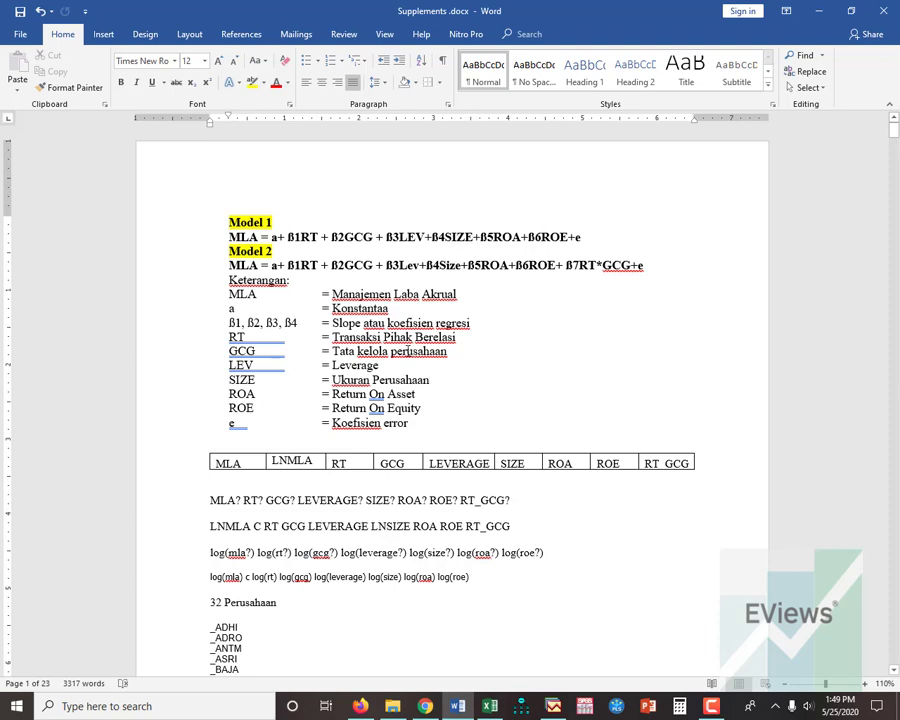
Examine the Model 2 equation in the Word document, selecting its ß7RT*GCG interaction term.
{"action": "left_click", "coordinate": [300, 267]}
{"action": "left_click_drag", "start_coordinate": [566, 265], "coordinate": [623, 265]}
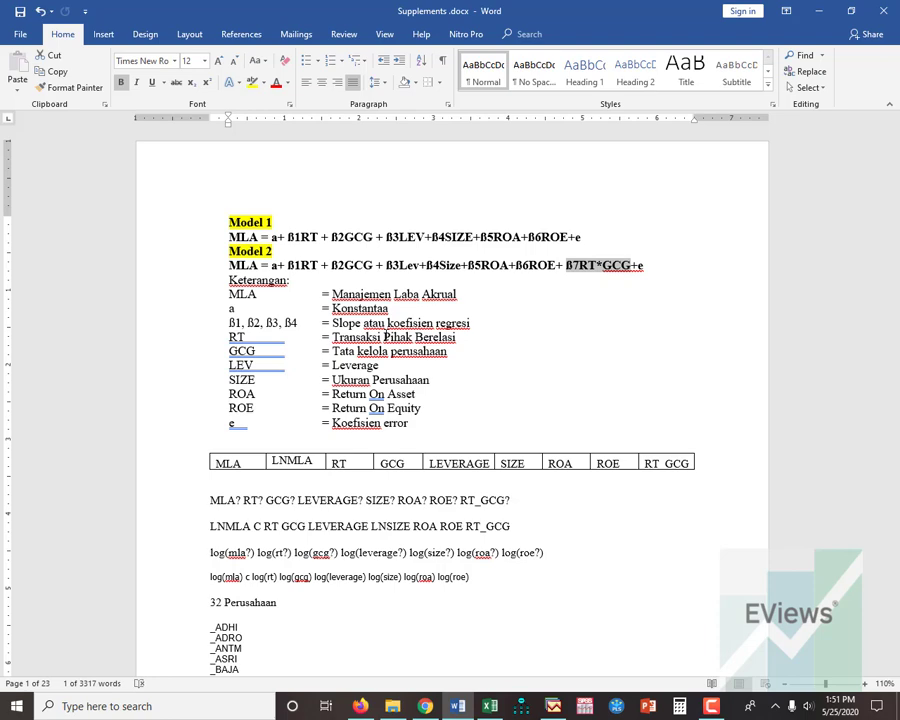
{"action": "scroll", "coordinate": [388, 409], "scroll_direction": "down", "scroll_amount": 1}
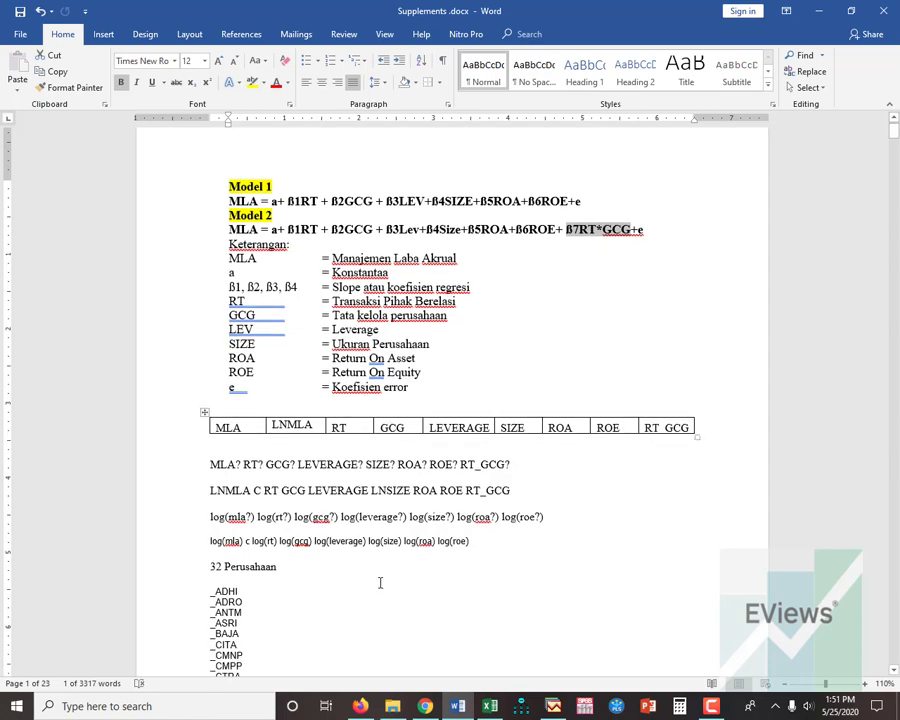
Switch to the Excel workbook DATA - GCG_RT ok.xls and inspect the MLA, LNMLA and RT_GCG columns on Sheet1.
{"action": "left_click", "coordinate": [489, 708]}
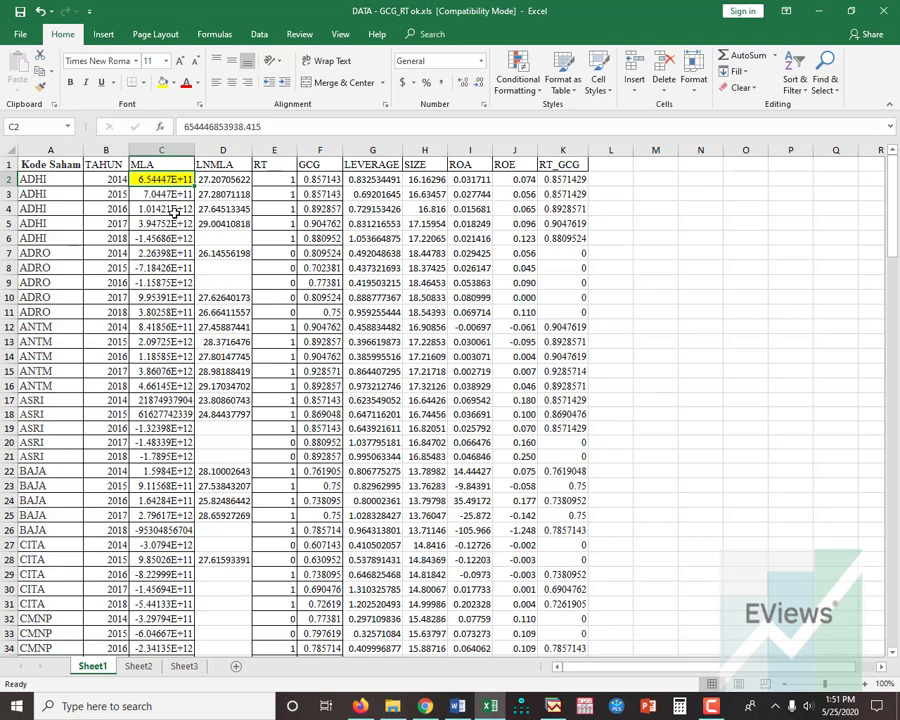
{"action": "left_click", "coordinate": [160, 165]}
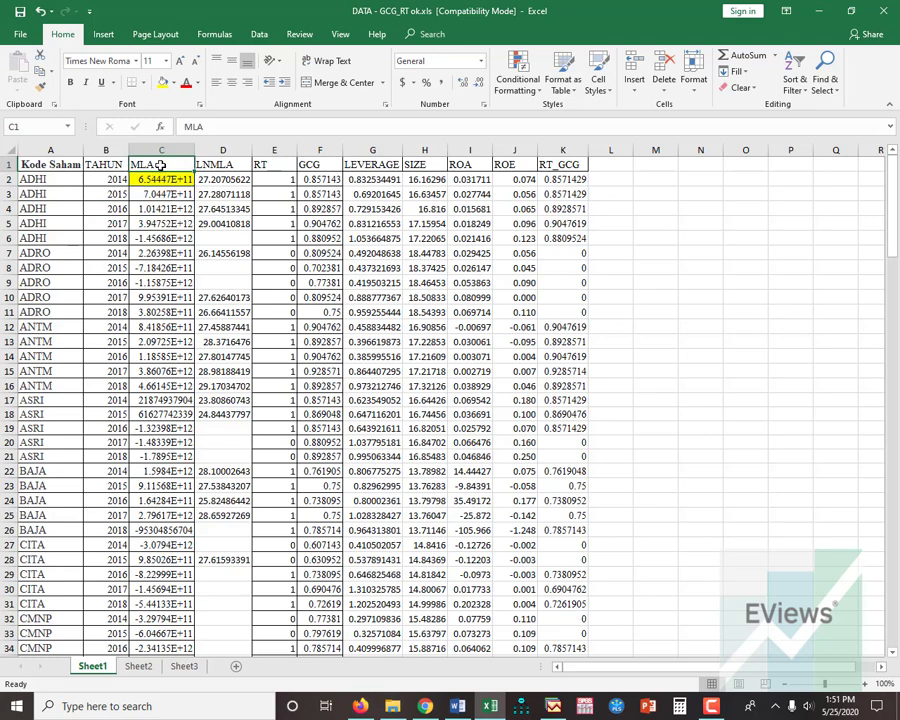
{"action": "left_click", "coordinate": [160, 180]}
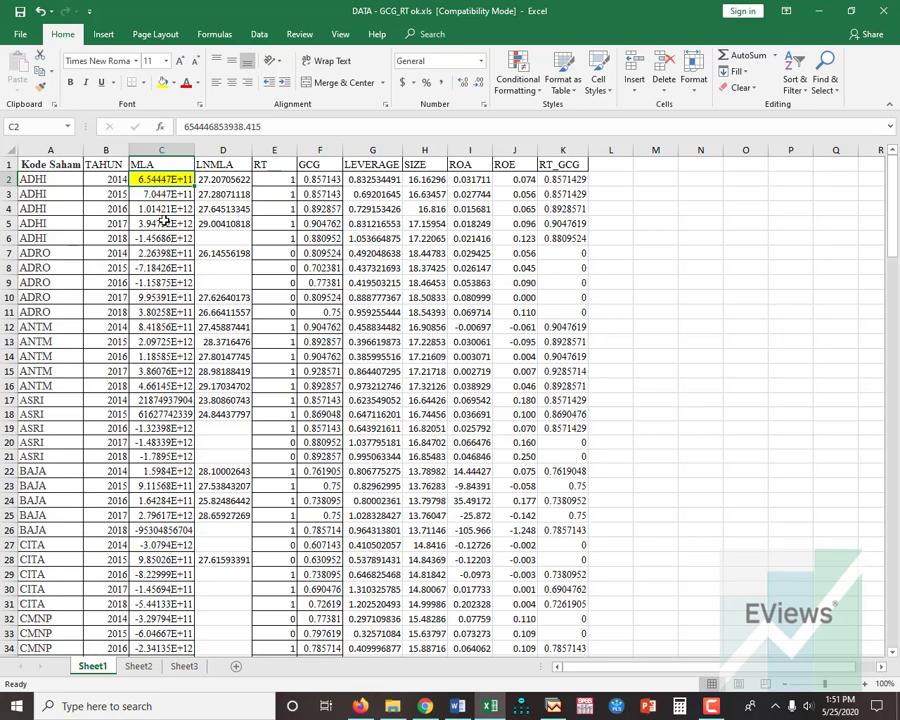
{"action": "left_click", "coordinate": [224, 181]}
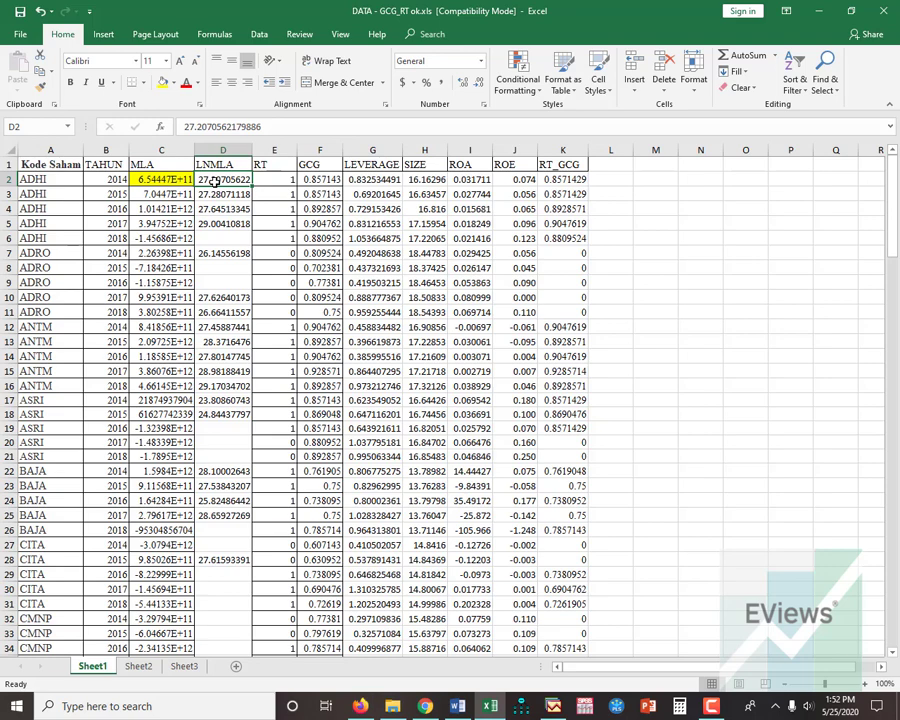
{"action": "left_click", "coordinate": [565, 165]}
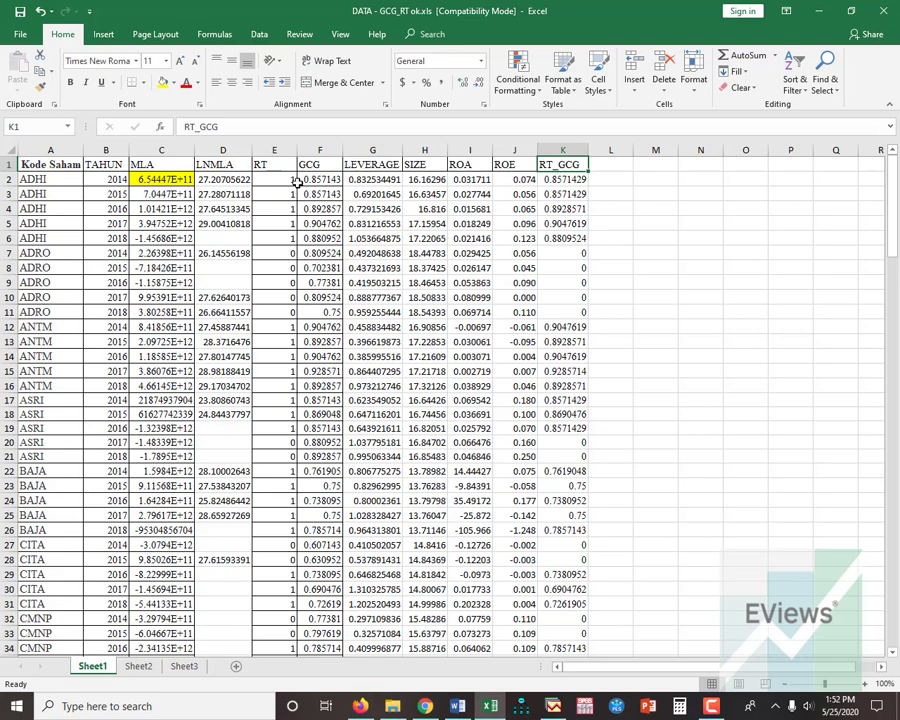
{"action": "left_click", "coordinate": [176, 180]}
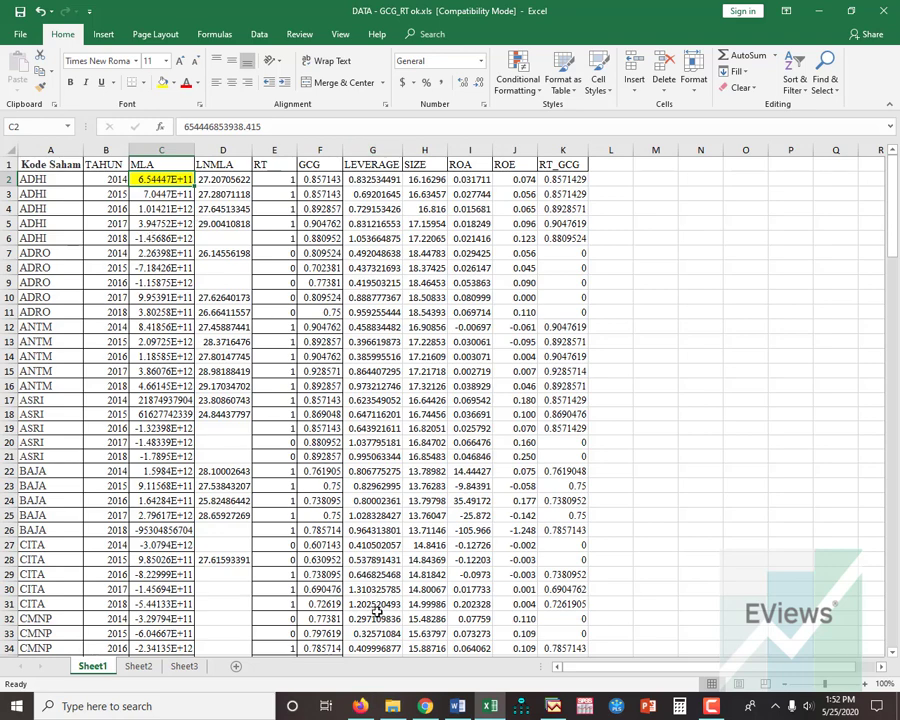
Browse in File Explorer to the Data SPLS subfolder that holds DATA - GCG_RT ok.xls, and return to the workbook.
{"action": "mouse_move", "coordinate": [395, 713]}
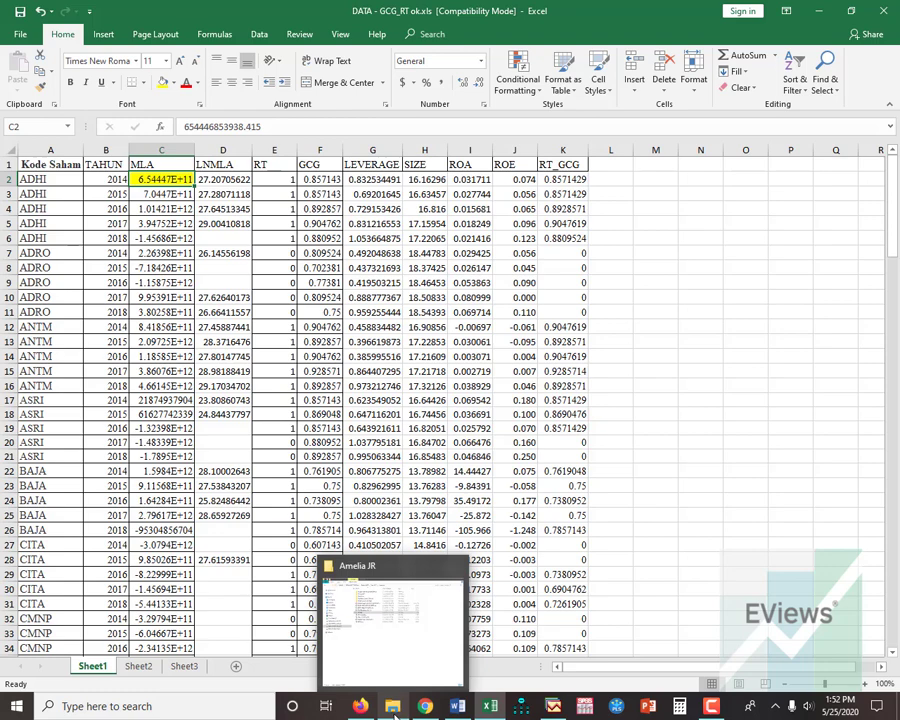
{"action": "left_click", "coordinate": [395, 713]}
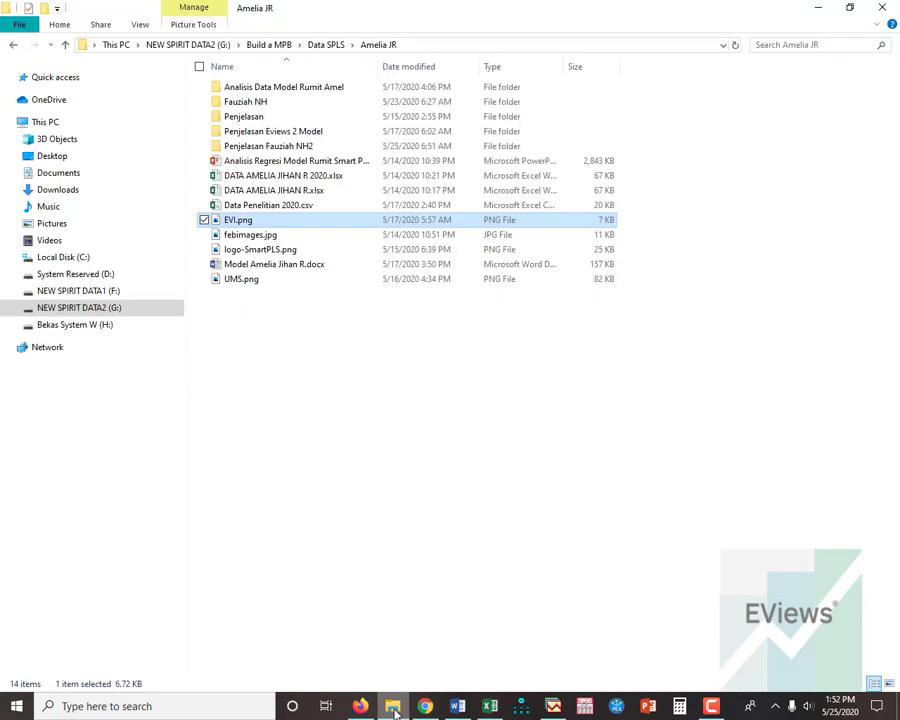
{"action": "left_click", "coordinate": [364, 416]}
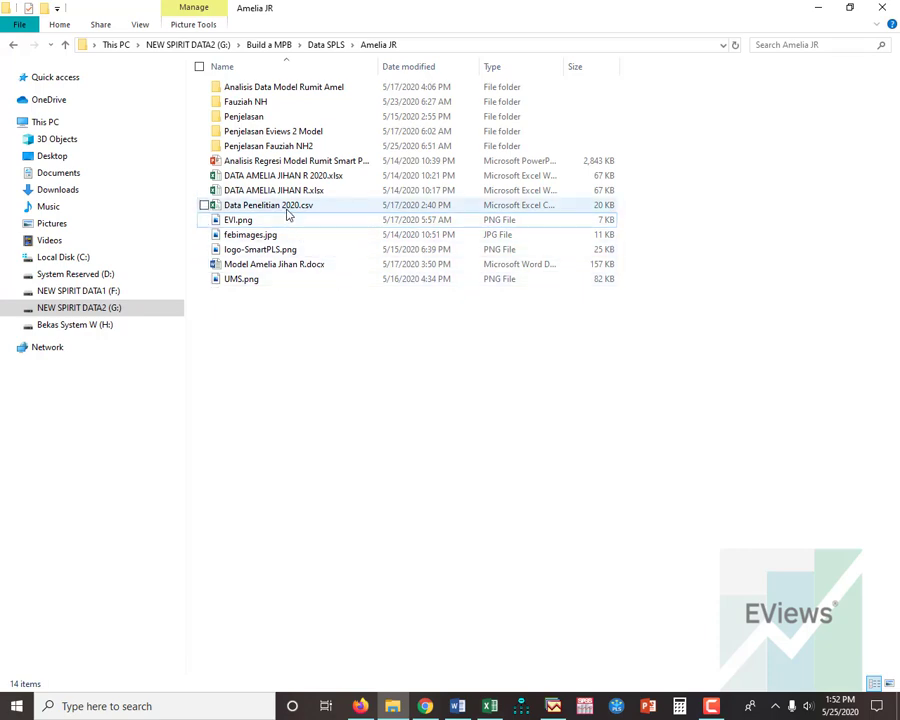
{"action": "left_click", "coordinate": [13, 47]}
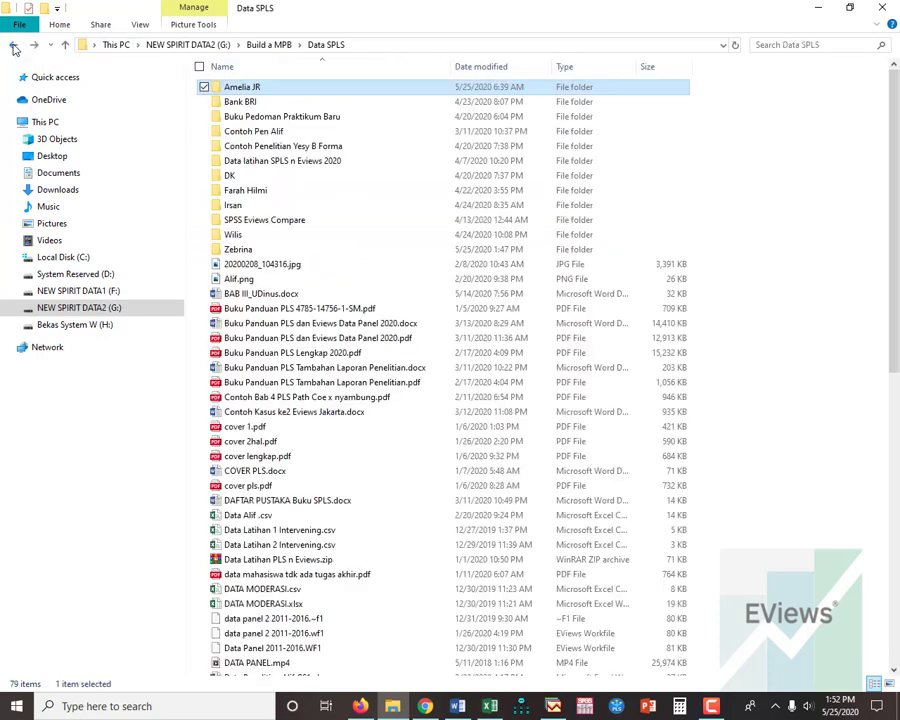
{"action": "double_click", "coordinate": [256, 252]}
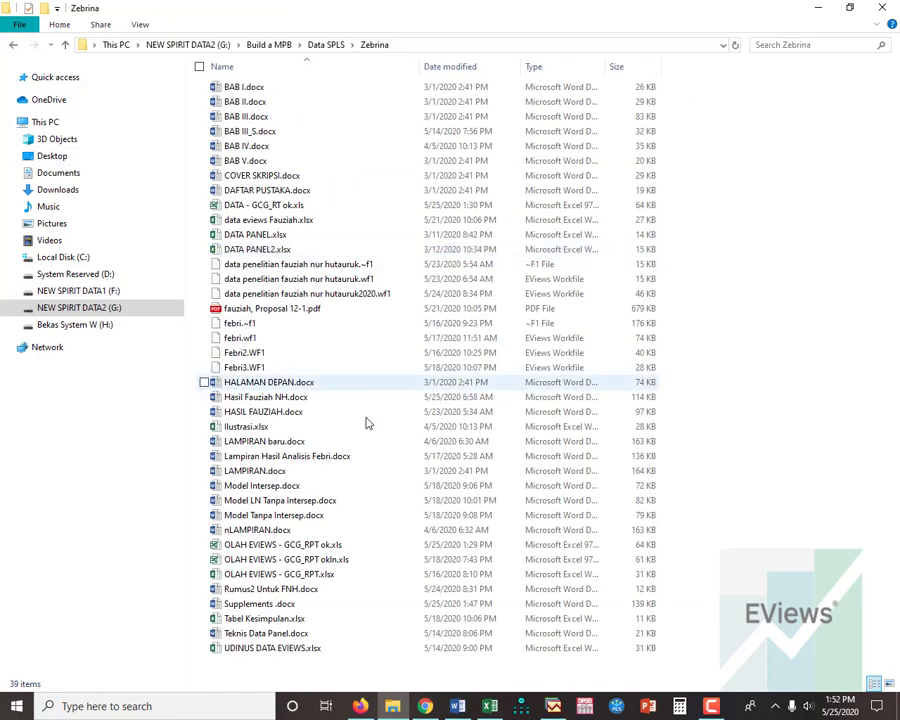
{"action": "left_click", "coordinate": [820, 9]}
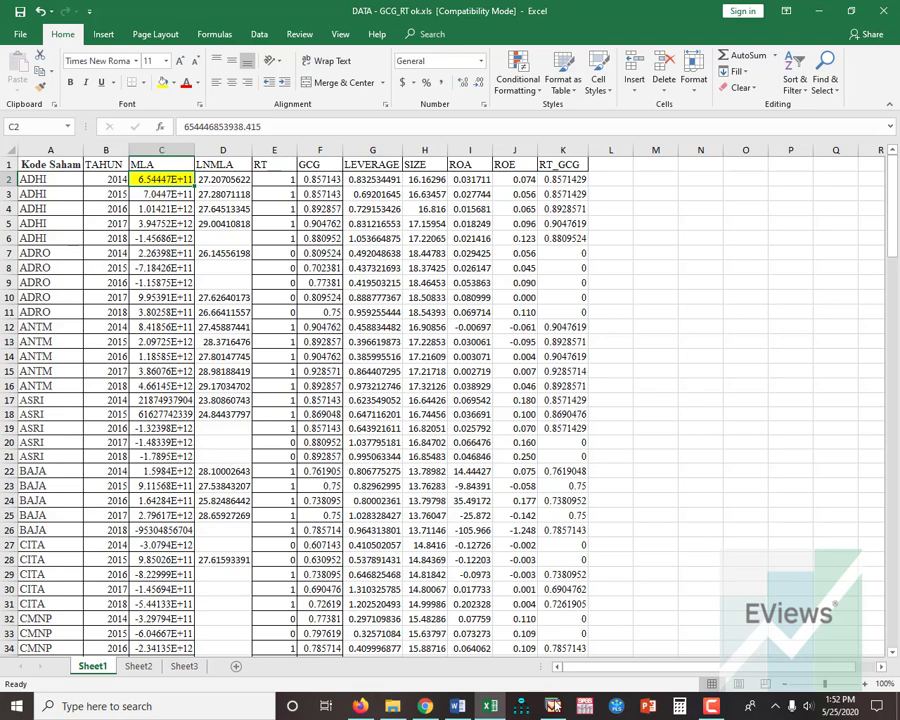
Switch to EViews and start a new workfile, keeping the Dated - regular frequency structure type.
{"action": "left_click", "coordinate": [555, 707]}
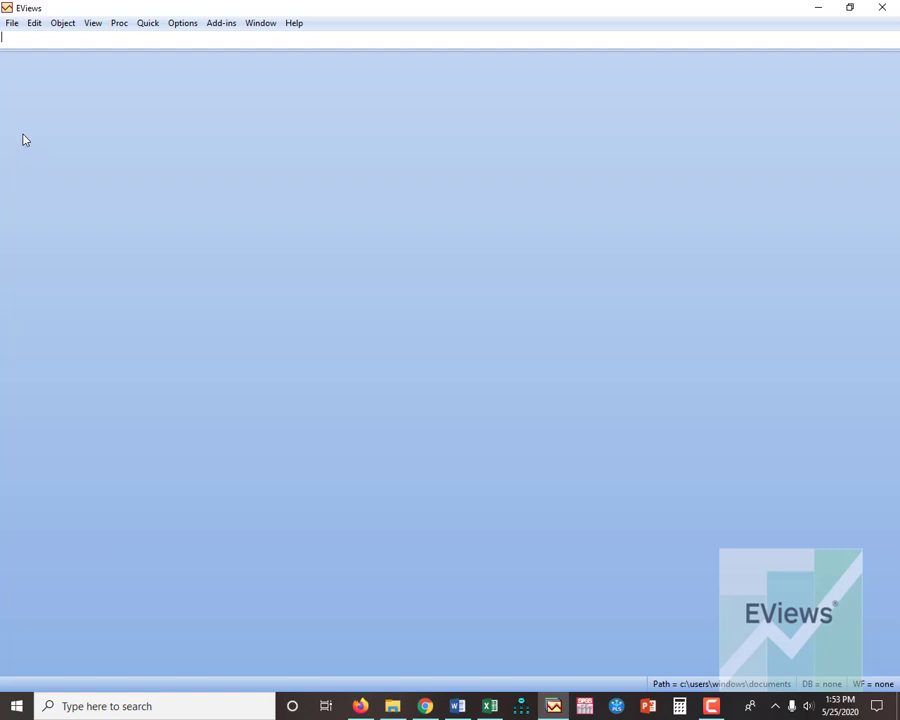
{"action": "left_click", "coordinate": [12, 23]}
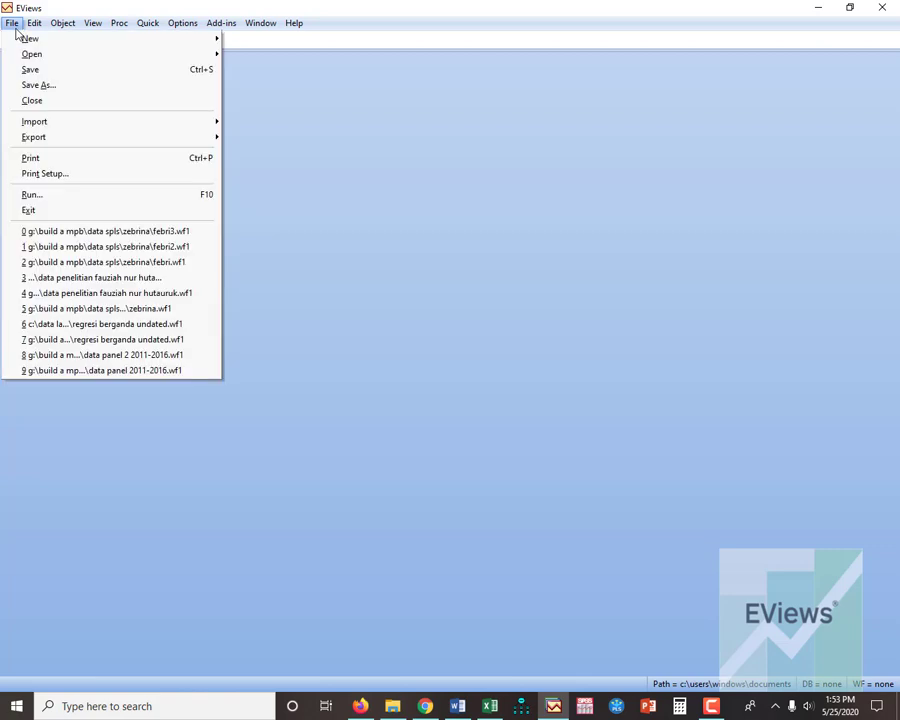
{"action": "mouse_move", "coordinate": [54, 40]}
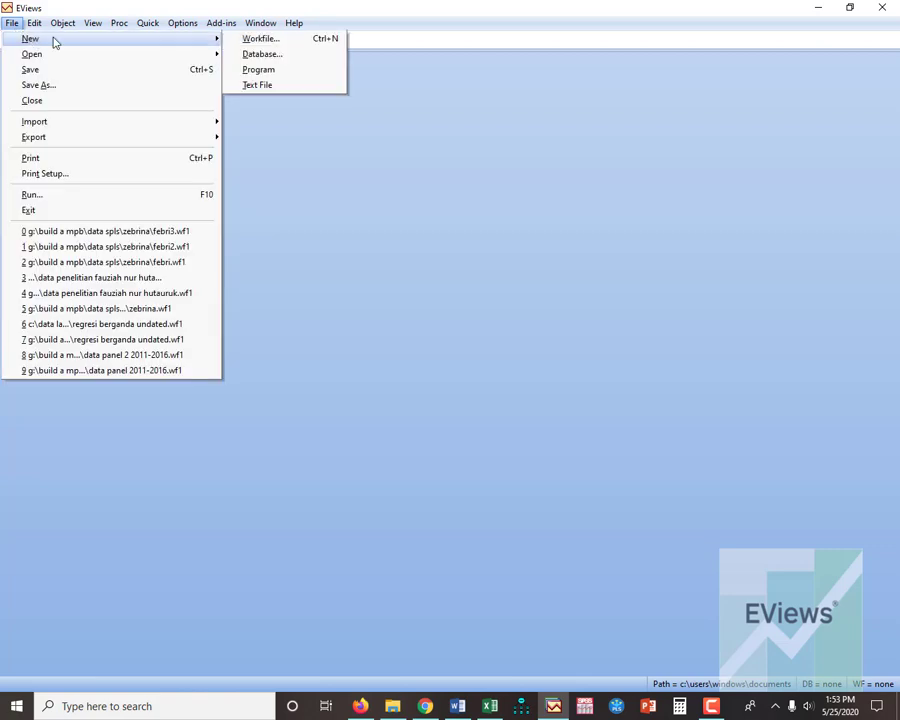
{"action": "left_click", "coordinate": [247, 43]}
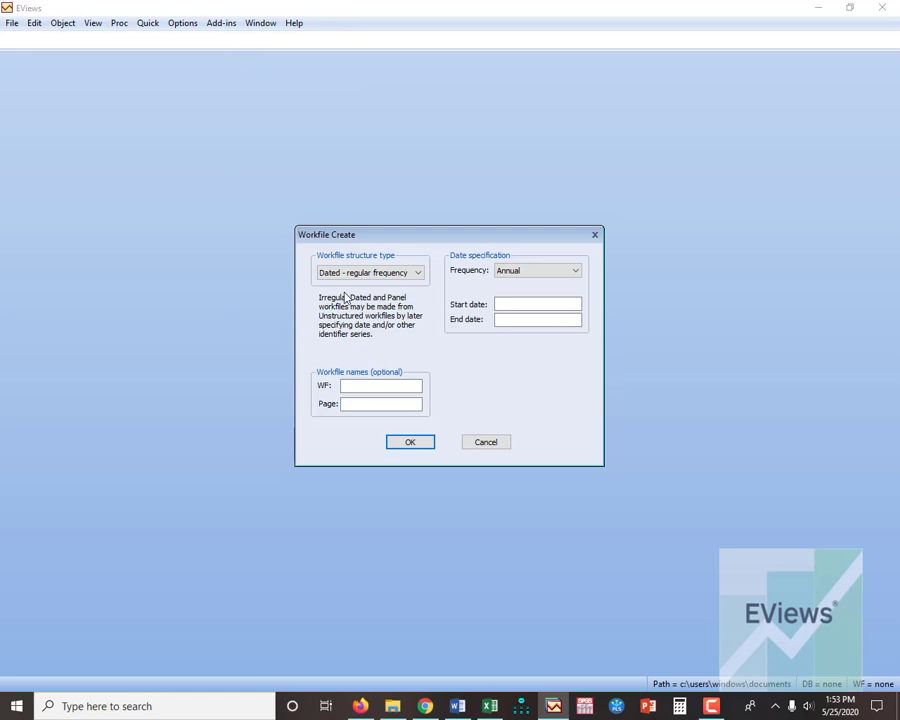
{"action": "left_click", "coordinate": [376, 273]}
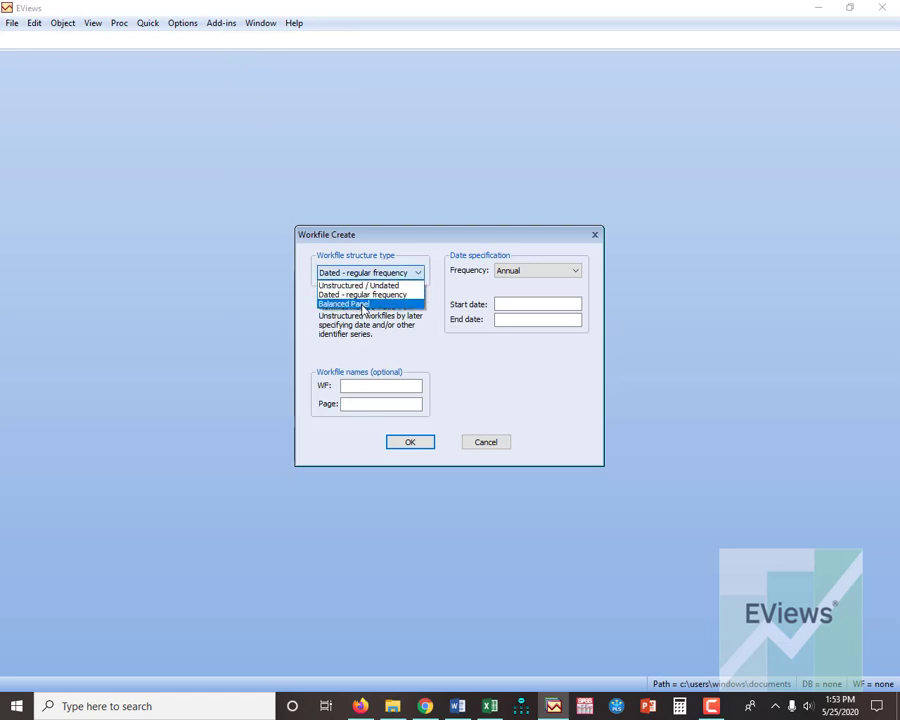
{"action": "left_click", "coordinate": [365, 277]}
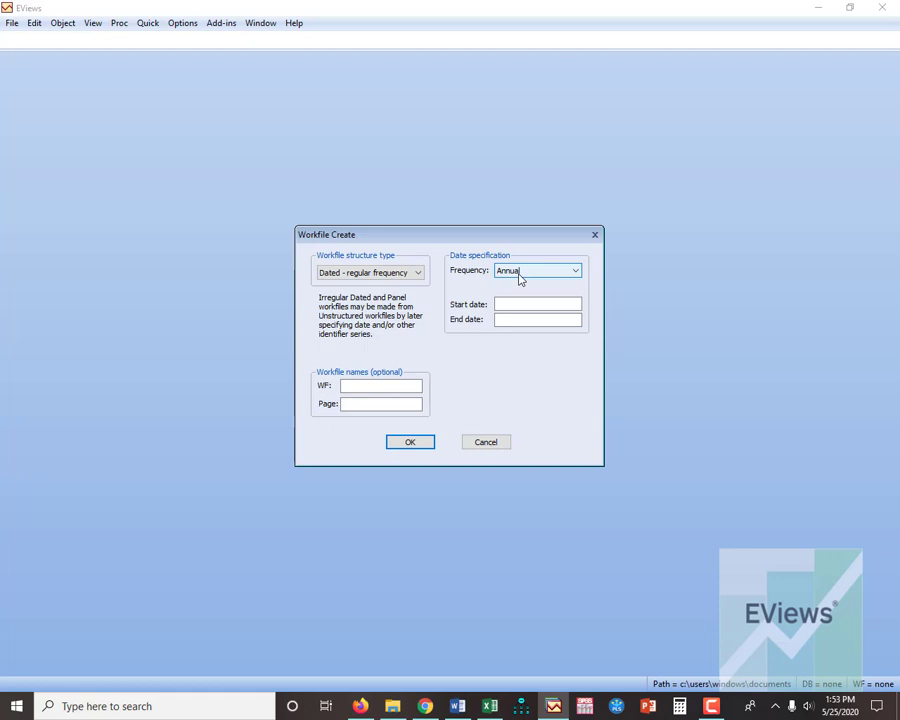
Check the years in the Excel data, and create the annual EViews workfile with start date 2014 and end date 2018.
{"action": "left_click", "coordinate": [489, 706]}
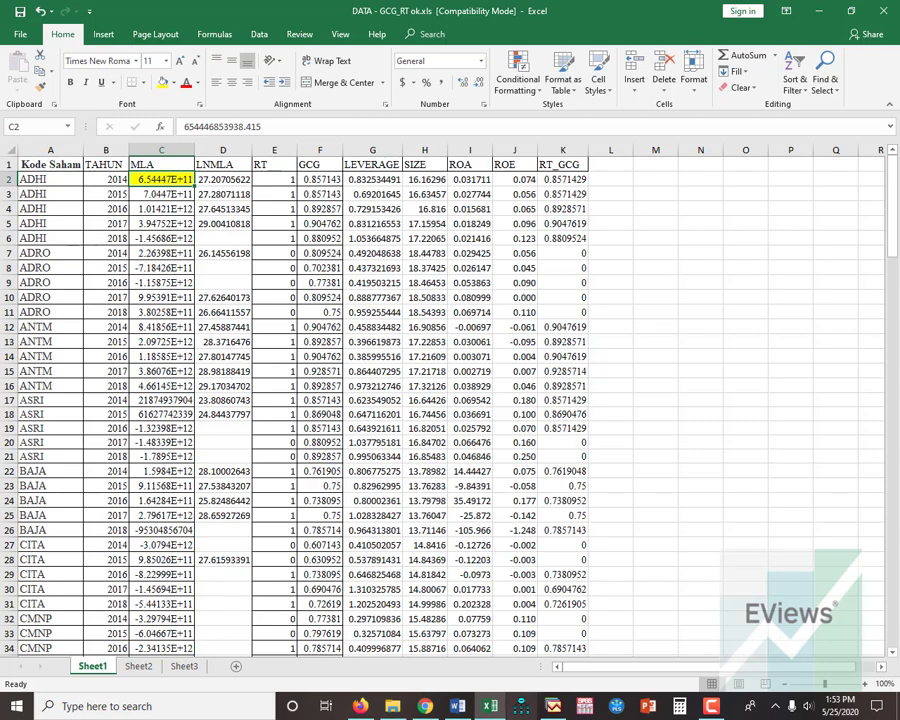
{"action": "mouse_move", "coordinate": [492, 711]}
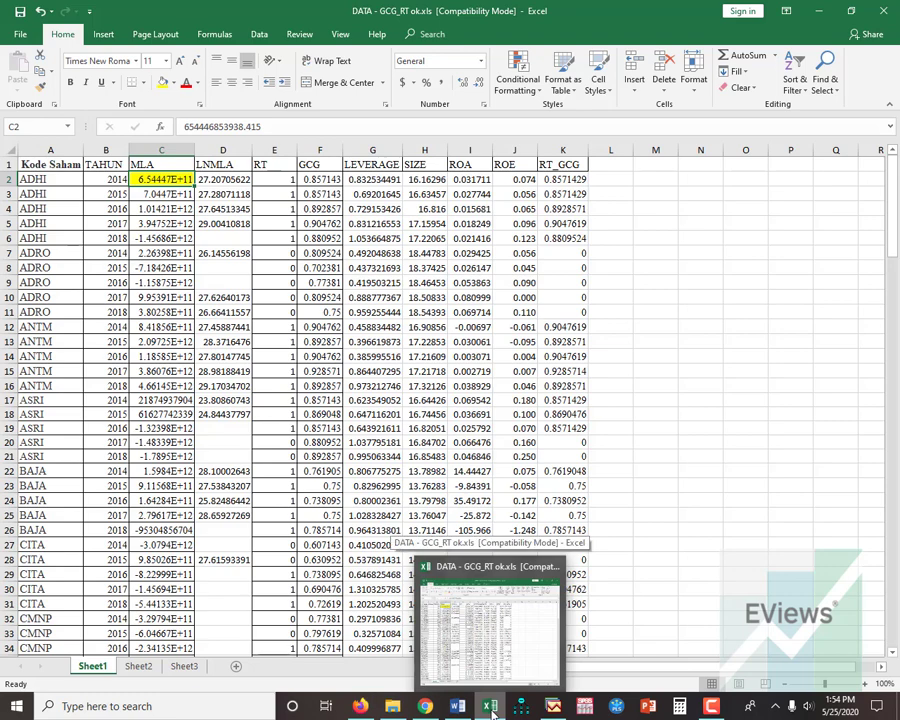
{"action": "left_click", "coordinate": [553, 706]}
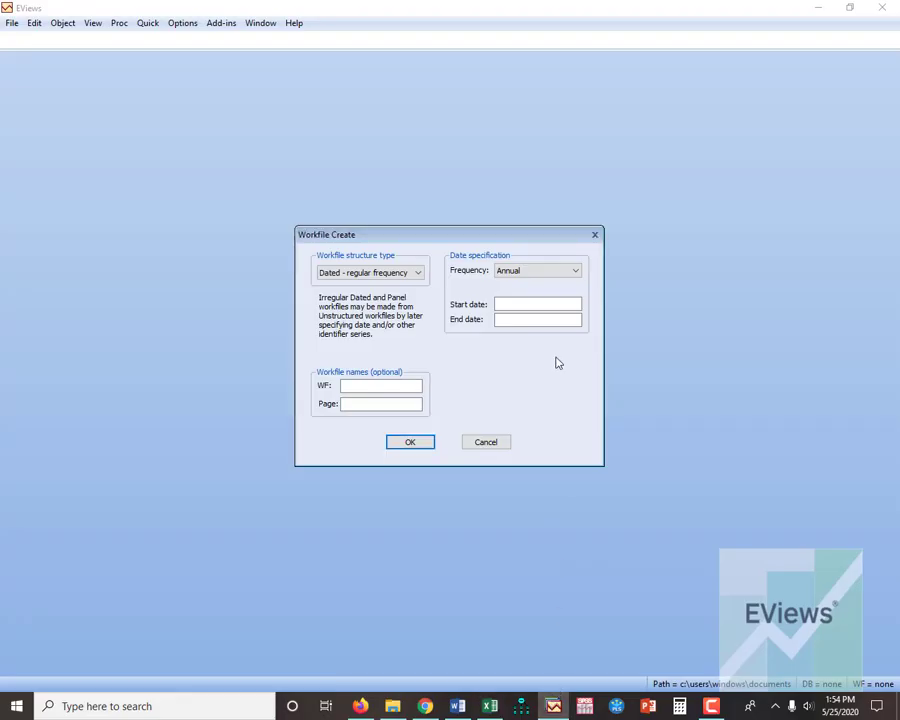
{"action": "left_click", "coordinate": [519, 304]}
{"action": "type", "text": "2014"}
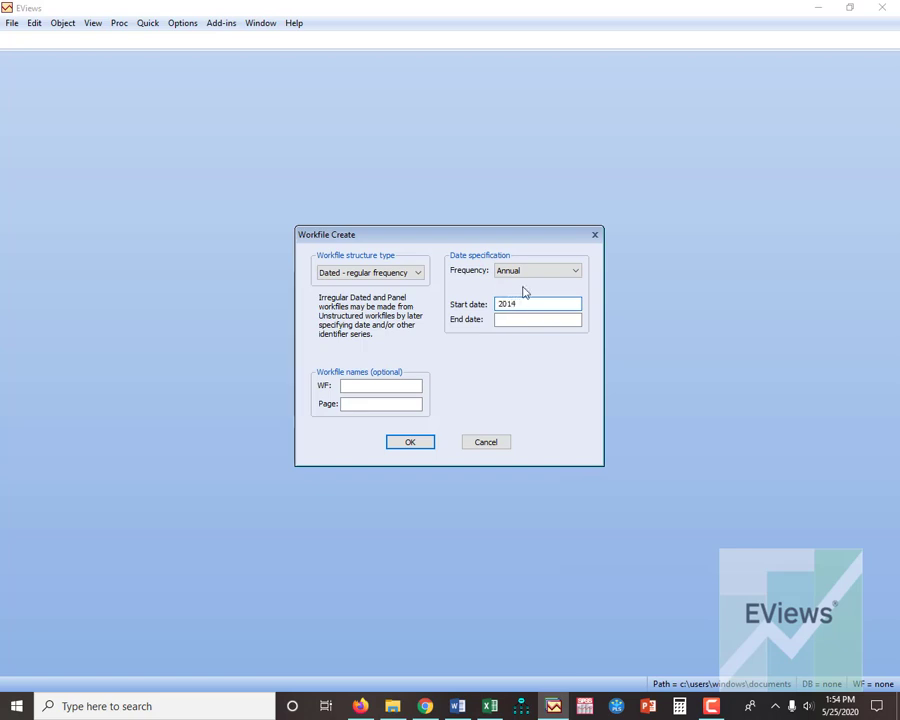
{"action": "left_click", "coordinate": [502, 319]}
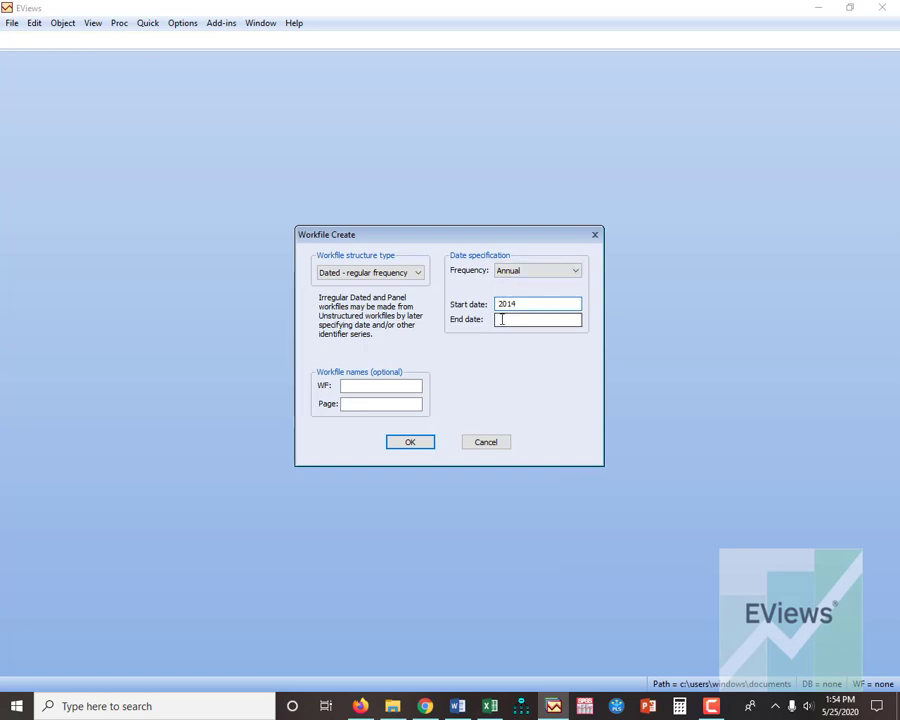
{"action": "type", "text": "2018"}
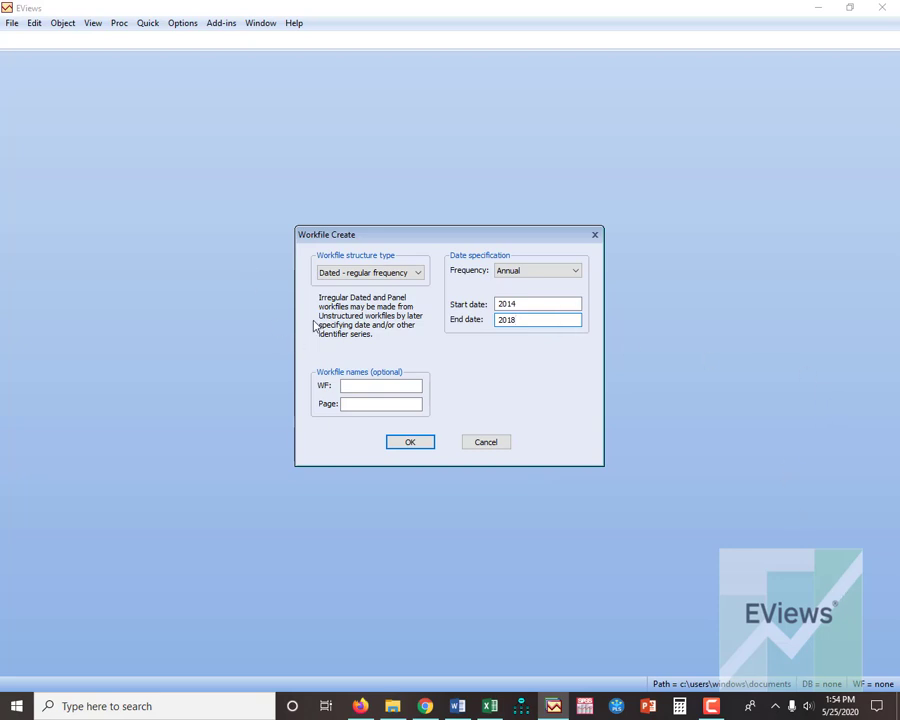
{"action": "left_click", "coordinate": [414, 446]}
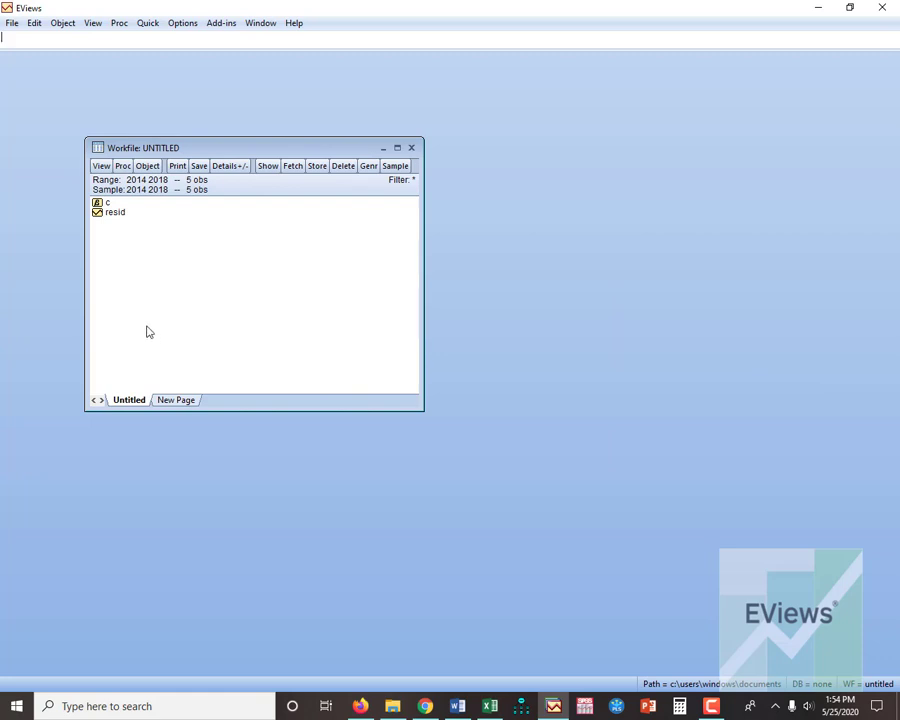
Create a Pool object named DATAPANEL in the workfile and place its window beside the workfile window.
{"action": "left_click", "coordinate": [148, 167]}
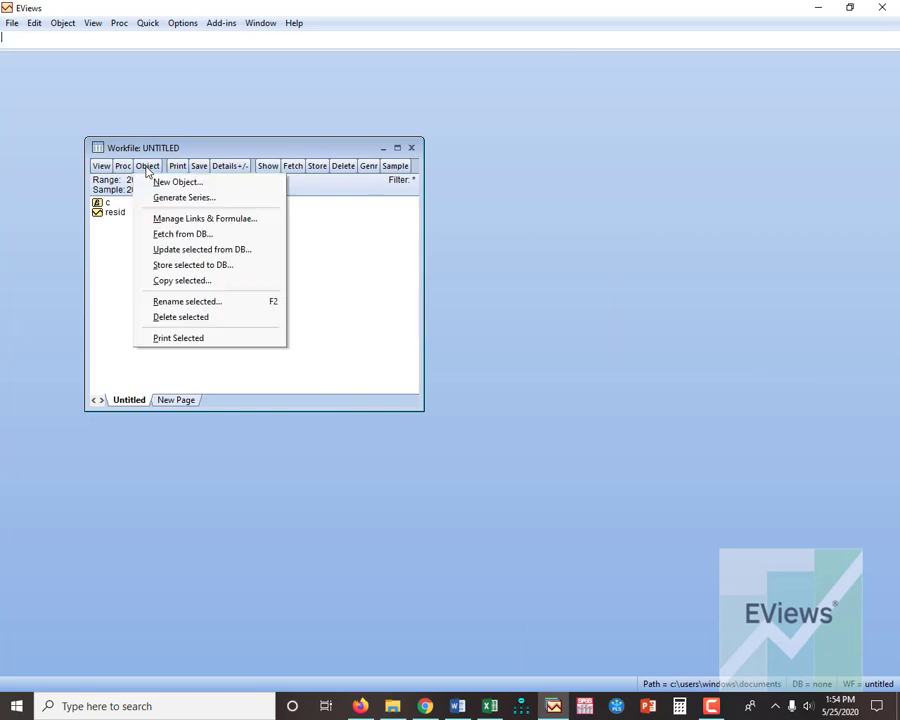
{"action": "left_click", "coordinate": [178, 183]}
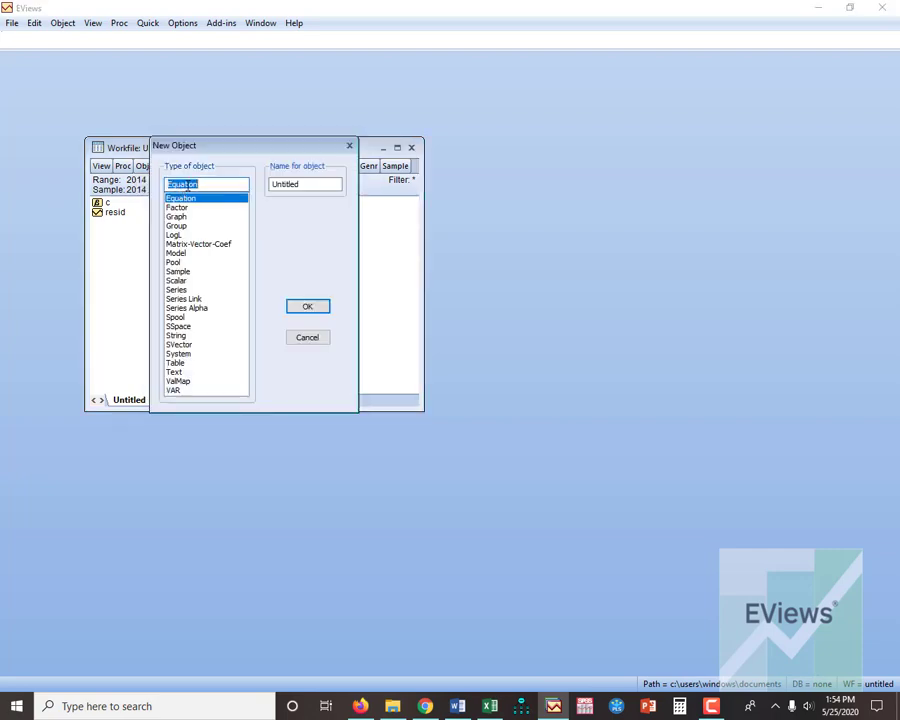
{"action": "left_click_drag", "start_coordinate": [263, 150], "coordinate": [546, 150]}
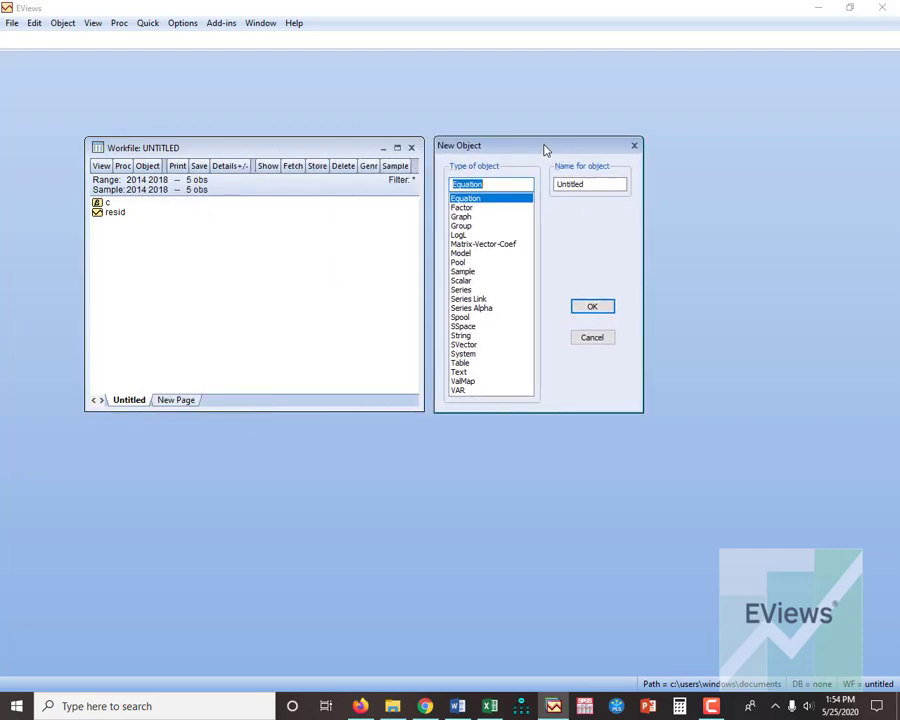
{"action": "left_click", "coordinate": [470, 263]}
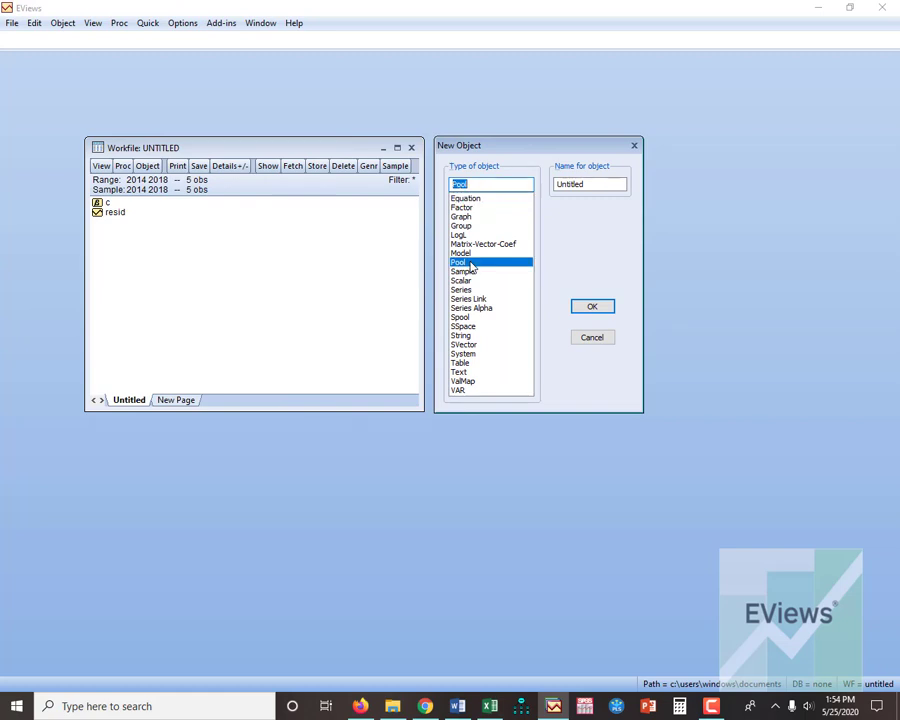
{"action": "left_click", "coordinate": [594, 184]}
{"action": "left_click_drag", "start_coordinate": [594, 184], "coordinate": [534, 181]}
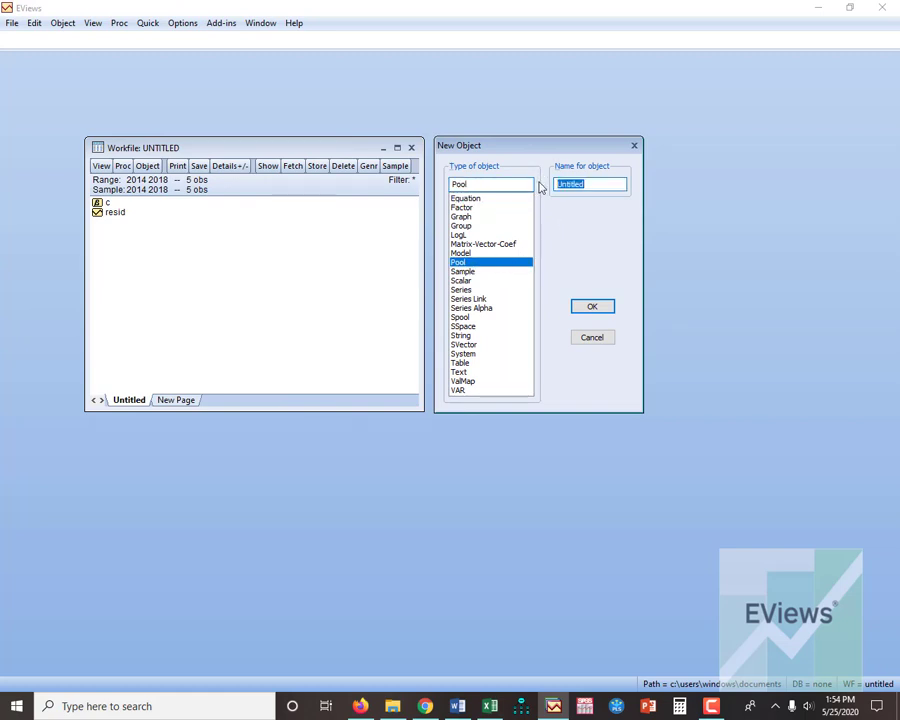
{"action": "type", "text": "DATAPANEL"}
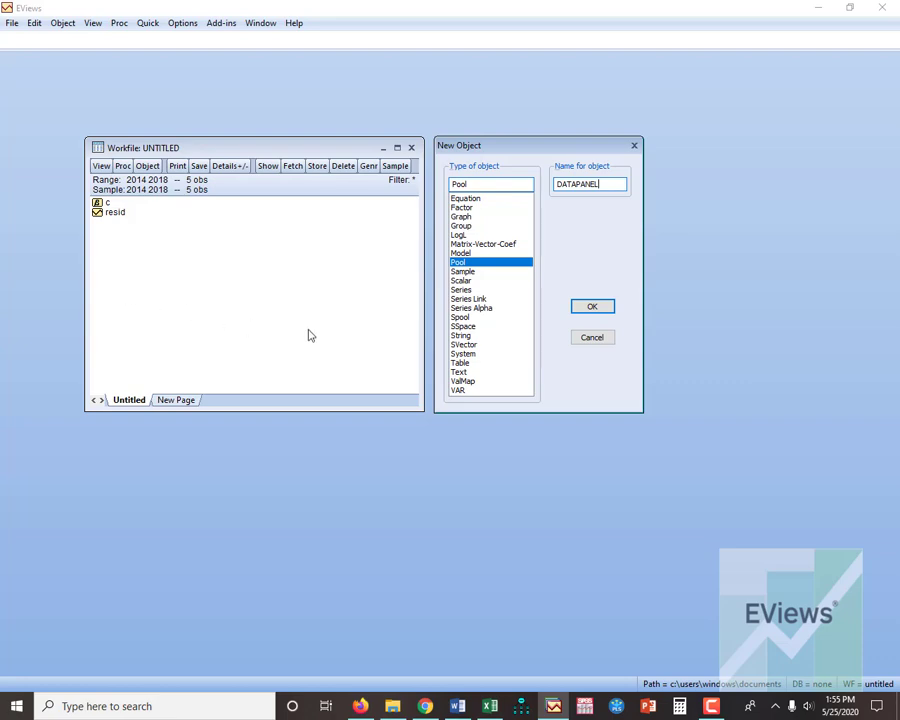
{"action": "left_click", "coordinate": [588, 307]}
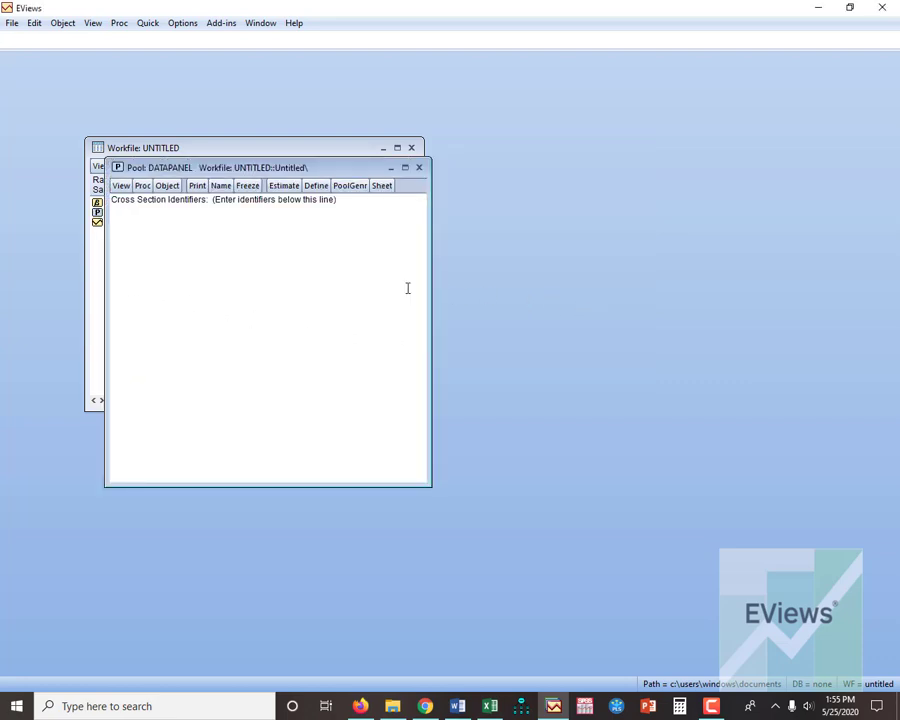
{"action": "left_click_drag", "start_coordinate": [266, 169], "coordinate": [596, 149]}
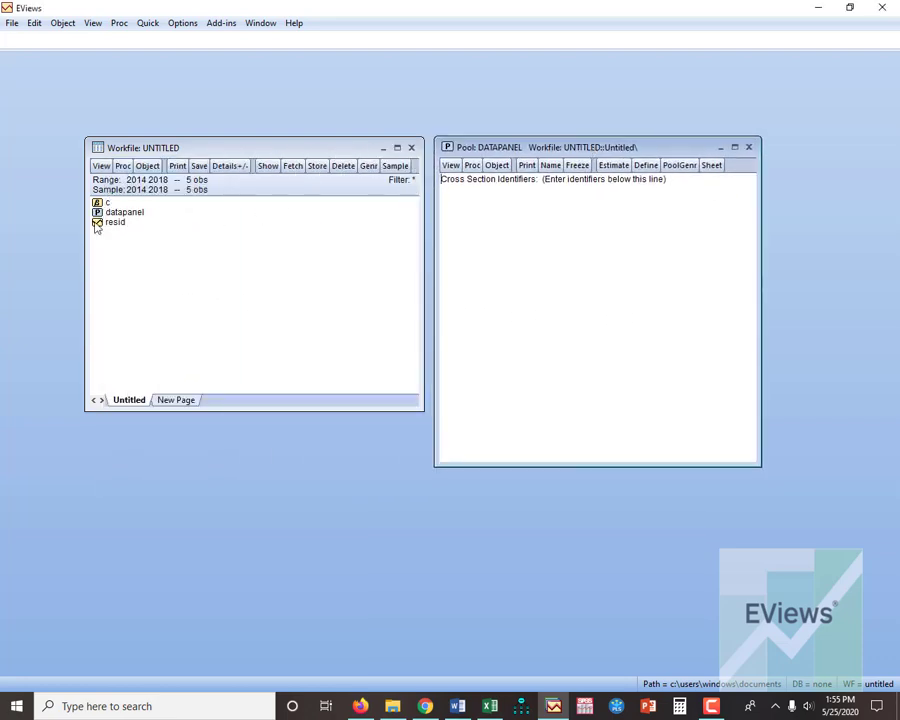
Make room for identifiers in the pool, and review the company codes in the Kode Saham column of the Excel data from ADHI to WSKT.
{"action": "left_click", "coordinate": [670, 183]}
{"action": "key", "text": "Return"}
{"action": "left_click", "coordinate": [498, 708]}
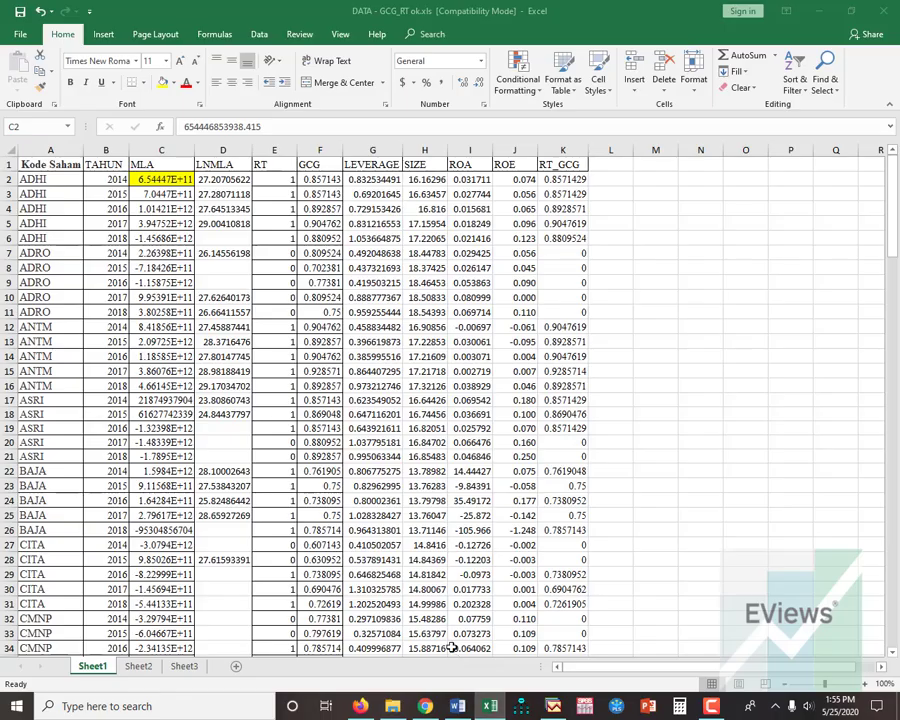
{"action": "left_click", "coordinate": [45, 181]}
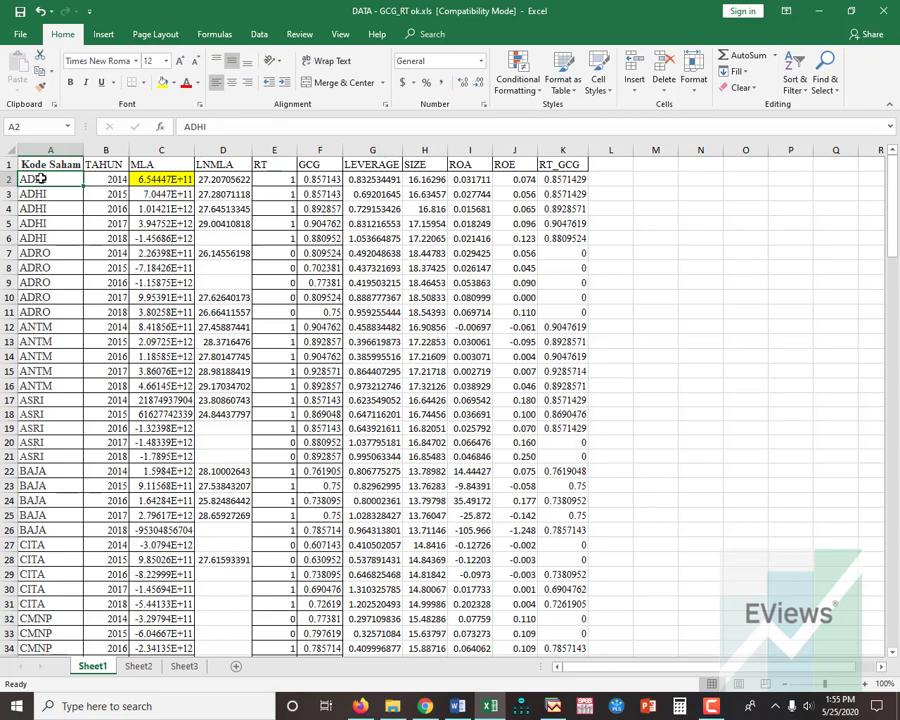
{"action": "key", "text": "Down"}
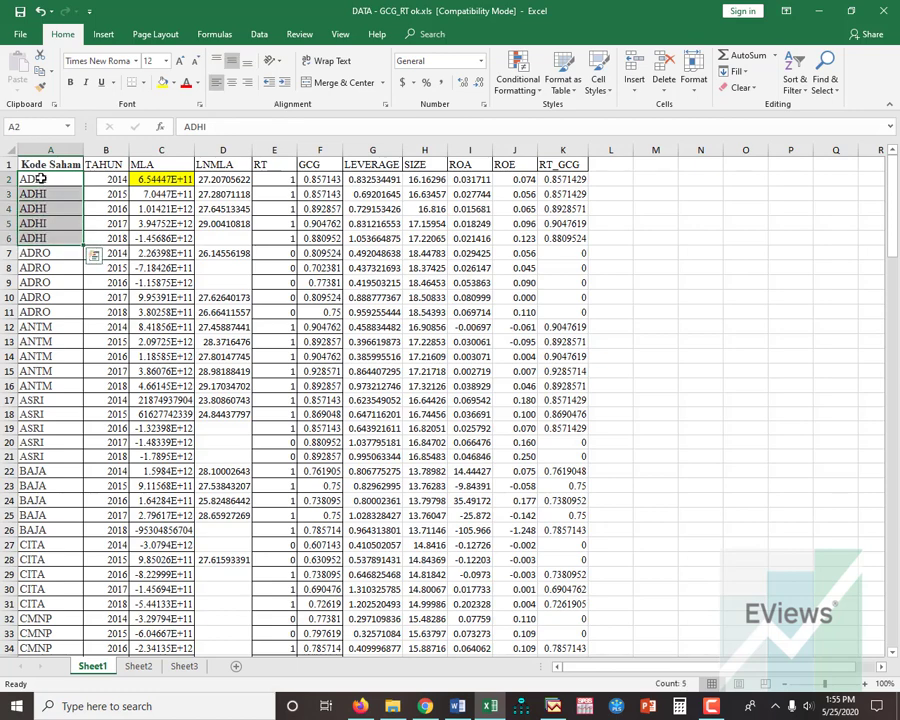
{"action": "key", "text": "Down"}
{"action": "key", "text": "Down"}
{"action": "key", "text": "Down"}
{"action": "key", "text": "Down"}
{"action": "key", "text": "shift+Down"}
{"action": "key", "text": "shift+Down"}
{"action": "key", "text": "shift+Down"}
{"action": "key", "text": "shift+Down"}
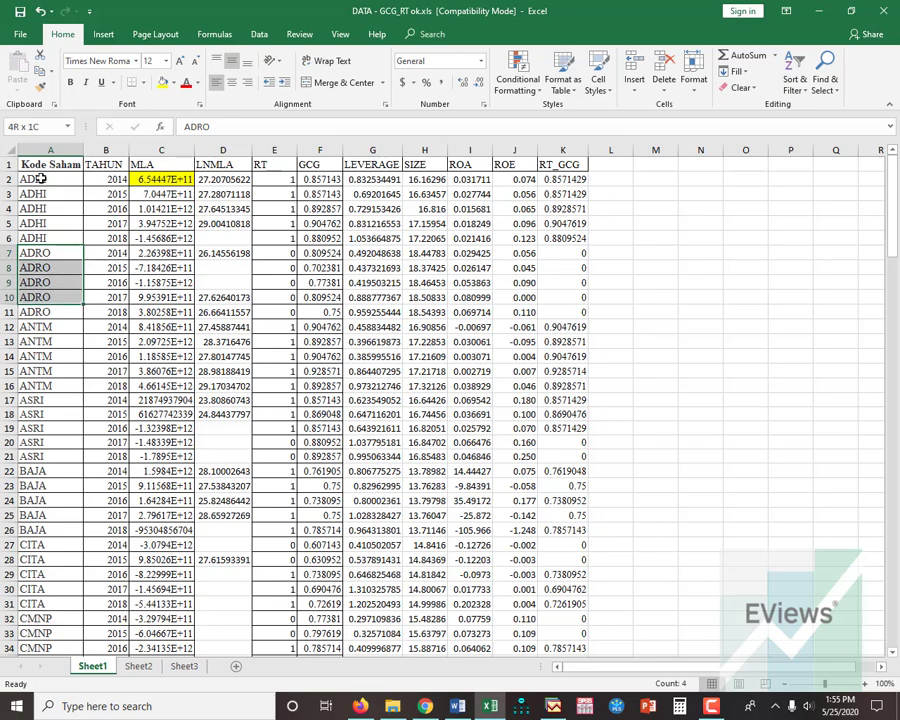
{"action": "key", "text": "Page_Down"}
{"action": "key", "text": "Page_Down"}
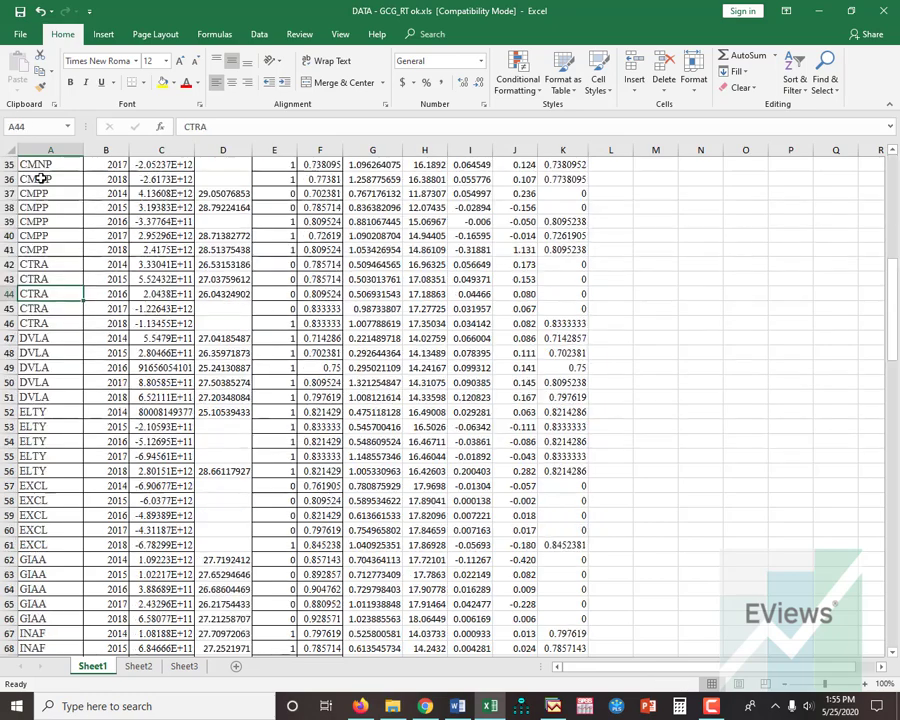
{"action": "key", "text": "Page_Down"}
{"action": "key", "text": "Page_Down"}
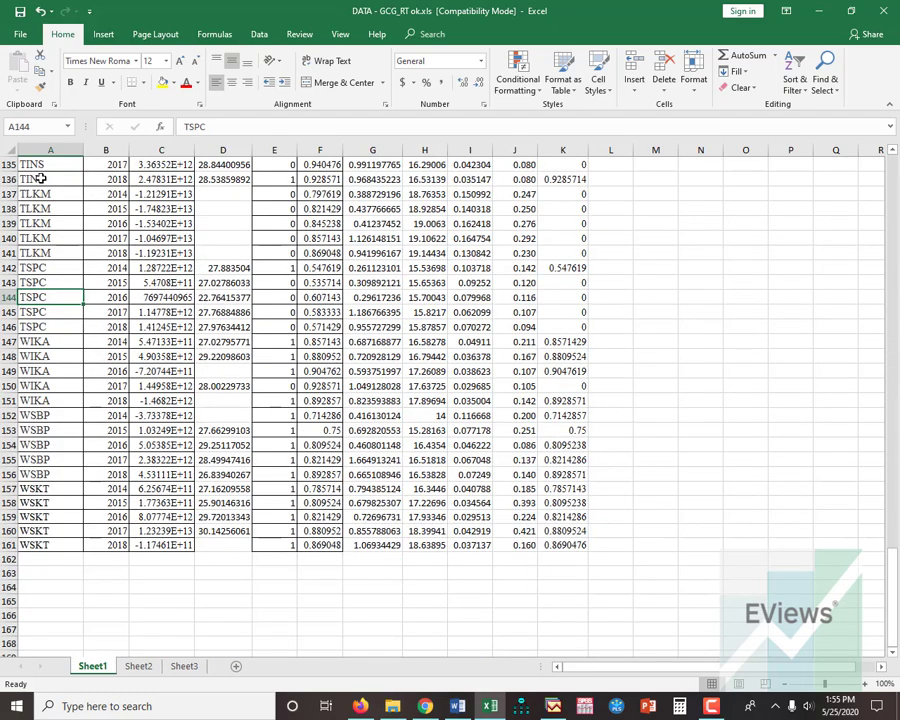
{"action": "key", "text": "ctrl+Home"}
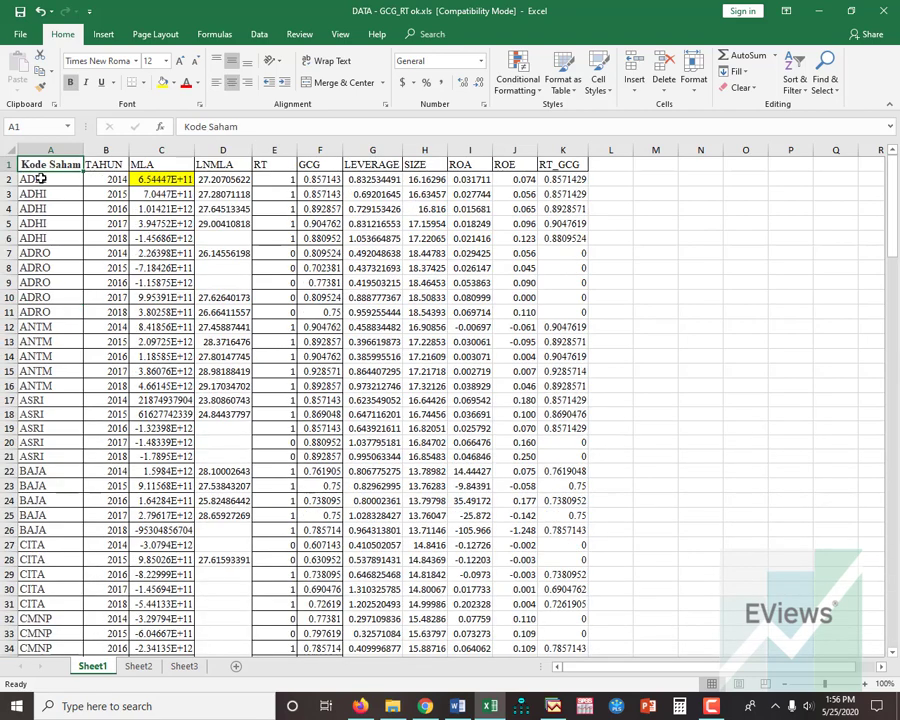
{"action": "key", "text": "Down"}
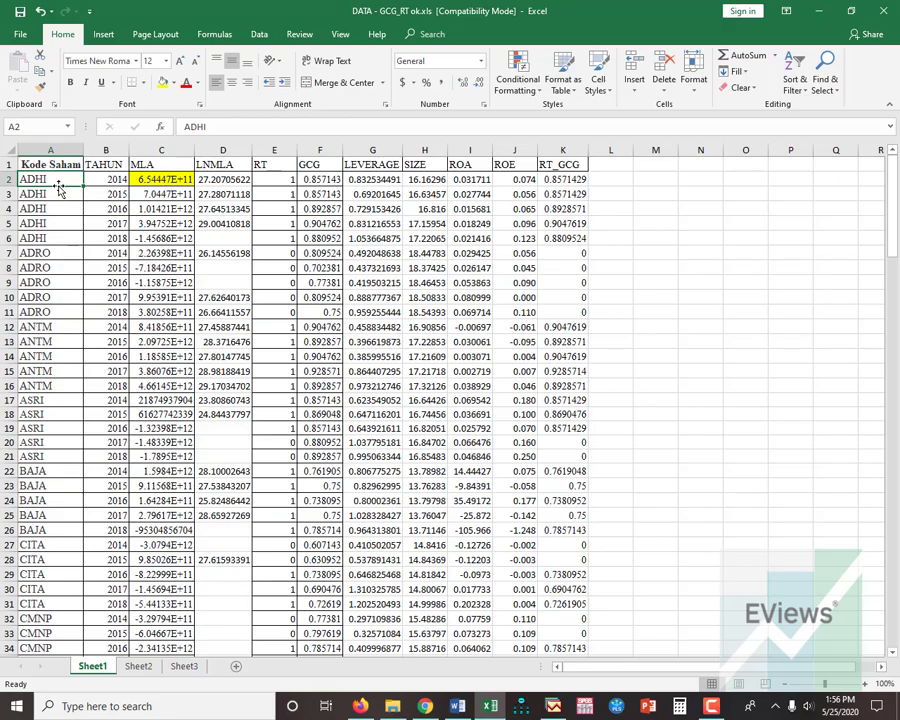
Return to EViews and enter _ADHI and _ADRO as cross section identifiers in the DATAPANEL pool, checking the codes against the Excel data.
{"action": "left_click", "coordinate": [553, 706]}
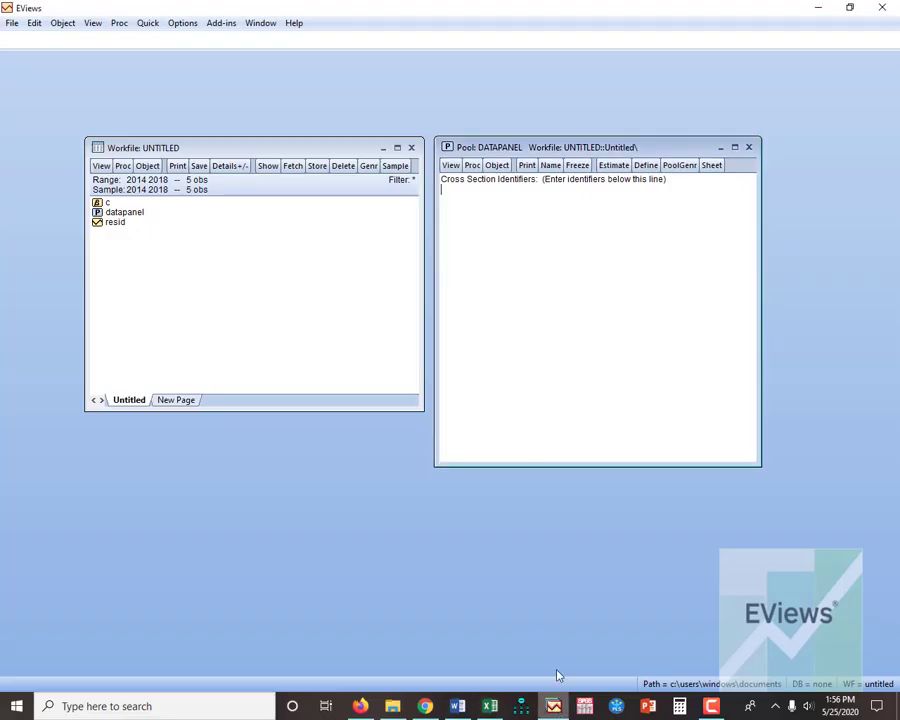
{"action": "left_click", "coordinate": [458, 203]}
{"action": "type", "text": "_ADHI"}
{"action": "left_click", "coordinate": [490, 706]}
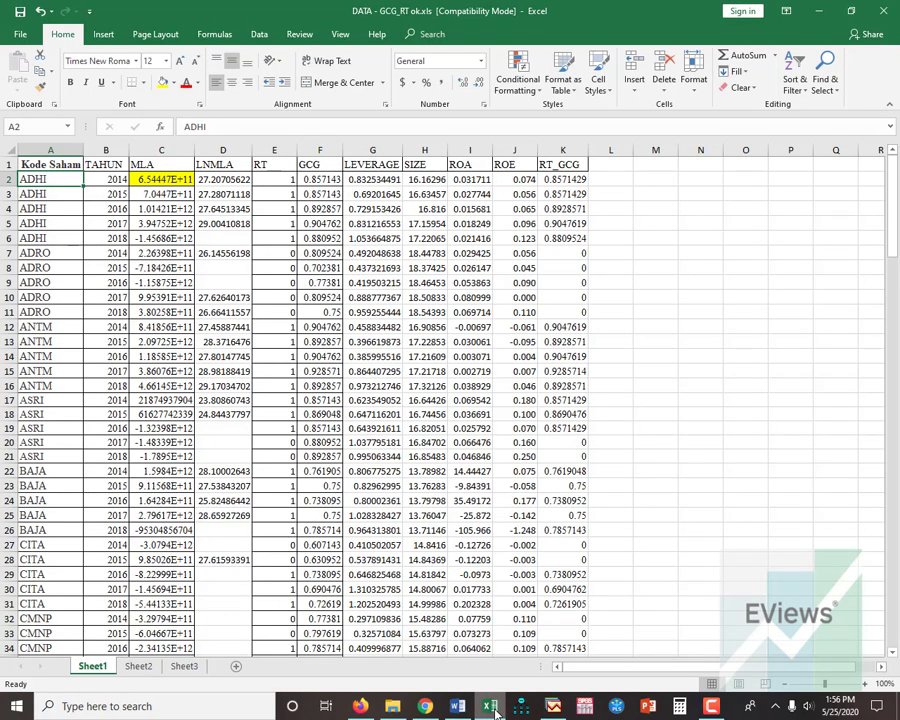
{"action": "left_click", "coordinate": [553, 707]}
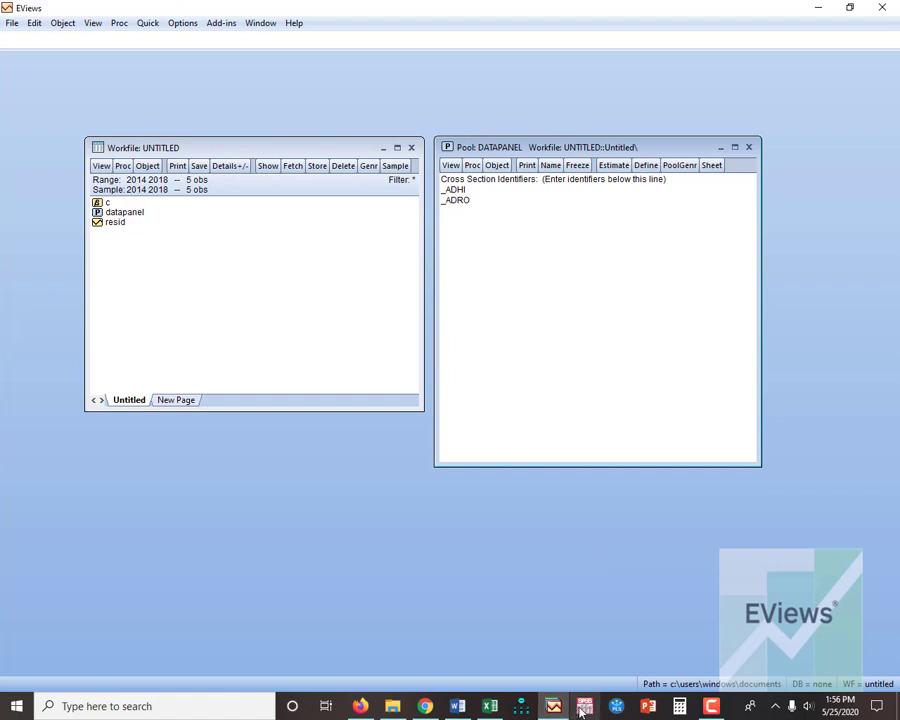
Switch to Supplements .docx in Word and copy the full list of company identifiers from _ADHI to _WSKT.
{"action": "left_click", "coordinate": [490, 706]}
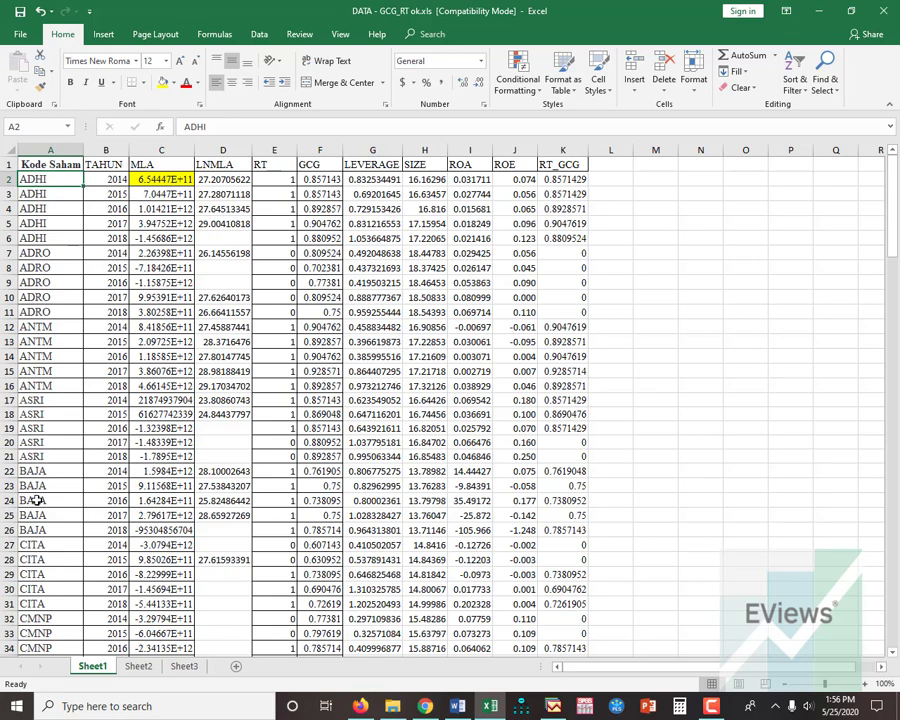
{"action": "left_click", "coordinate": [458, 706]}
{"action": "scroll", "coordinate": [313, 537], "scroll_direction": "down", "scroll_amount": 5}
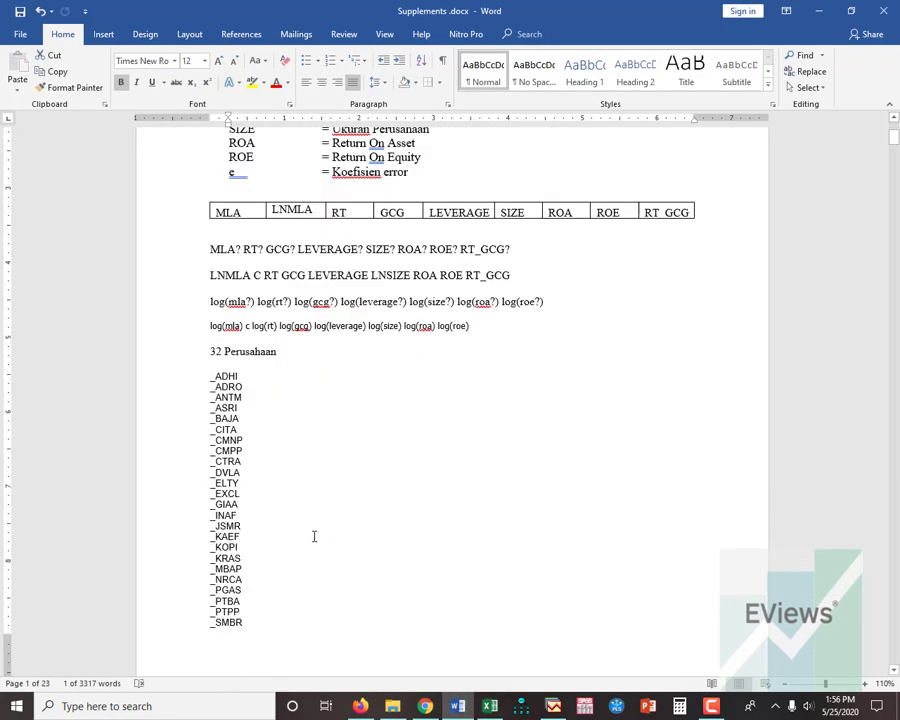
{"action": "left_click", "coordinate": [209, 341]}
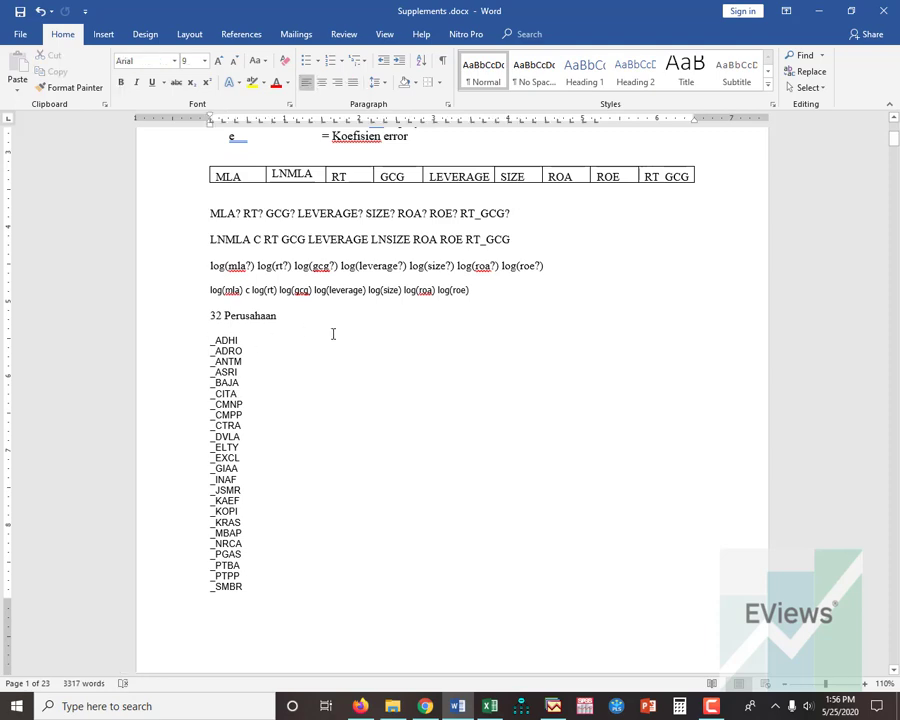
{"action": "key", "text": "shift+Down"}
{"action": "key", "text": "shift+Down"}
{"action": "key", "text": "shift+Down"}
{"action": "key", "text": "shift+Down"}
{"action": "key", "text": "shift+Down"}
{"action": "key", "text": "shift+Down"}
{"action": "key", "text": "shift+Down"}
{"action": "key", "text": "shift+Down"}
{"action": "key", "text": "shift+Down"}
{"action": "key", "text": "shift+Down"}
{"action": "key", "text": "shift+Down"}
{"action": "key", "text": "shift+Down"}
{"action": "key", "text": "shift+Down"}
{"action": "key", "text": "shift+Down"}
{"action": "key", "text": "shift+Down"}
{"action": "key", "text": "shift+Down"}
{"action": "key", "text": "shift+Down"}
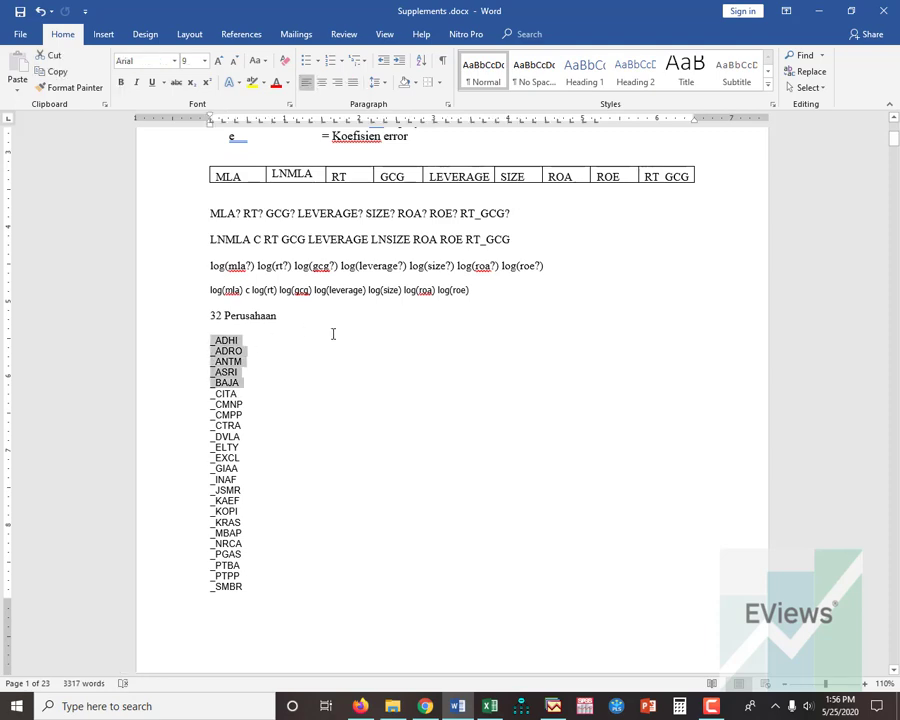
{"action": "key", "text": "shift+Down"}
{"action": "key", "text": "shift+Down"}
{"action": "key", "text": "shift+Down"}
{"action": "key", "text": "shift+Down"}
{"action": "key", "text": "shift+Down"}
{"action": "key", "text": "shift+Down"}
{"action": "key", "text": "shift+Down"}
{"action": "key", "text": "shift+Down"}
{"action": "key", "text": "shift+Down"}
{"action": "key", "text": "shift+Down"}
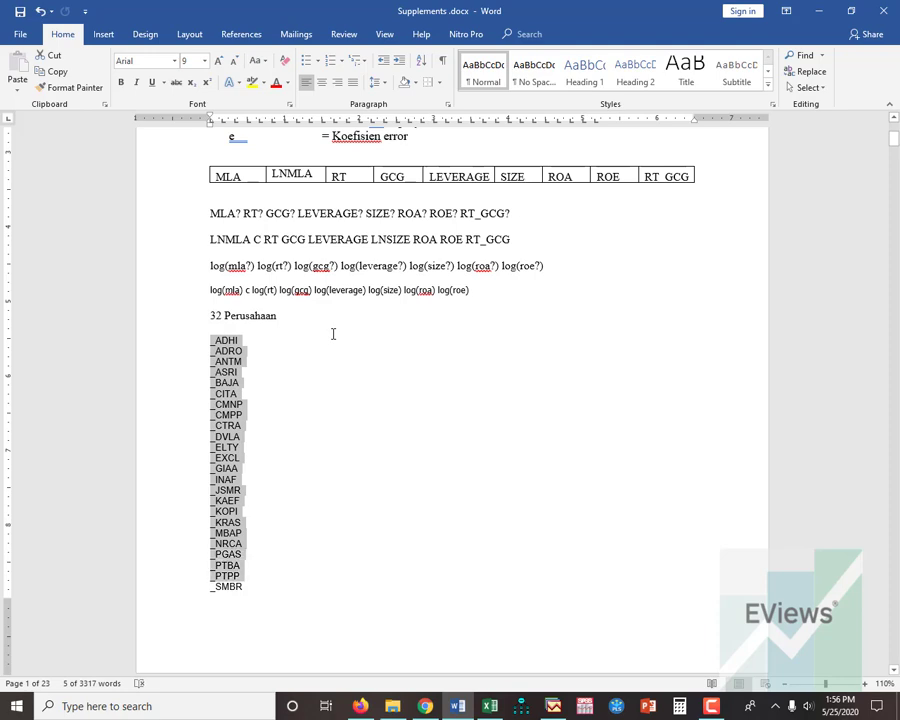
{"action": "key", "text": "shift+Down"}
{"action": "key", "text": "shift+Down"}
{"action": "key", "text": "shift+Down"}
{"action": "key", "text": "shift+Down"}
{"action": "key", "text": "shift+Down"}
{"action": "key", "text": "shift+Down"}
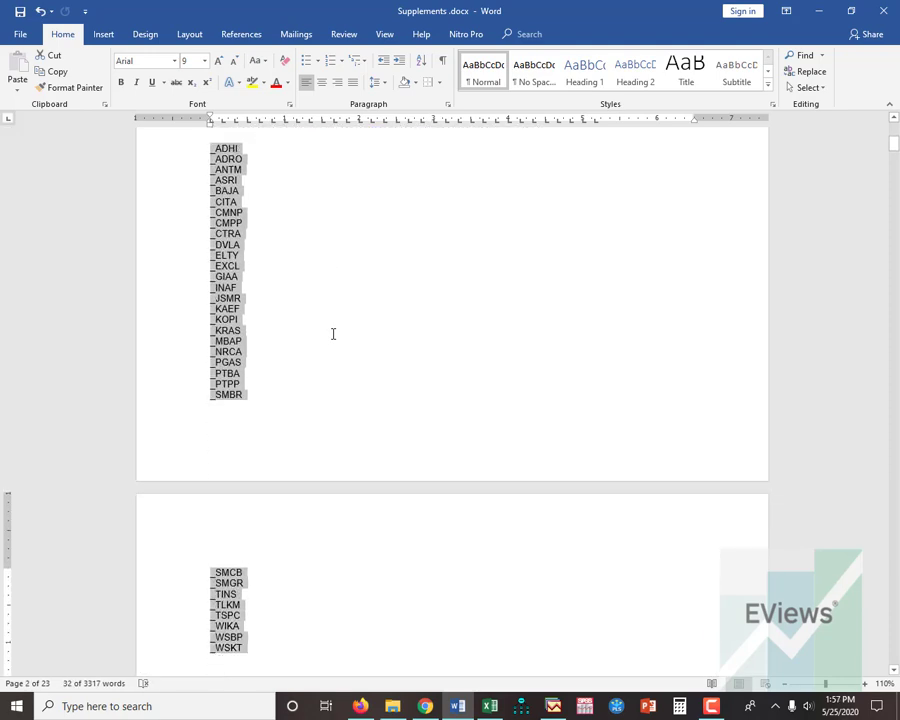
{"action": "key", "text": "ctrl+c"}
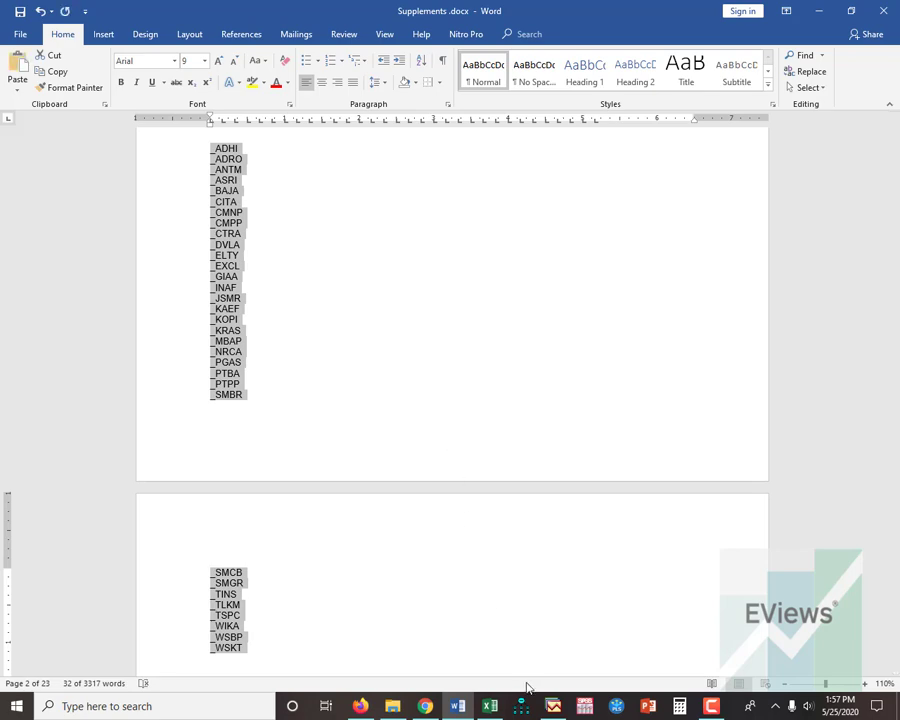
Switch to EViews and replace the contents of the DATAPANEL pool's identifier list with the copied list from _ADHI to _WSKT.
{"action": "left_click", "coordinate": [555, 710]}
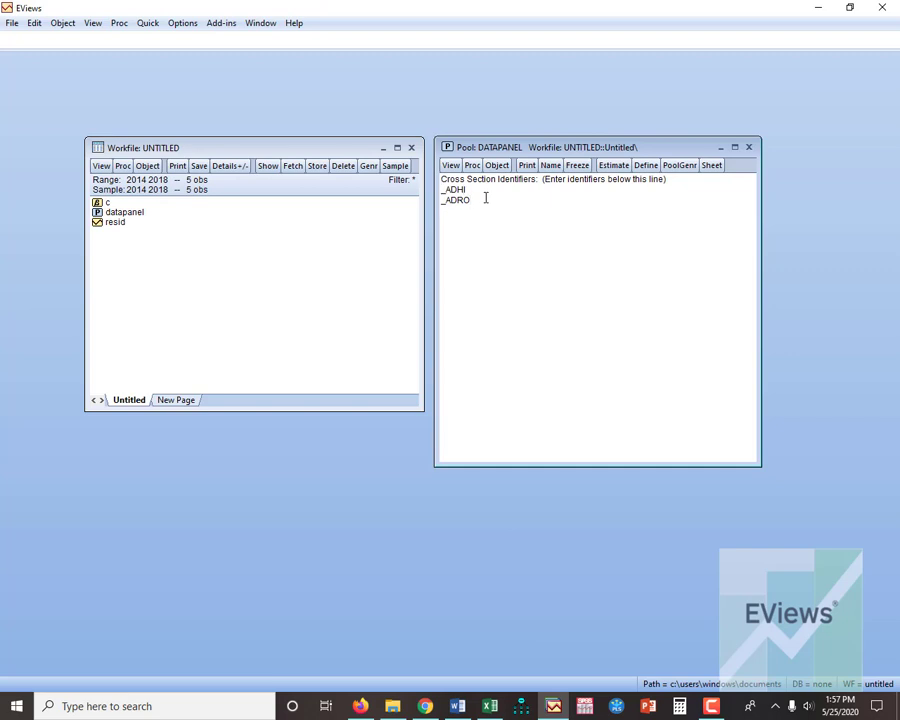
{"action": "key", "text": "ctrl+a"}
{"action": "key", "text": "Delete"}
{"action": "key", "text": "ctrl+v"}
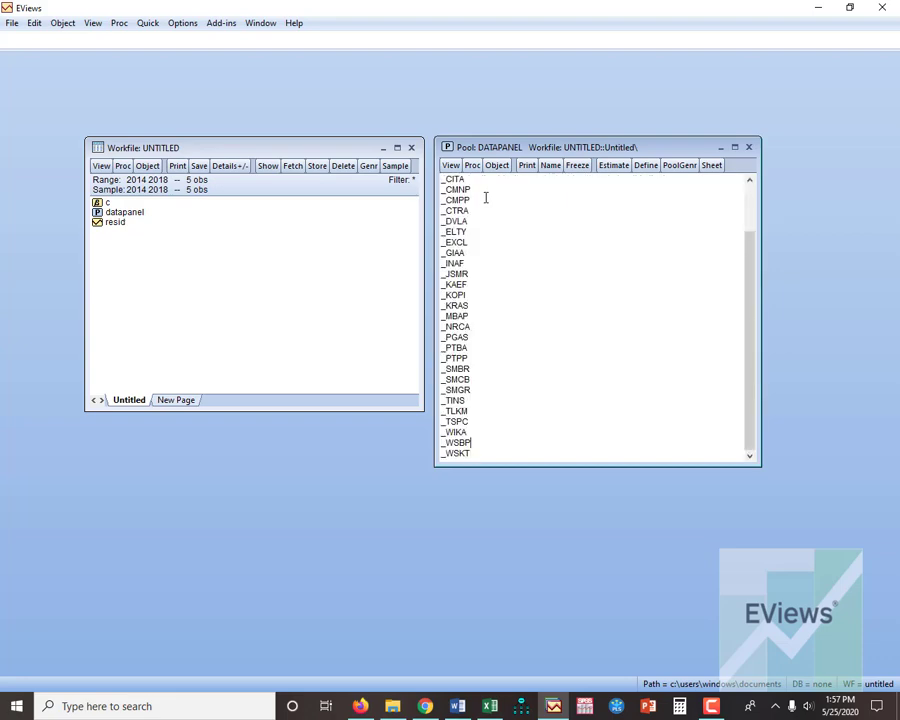
Review the pool's cross section identifiers from the first entry to the last.
{"action": "key", "text": "Up"}
{"action": "key", "text": "Up"}
{"action": "key", "text": "Up"}
{"action": "key", "text": "Up"}
{"action": "key", "text": "Up"}
{"action": "key", "text": "Up"}
{"action": "key", "text": "Up"}
{"action": "key", "text": "Up"}
{"action": "key", "text": "Up"}
{"action": "key", "text": "Up"}
{"action": "key", "text": "Up"}
{"action": "key", "text": "Up"}
{"action": "key", "text": "Up"}
{"action": "key", "text": "Up"}
{"action": "key", "text": "Up"}
{"action": "key", "text": "Up"}
{"action": "key", "text": "Up"}
{"action": "key", "text": "Up"}
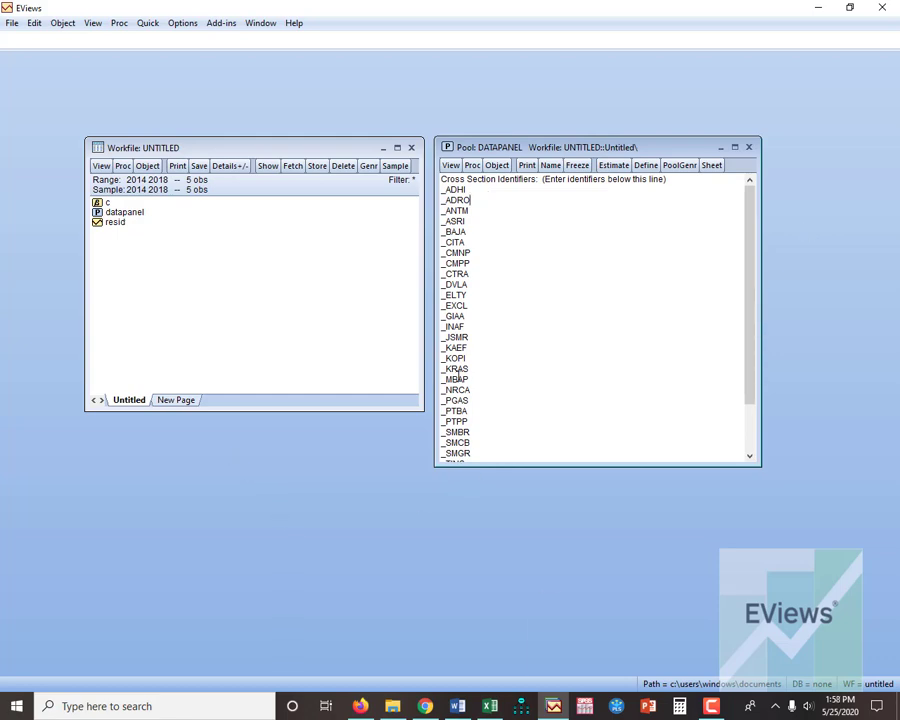
{"action": "scroll", "coordinate": [495, 325], "scroll_direction": "down", "scroll_amount": 2}
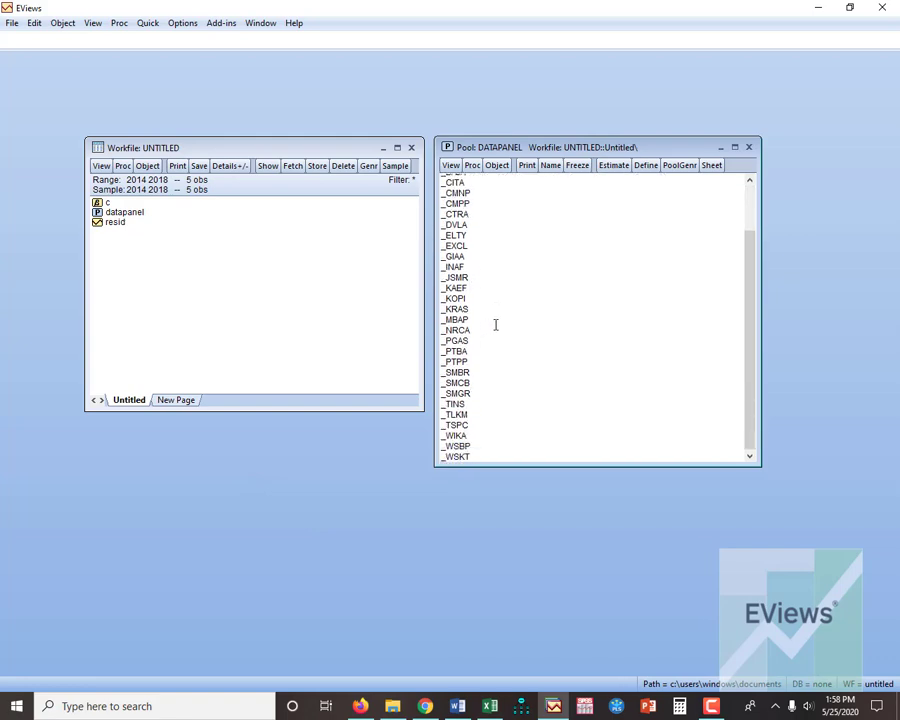
{"action": "scroll", "coordinate": [495, 325], "scroll_direction": "up", "scroll_amount": 2}
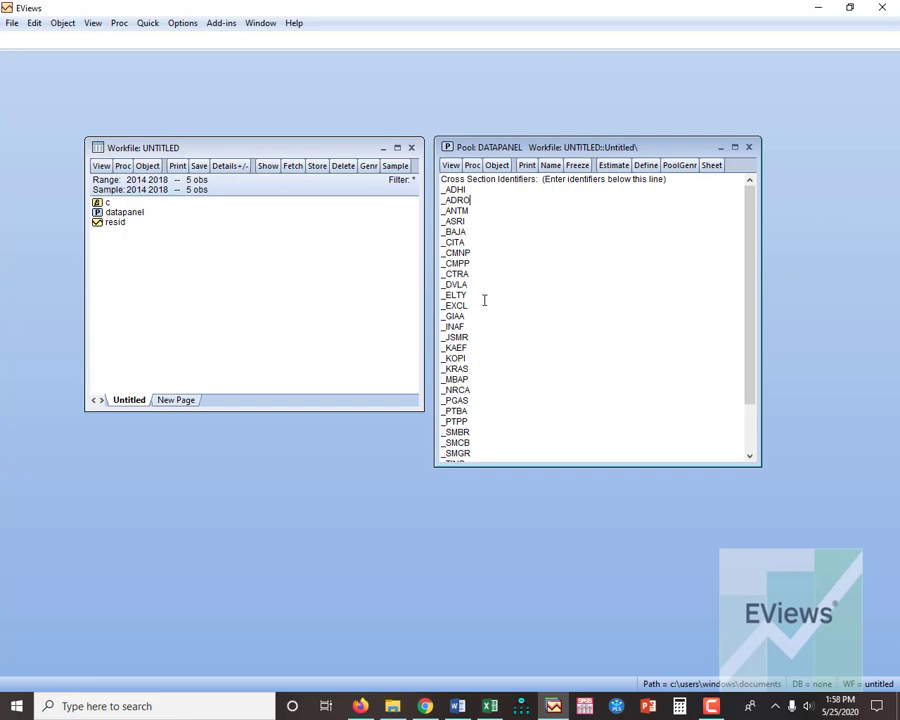
{"action": "scroll", "coordinate": [484, 299], "scroll_direction": "down", "scroll_amount": 2}
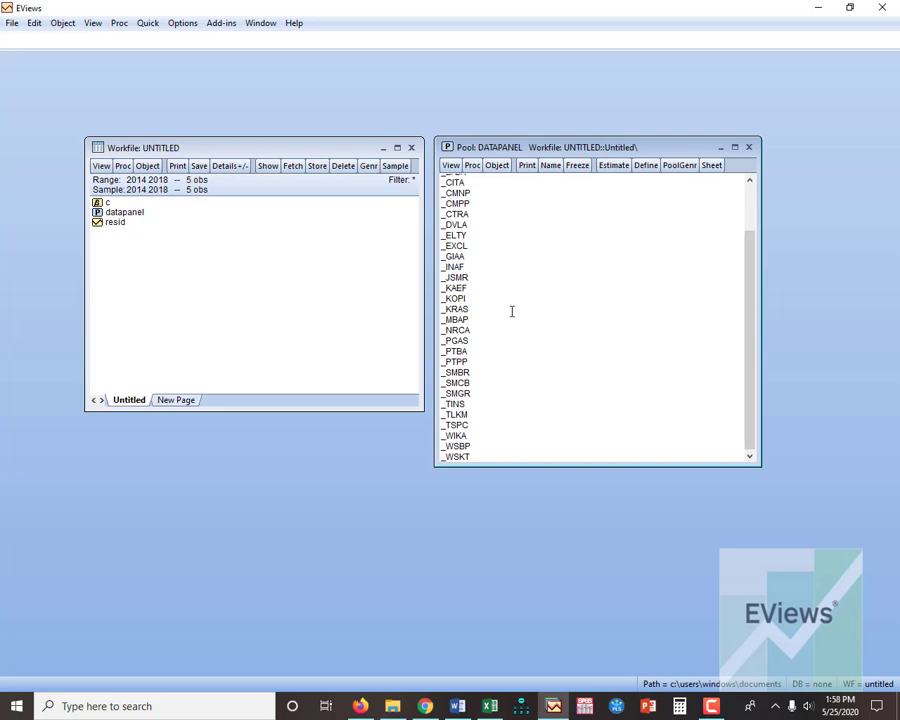
{"action": "scroll", "coordinate": [486, 287], "scroll_direction": "up", "scroll_amount": 2}
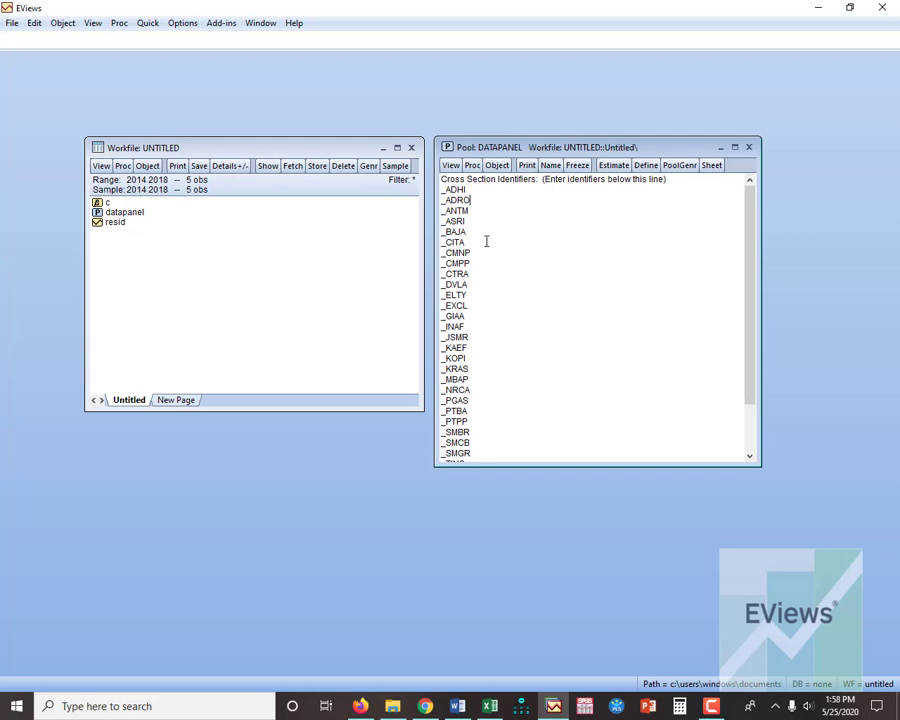
Start a pool data import and browse drive G: through Build a MPB and Data SPLS to the subfolder holding the research data.
{"action": "left_click", "coordinate": [473, 166]}
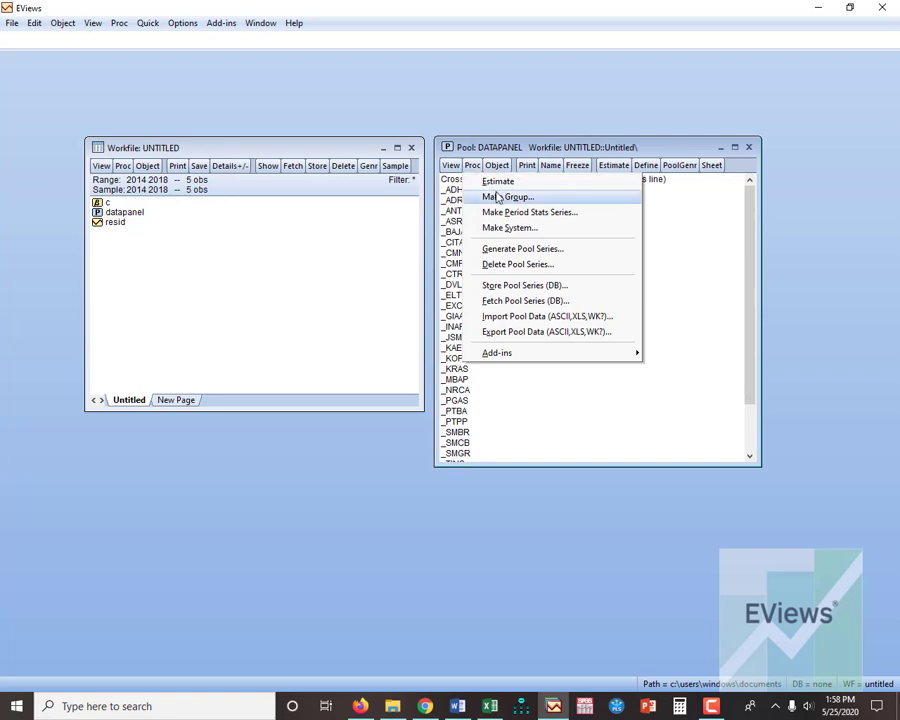
{"action": "left_click", "coordinate": [539, 318]}
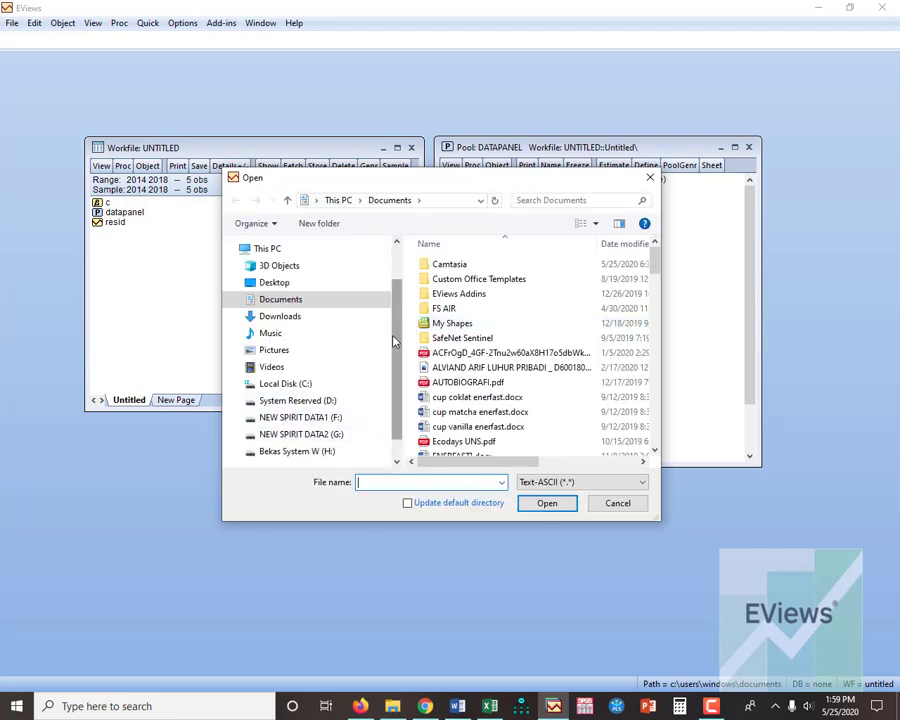
{"action": "scroll", "coordinate": [394, 340], "scroll_direction": "down", "scroll_amount": 1}
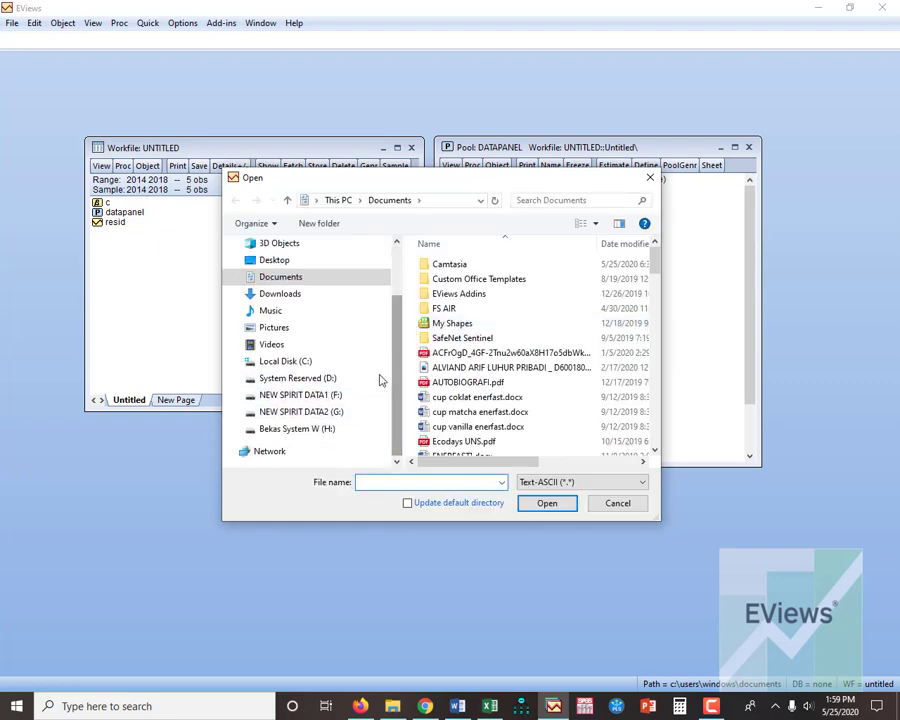
{"action": "left_click", "coordinate": [314, 414]}
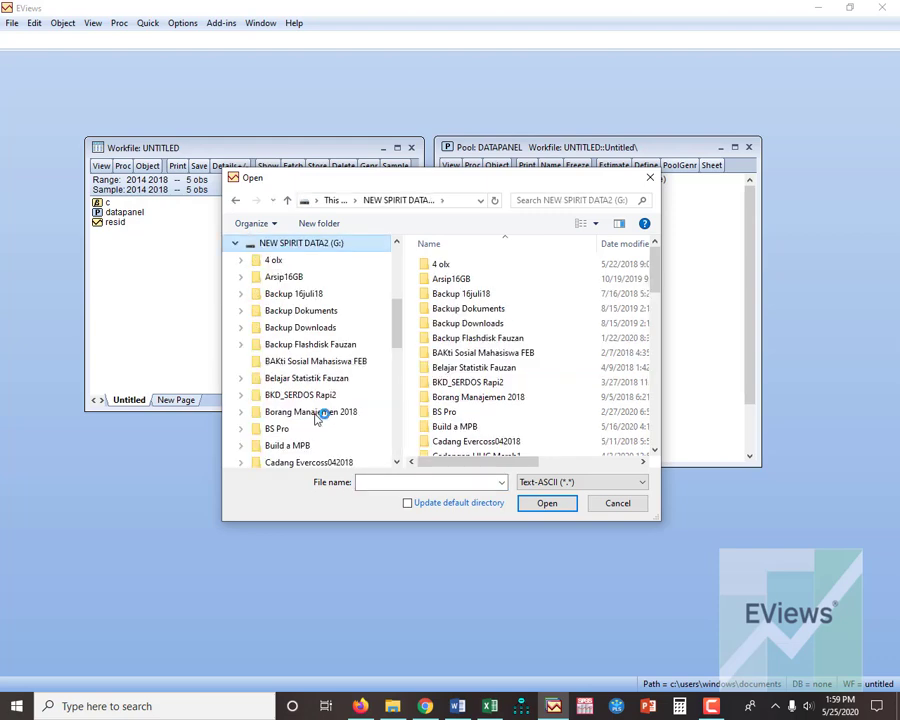
{"action": "double_click", "coordinate": [436, 426]}
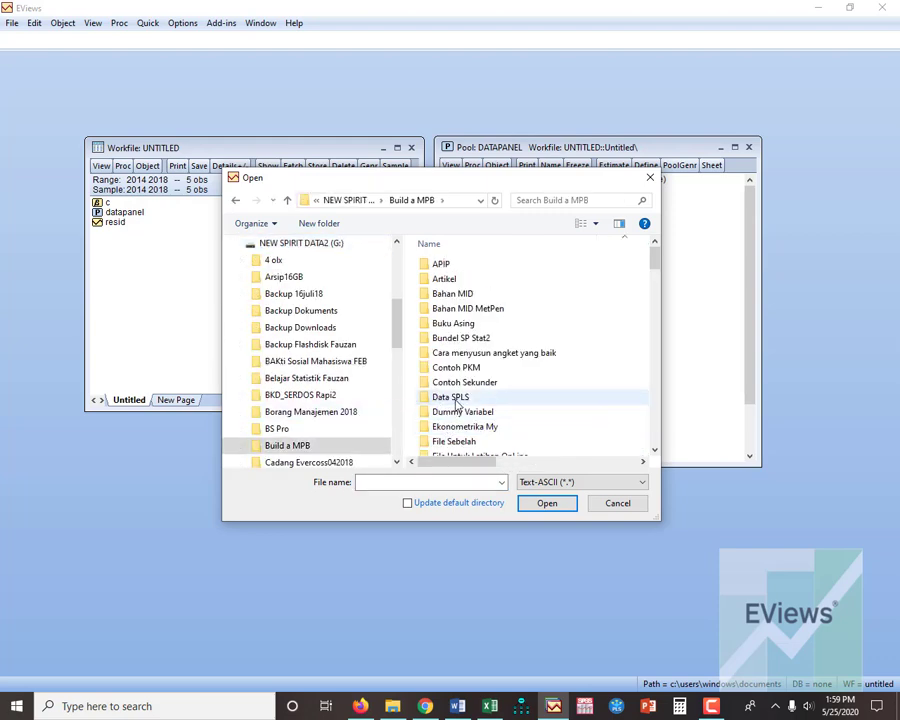
{"action": "double_click", "coordinate": [456, 403]}
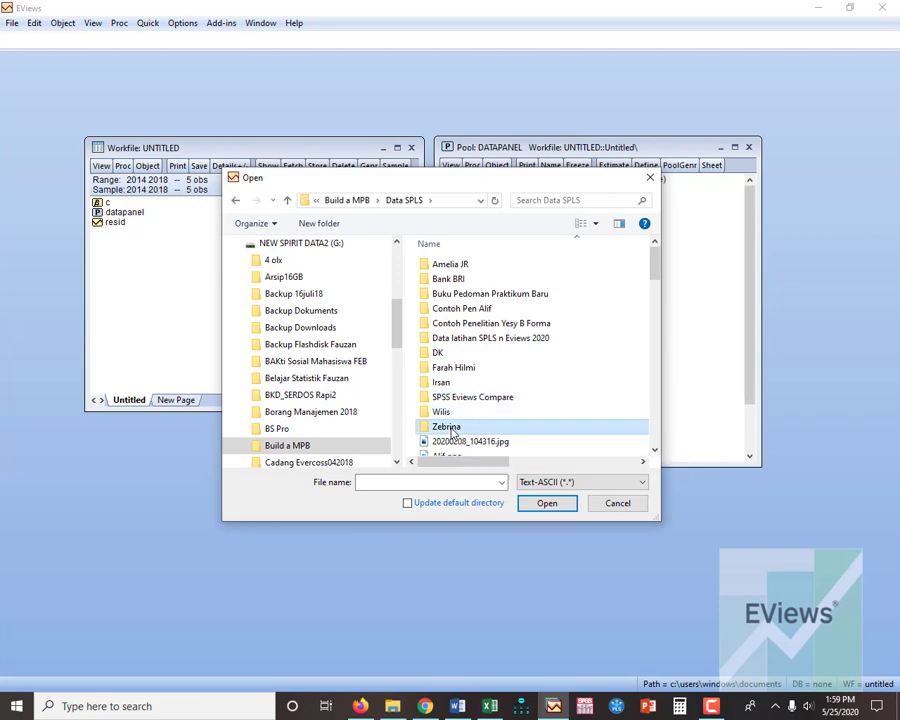
{"action": "double_click", "coordinate": [450, 428]}
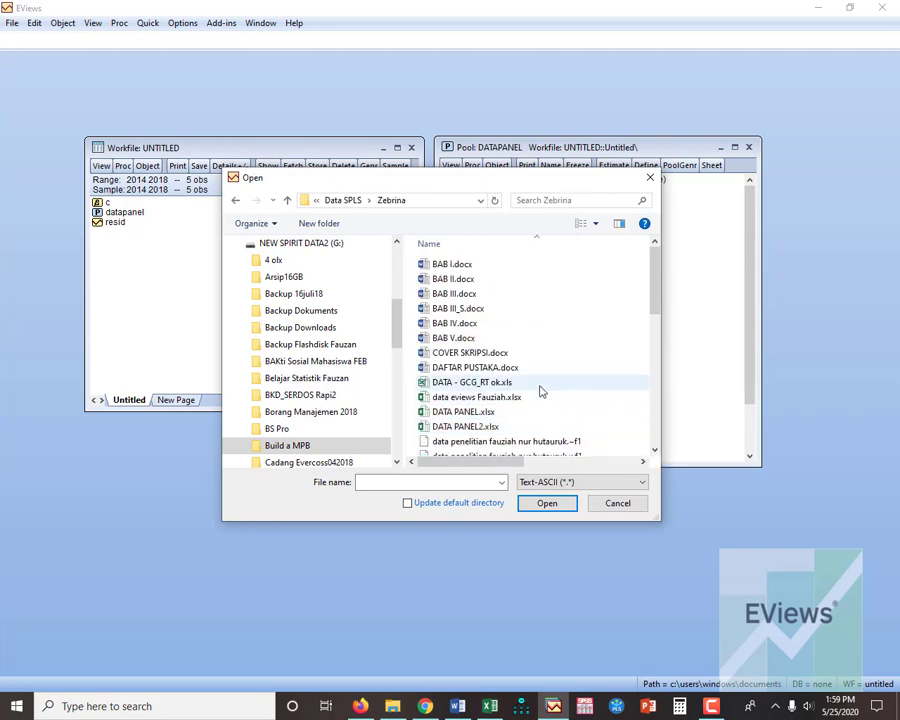
Locate DATA - GCG_RT ok.xls in the folder and open it as the source for the pool data import.
{"action": "scroll", "coordinate": [540, 388], "scroll_direction": "down", "scroll_amount": 5}
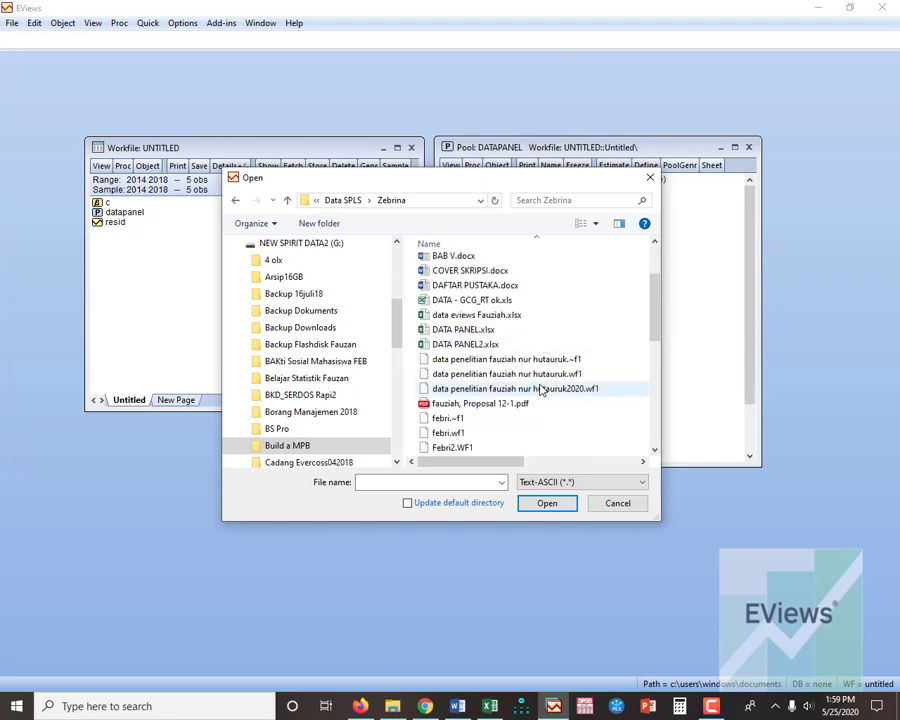
{"action": "scroll", "coordinate": [540, 388], "scroll_direction": "down", "scroll_amount": 2}
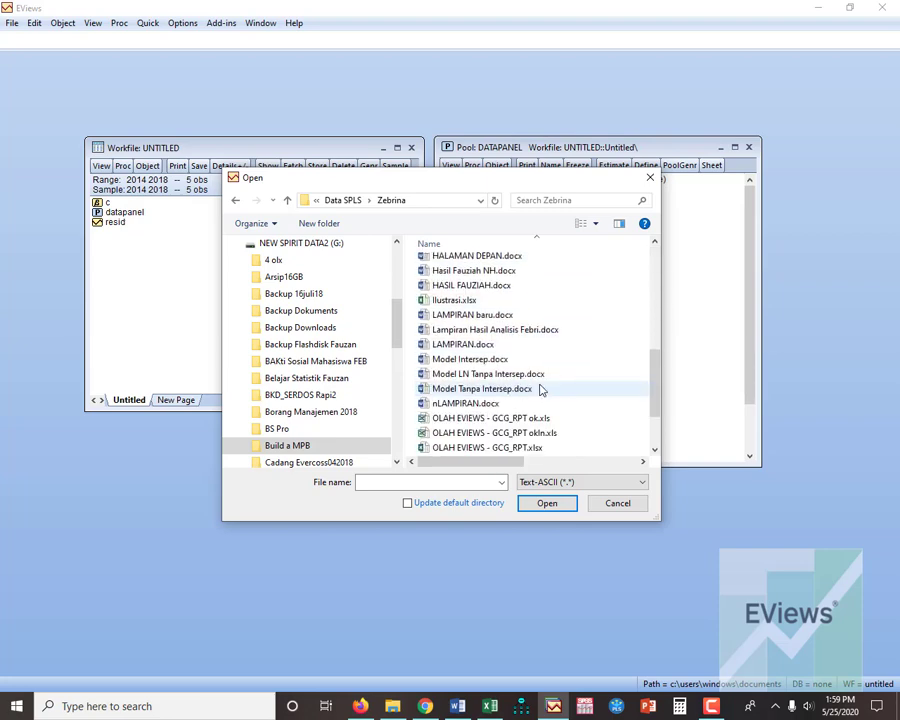
{"action": "scroll", "coordinate": [540, 388], "scroll_direction": "down", "scroll_amount": 2}
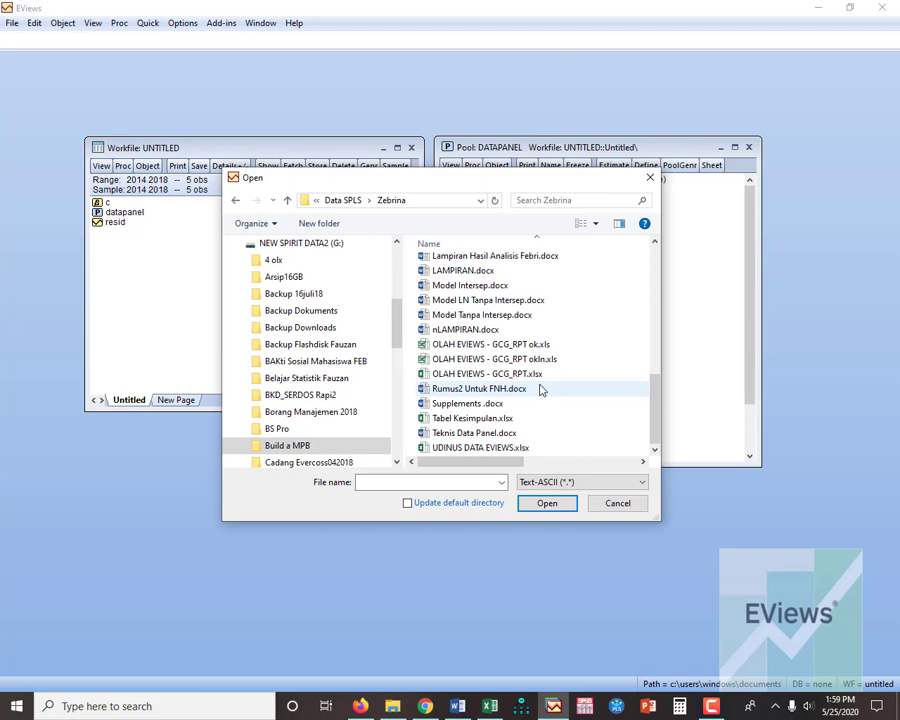
{"action": "scroll", "coordinate": [540, 388], "scroll_direction": "up", "scroll_amount": 1}
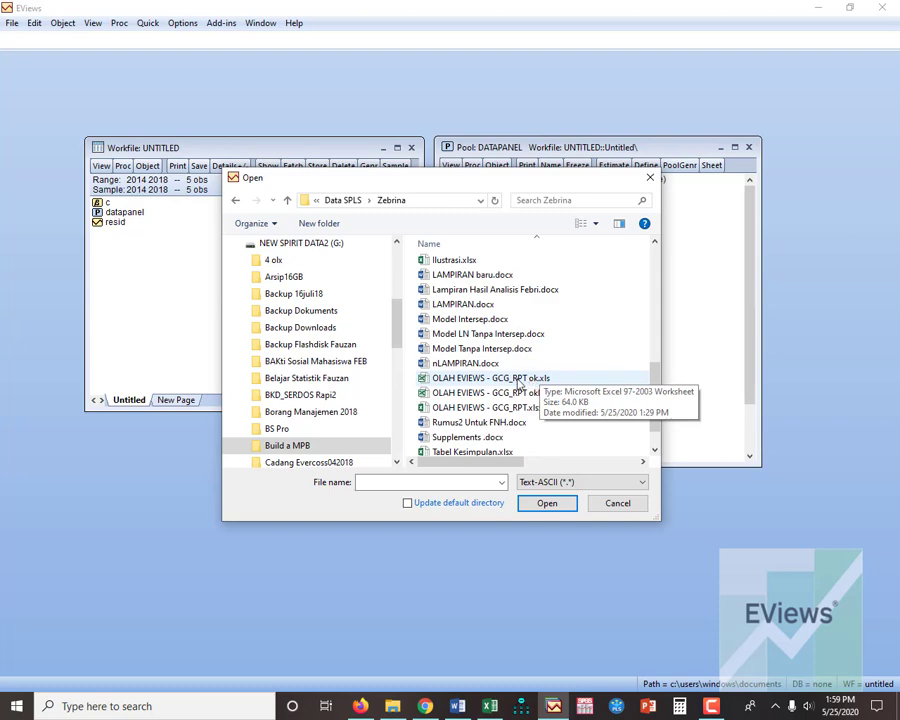
{"action": "scroll", "coordinate": [519, 384], "scroll_direction": "up", "scroll_amount": 1}
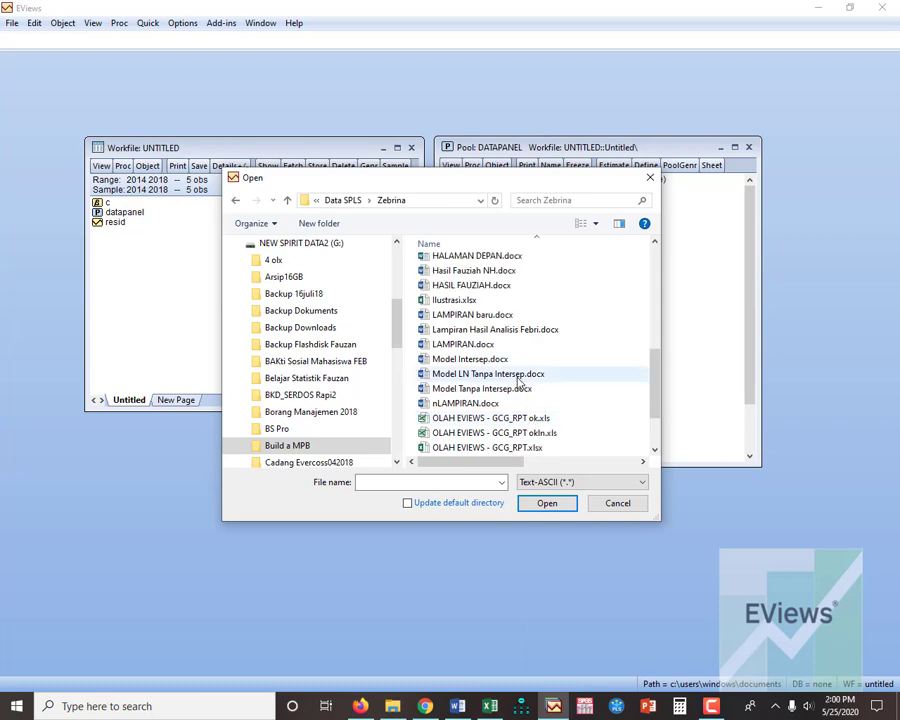
{"action": "scroll", "coordinate": [516, 408], "scroll_direction": "up", "scroll_amount": 5}
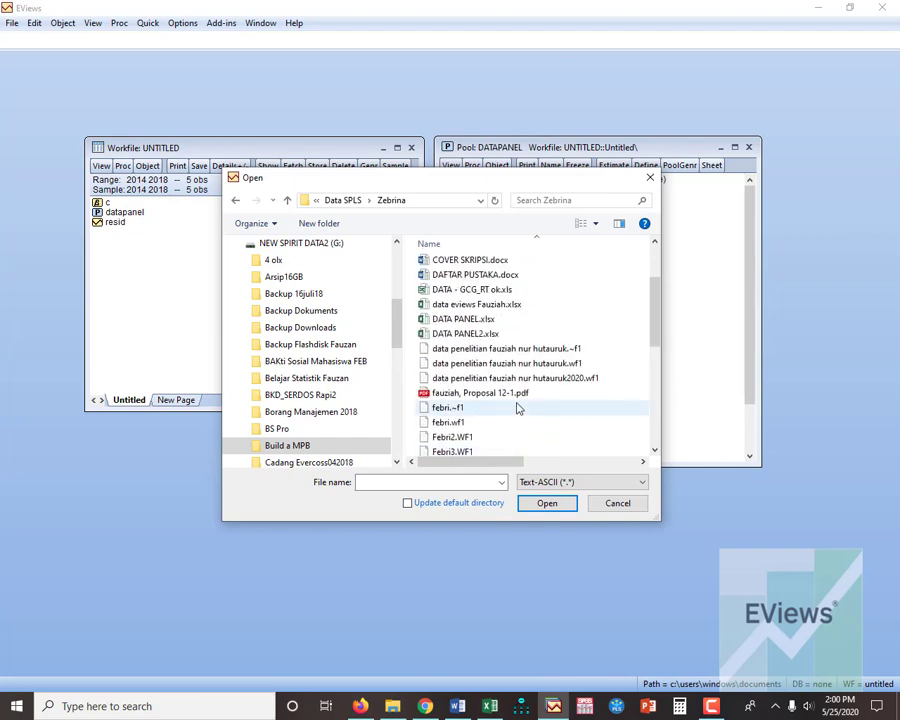
{"action": "double_click", "coordinate": [495, 293]}
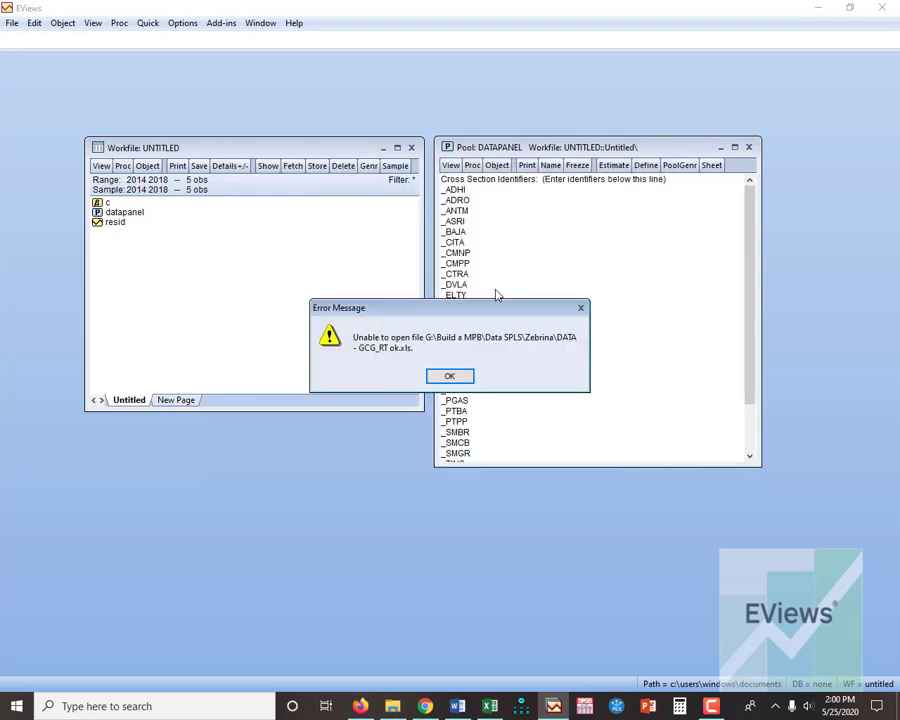
{"action": "left_click", "coordinate": [450, 378]}
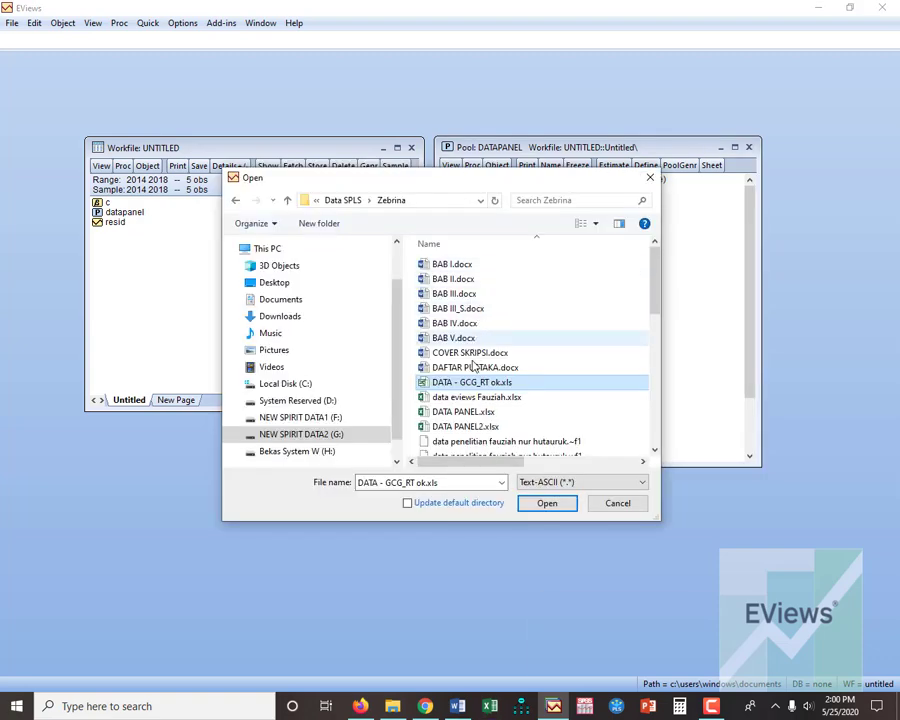
{"action": "double_click", "coordinate": [466, 381]}
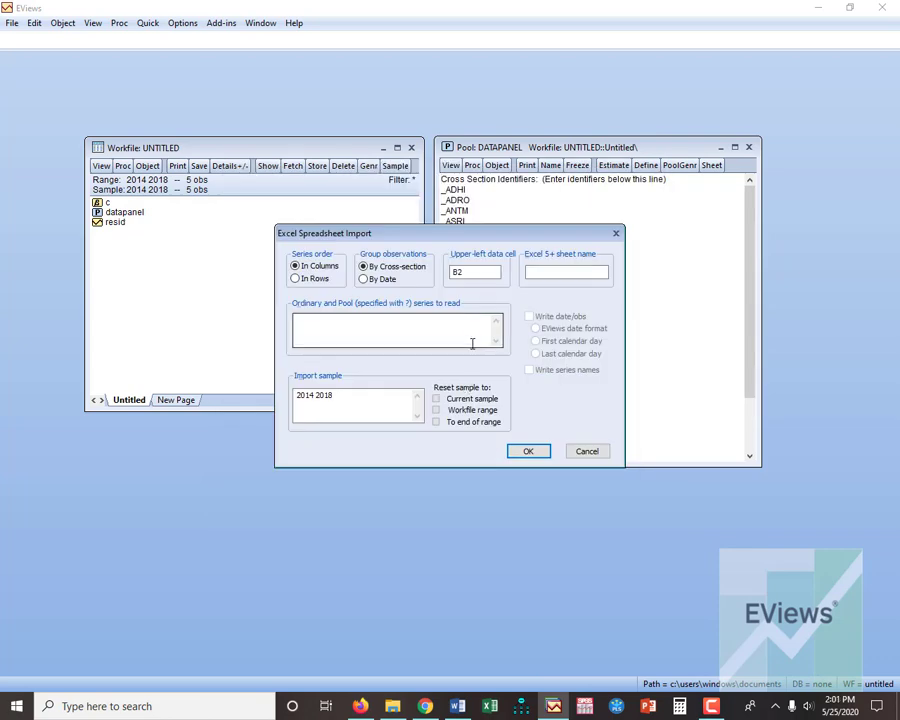
Set the upper-left data cell of the Excel spreadsheet import to C3.
{"action": "left_click", "coordinate": [470, 274]}
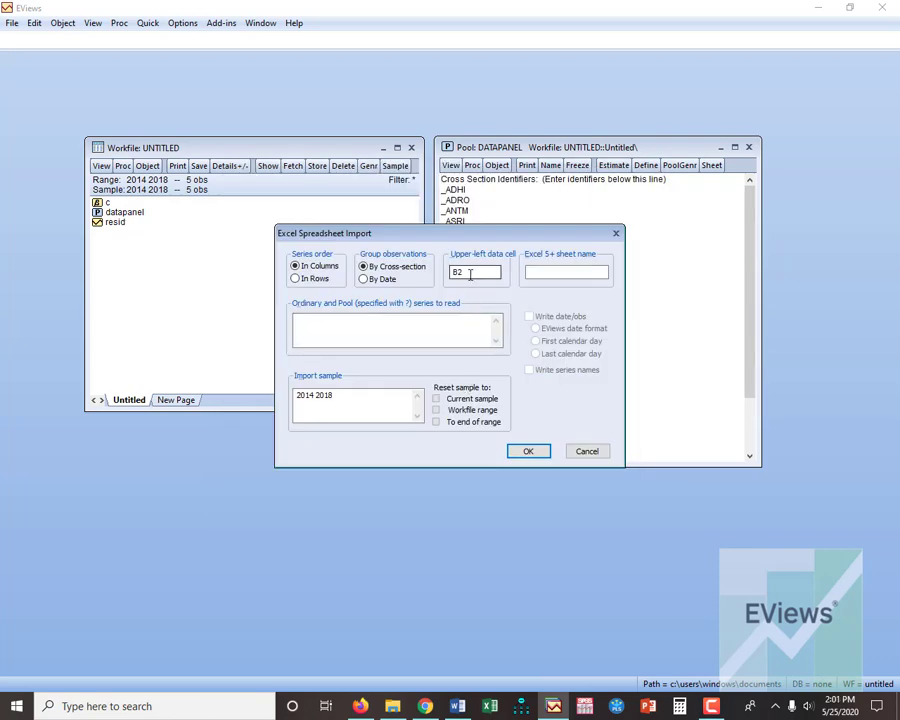
{"action": "left_click_drag", "start_coordinate": [470, 274], "coordinate": [456, 273]}
{"action": "mouse_move", "coordinate": [399, 709]}
{"action": "type", "text": "C3"}
{"action": "left_click", "coordinate": [396, 706]}
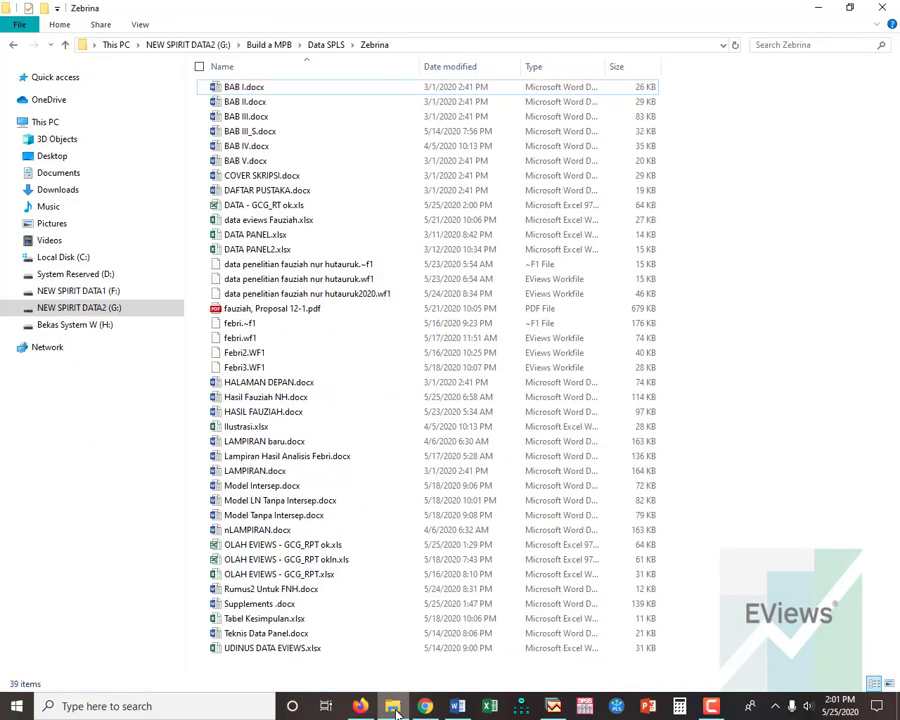
{"action": "left_click", "coordinate": [287, 208]}
{"action": "double_click", "coordinate": [287, 207]}
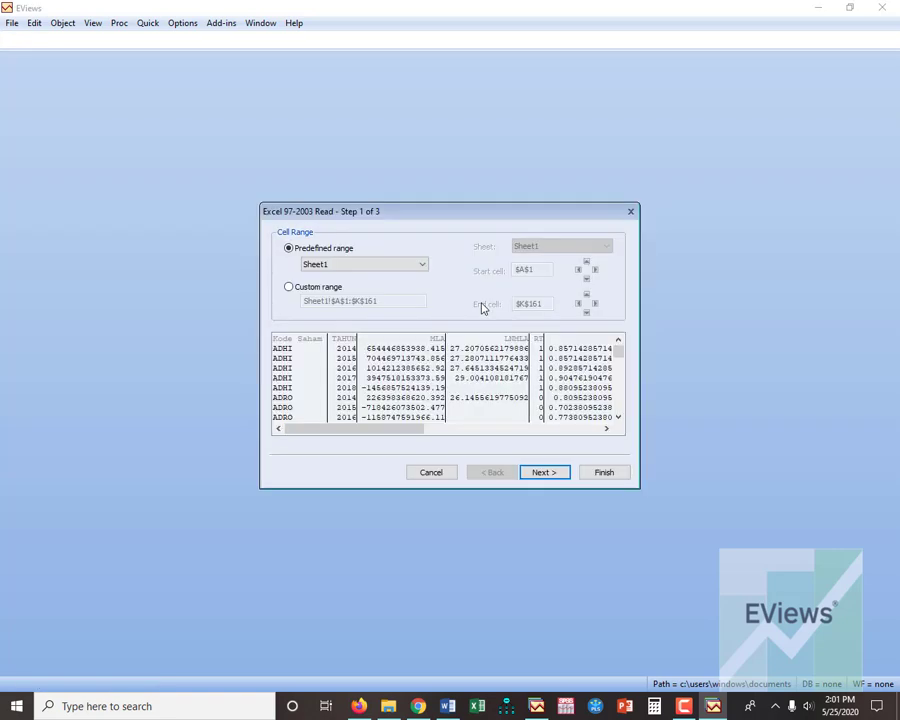
{"action": "left_click", "coordinate": [630, 209]}
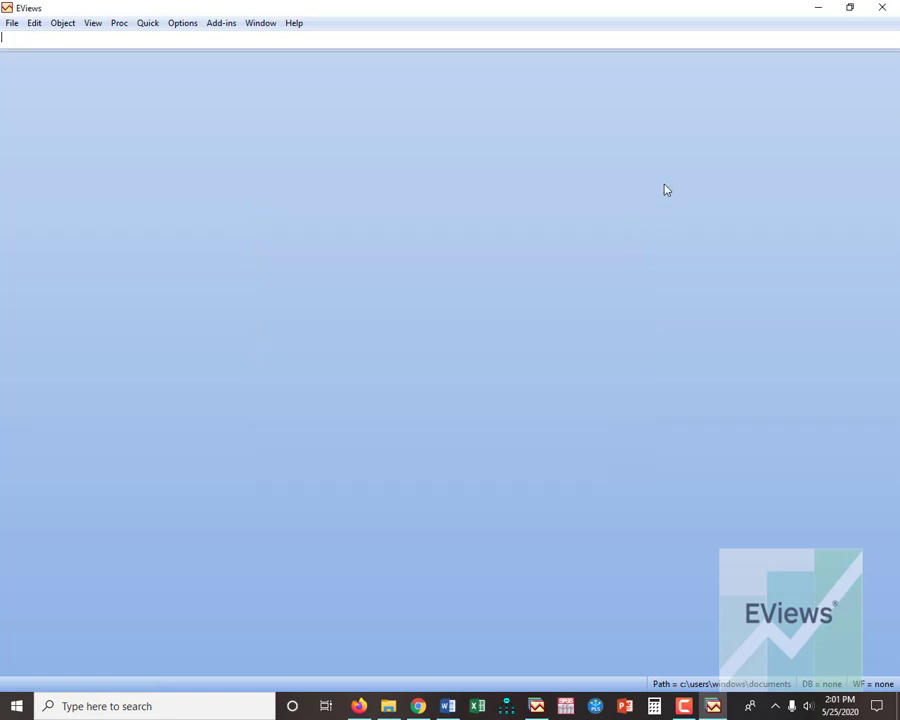
{"action": "left_click", "coordinate": [882, 8]}
Open DATA - GCG_RT ok.xls read-only in Excel, check which cell holds the first MLA value, and close the workbook.
{"action": "left_click", "coordinate": [490, 706]}
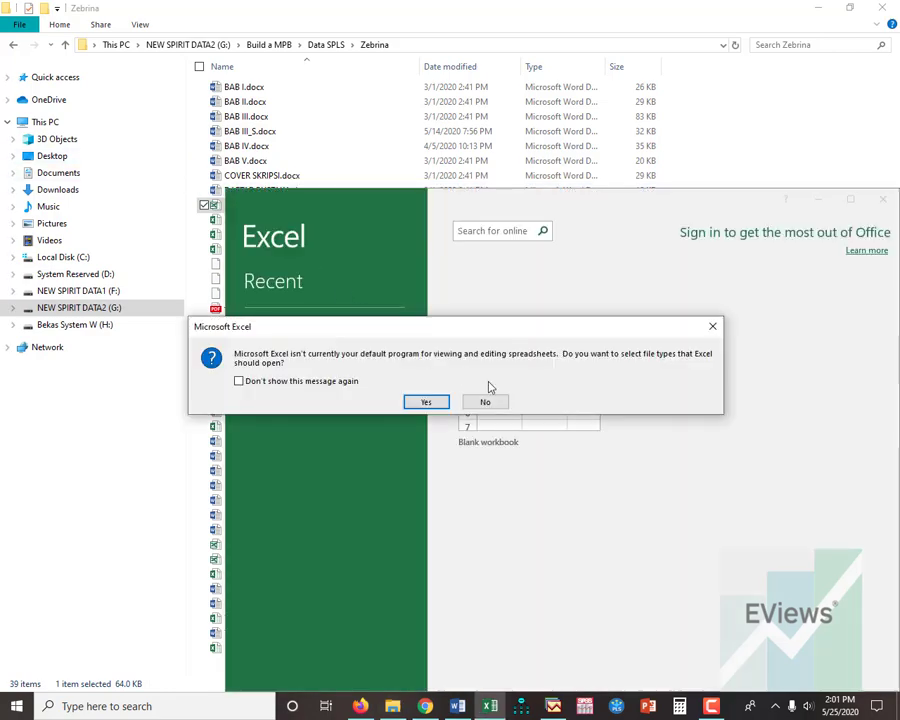
{"action": "left_click", "coordinate": [485, 401]}
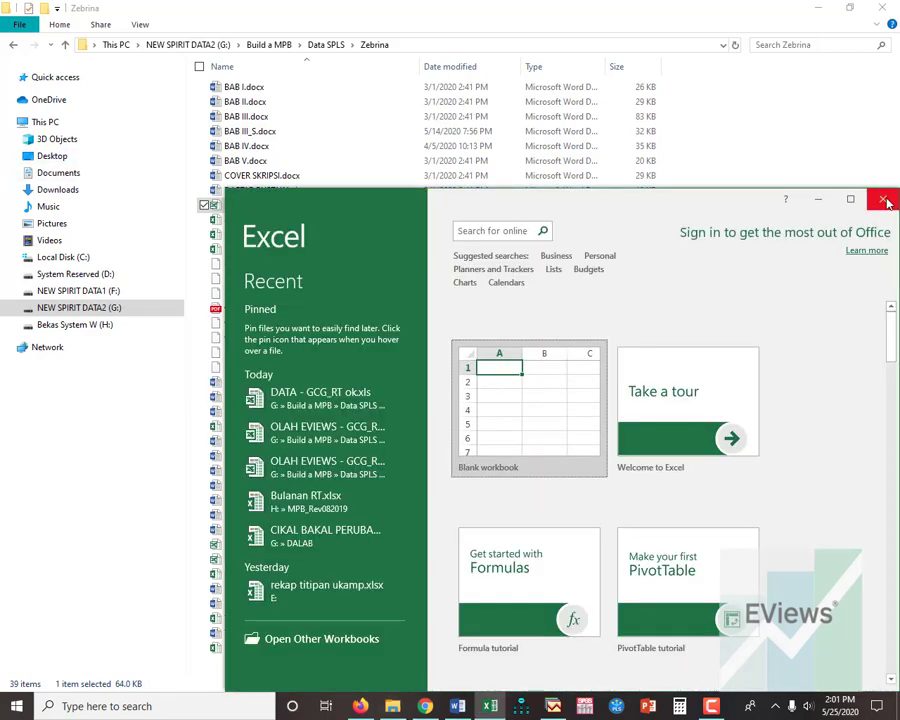
{"action": "left_click", "coordinate": [353, 403]}
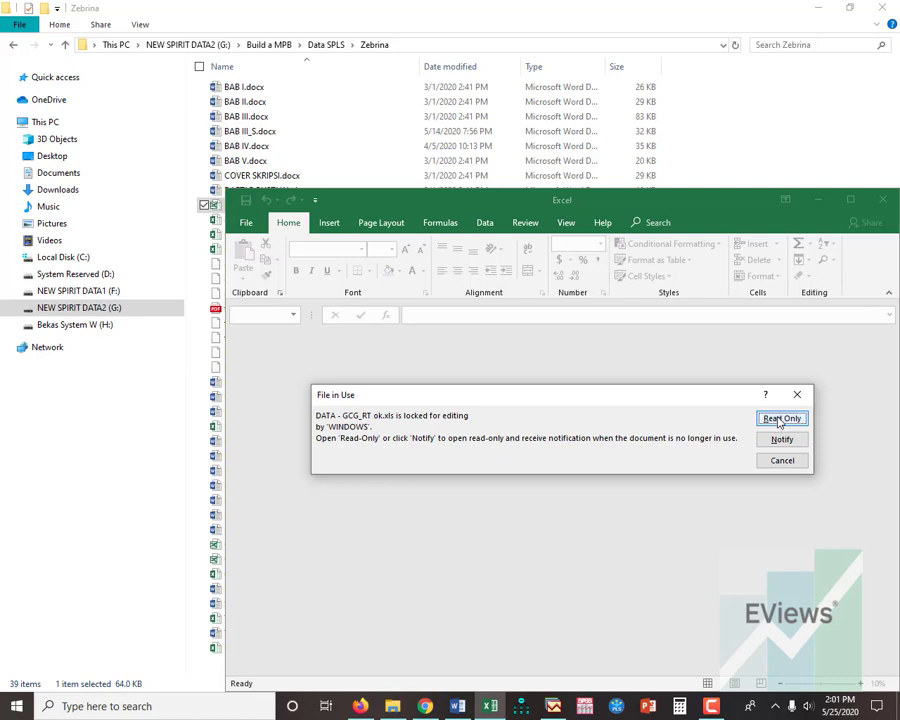
{"action": "left_click", "coordinate": [781, 419]}
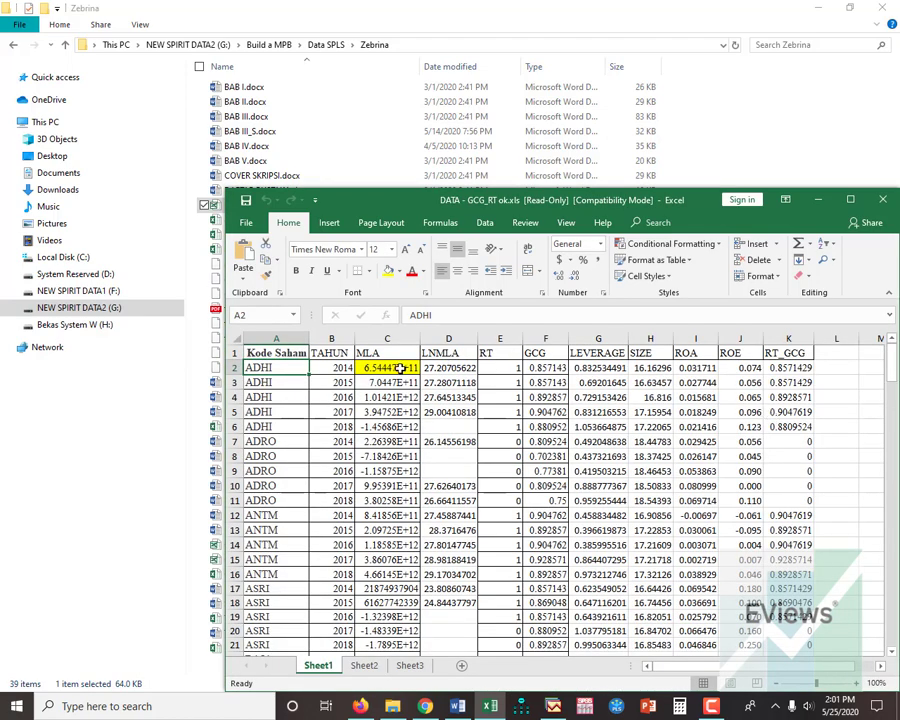
{"action": "left_click", "coordinate": [395, 368]}
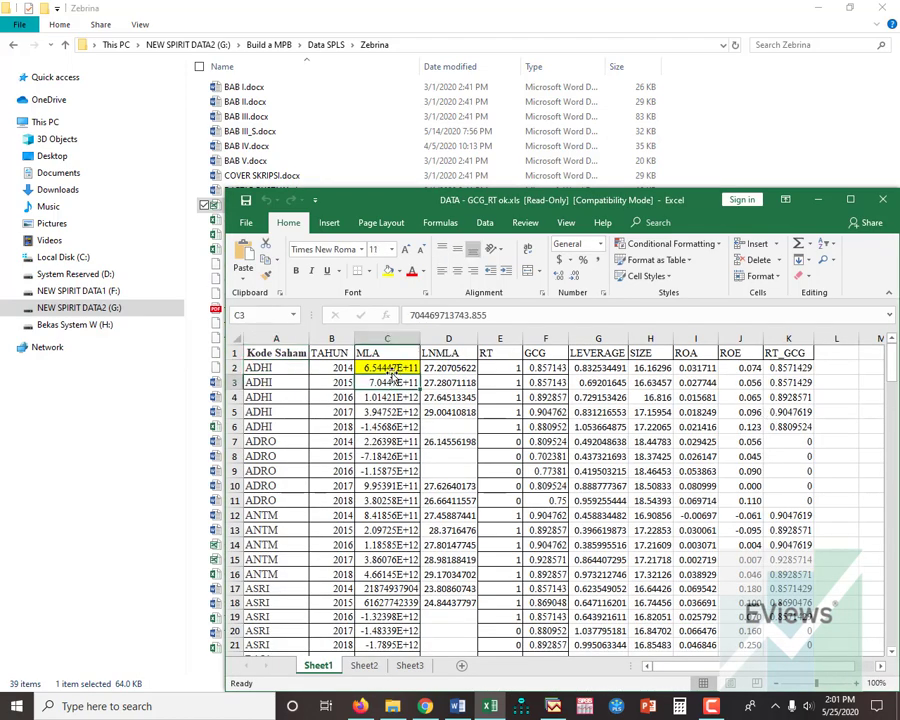
{"action": "left_click", "coordinate": [881, 199]}
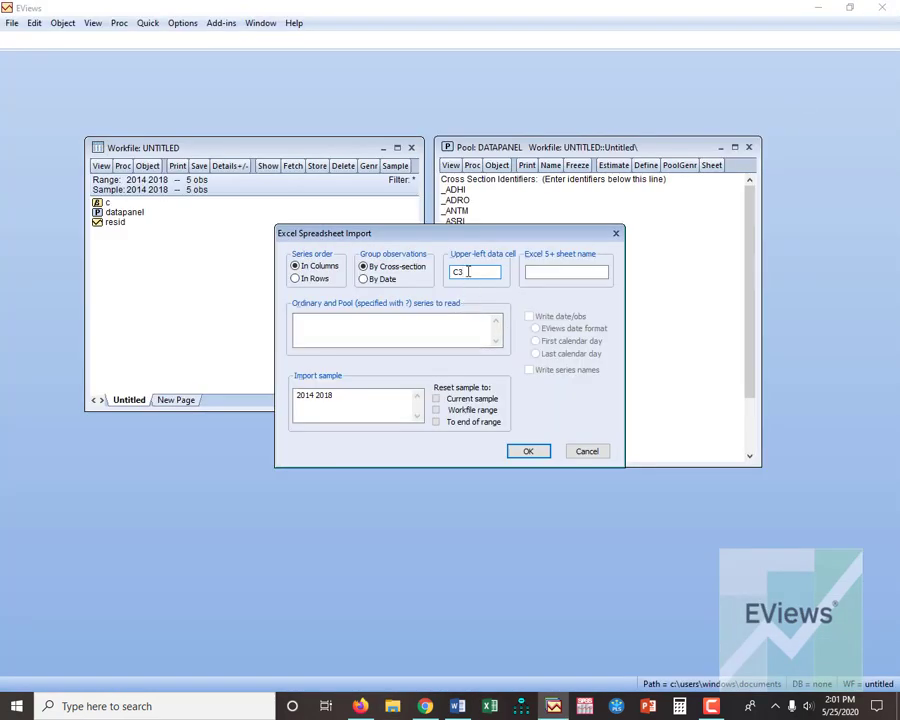
Return to the EViews import dialog, set the upper-left data cell to C2, and move the dialog off the workfile window.
{"action": "key", "text": "BackSpace"}
{"action": "type", "text": "2"}
{"action": "left_click", "coordinate": [527, 451]}
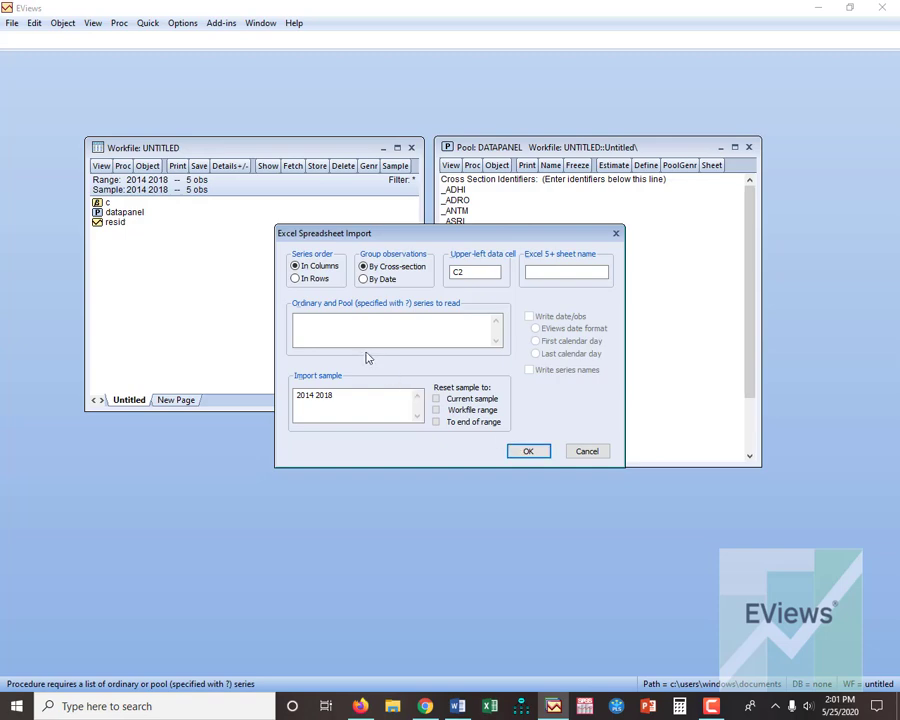
{"action": "left_click", "coordinate": [354, 332]}
{"action": "left_click_drag", "start_coordinate": [446, 236], "coordinate": [646, 200]}
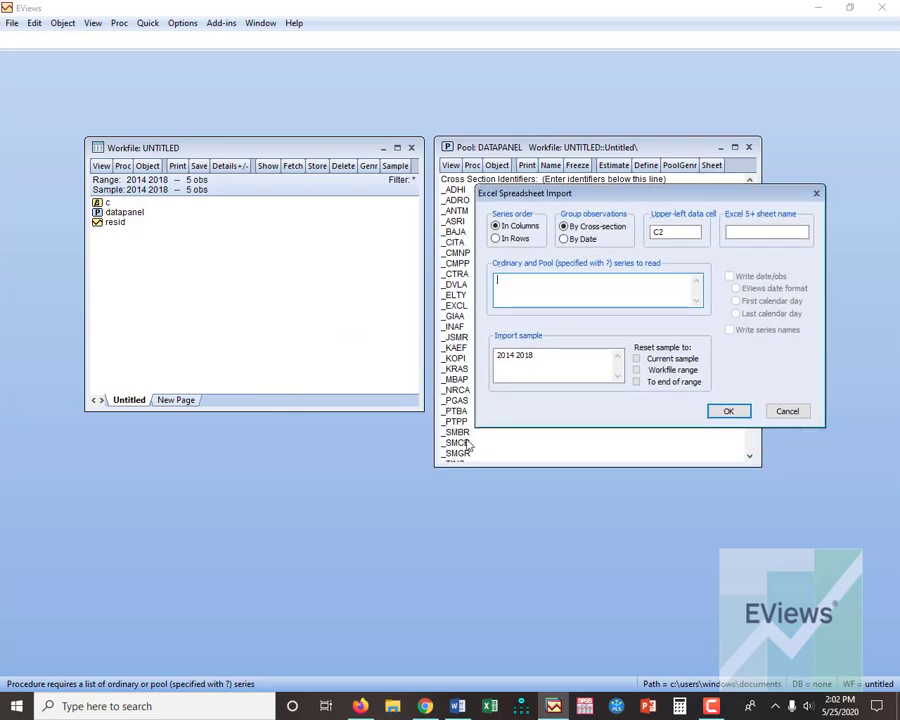
Switch to Supplements.docx in Word and insert LNMLA? between MLA? and RT? in the pool series list.
{"action": "mouse_move", "coordinate": [458, 708]}
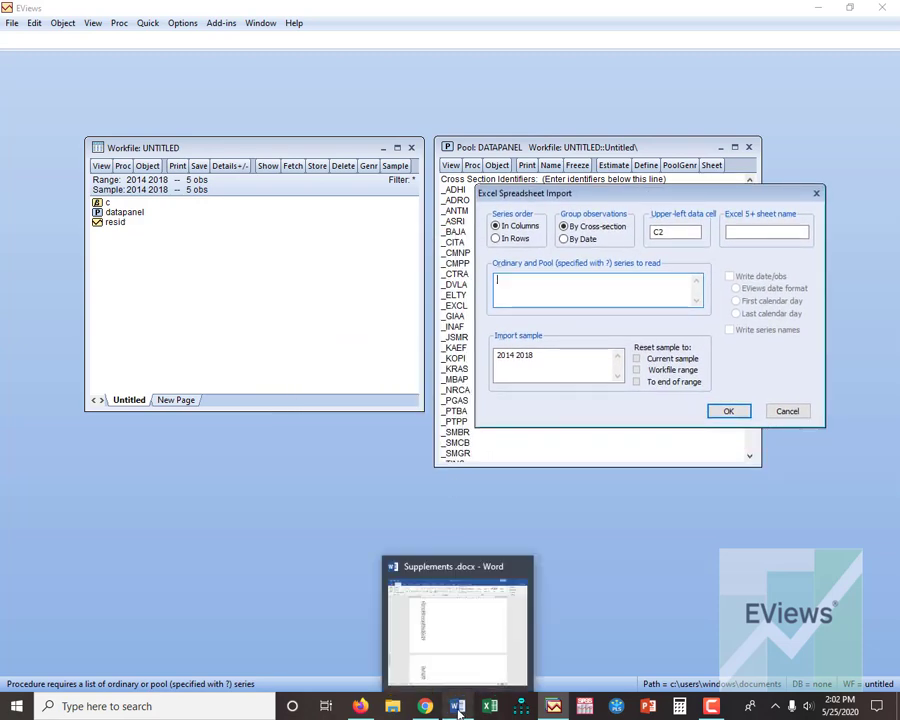
{"action": "left_click", "coordinate": [450, 647]}
{"action": "scroll", "coordinate": [389, 542], "scroll_direction": "up", "scroll_amount": 8}
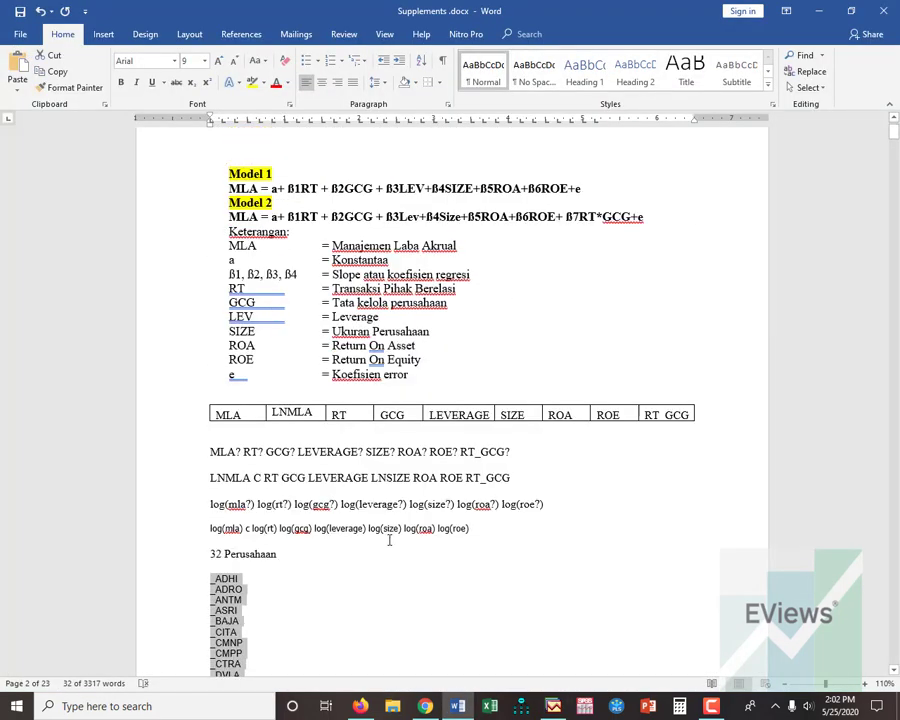
{"action": "left_click", "coordinate": [437, 369]}
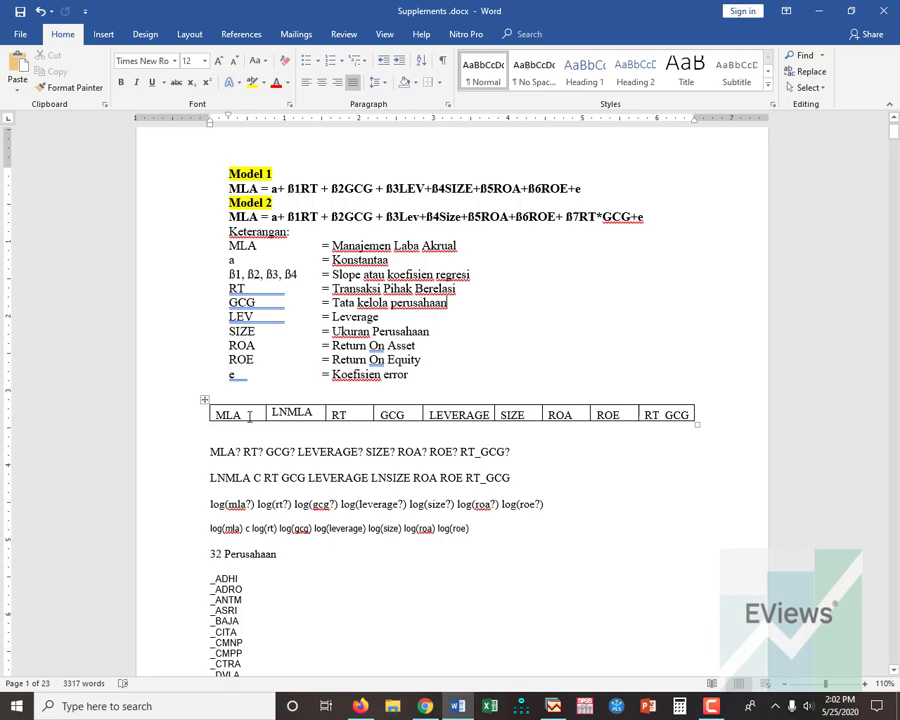
{"action": "left_click_drag", "start_coordinate": [210, 452], "coordinate": [512, 452]}
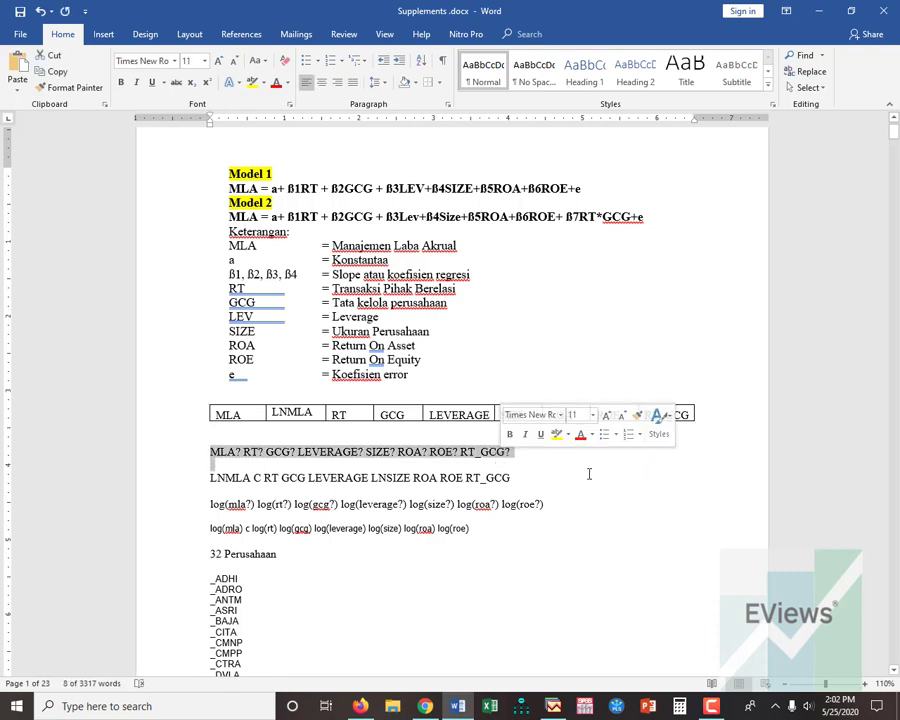
{"action": "left_click", "coordinate": [243, 455]}
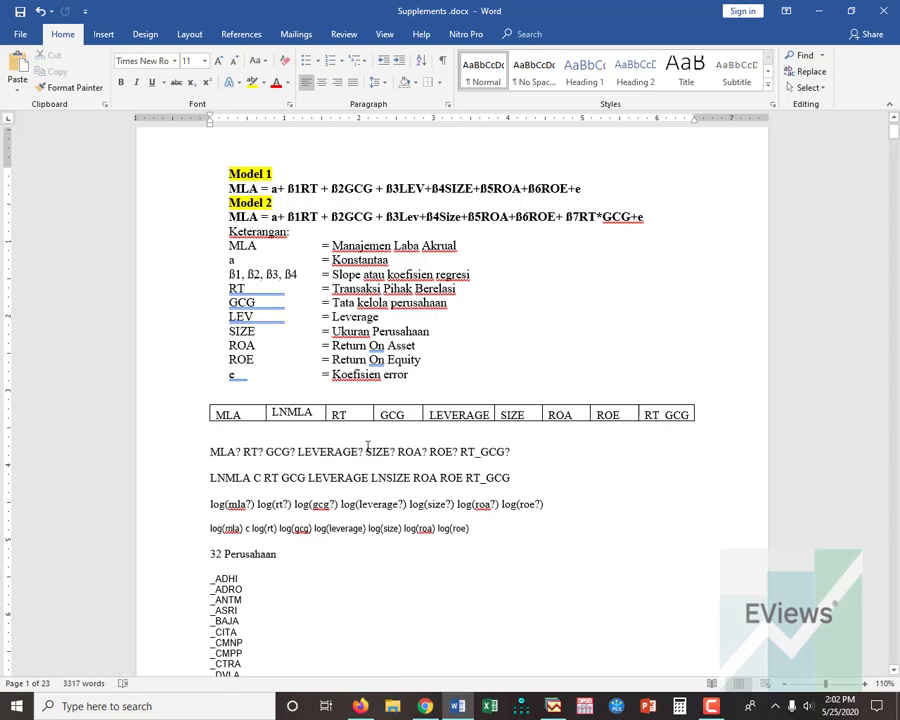
{"action": "type", "text": "ln"}
{"action": "key", "text": "BackSpace"}
{"action": "key", "text": "BackSpace"}
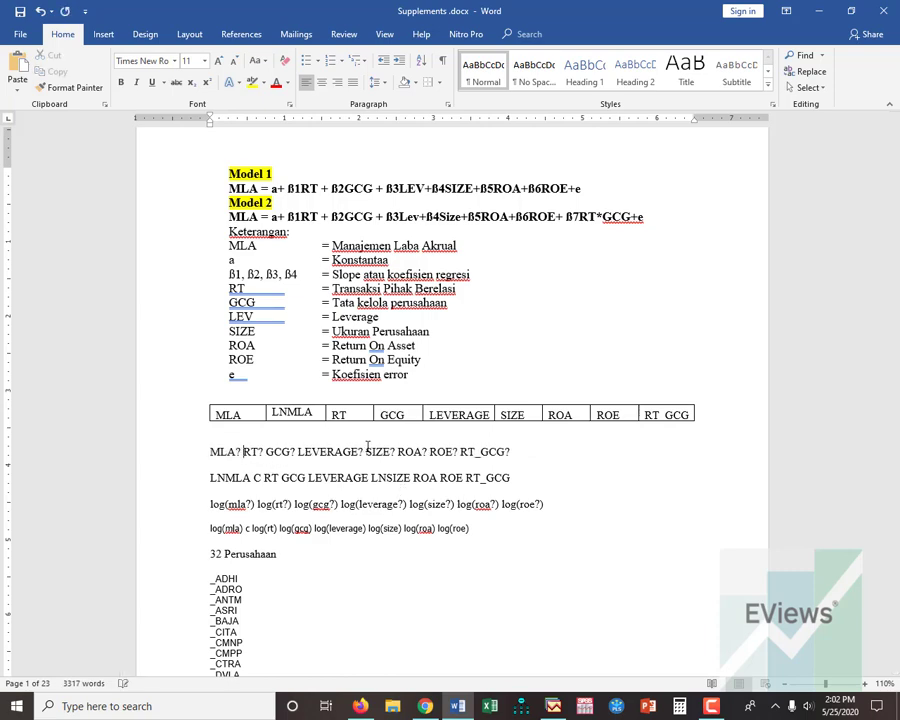
{"action": "type", "text": "LNMLA"}
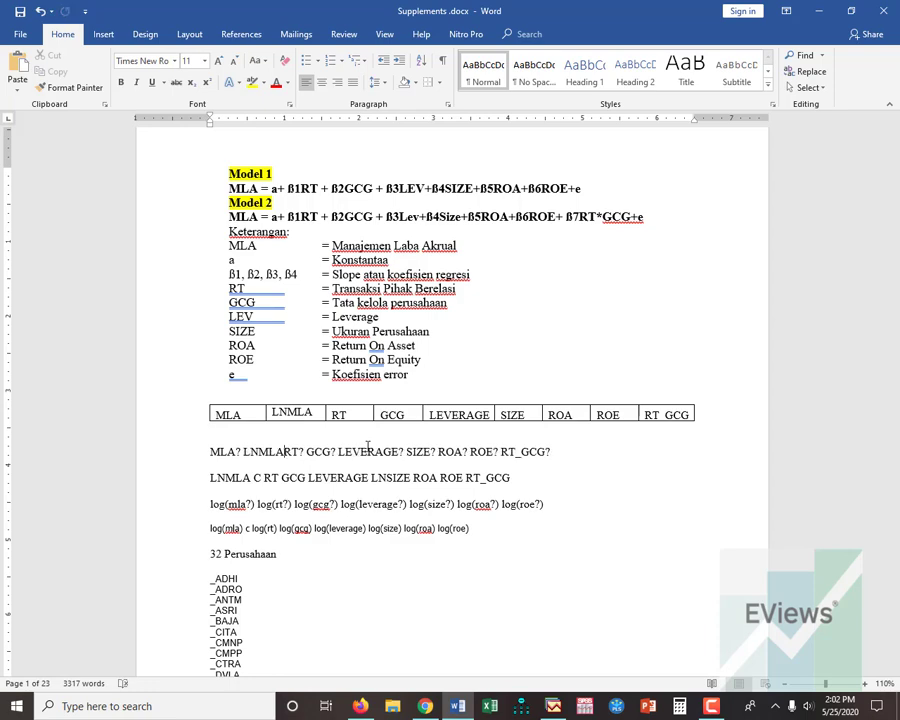
{"action": "type", "text": "?"}
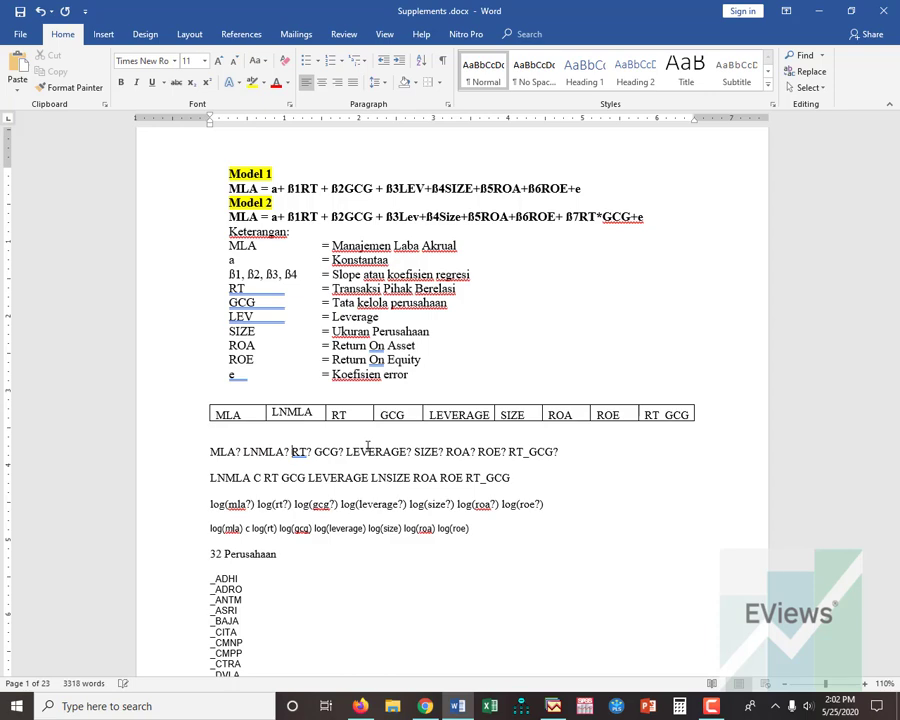
Copy the entire series list from MLA? through RT_GCG? in Supplements.docx.
{"action": "key", "text": "Home"}
{"action": "key", "text": "shift+Right"}
{"action": "key", "text": "shift+Right"}
{"action": "key", "text": "shift+Right"}
{"action": "key", "text": "shift+Right"}
{"action": "key", "text": "shift+Right"}
{"action": "key", "text": "shift+Right"}
{"action": "key", "text": "shift+Right"}
{"action": "key", "text": "shift+Right"}
{"action": "key", "text": "shift+Right"}
{"action": "key", "text": "shift+Right"}
{"action": "key", "text": "shift+Right"}
{"action": "key", "text": "shift+Right"}
{"action": "key", "text": "shift+Right"}
{"action": "key", "text": "shift+Right"}
{"action": "key", "text": "shift+Right"}
{"action": "key", "text": "shift+Right"}
{"action": "key", "text": "shift+Right"}
{"action": "key", "text": "shift+Right"}
{"action": "key", "text": "shift+Right"}
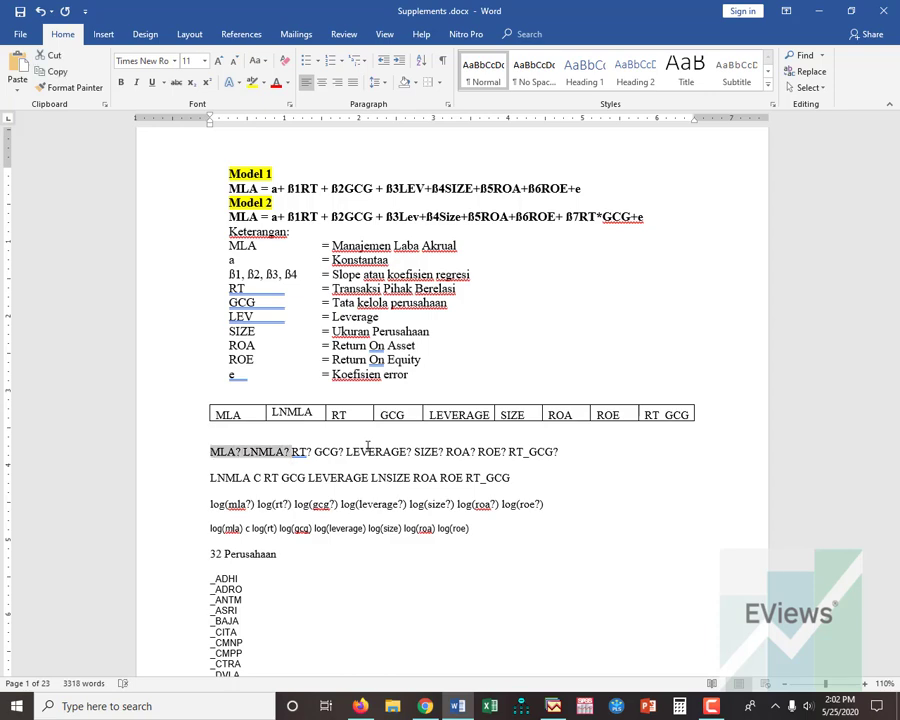
{"action": "key", "text": "shift+Right"}
{"action": "key", "text": "shift+Right"}
{"action": "key", "text": "shift+Right"}
{"action": "key", "text": "shift+Right"}
{"action": "key", "text": "shift+Right"}
{"action": "key", "text": "shift+Right"}
{"action": "key", "text": "shift+Right"}
{"action": "key", "text": "shift+Right"}
{"action": "key", "text": "shift+Right"}
{"action": "key", "text": "shift+Right"}
{"action": "key", "text": "shift+Right"}
{"action": "key", "text": "shift+Right"}
{"action": "key", "text": "shift+Right"}
{"action": "key", "text": "shift+Right"}
{"action": "key", "text": "shift+Right"}
{"action": "key", "text": "shift+Right"}
{"action": "key", "text": "shift+Right"}
{"action": "key", "text": "shift+Right"}
{"action": "key", "text": "shift+Right"}
{"action": "key", "text": "shift+Right"}
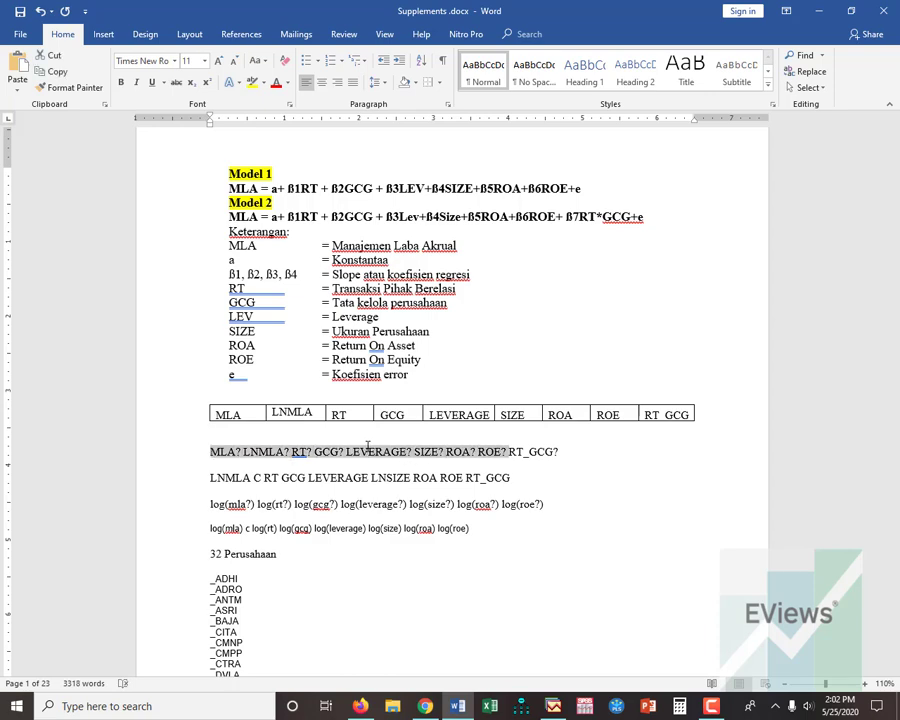
{"action": "key", "text": "shift+Right"}
{"action": "key", "text": "shift+Right"}
{"action": "key", "text": "shift+Right"}
{"action": "key", "text": "shift+Right"}
{"action": "key", "text": "shift+Right"}
{"action": "key", "text": "ctrl+c"}
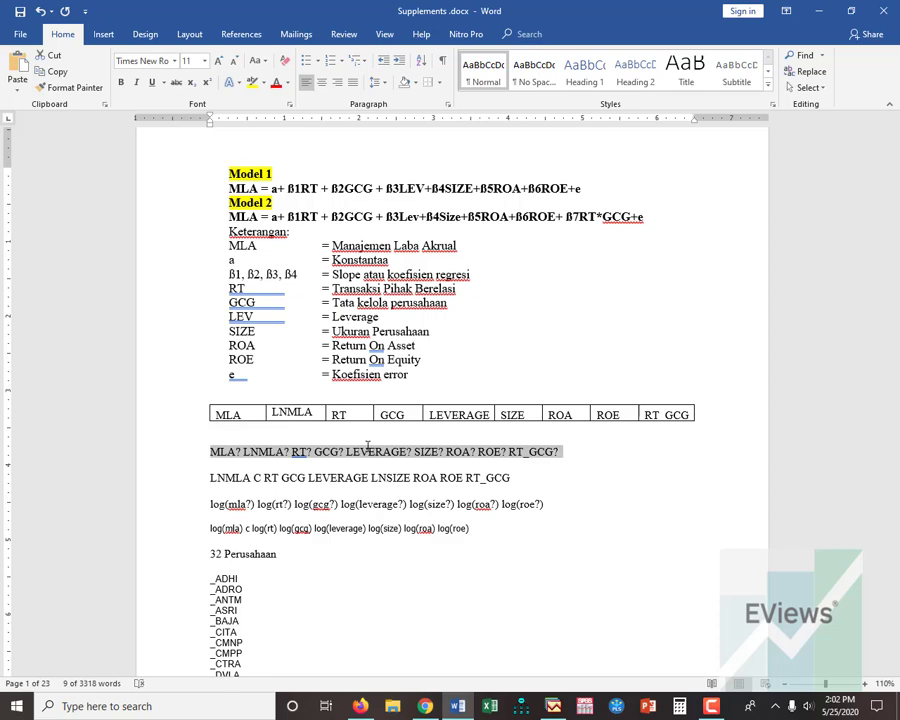
Return to EViews, paste the copied list as the series to read, and run the Excel import.
{"action": "left_click", "coordinate": [554, 706]}
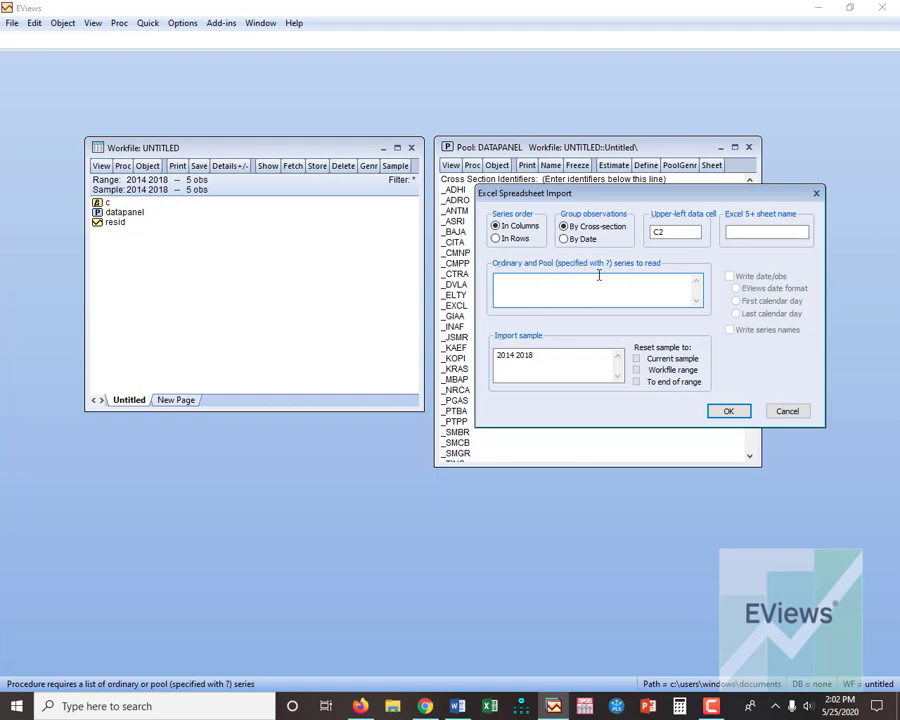
{"action": "key", "text": "ctrl+v"}
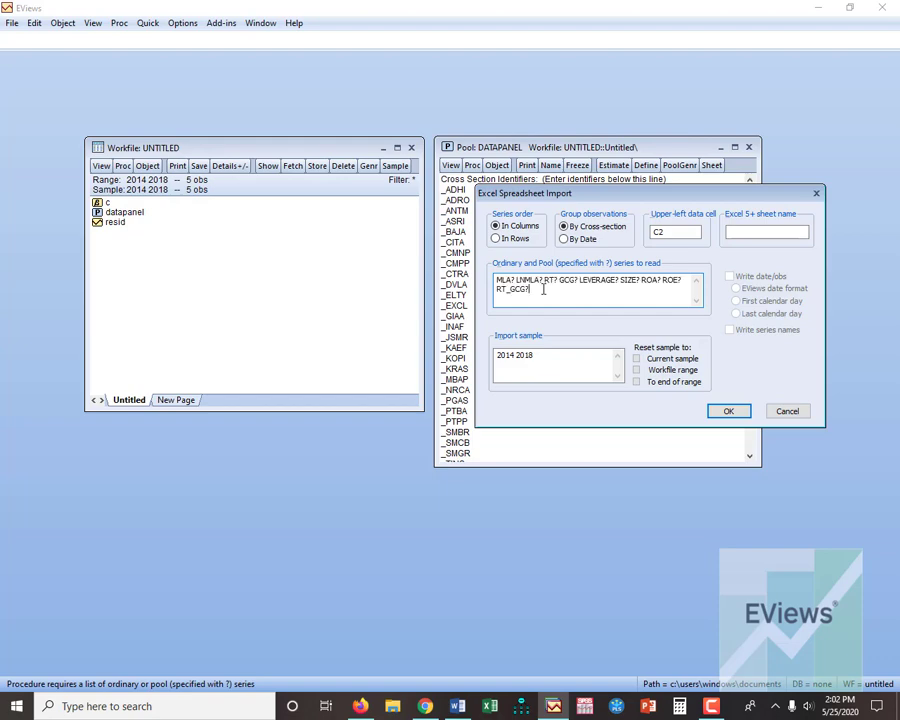
{"action": "left_click", "coordinate": [728, 412]}
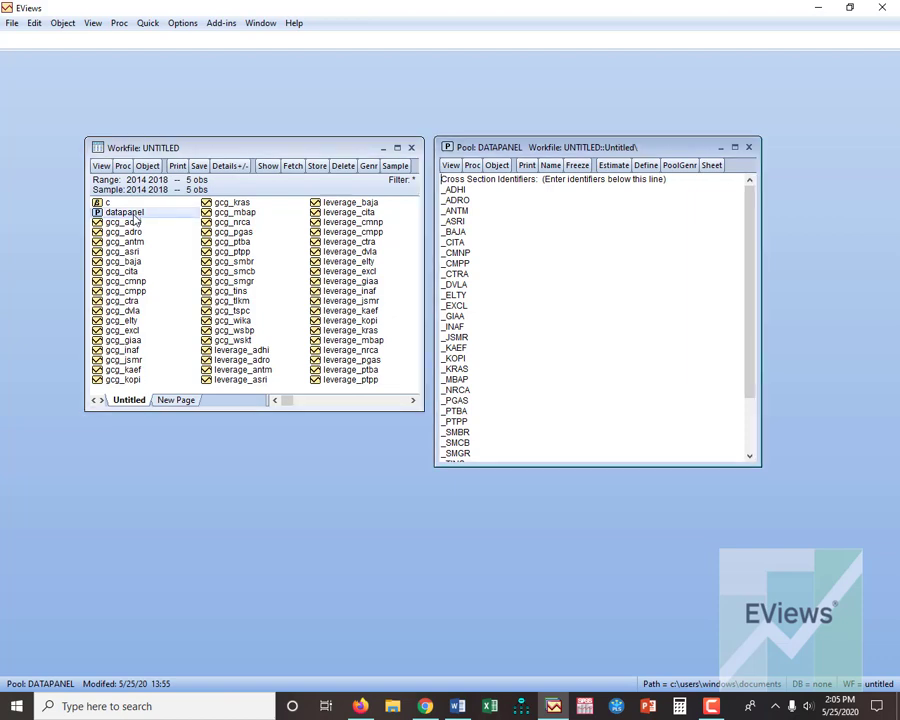
Start a pool estimation for datapanel, move its dialog off the pool window, and keep cross-section effects at None.
{"action": "left_click", "coordinate": [616, 174]}
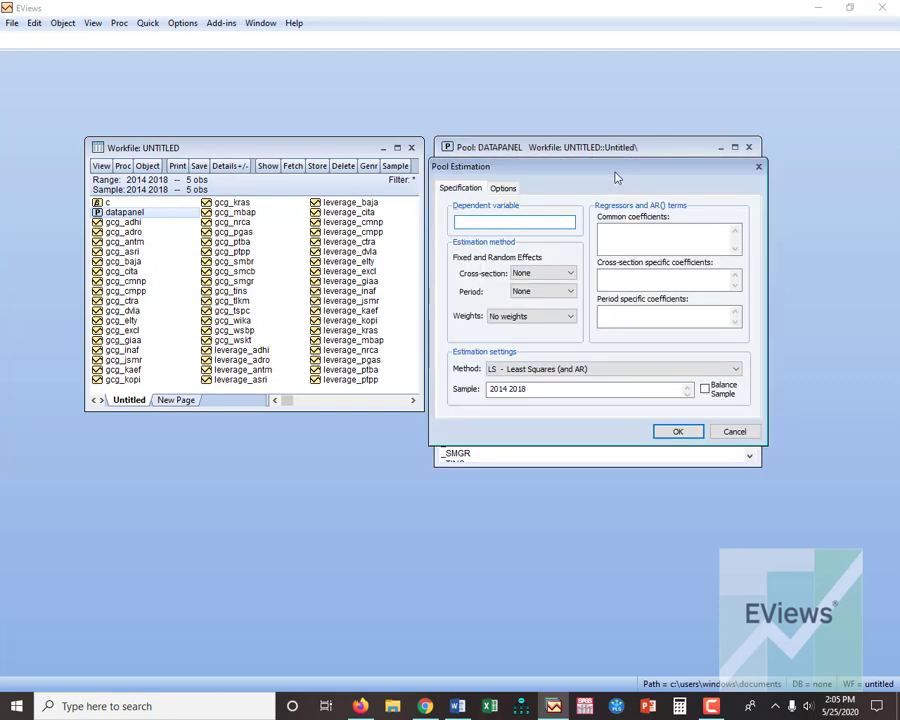
{"action": "left_click_drag", "start_coordinate": [617, 177], "coordinate": [427, 346]}
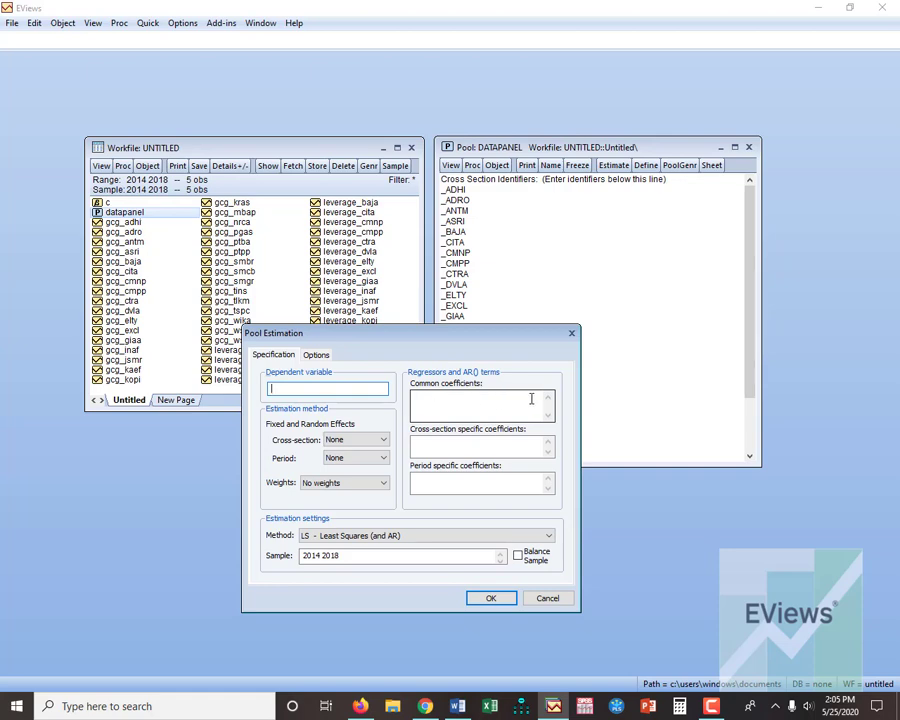
{"action": "left_click", "coordinate": [377, 446]}
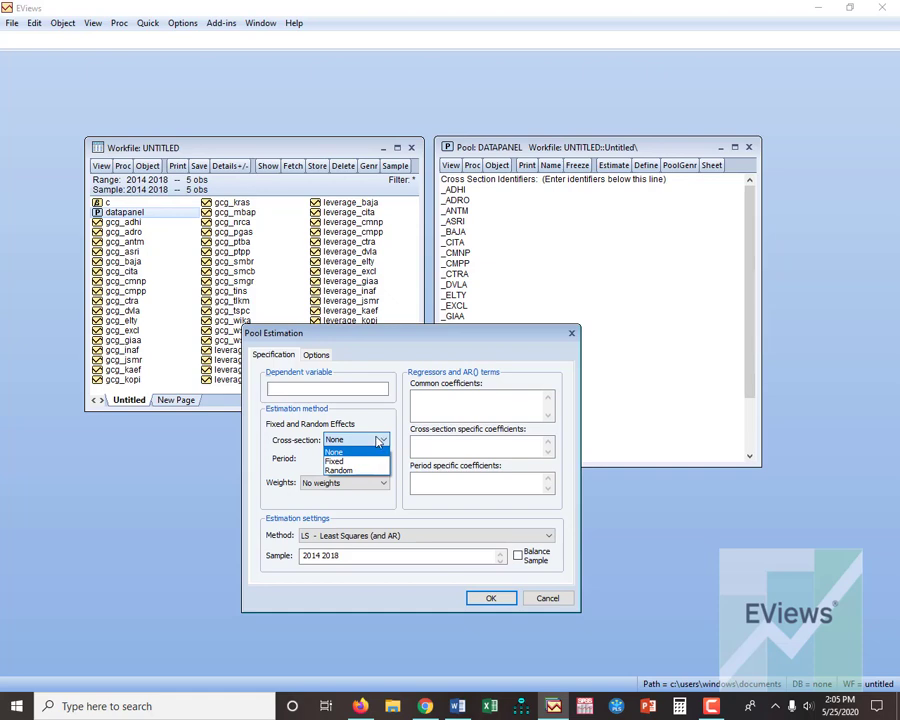
{"action": "left_click", "coordinate": [378, 441]}
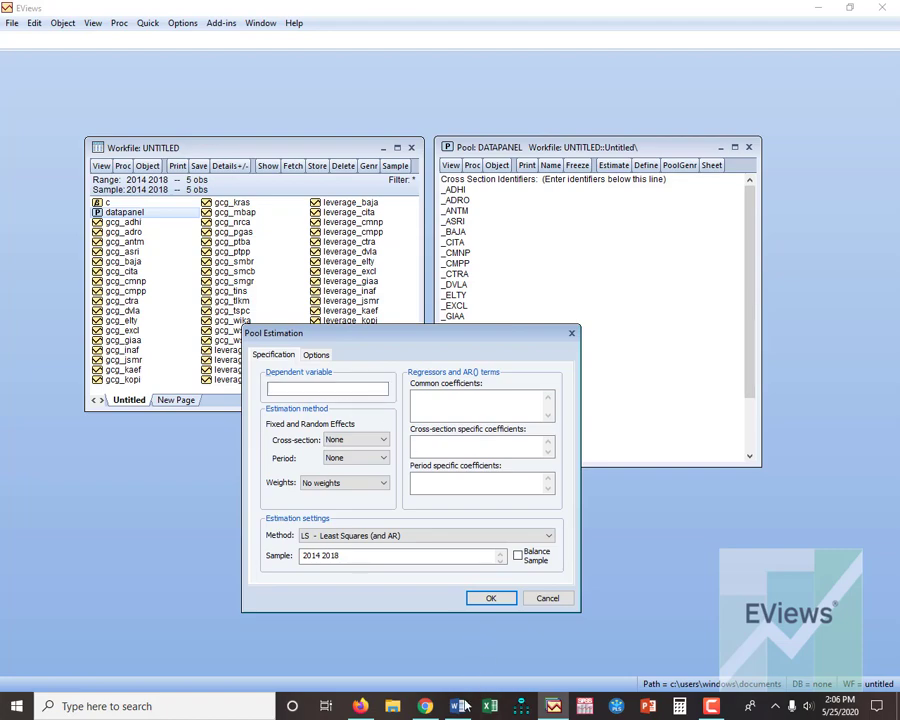
Look up the MLA? series name in Supplements.docx and enter it as the dependent variable of the EViews pool estimation.
{"action": "key", "text": "alt+Tab"}
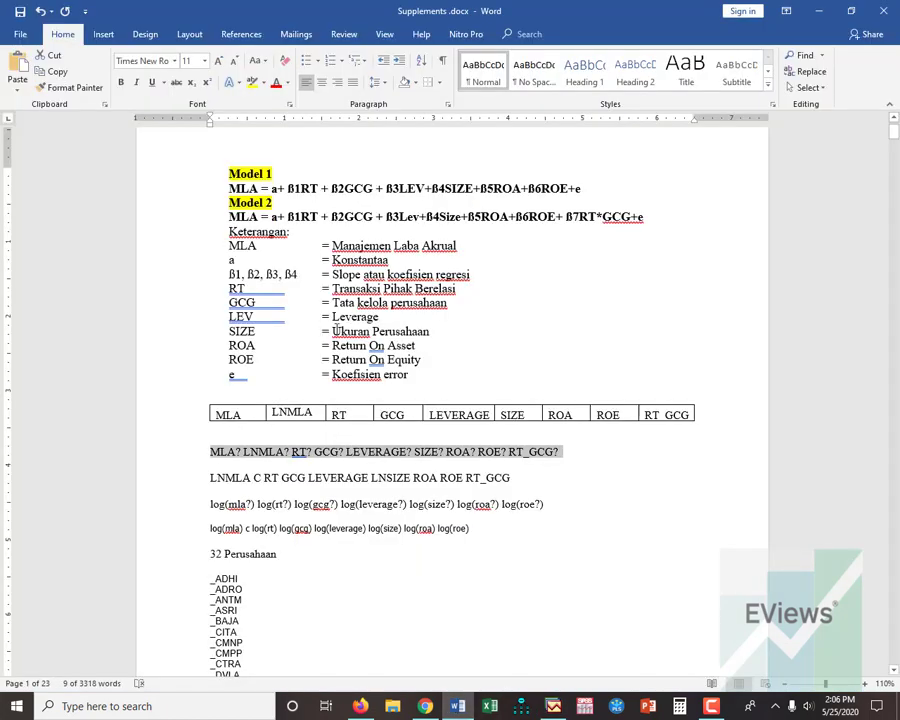
{"action": "left_click", "coordinate": [271, 251]}
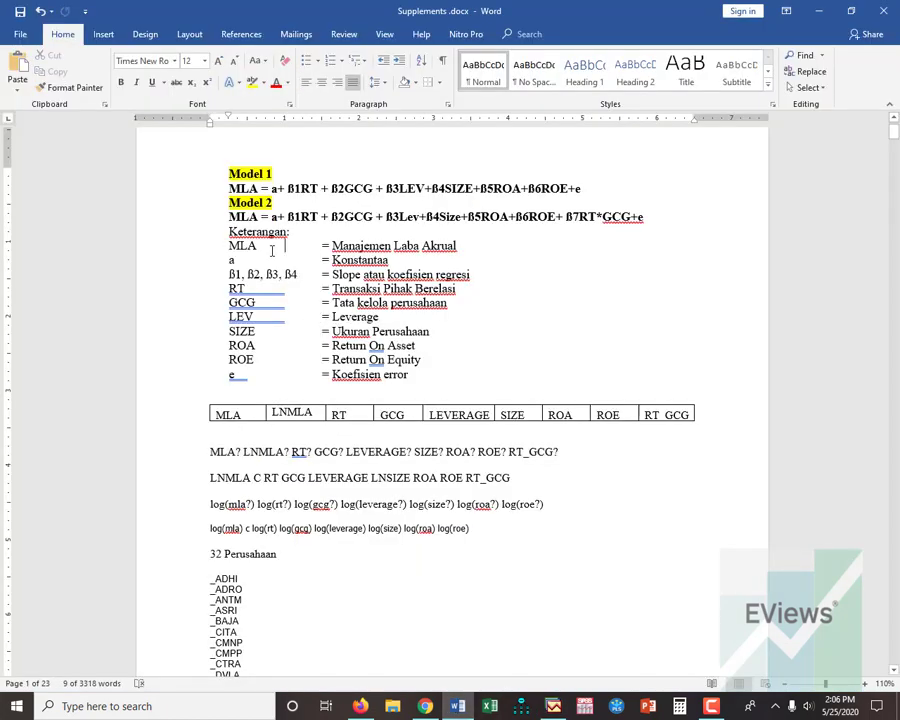
{"action": "left_click", "coordinate": [212, 451]}
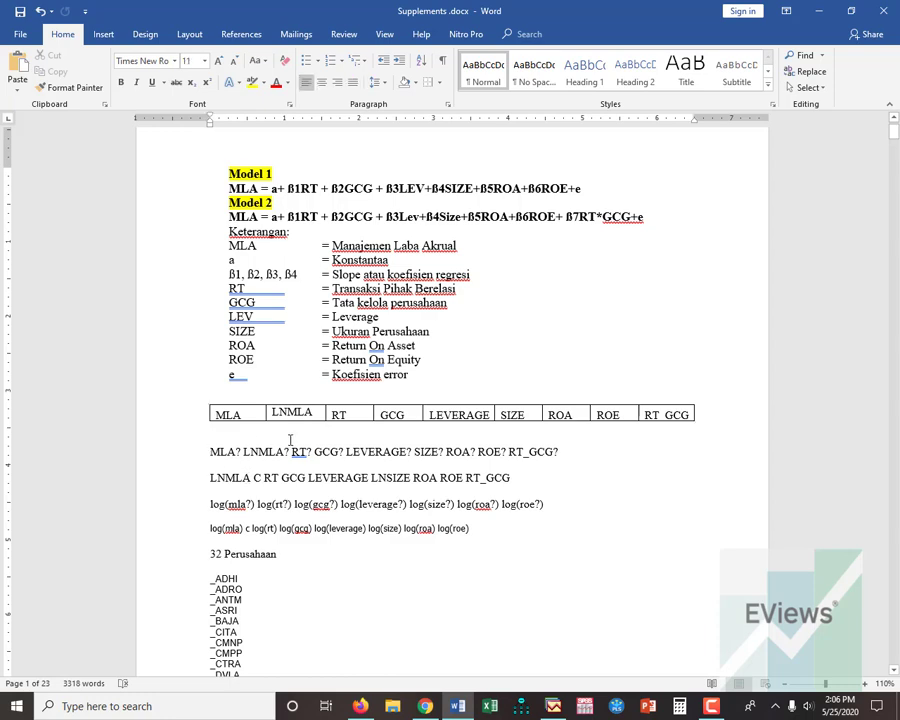
{"action": "key", "text": "ctrl+shift+Right"}
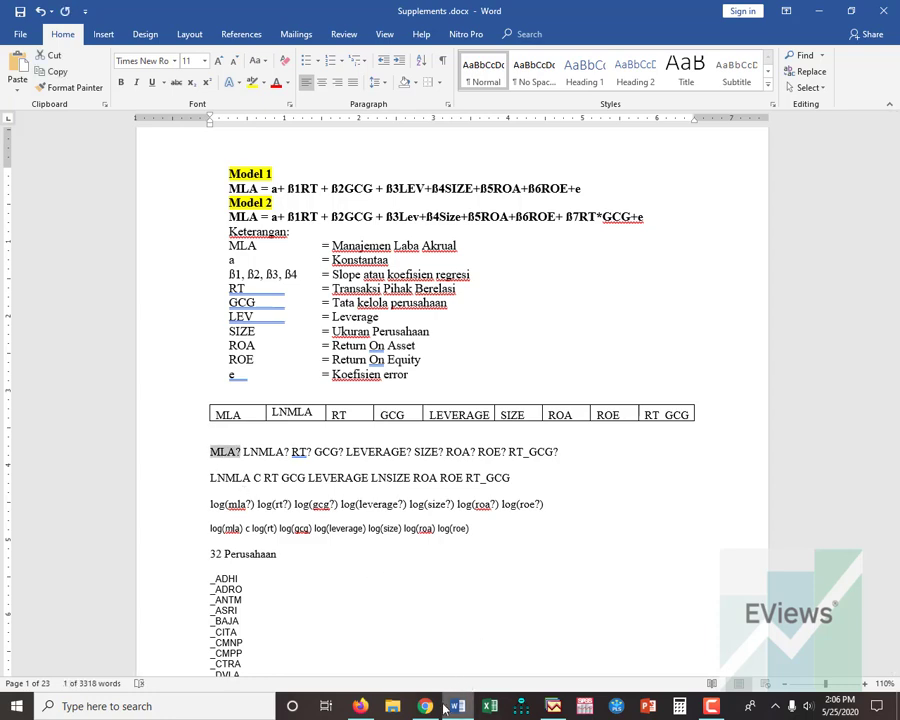
{"action": "left_click", "coordinate": [553, 706]}
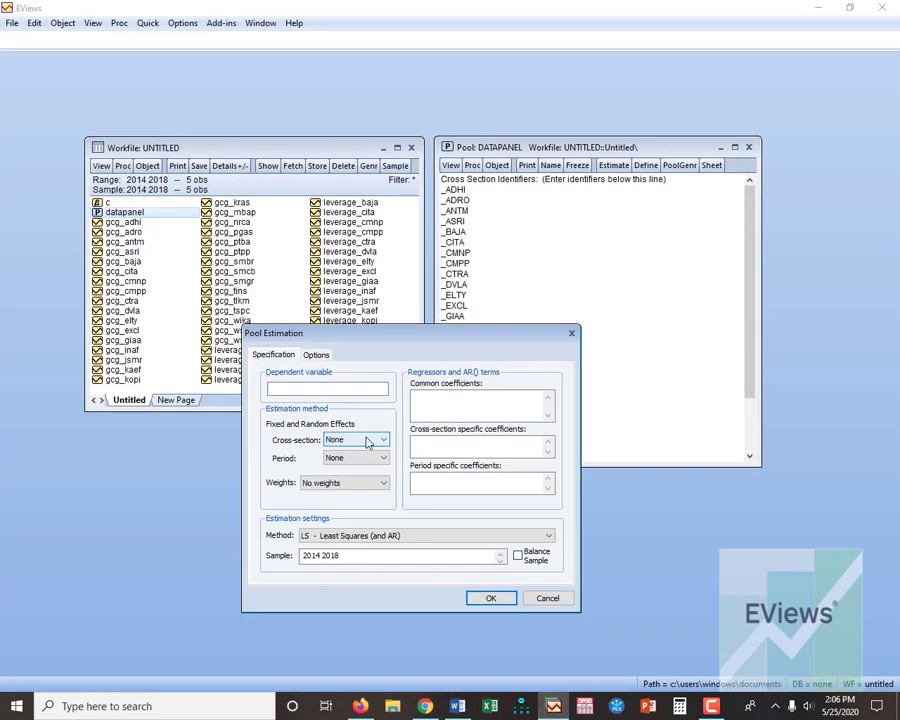
{"action": "left_click", "coordinate": [324, 391]}
{"action": "type", "text": "MLA?"}
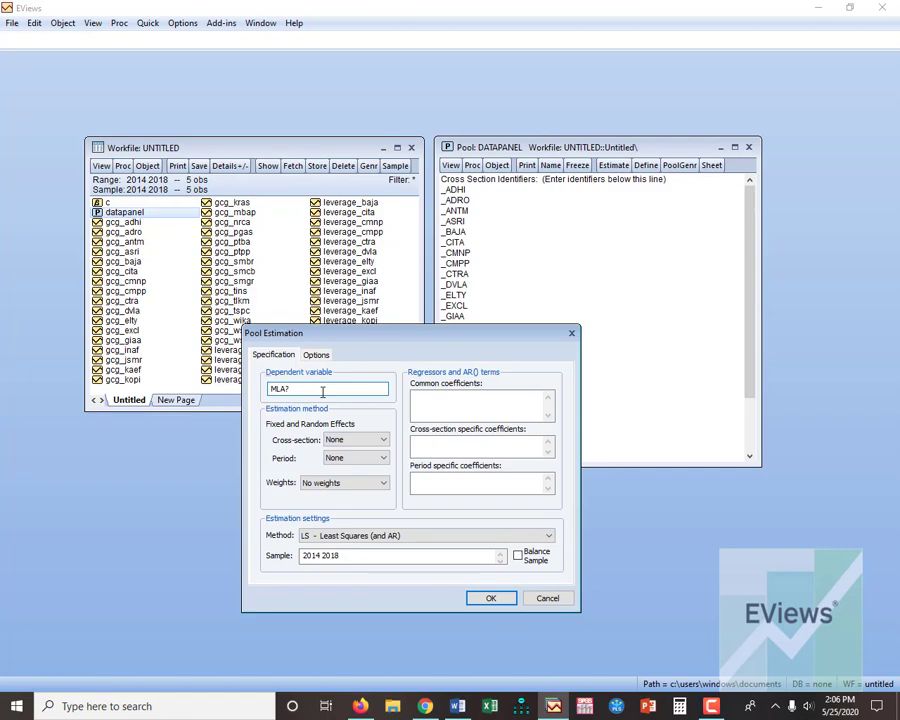
Copy RT? GCG? LEVERAGE? SIZE? ROA? ROE? from Supplements.docx into the common coefficients and run the least squares pool estimation.
{"action": "key", "text": "Tab"}
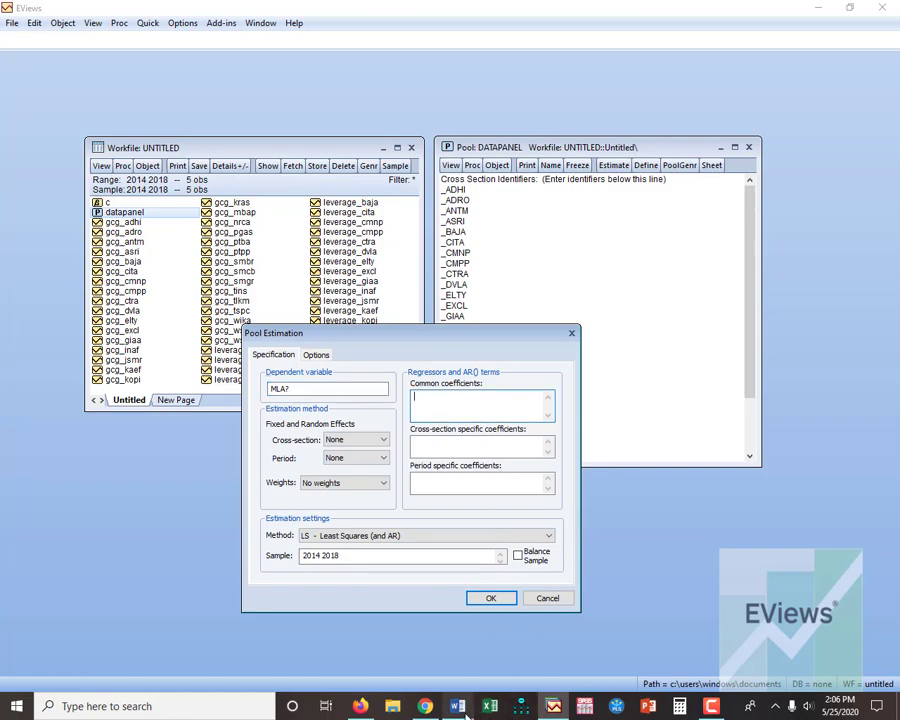
{"action": "key", "text": "alt+Tab"}
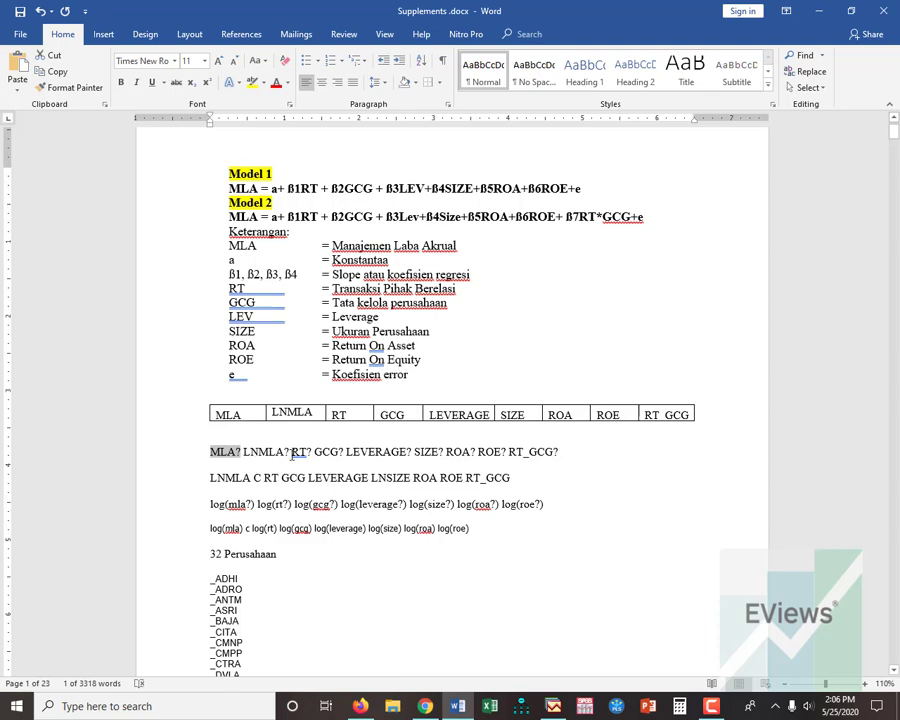
{"action": "left_click_drag", "start_coordinate": [297, 453], "coordinate": [558, 451]}
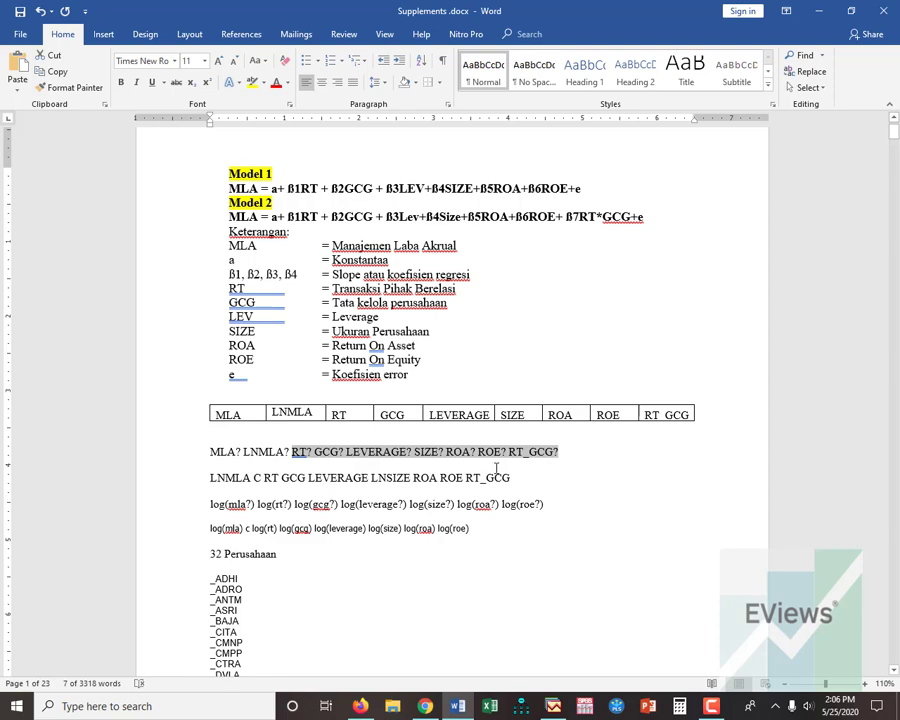
{"action": "key", "text": "shift+Left"}
{"action": "key", "text": "shift+Left"}
{"action": "key", "text": "shift+Left"}
{"action": "key", "text": "shift+Left"}
{"action": "key", "text": "shift+Left"}
{"action": "key", "text": "shift+Left"}
{"action": "key", "text": "shift+Left"}
{"action": "key", "text": "ctrl+c"}
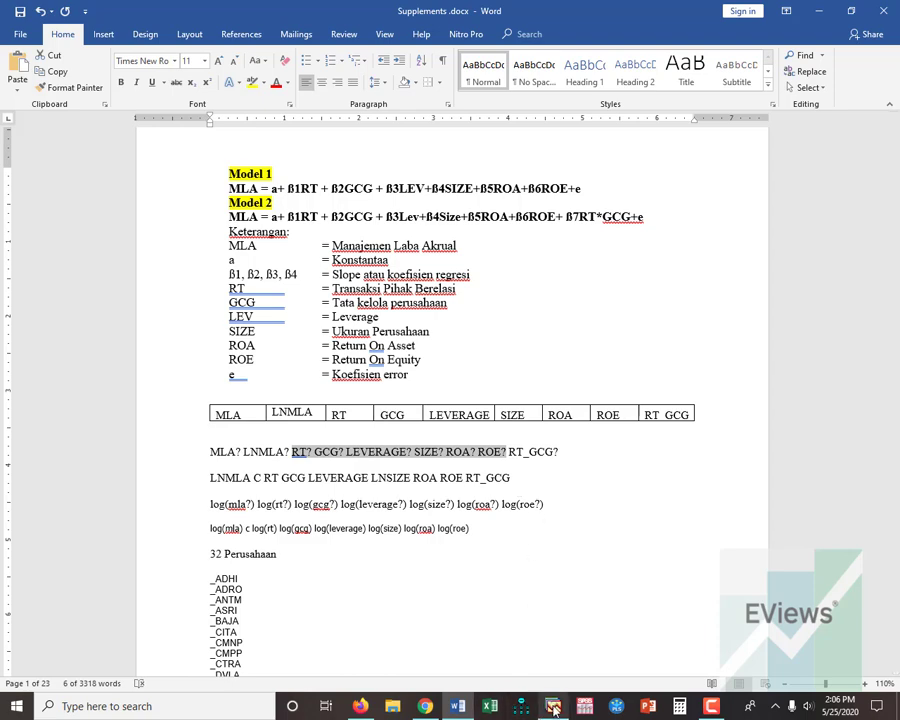
{"action": "mouse_move", "coordinate": [553, 706]}
{"action": "left_click", "coordinate": [558, 655]}
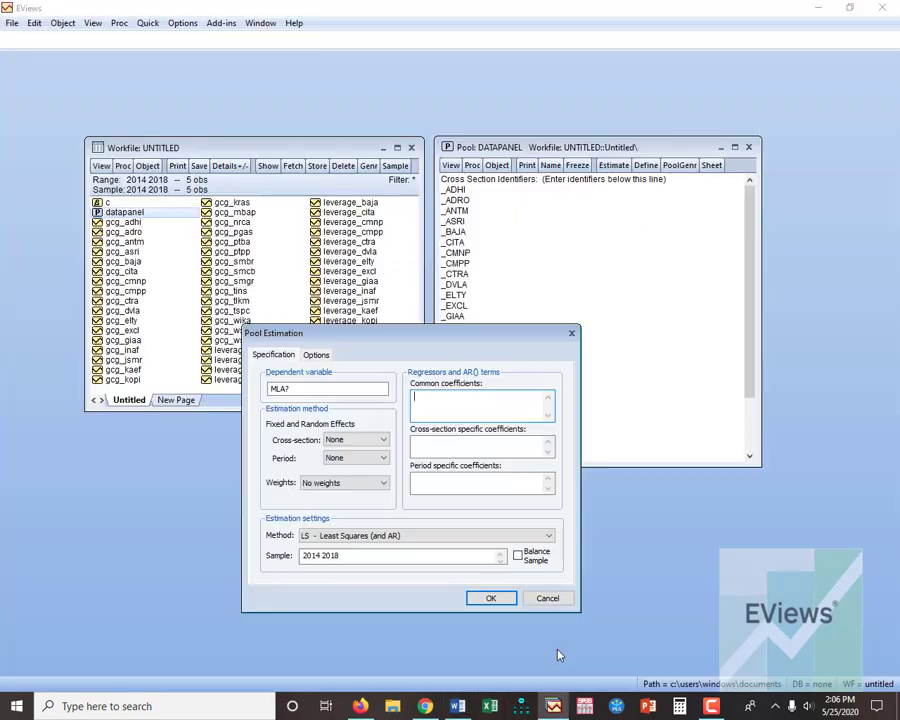
{"action": "left_click", "coordinate": [453, 405]}
{"action": "key", "text": "ctrl+v"}
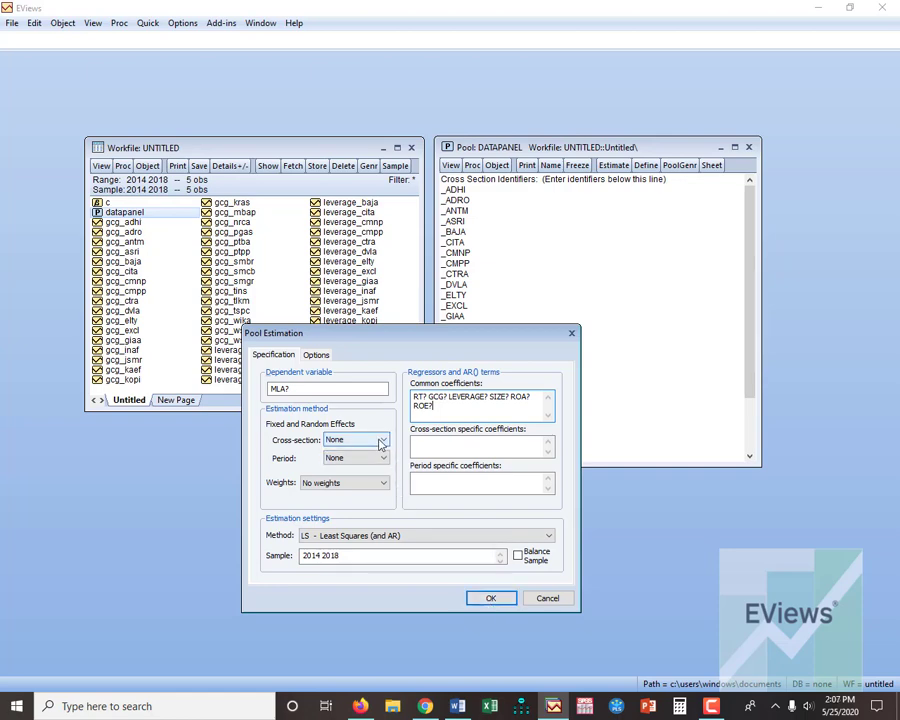
{"action": "left_click", "coordinate": [492, 599]}
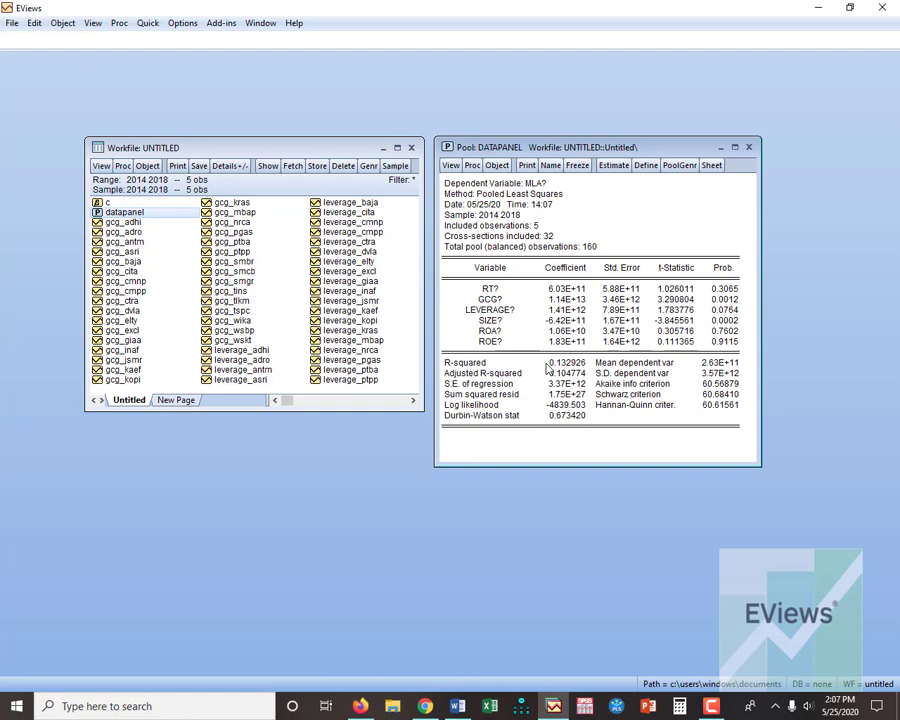
Display the residual correlation matrix of the datapanel pool estimation.
{"action": "left_click", "coordinate": [451, 166]}
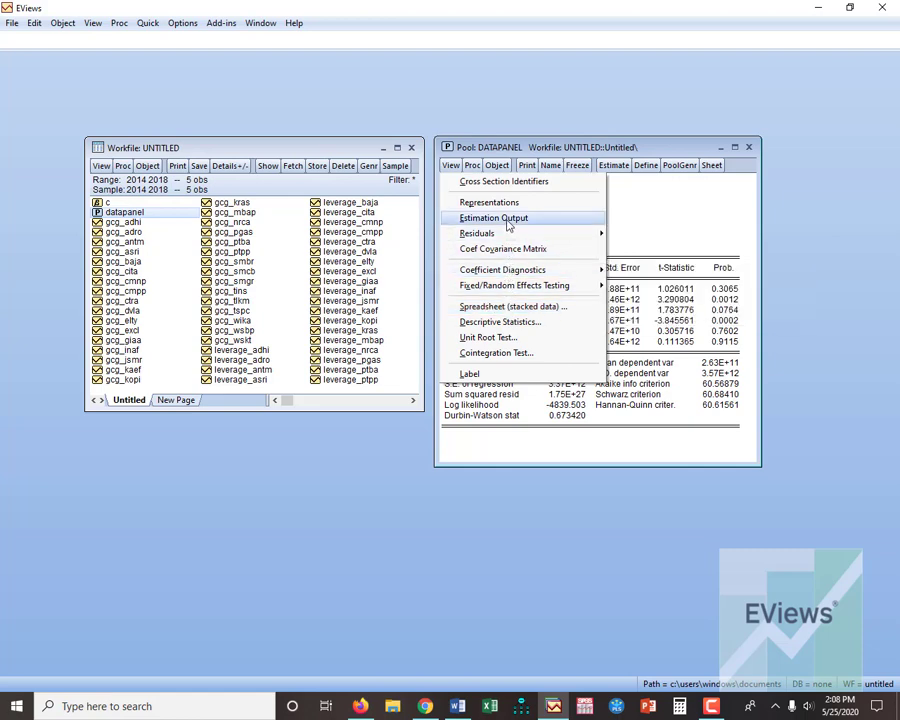
{"action": "mouse_move", "coordinate": [510, 236]}
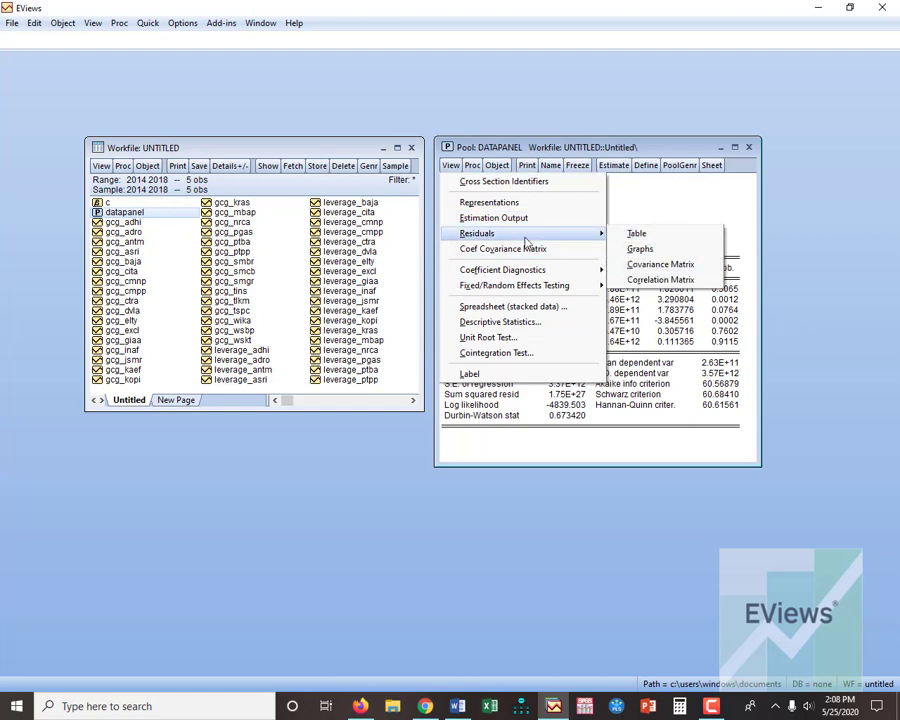
{"action": "left_click", "coordinate": [662, 280]}
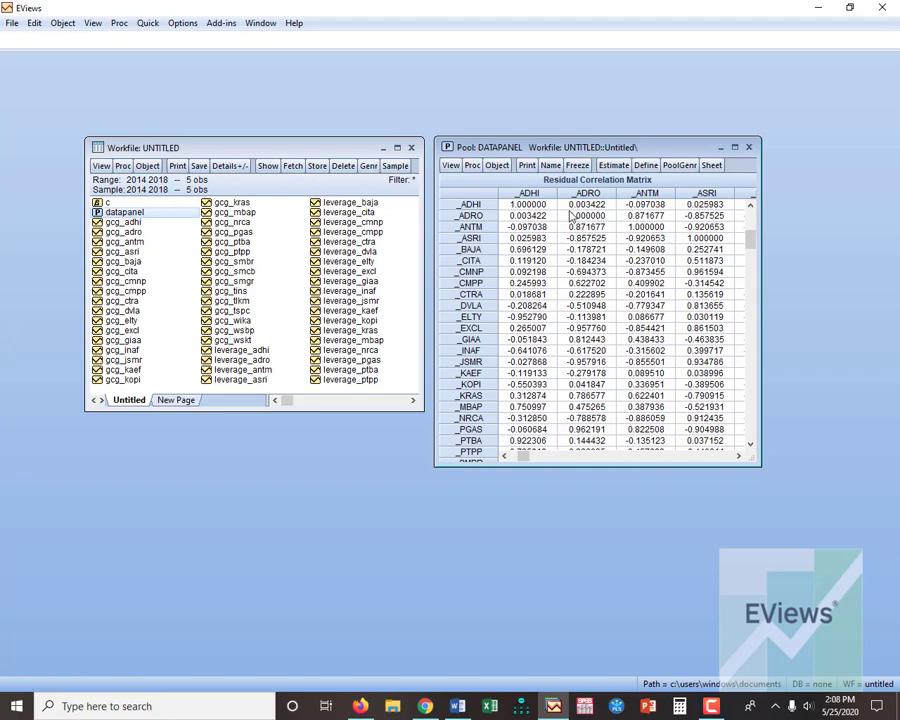
Re-run the datapanel pooled least squares estimation with no effects, no weights and the existing regressors.
{"action": "left_click", "coordinate": [451, 166]}
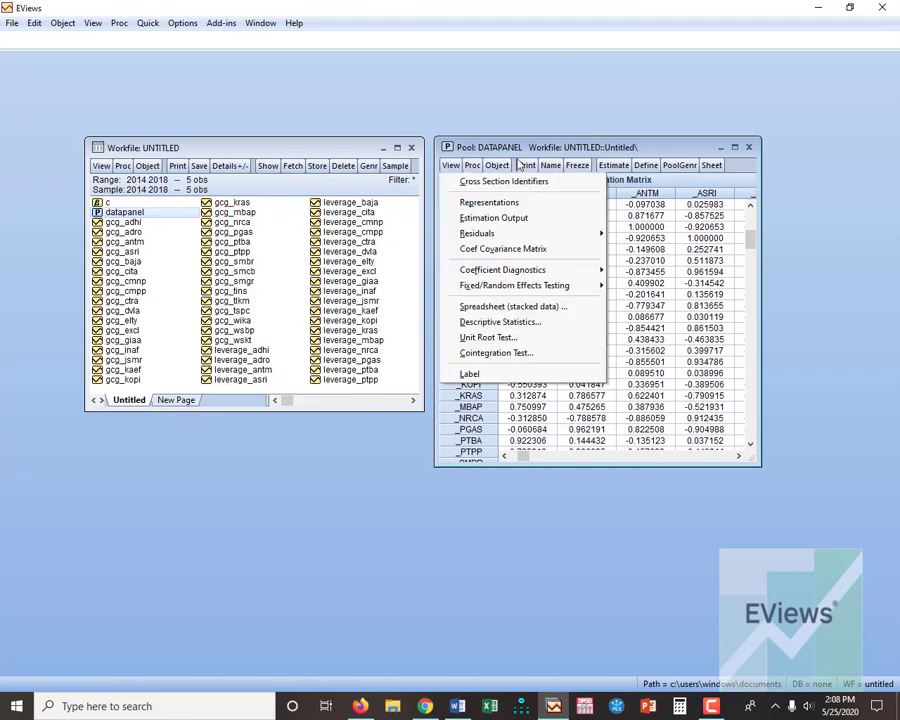
{"action": "left_click", "coordinate": [617, 166]}
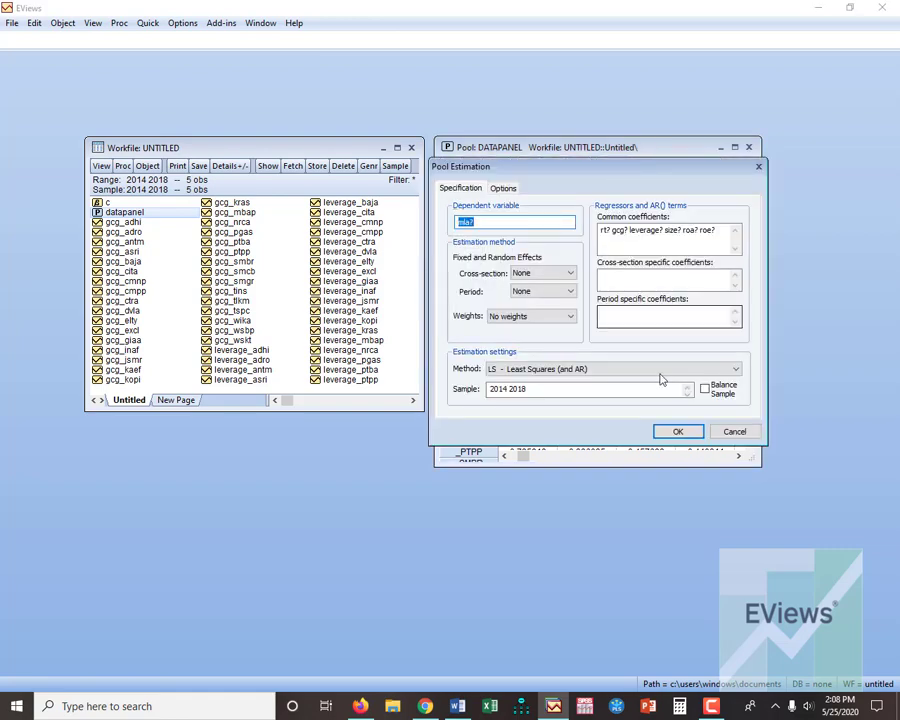
{"action": "left_click", "coordinate": [676, 432]}
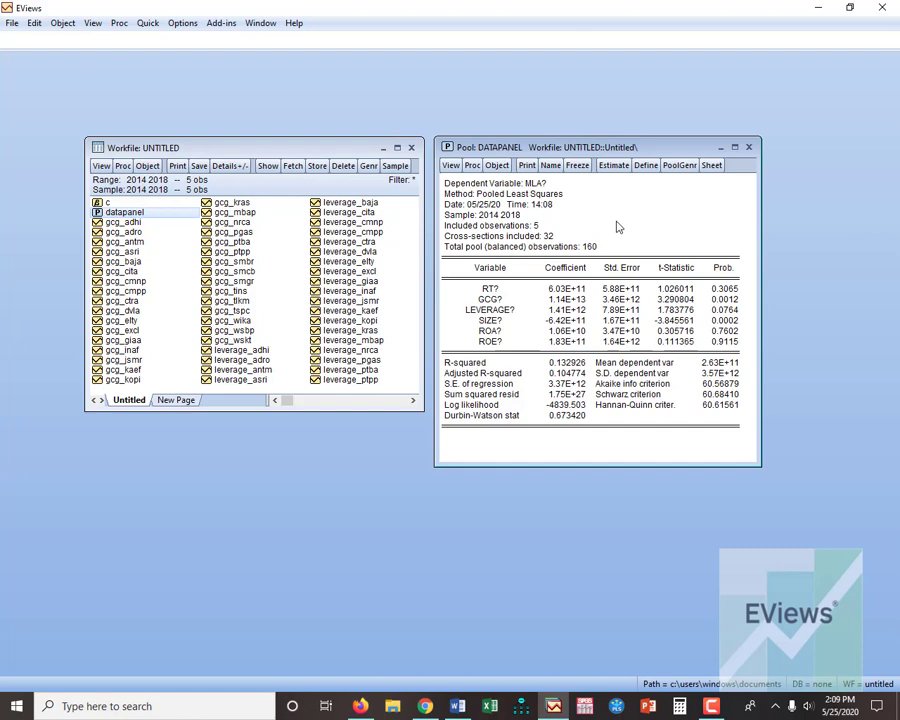
{"action": "left_click", "coordinate": [613, 168]}
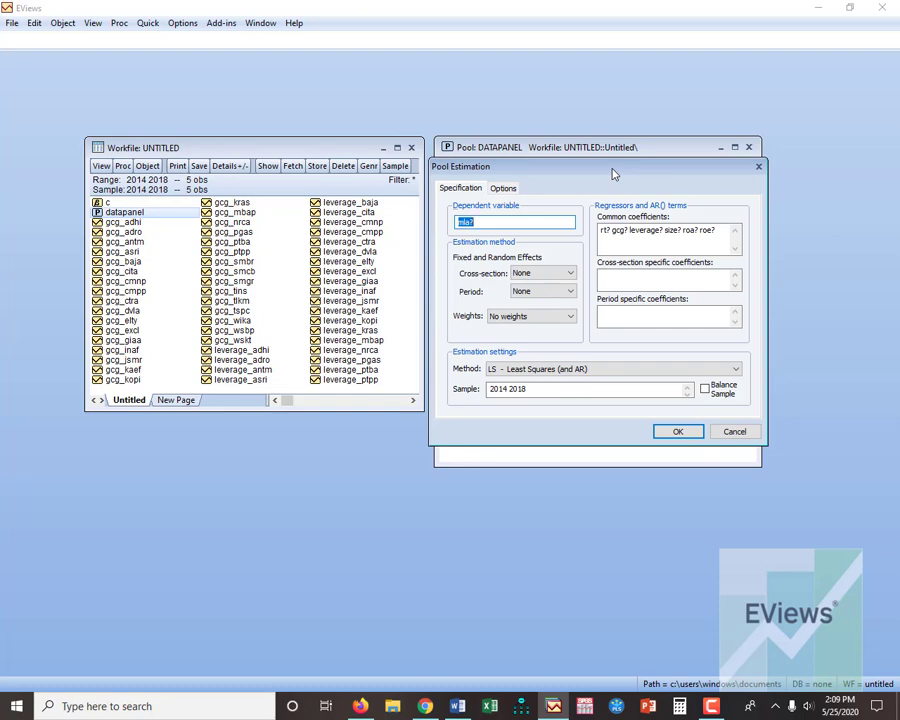
{"action": "key", "text": "Tab"}
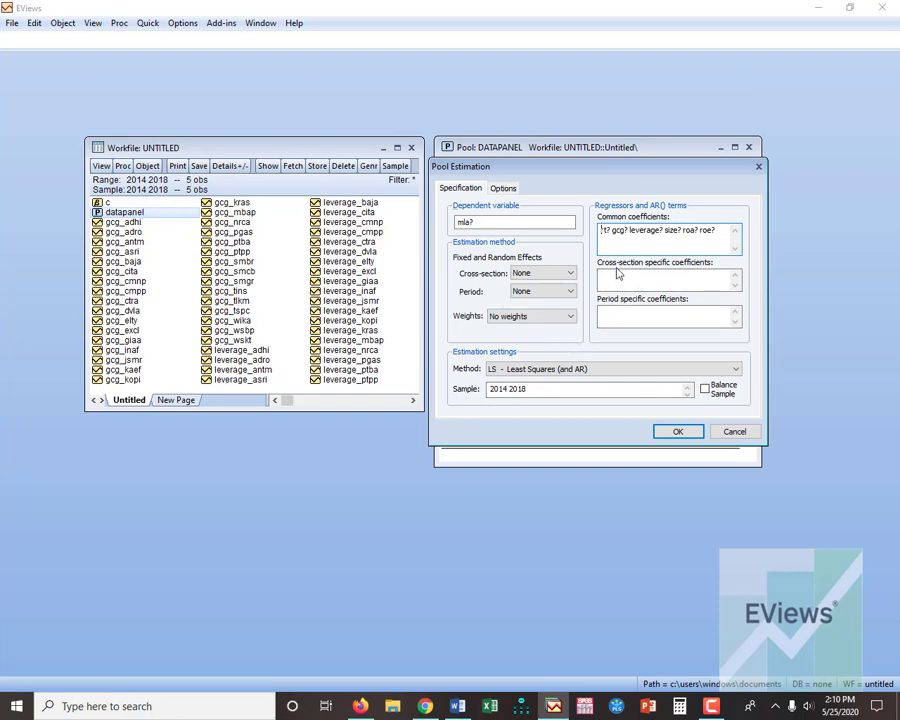
{"action": "left_click", "coordinate": [678, 430]}
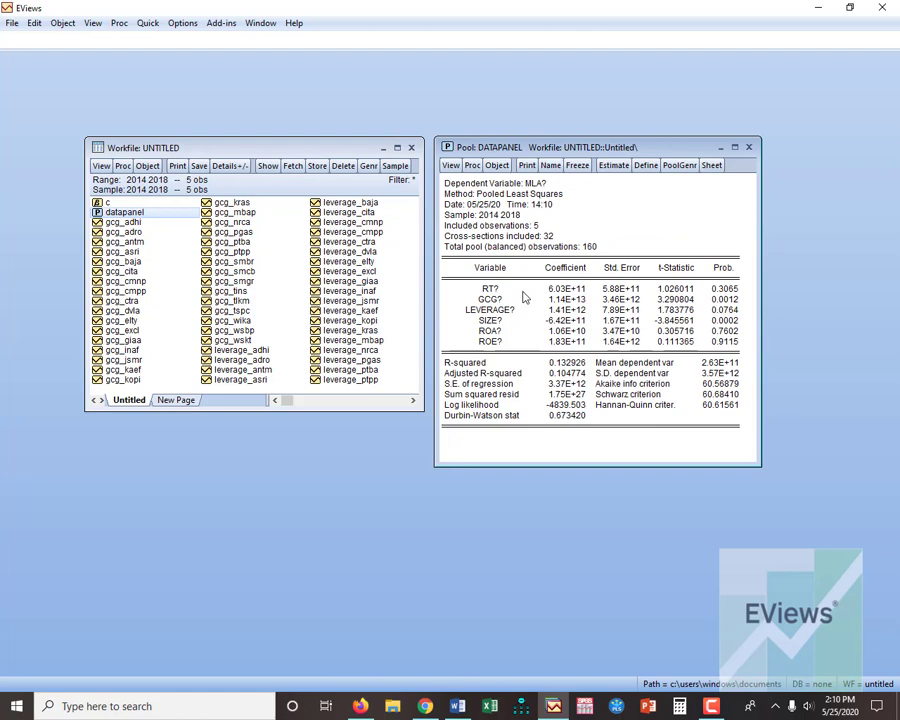
Add the constant c before rt? in the common coefficients and re-estimate the pooled least squares model.
{"action": "left_click", "coordinate": [613, 167]}
{"action": "left_click", "coordinate": [628, 248]}
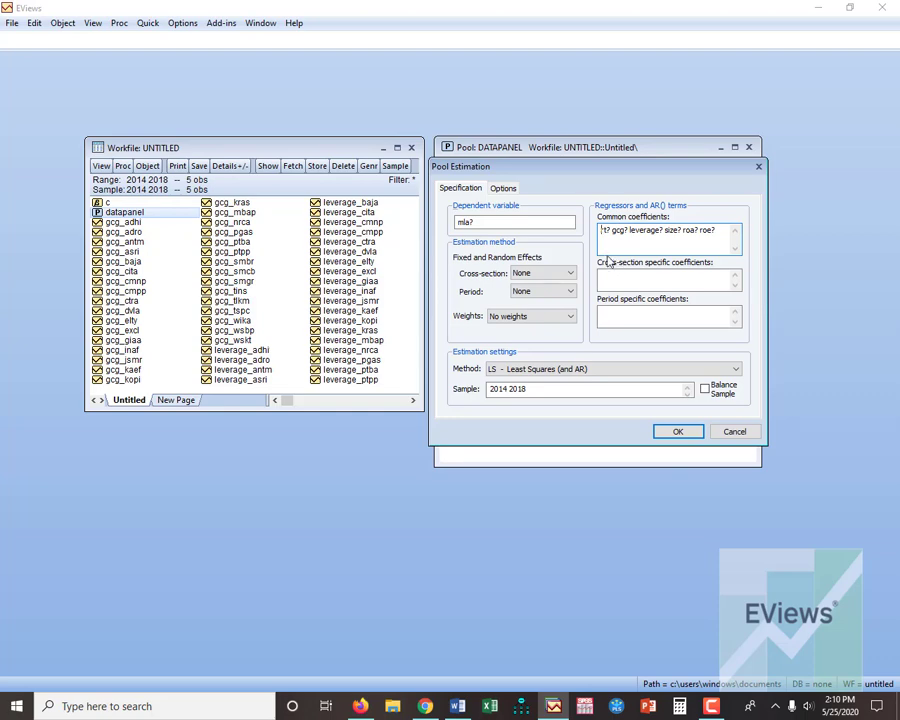
{"action": "type", "text": "c"}
{"action": "left_click", "coordinate": [677, 432]}
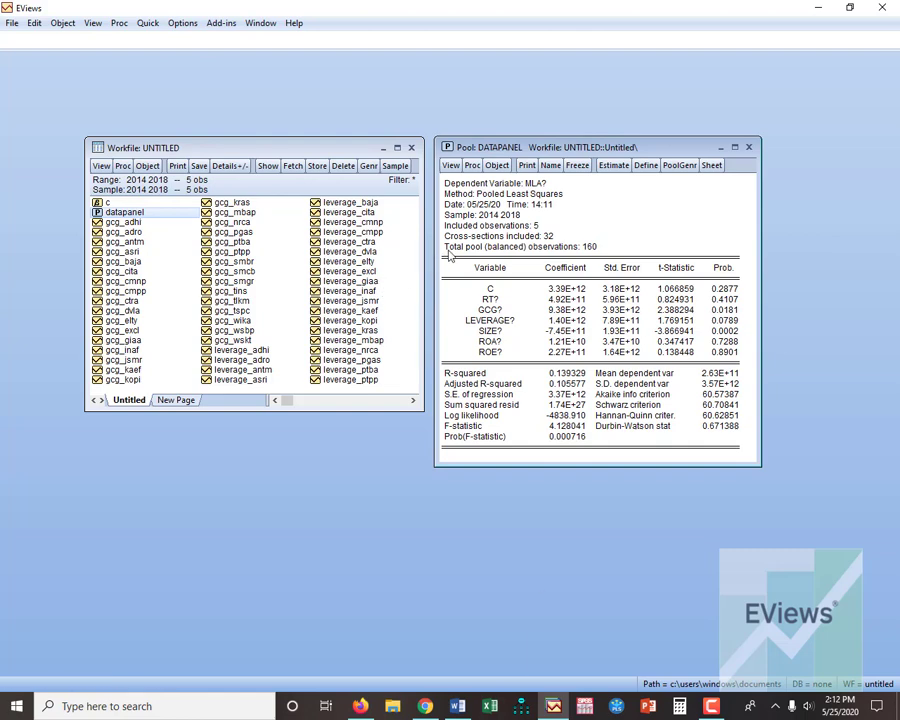
Estimate the datapanel pool with Fixed cross-section effects and Cross-section weights.
{"action": "left_click", "coordinate": [614, 167]}
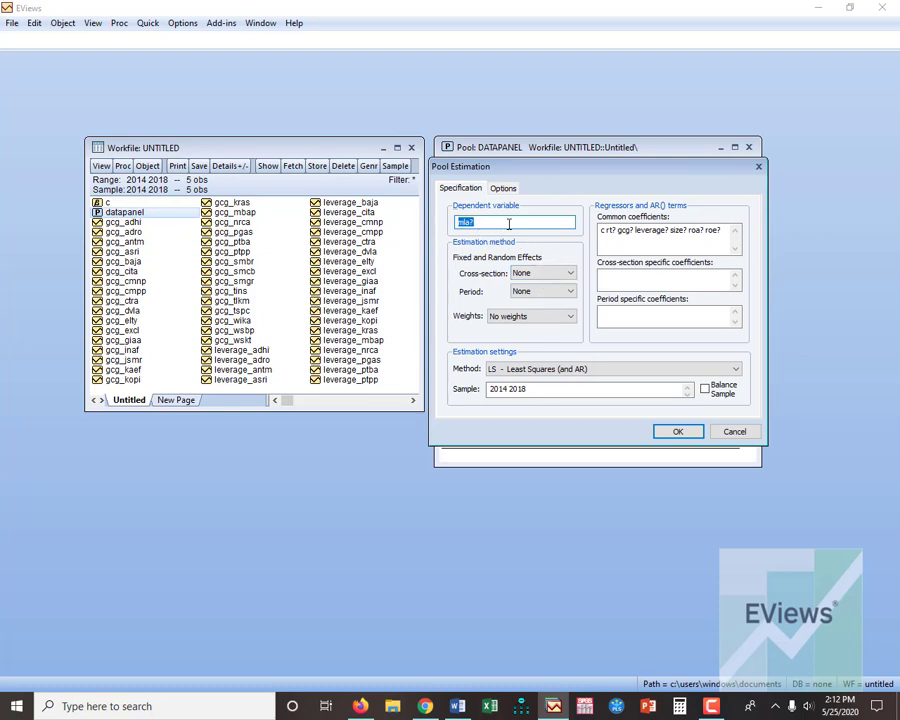
{"action": "left_click", "coordinate": [535, 273]}
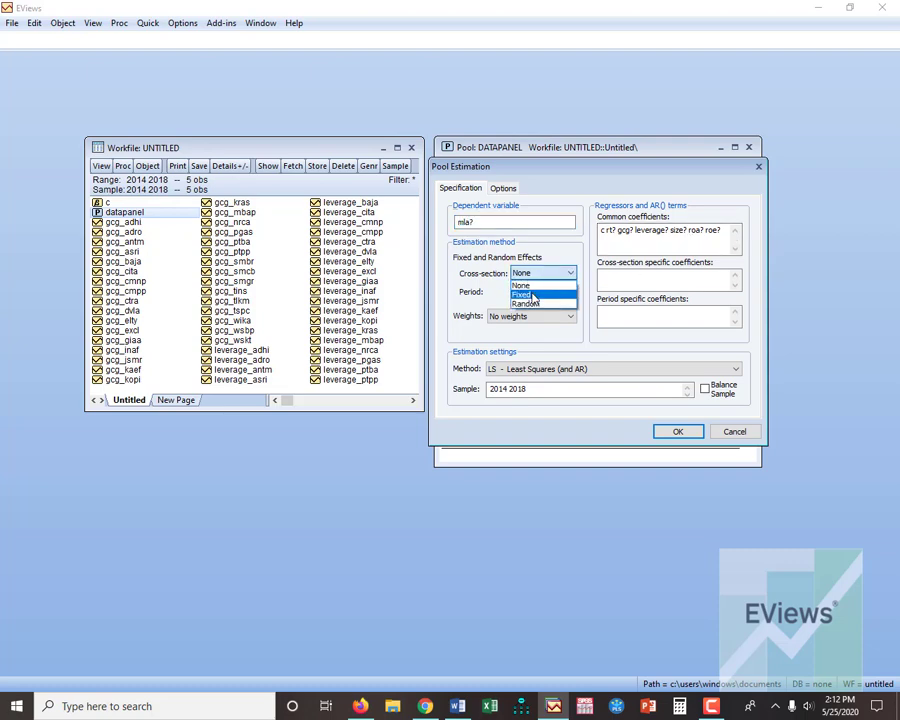
{"action": "left_click", "coordinate": [533, 295]}
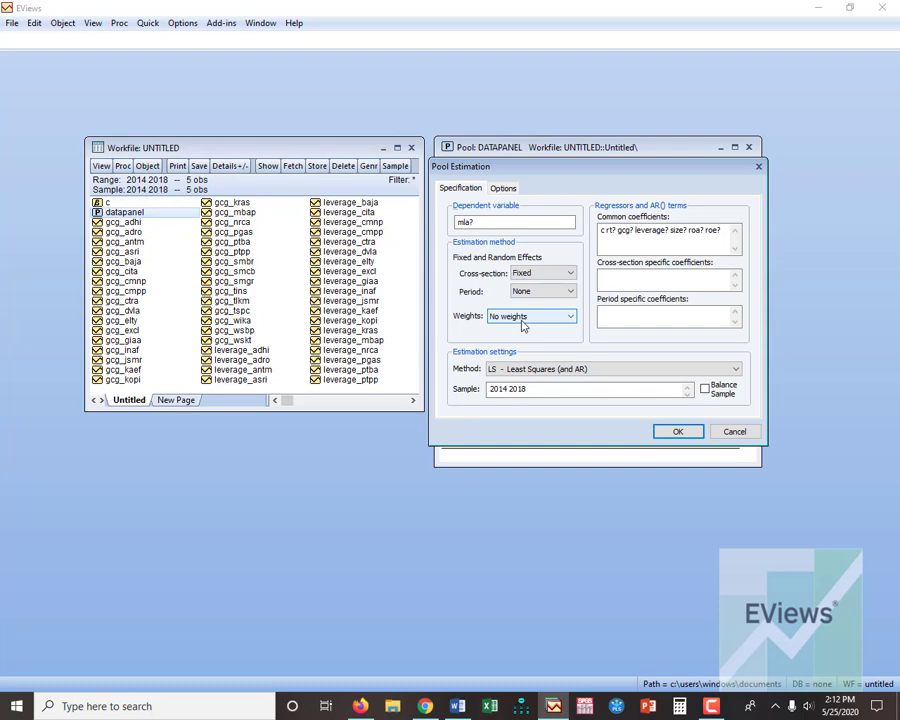
{"action": "left_click", "coordinate": [522, 320]}
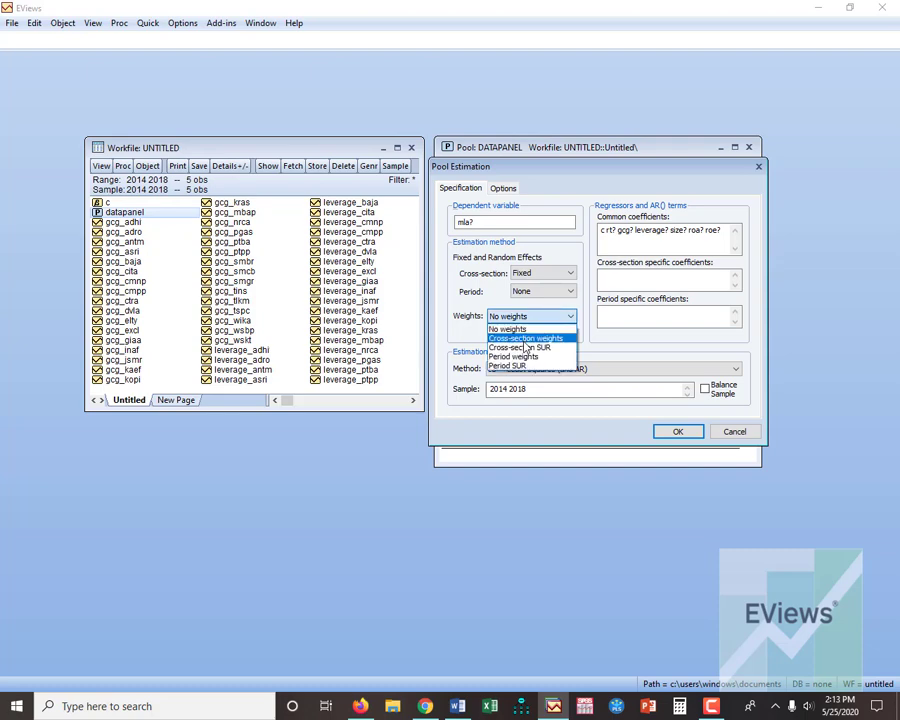
{"action": "left_click", "coordinate": [525, 340]}
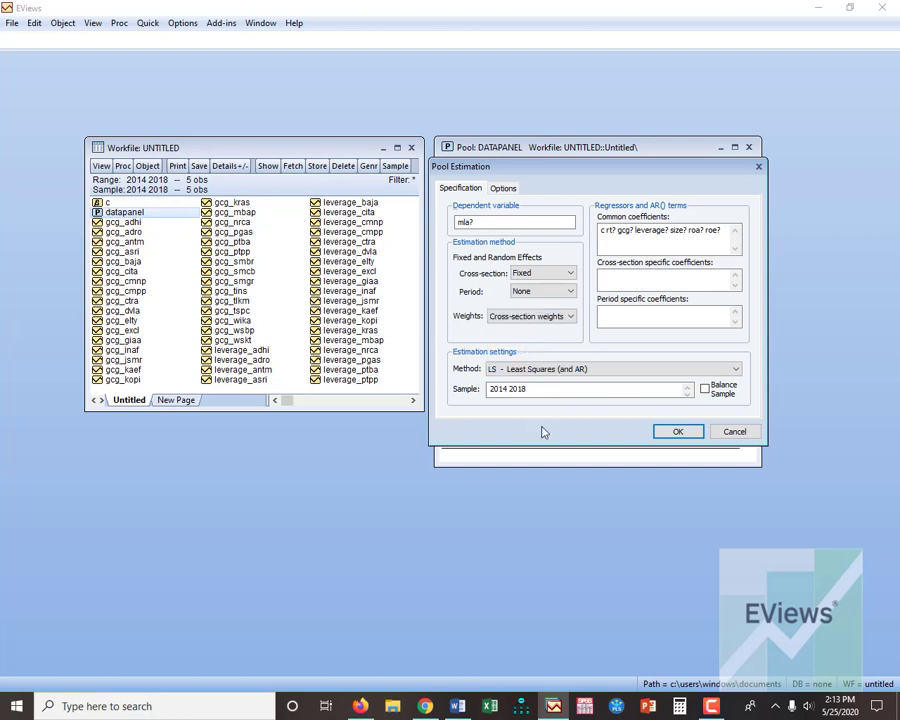
{"action": "left_click", "coordinate": [679, 433]}
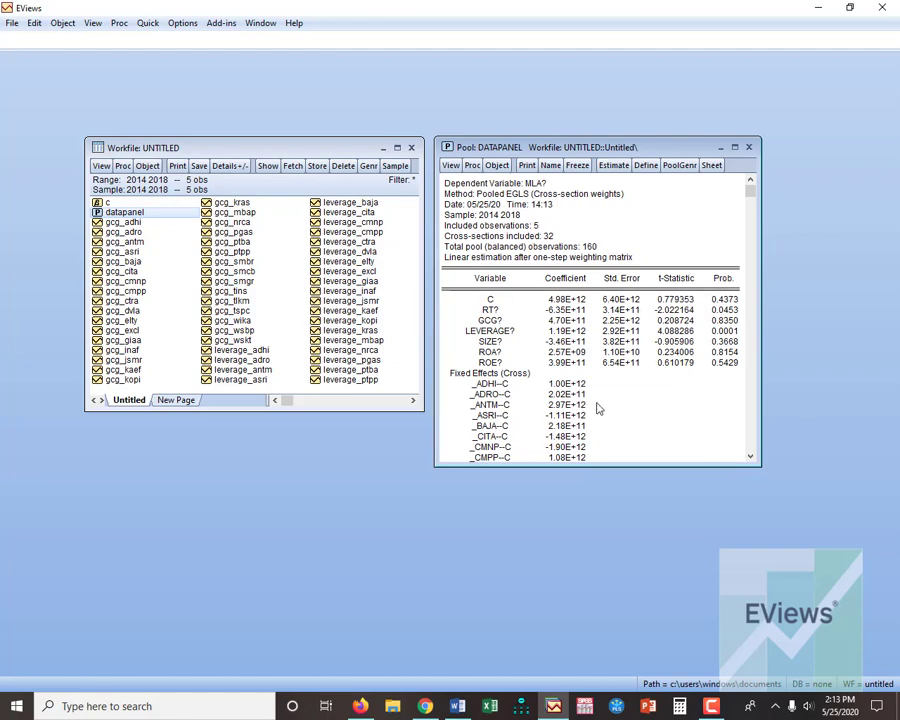
Examine the fixed effects output, from the regressor coefficients and company effects through the weighted and unweighted statistics.
{"action": "scroll", "coordinate": [598, 401], "scroll_direction": "down", "scroll_amount": 6}
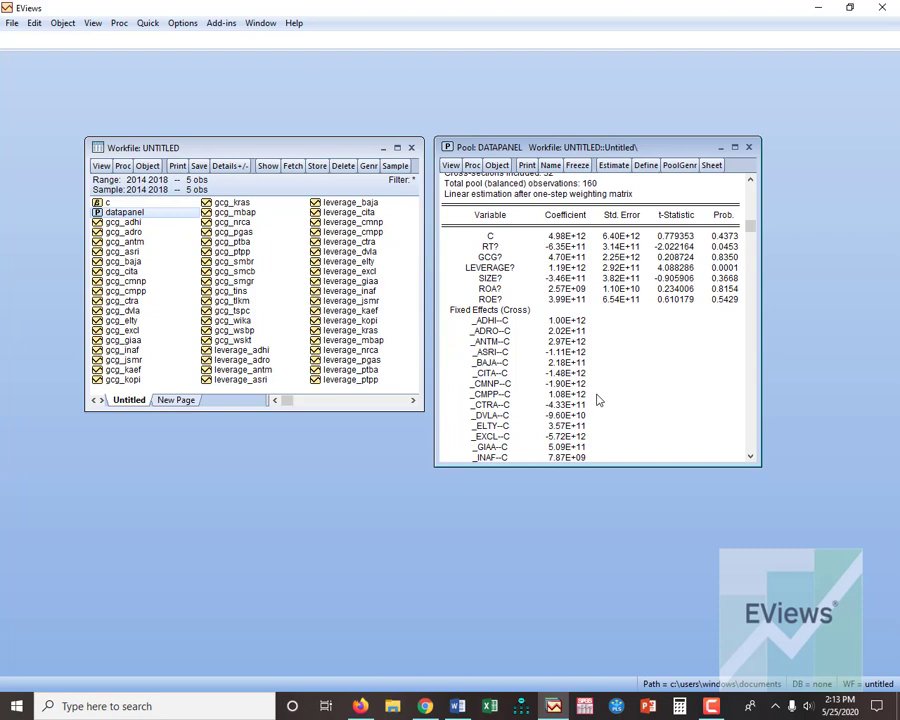
{"action": "scroll", "coordinate": [598, 400], "scroll_direction": "down", "scroll_amount": 1}
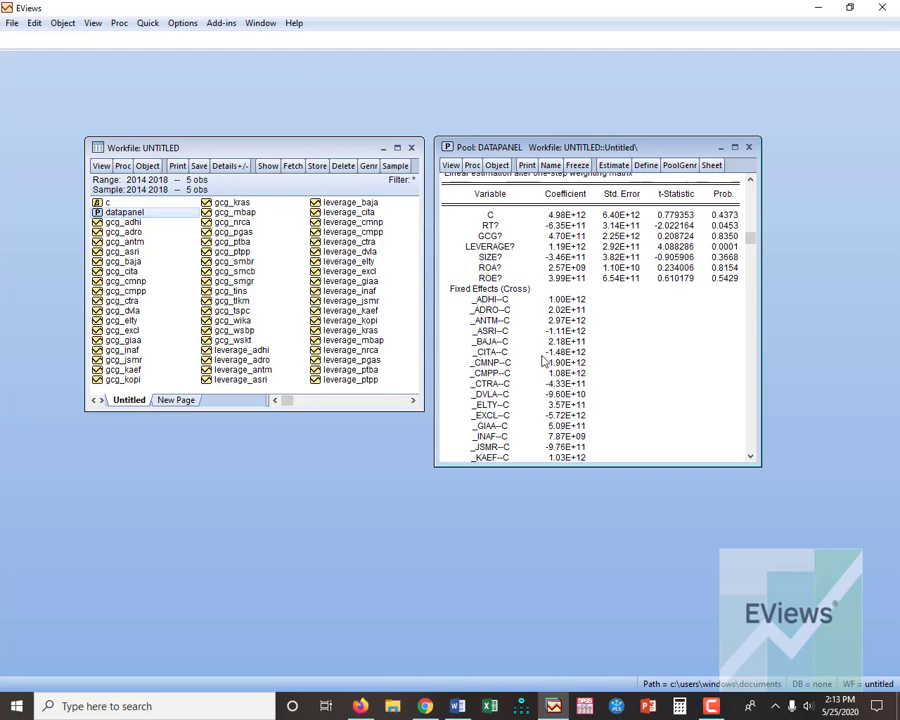
{"action": "scroll", "coordinate": [543, 361], "scroll_direction": "down", "scroll_amount": 1}
{"action": "scroll", "coordinate": [543, 361], "scroll_direction": "down", "scroll_amount": 3}
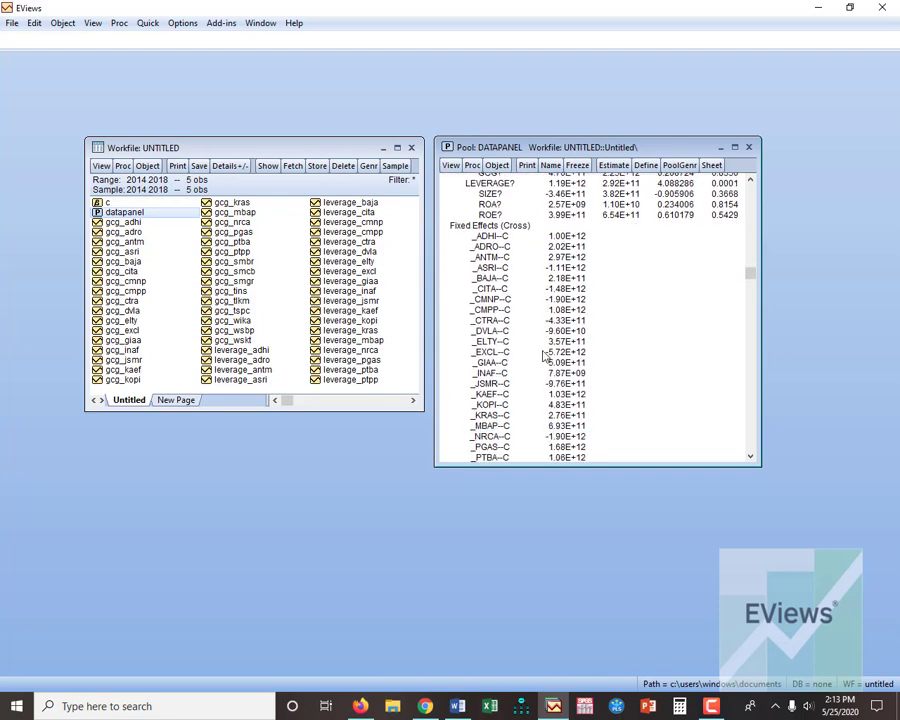
{"action": "scroll", "coordinate": [543, 356], "scroll_direction": "down", "scroll_amount": 1}
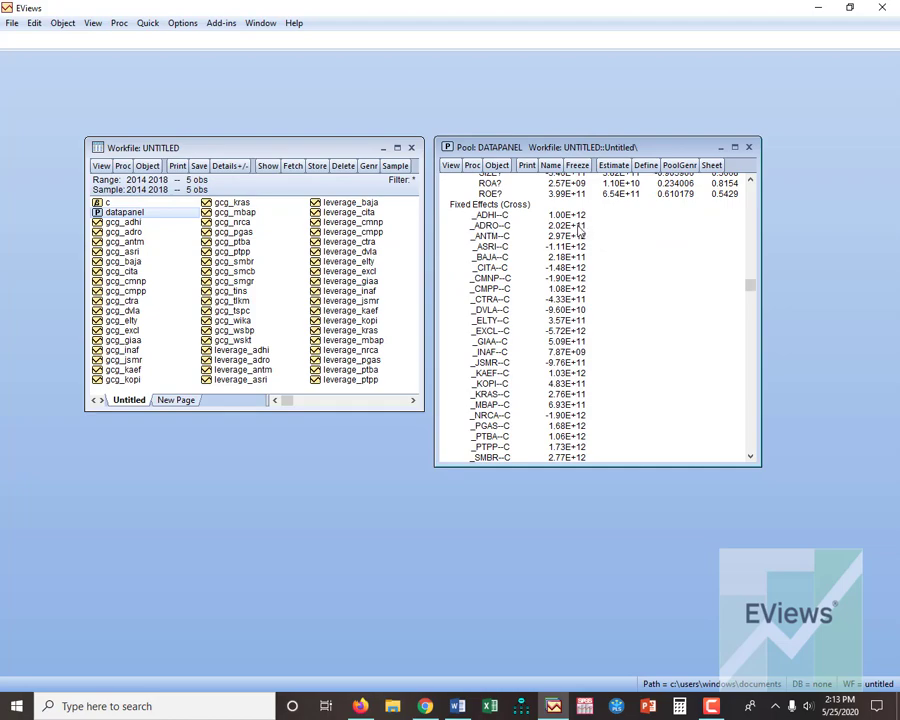
{"action": "scroll", "coordinate": [565, 313], "scroll_direction": "down", "scroll_amount": 3}
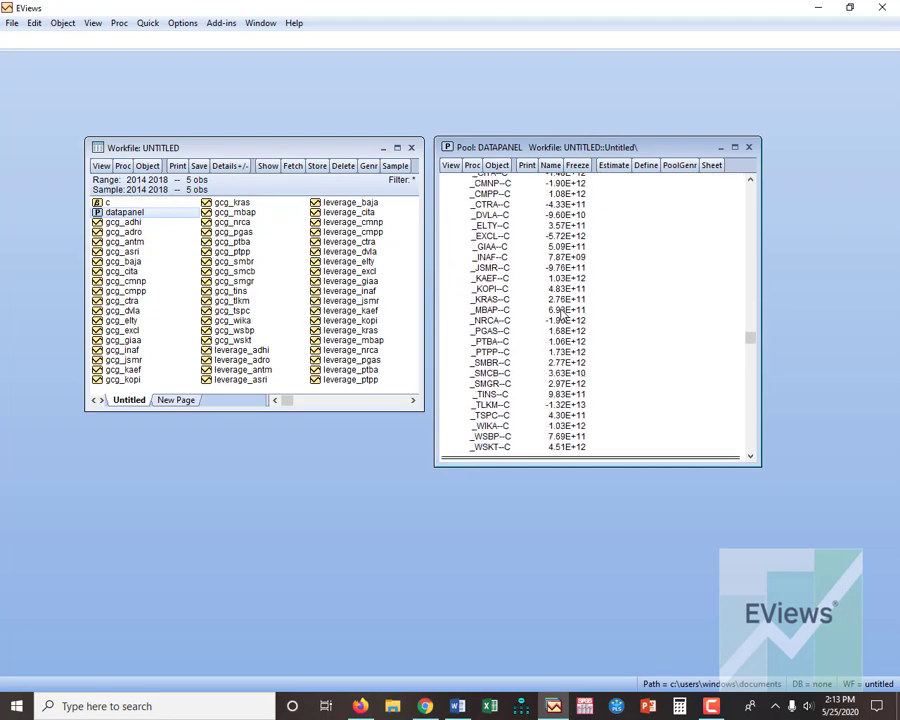
{"action": "scroll", "coordinate": [564, 314], "scroll_direction": "down", "scroll_amount": 3}
{"action": "scroll", "coordinate": [564, 315], "scroll_direction": "up", "scroll_amount": 5}
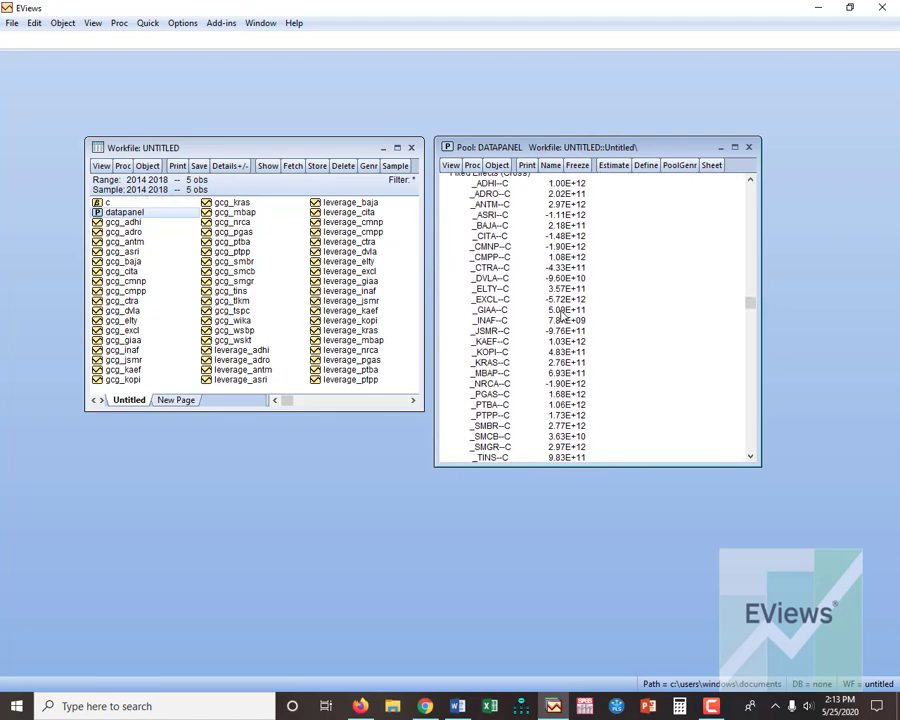
{"action": "scroll", "coordinate": [563, 316], "scroll_direction": "up", "scroll_amount": 4}
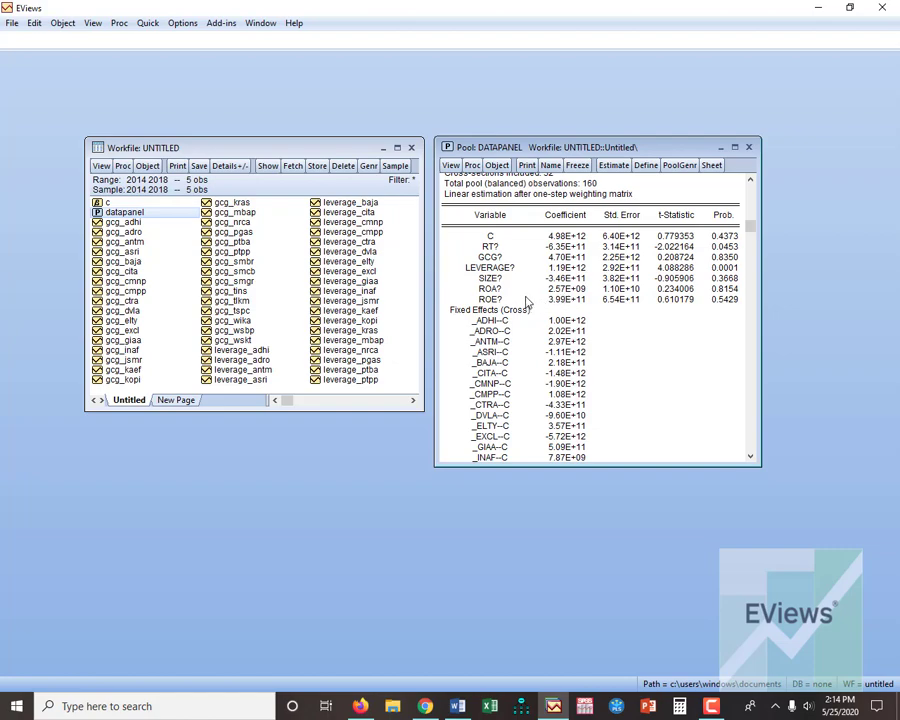
{"action": "scroll", "coordinate": [517, 348], "scroll_direction": "up", "scroll_amount": 2}
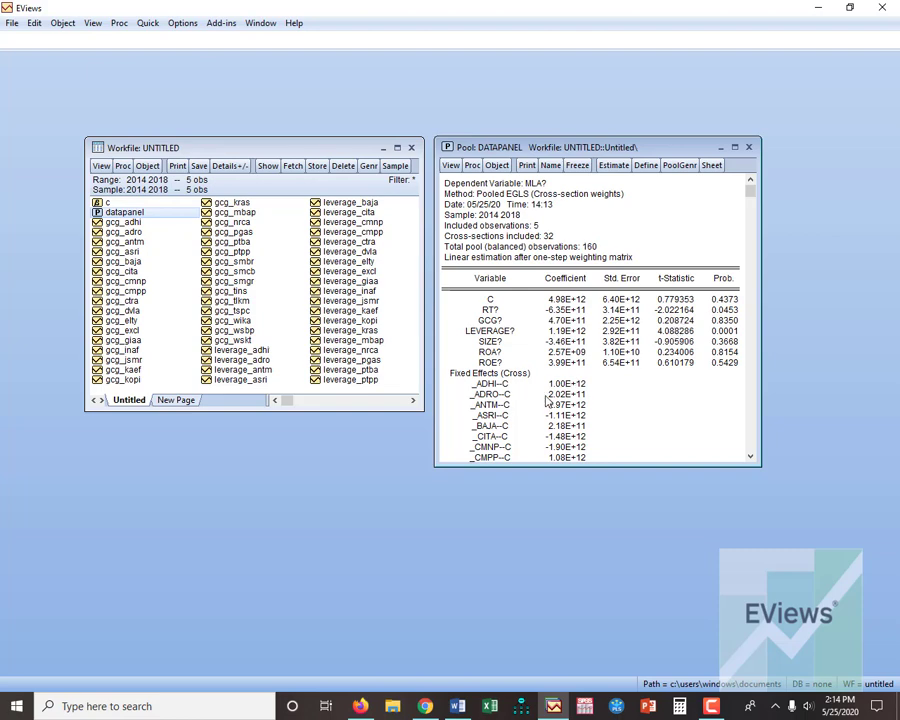
{"action": "scroll", "coordinate": [547, 383], "scroll_direction": "down", "scroll_amount": 9}
{"action": "scroll", "coordinate": [547, 383], "scroll_direction": "down", "scroll_amount": 6}
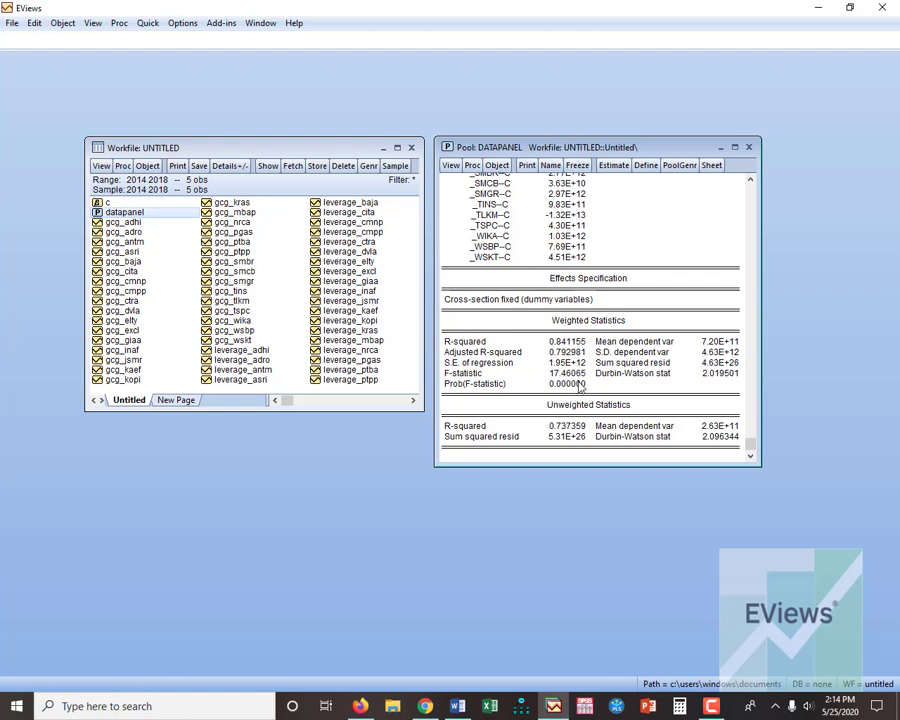
Re-estimate the pool with cross-section effects set to None, keeping Cross-section weights, and check its statistics.
{"action": "left_click", "coordinate": [614, 166]}
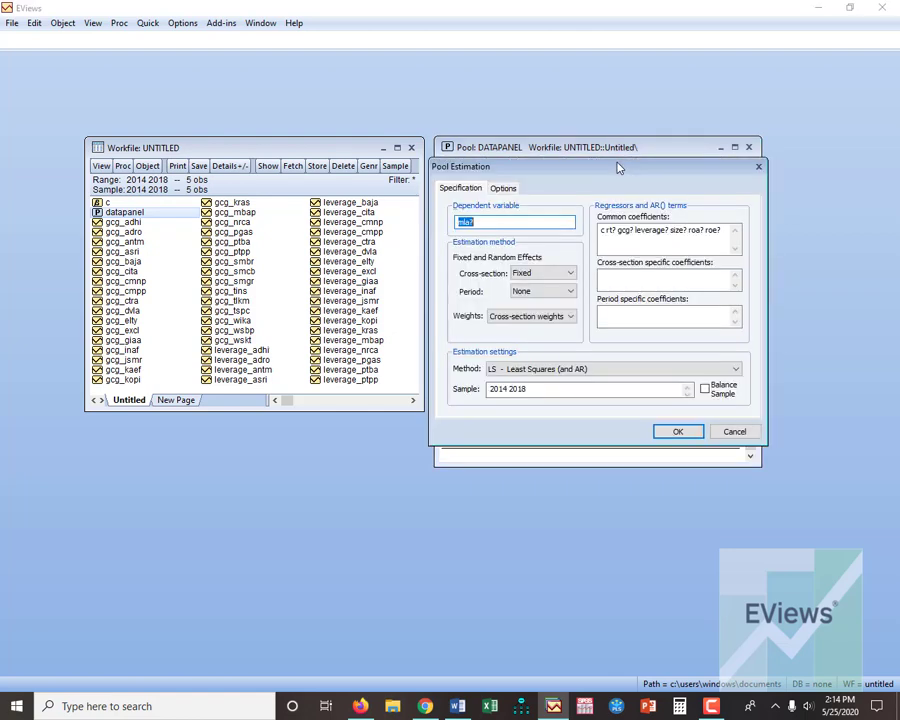
{"action": "left_click", "coordinate": [569, 274]}
{"action": "left_click", "coordinate": [543, 287]}
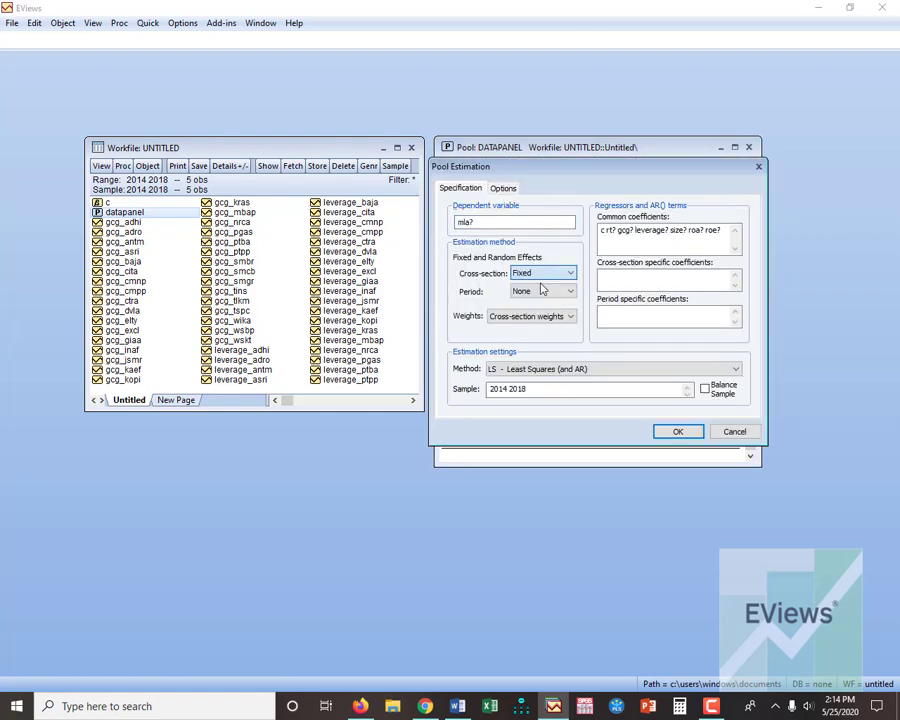
{"action": "left_click", "coordinate": [664, 432]}
{"action": "scroll", "coordinate": [563, 437], "scroll_direction": "down", "scroll_amount": 2}
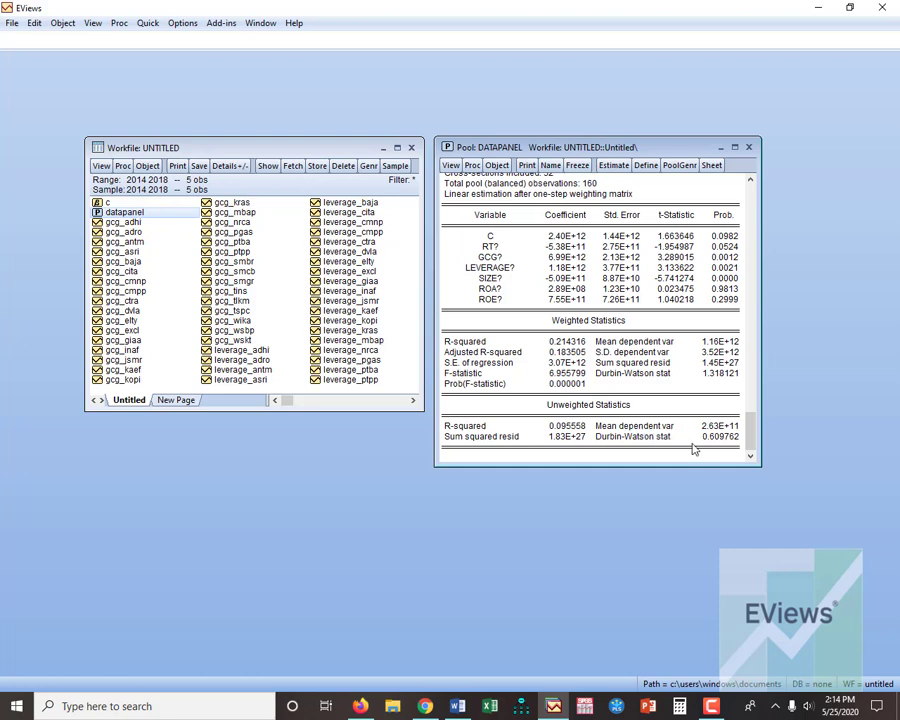
Set the cross-section effects back to Fixed, re-estimate the pool, and look over its output.
{"action": "left_click", "coordinate": [613, 165]}
{"action": "left_click", "coordinate": [545, 273]}
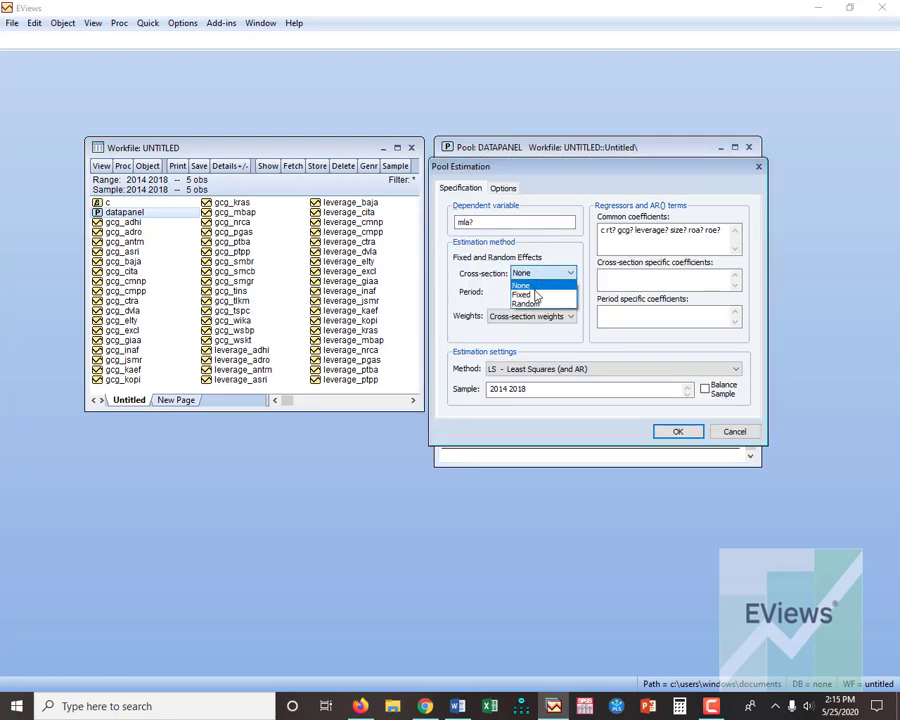
{"action": "left_click", "coordinate": [538, 294]}
{"action": "left_click", "coordinate": [672, 433]}
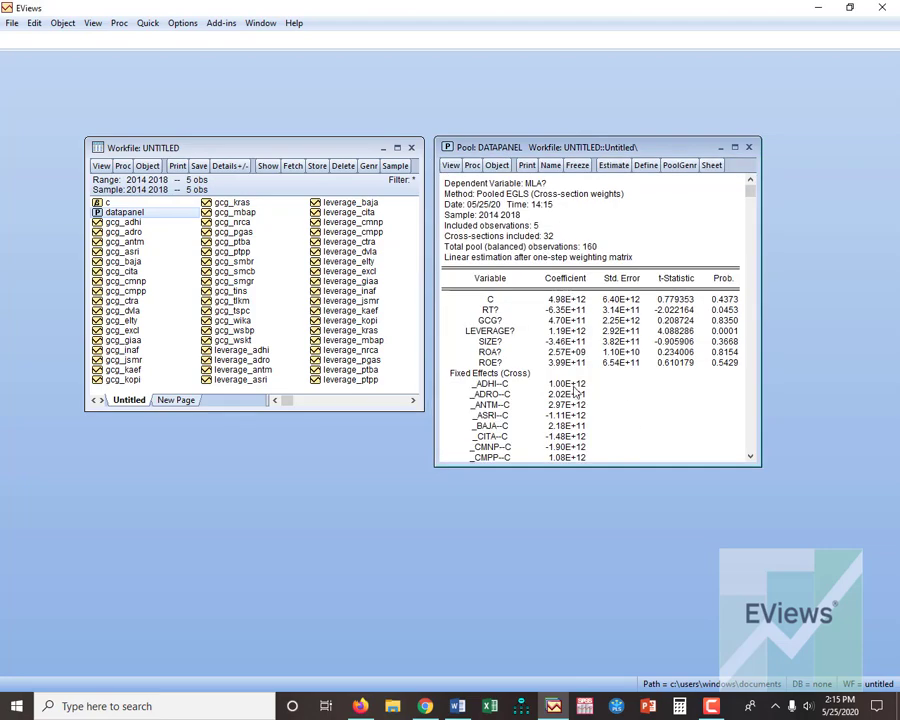
{"action": "scroll", "coordinate": [573, 391], "scroll_direction": "down", "scroll_amount": 3}
{"action": "scroll", "coordinate": [575, 390], "scroll_direction": "up", "scroll_amount": 3}
Run the Redundant Fixed Effects - Likelihood Ratio test on the datapanel estimation and review its output.
{"action": "left_click", "coordinate": [453, 167]}
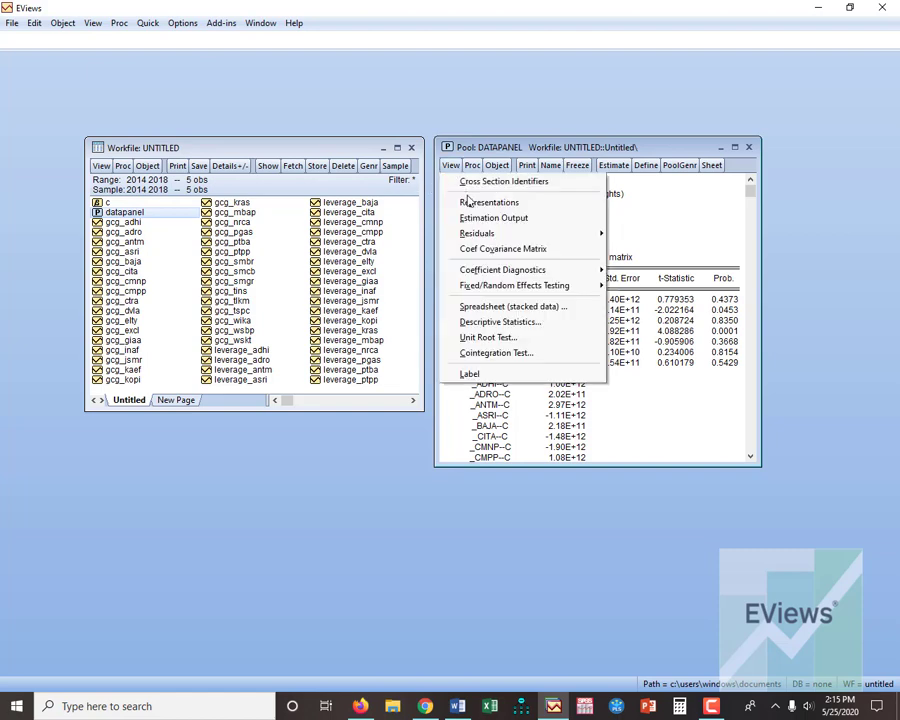
{"action": "mouse_move", "coordinate": [513, 289]}
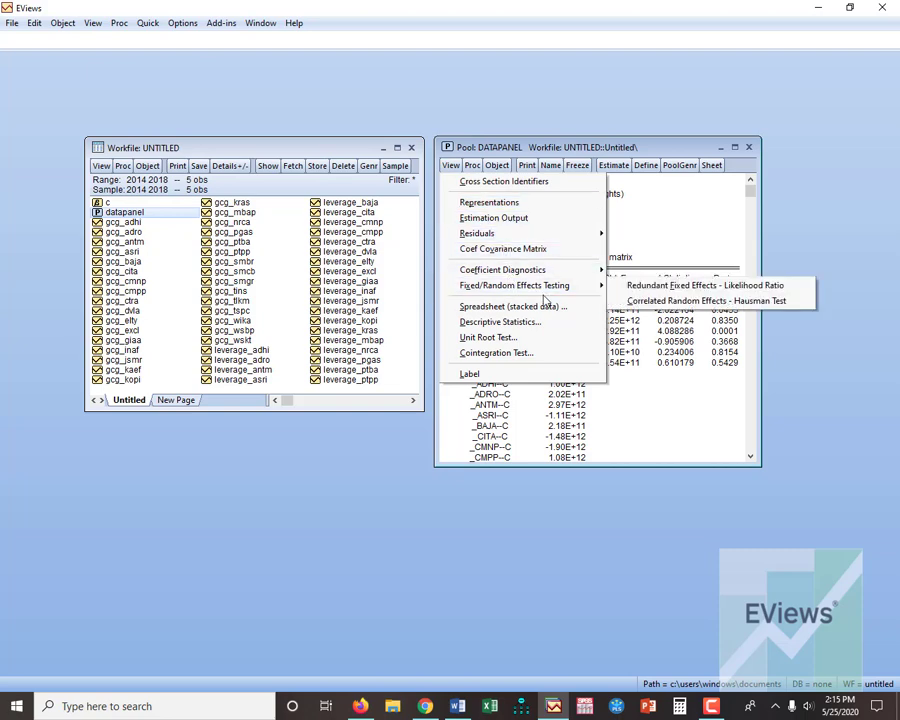
{"action": "left_click", "coordinate": [688, 292]}
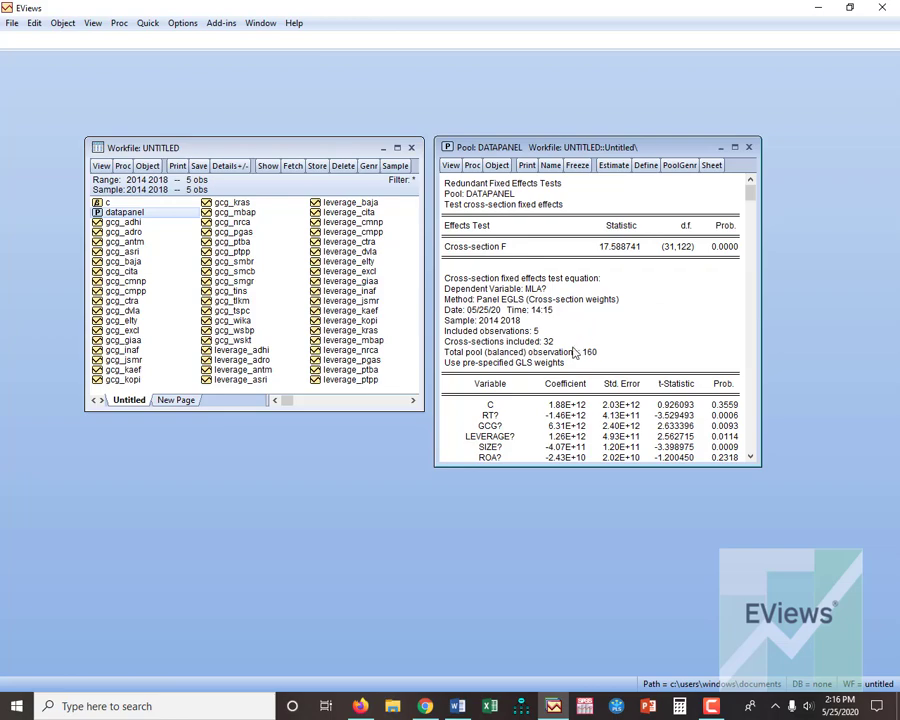
{"action": "scroll", "coordinate": [575, 351], "scroll_direction": "down", "scroll_amount": 5}
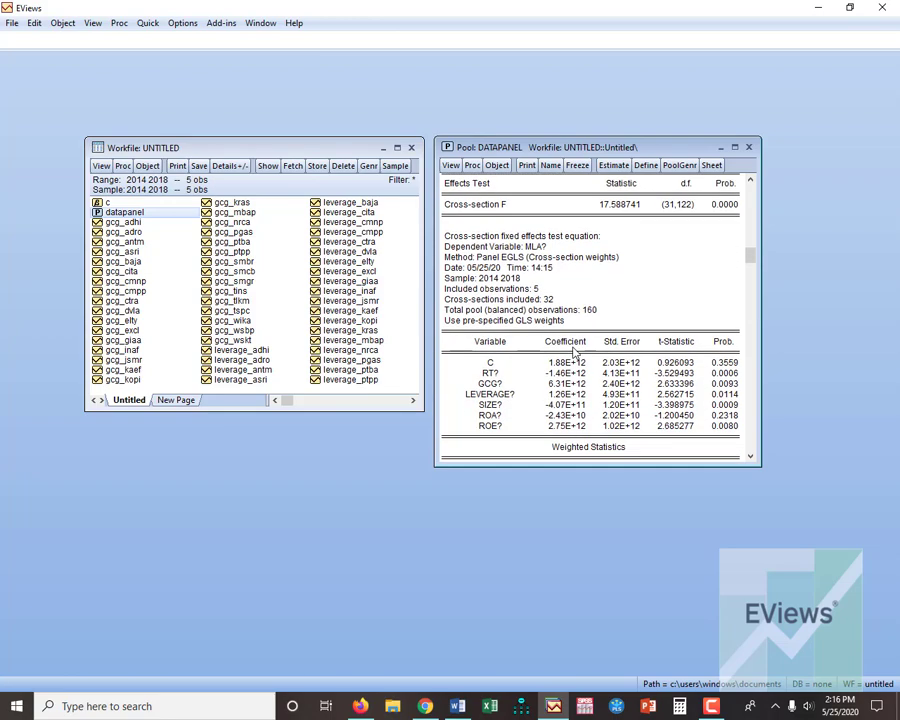
{"action": "scroll", "coordinate": [575, 351], "scroll_direction": "up", "scroll_amount": 5}
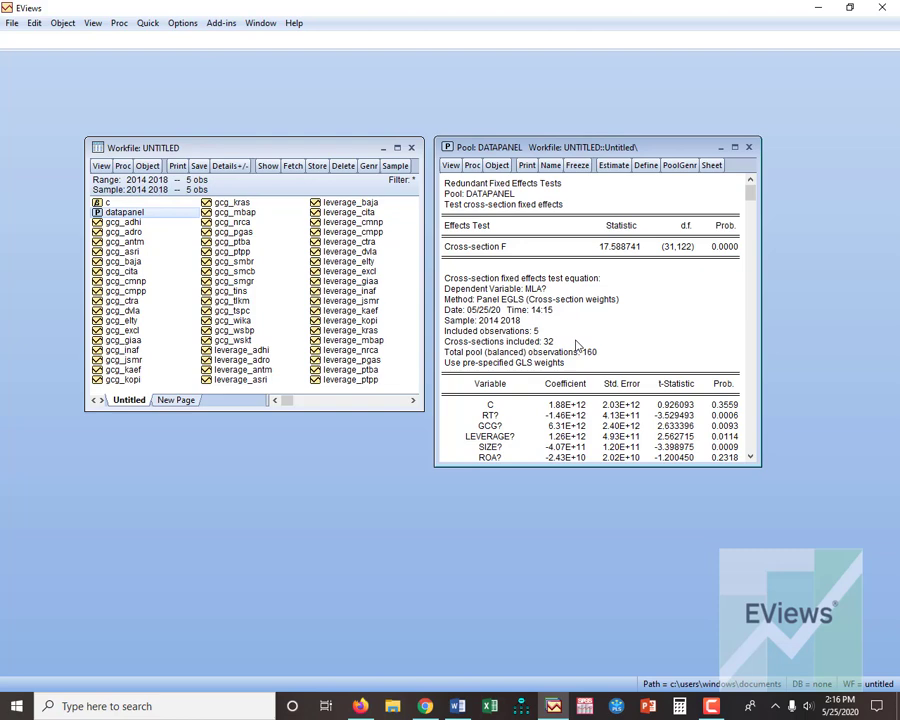
Set the pool's cross-section effects to Random, keeping period effects at None, and re-estimate the MLA model.
{"action": "left_click", "coordinate": [614, 165]}
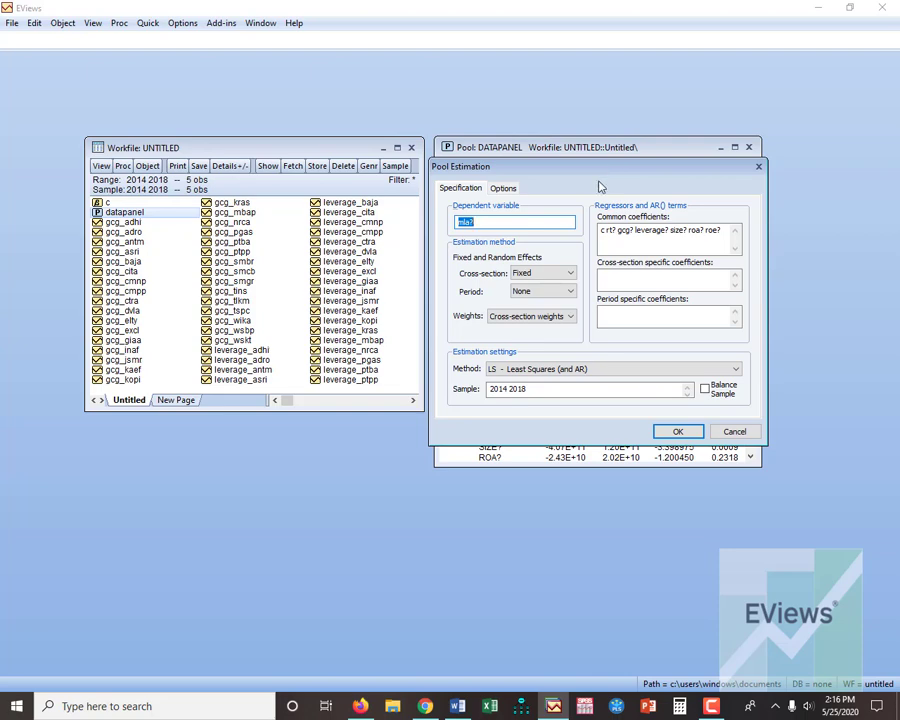
{"action": "left_click", "coordinate": [558, 276]}
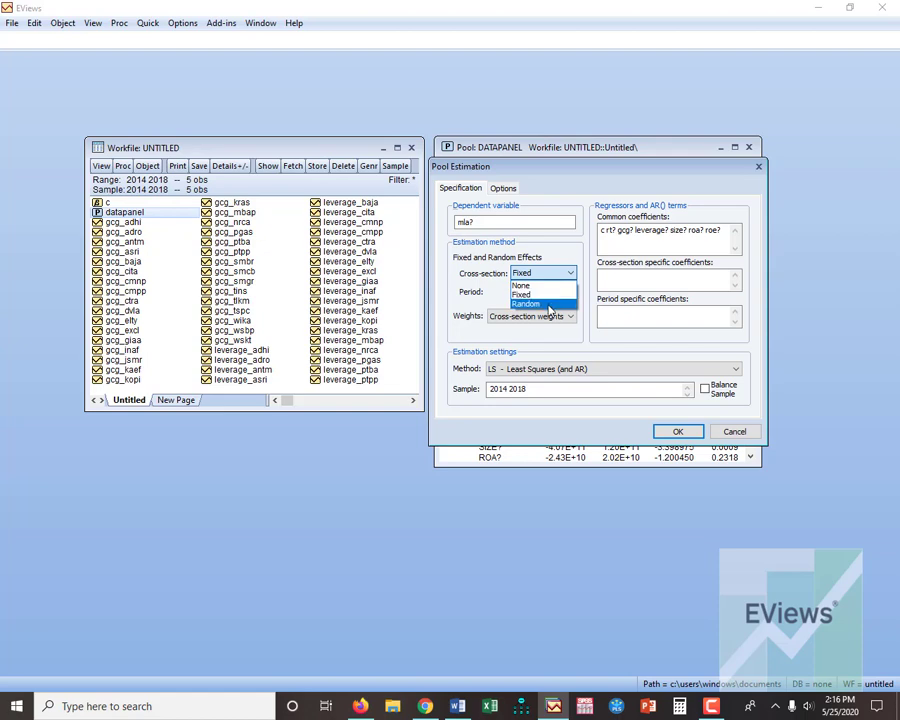
{"action": "left_click", "coordinate": [549, 304]}
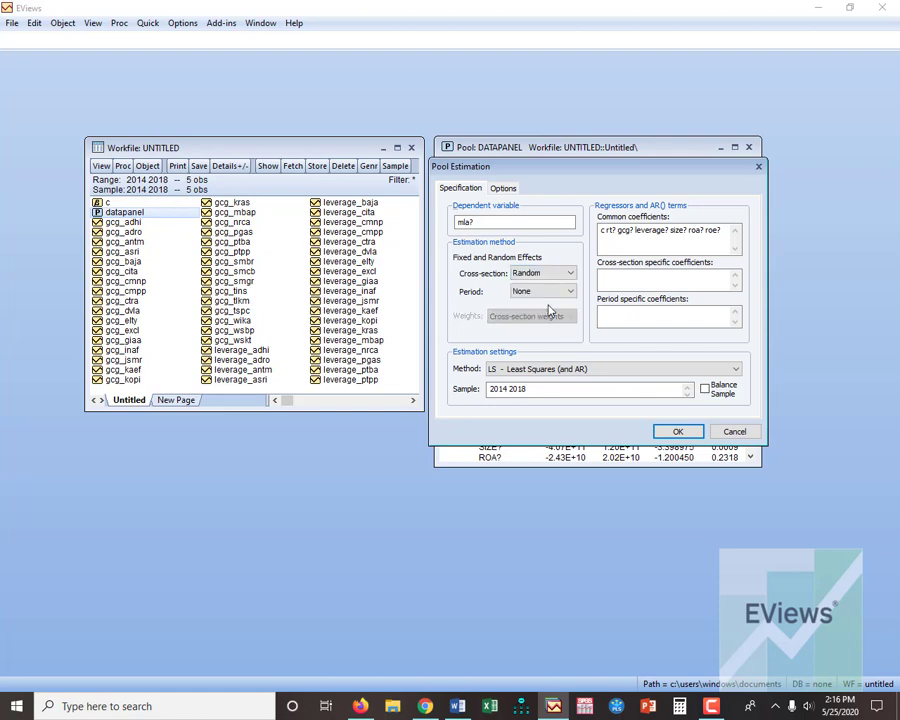
{"action": "left_click", "coordinate": [677, 431]}
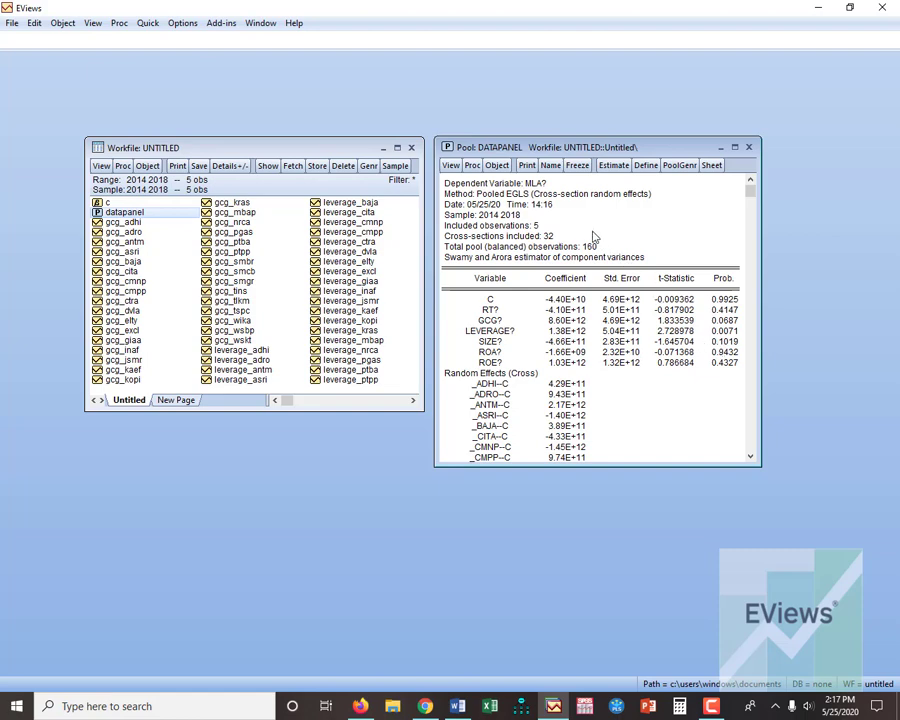
Run the Correlated Random Effects - Hausman Test on the datapanel estimation and look over its output.
{"action": "left_click", "coordinate": [451, 165]}
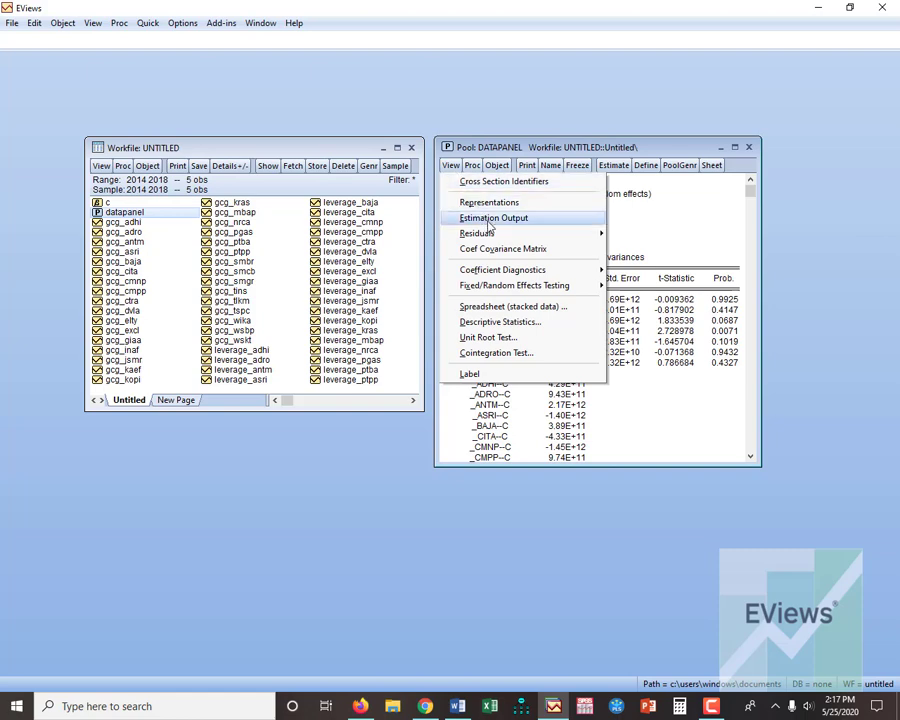
{"action": "mouse_move", "coordinate": [513, 287]}
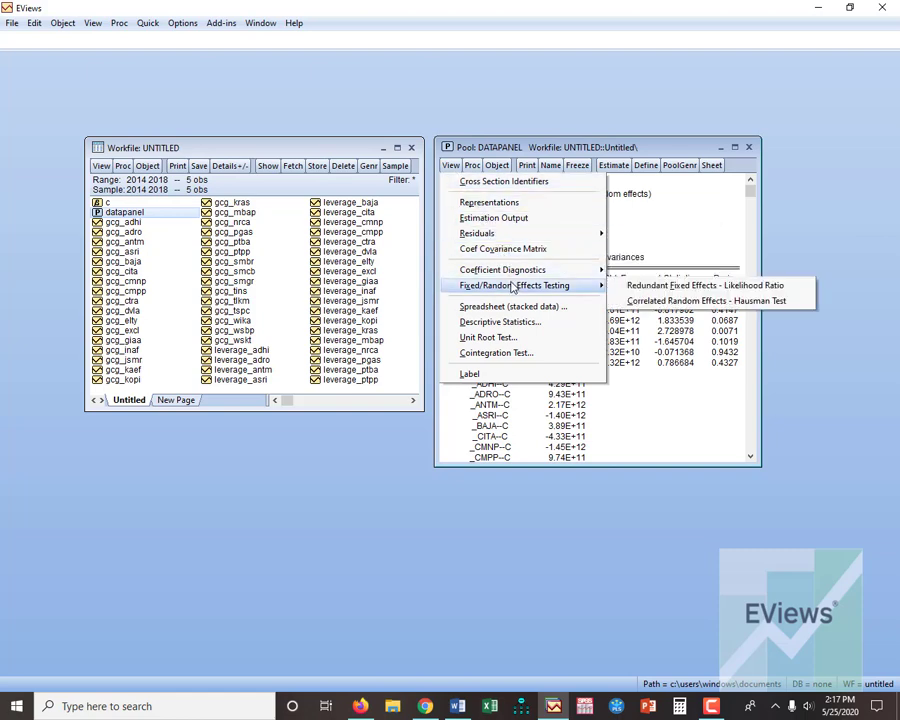
{"action": "left_click", "coordinate": [661, 303]}
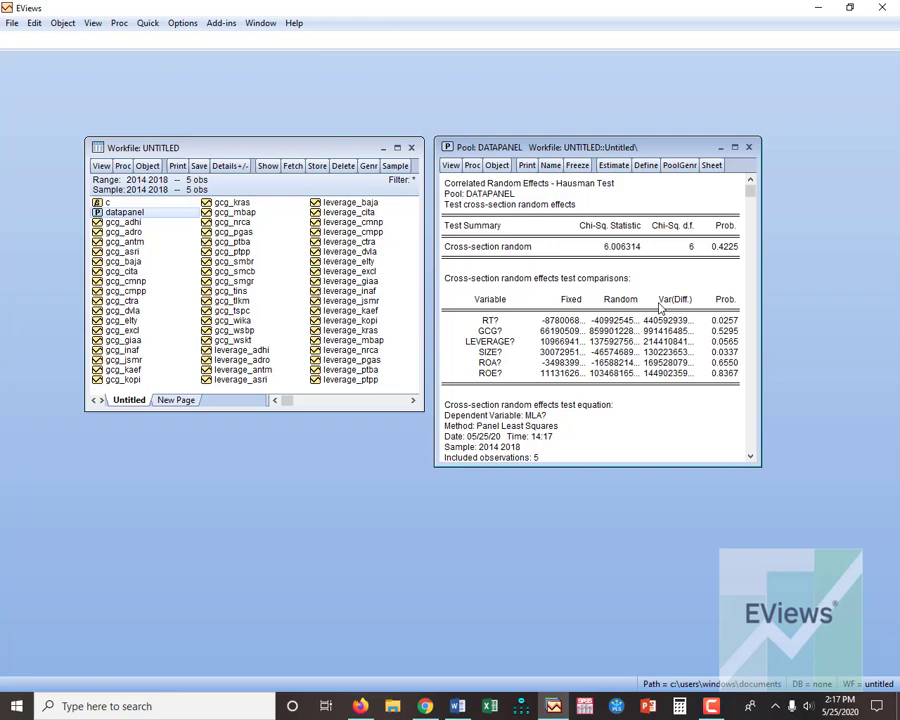
{"action": "scroll", "coordinate": [598, 342], "scroll_direction": "down", "scroll_amount": 2}
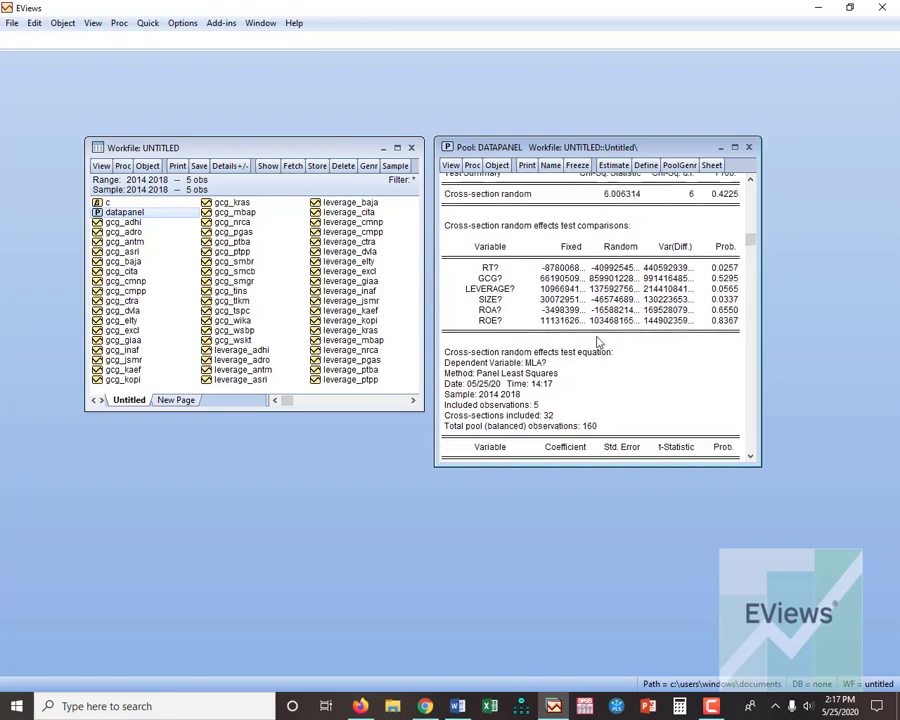
{"action": "scroll", "coordinate": [598, 342], "scroll_direction": "down", "scroll_amount": 7}
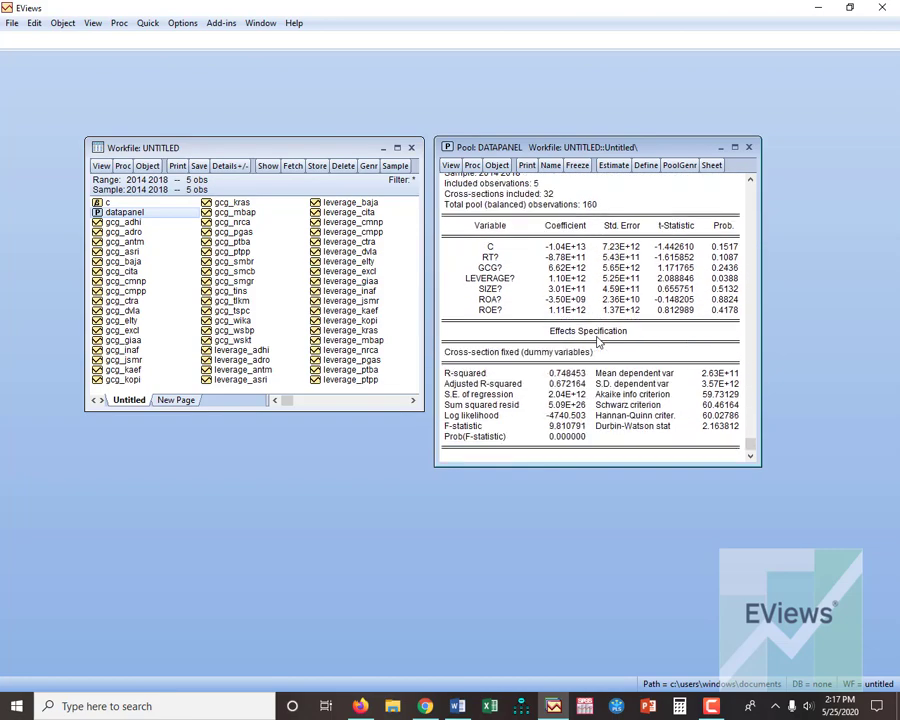
{"action": "scroll", "coordinate": [598, 342], "scroll_direction": "up", "scroll_amount": 8}
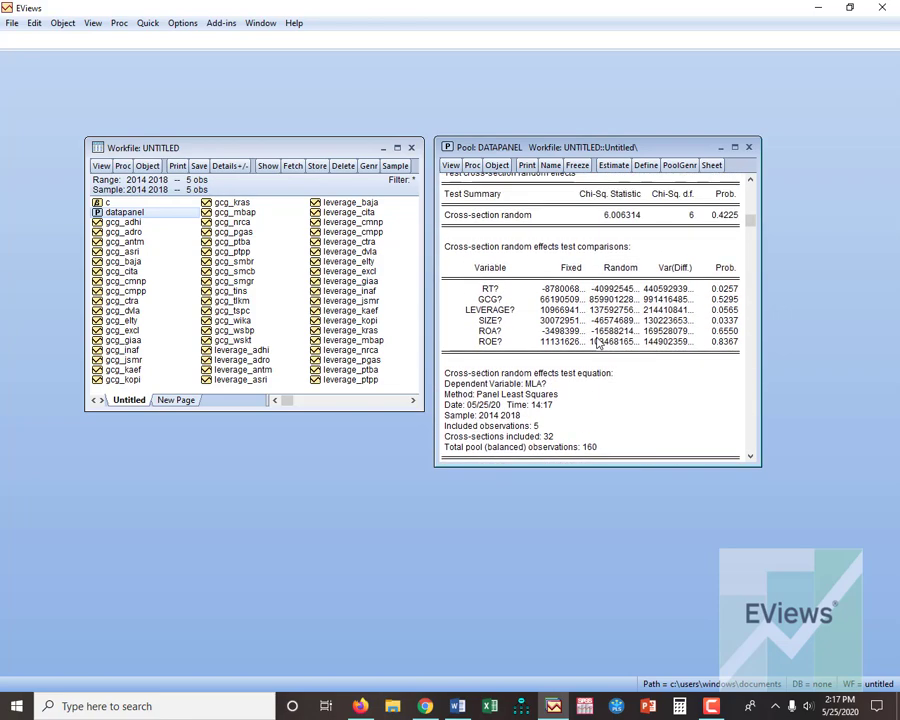
{"action": "scroll", "coordinate": [598, 342], "scroll_direction": "up", "scroll_amount": 1}
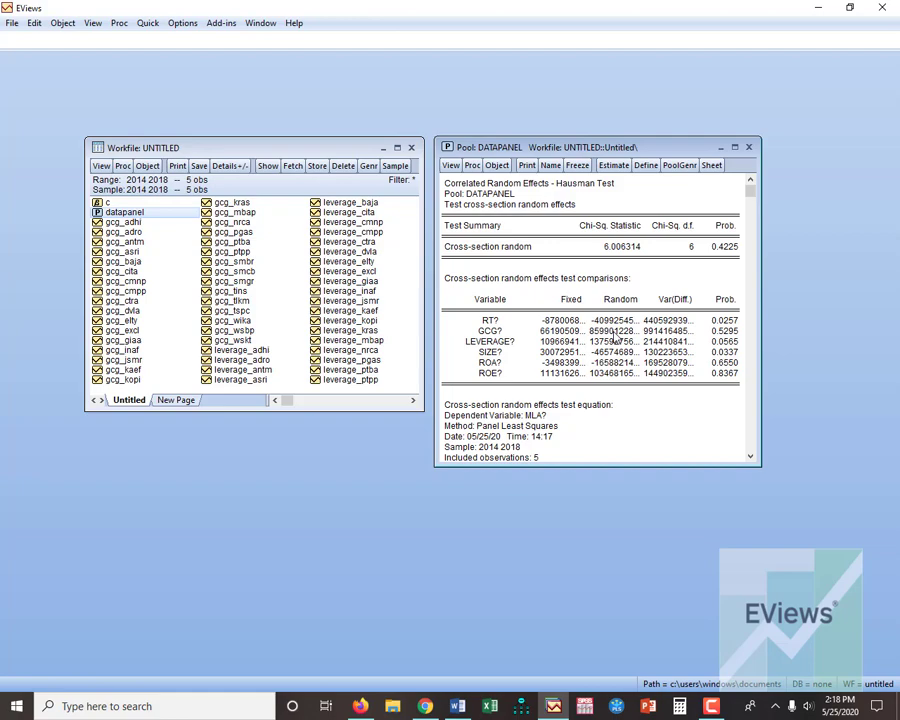
Examine the Hausman test output, from the test summary and fixed/random comparisons through the test equation's coefficients and fit statistics.
{"action": "scroll", "coordinate": [615, 338], "scroll_direction": "down", "scroll_amount": 6}
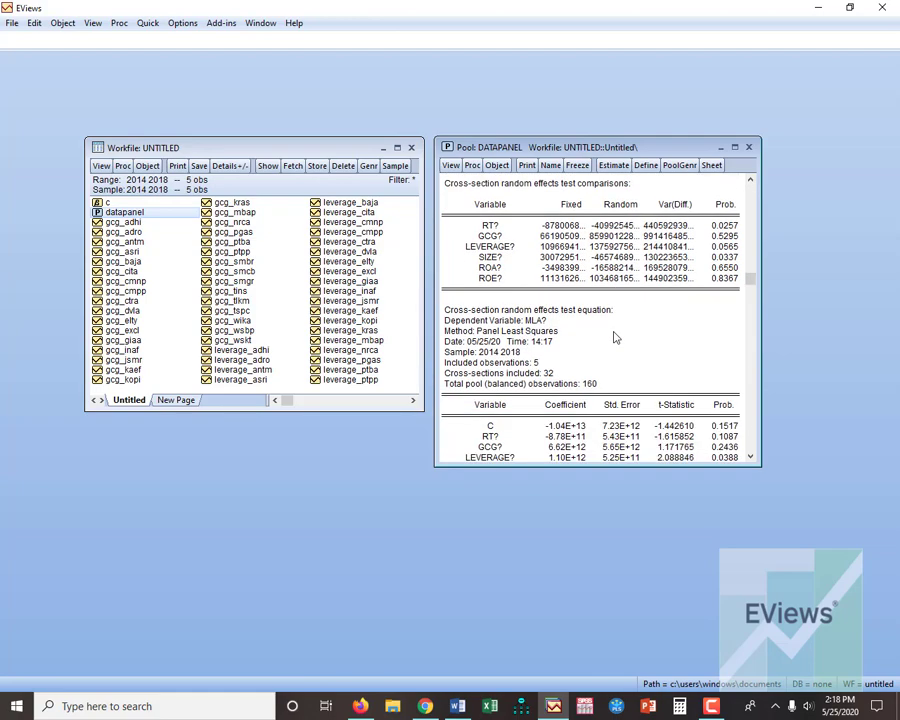
{"action": "scroll", "coordinate": [615, 338], "scroll_direction": "down", "scroll_amount": 3}
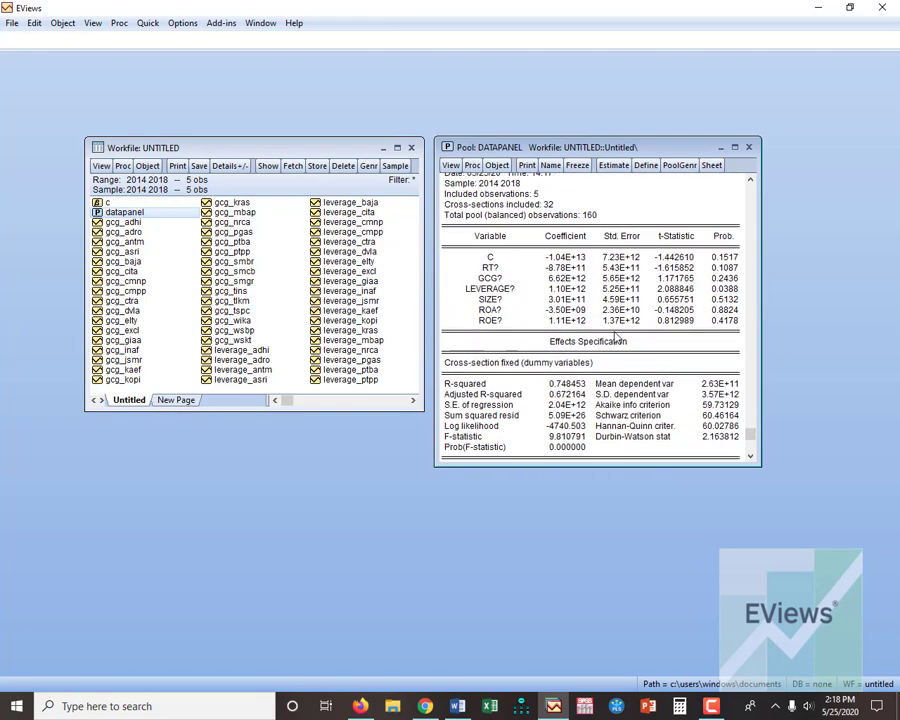
{"action": "scroll", "coordinate": [617, 338], "scroll_direction": "down", "scroll_amount": 1}
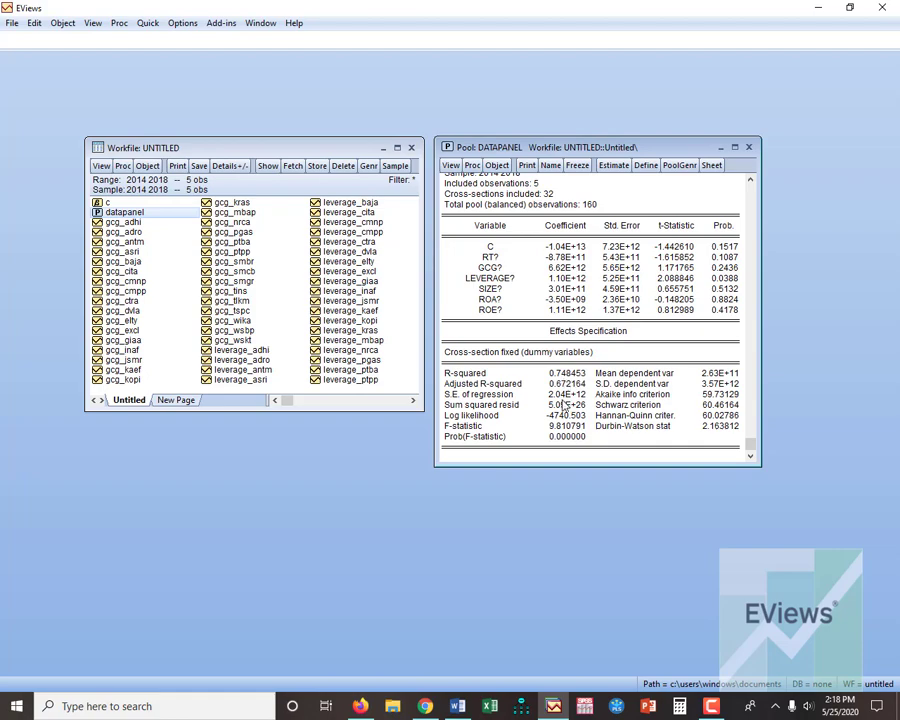
{"action": "scroll", "coordinate": [565, 383], "scroll_direction": "up", "scroll_amount": 1}
{"action": "scroll", "coordinate": [565, 406], "scroll_direction": "up", "scroll_amount": 1}
{"action": "scroll", "coordinate": [565, 406], "scroll_direction": "up", "scroll_amount": 3}
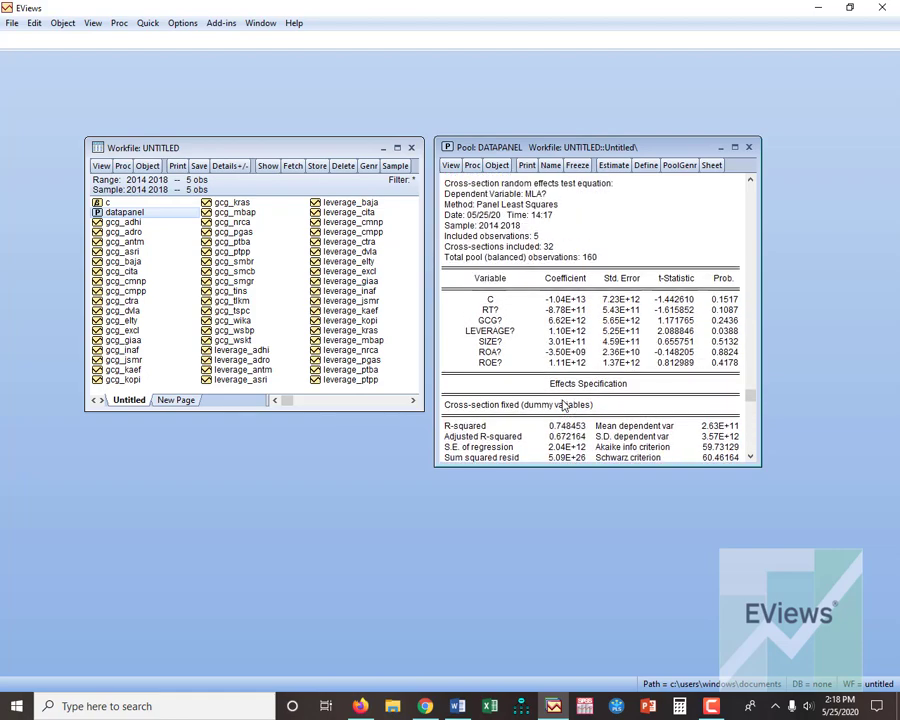
{"action": "scroll", "coordinate": [565, 405], "scroll_direction": "down", "scroll_amount": 1}
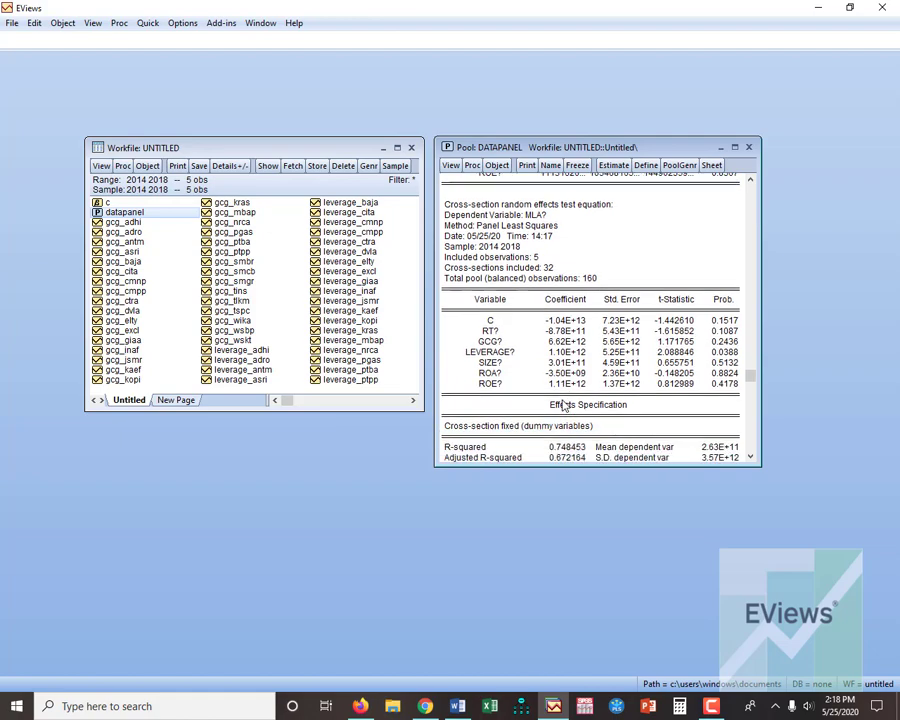
{"action": "scroll", "coordinate": [565, 406], "scroll_direction": "down", "scroll_amount": 2}
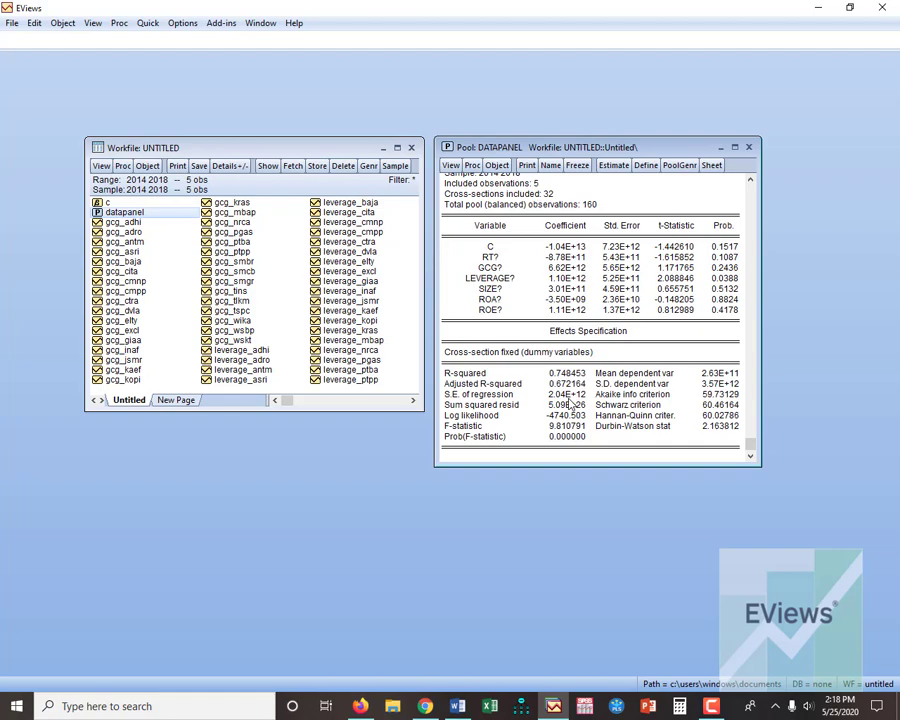
{"action": "scroll", "coordinate": [570, 404], "scroll_direction": "up", "scroll_amount": 6}
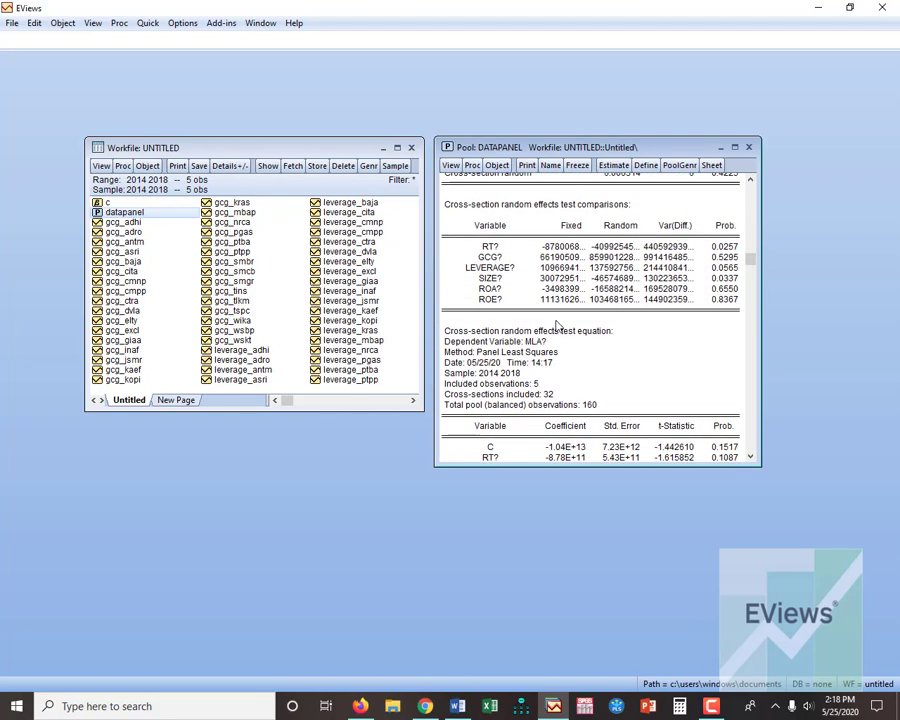
{"action": "scroll", "coordinate": [552, 335], "scroll_direction": "up", "scroll_amount": 2}
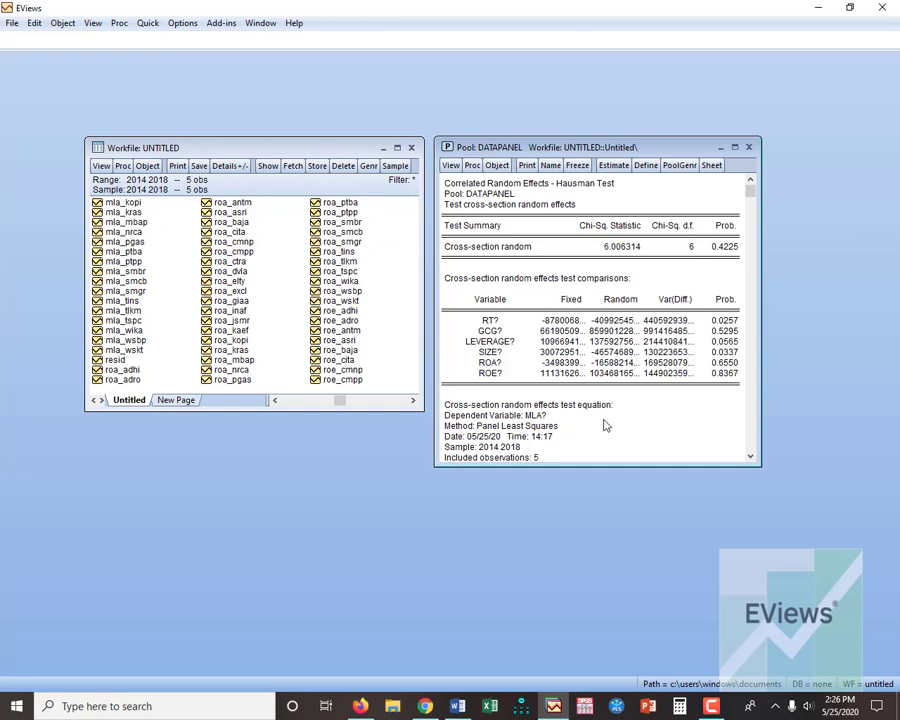
{"action": "scroll", "coordinate": [604, 425], "scroll_direction": "down", "scroll_amount": 1}
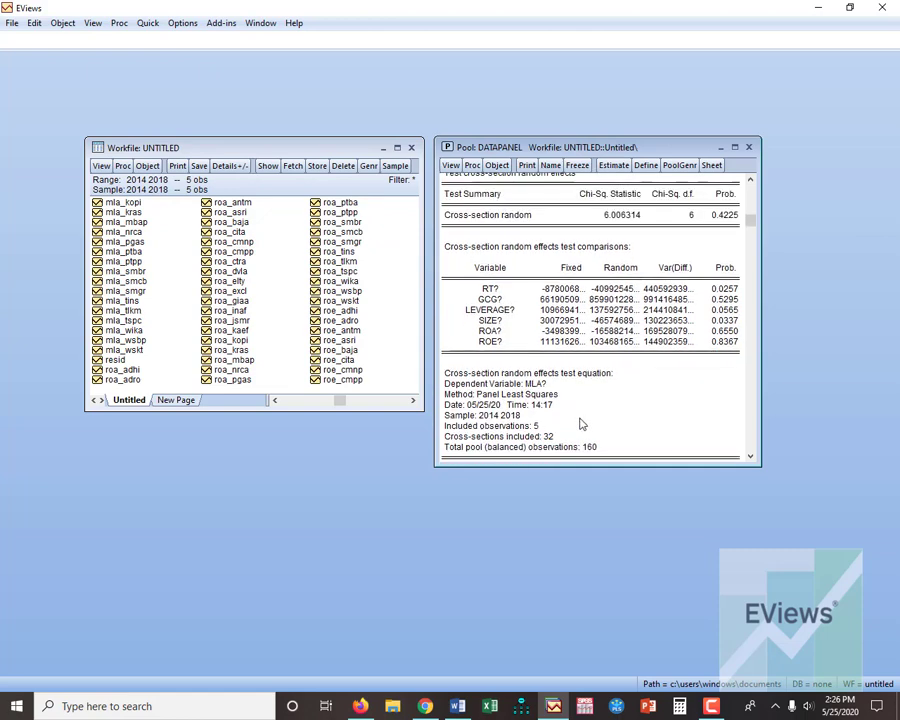
{"action": "scroll", "coordinate": [580, 424], "scroll_direction": "down", "scroll_amount": 3}
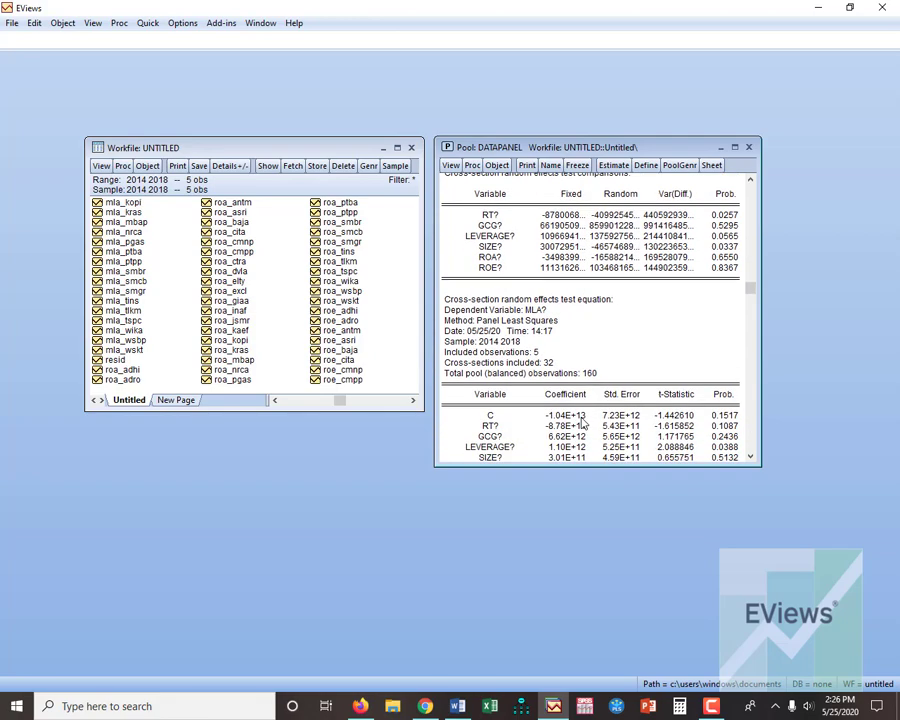
{"action": "scroll", "coordinate": [582, 424], "scroll_direction": "up", "scroll_amount": 3}
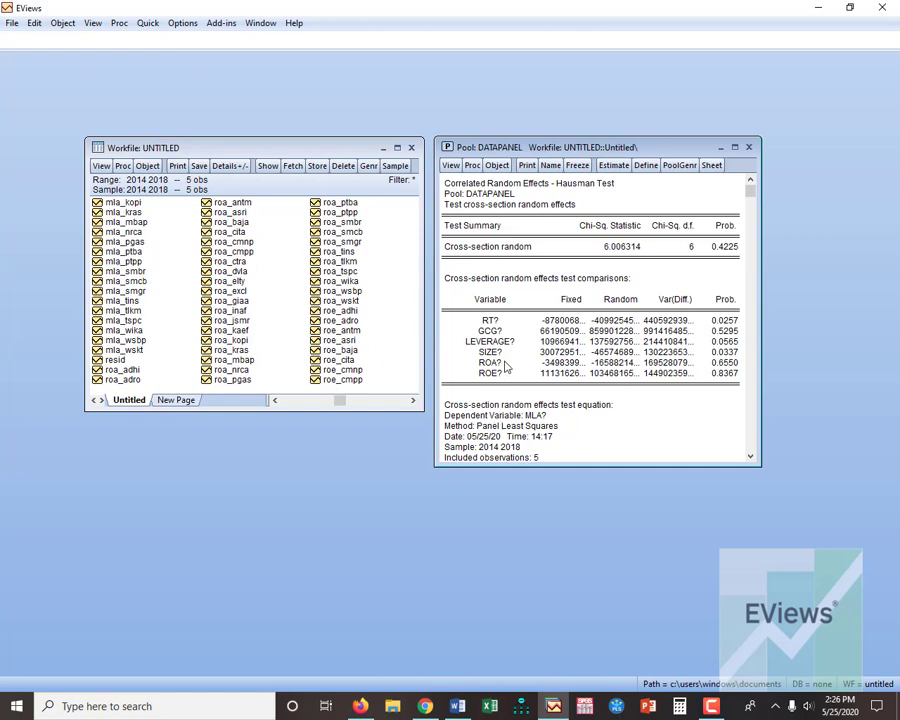
{"action": "left_click", "coordinate": [451, 165]}
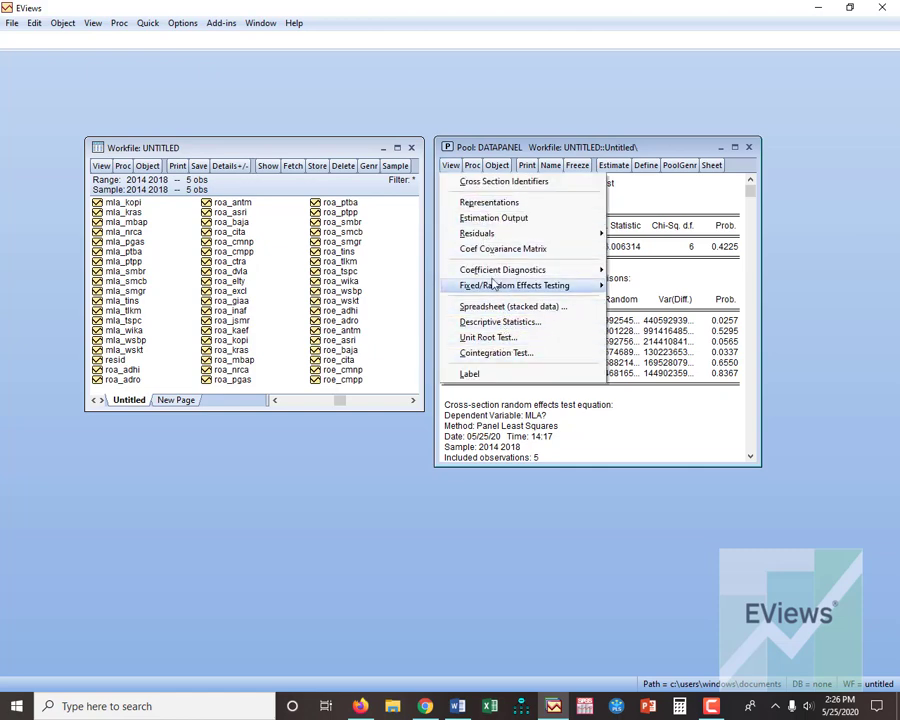
{"action": "left_click", "coordinate": [453, 168]}
{"action": "left_click", "coordinate": [452, 167]}
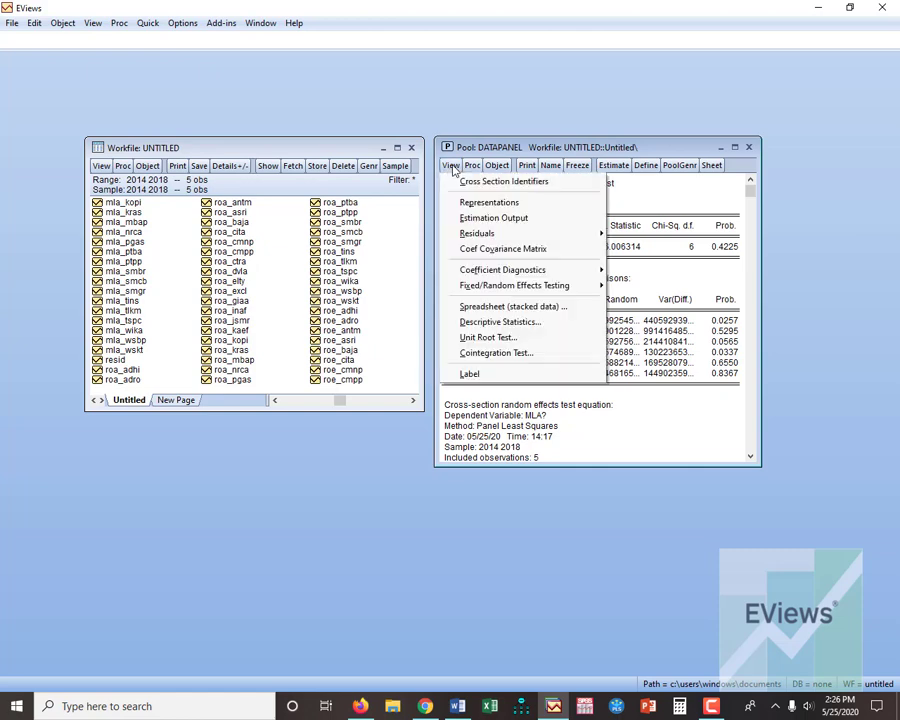
{"action": "left_click", "coordinate": [640, 427]}
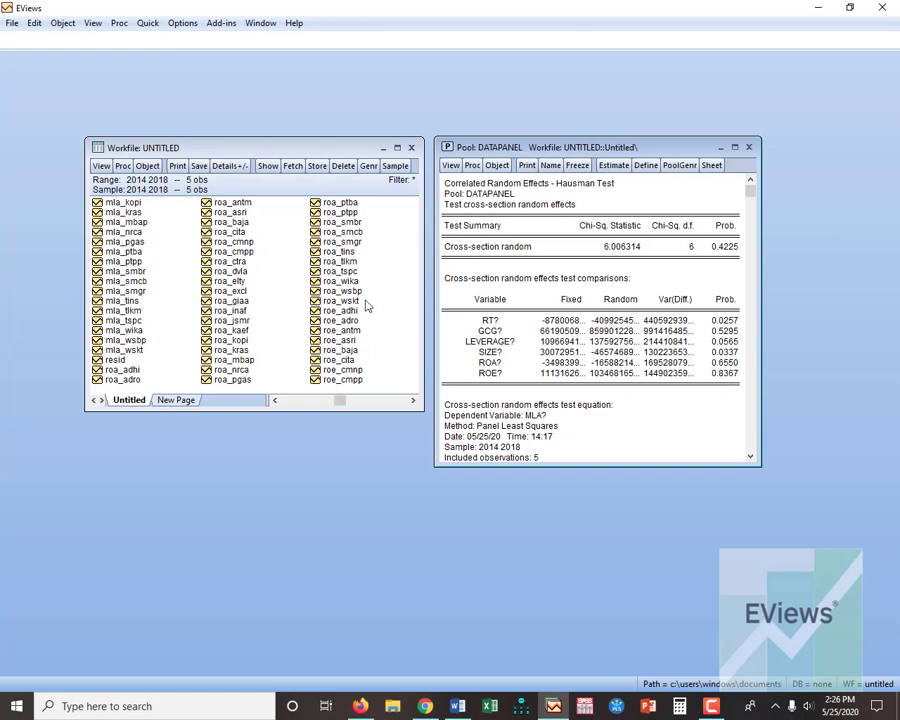
{"action": "scroll", "coordinate": [355, 318], "scroll_direction": "up", "scroll_amount": 4}
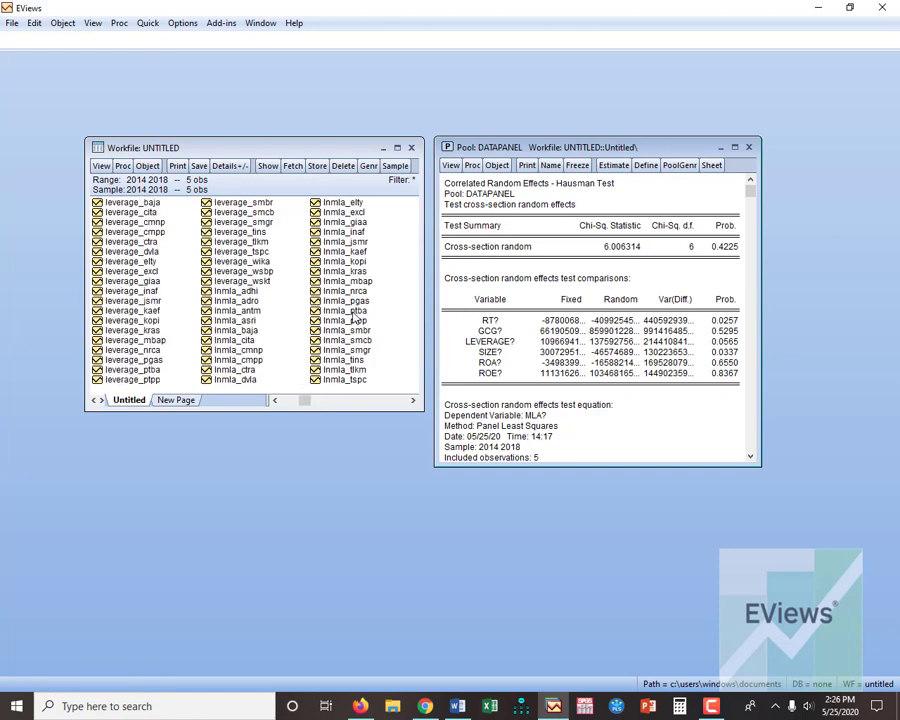
{"action": "scroll", "coordinate": [355, 318], "scroll_direction": "down", "scroll_amount": 8}
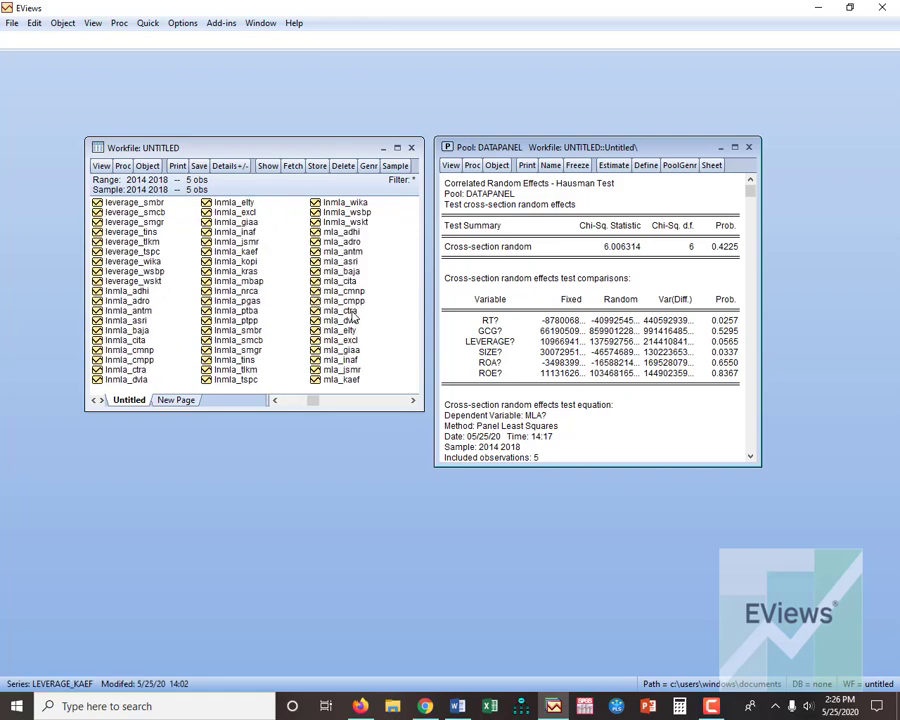
{"action": "scroll", "coordinate": [355, 318], "scroll_direction": "down", "scroll_amount": 4}
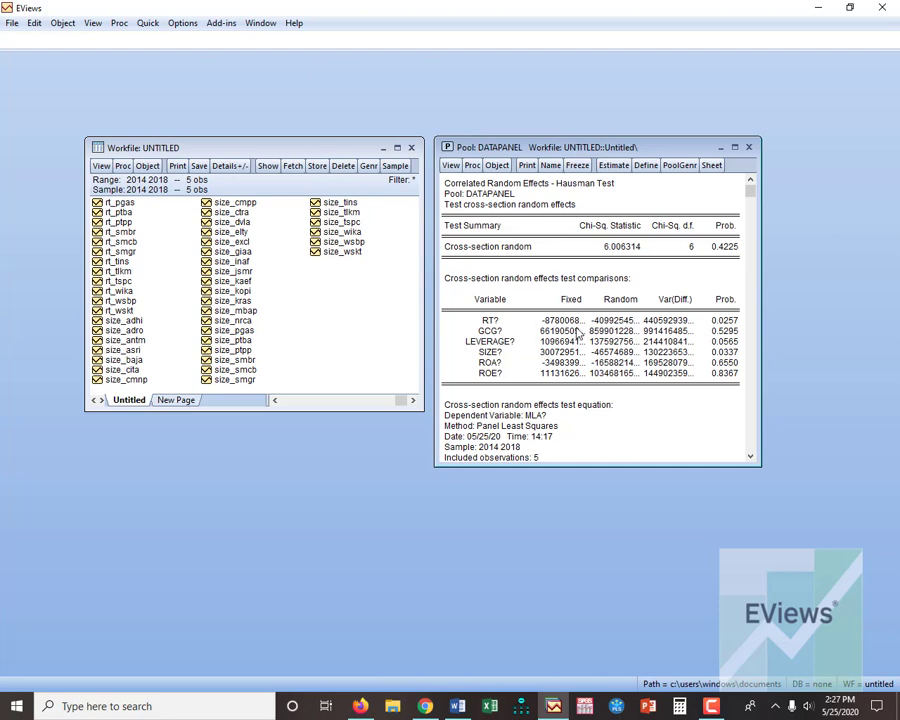
{"action": "left_click", "coordinate": [614, 165]}
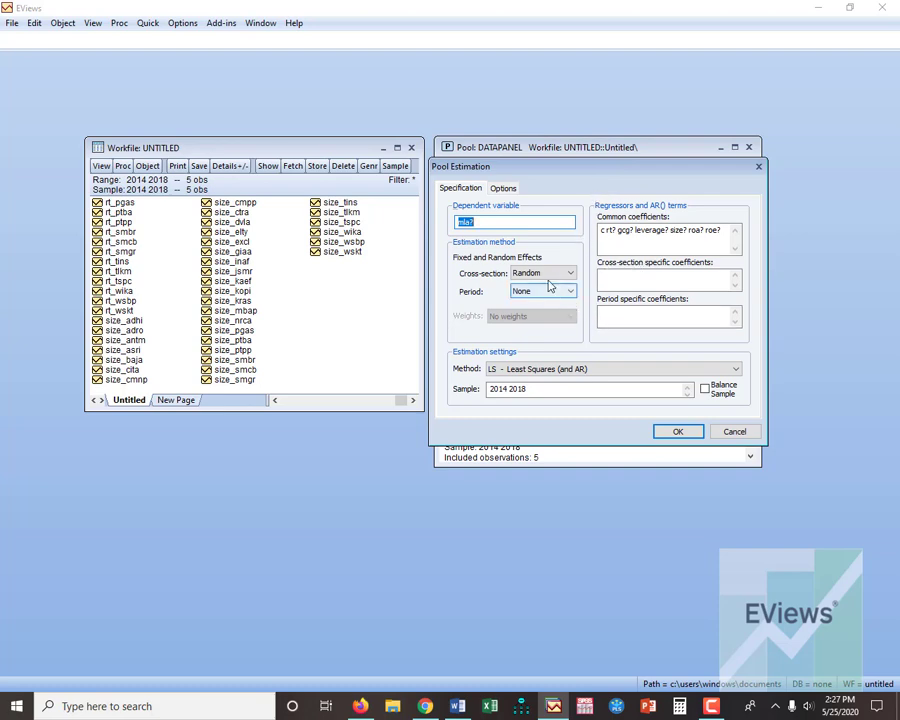
{"action": "left_click_drag", "start_coordinate": [576, 171], "coordinate": [590, 210]}
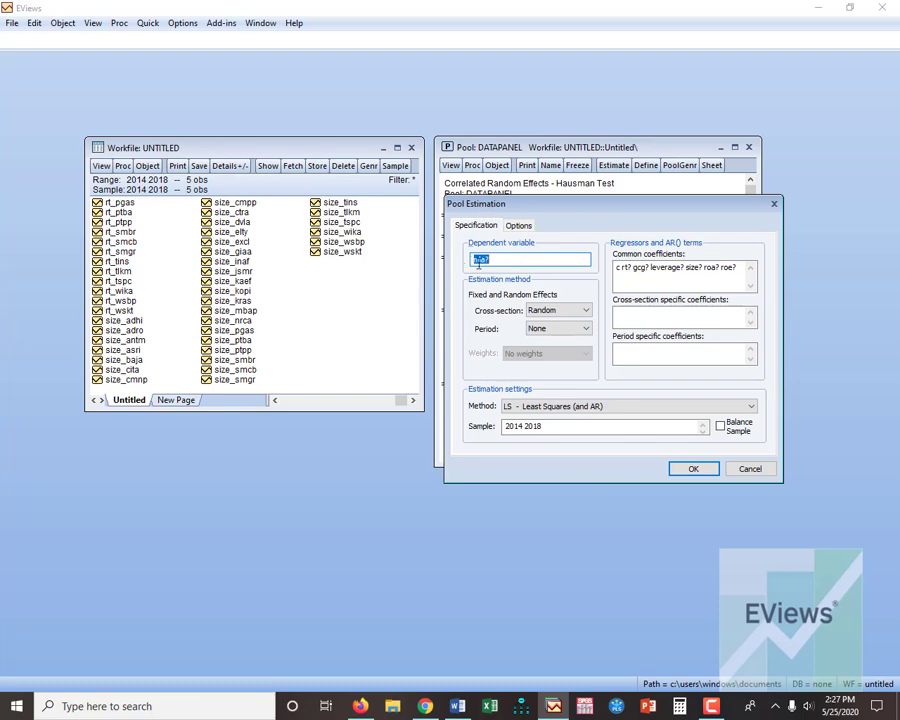
{"action": "left_click", "coordinate": [628, 270]}
{"action": "left_click_drag", "start_coordinate": [490, 203], "coordinate": [474, 166]}
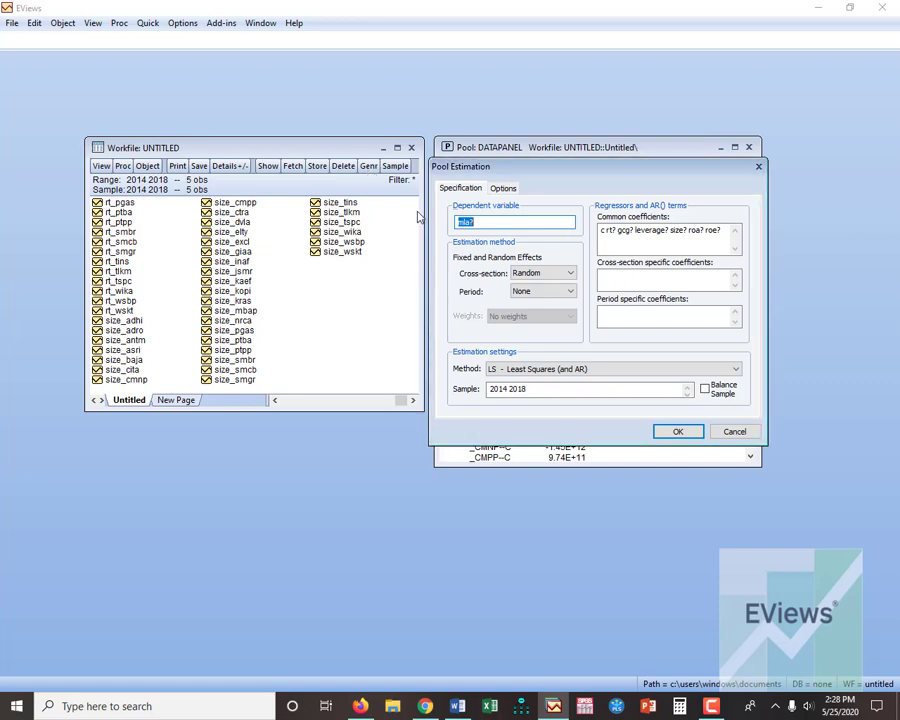
{"action": "left_click", "coordinate": [736, 433]}
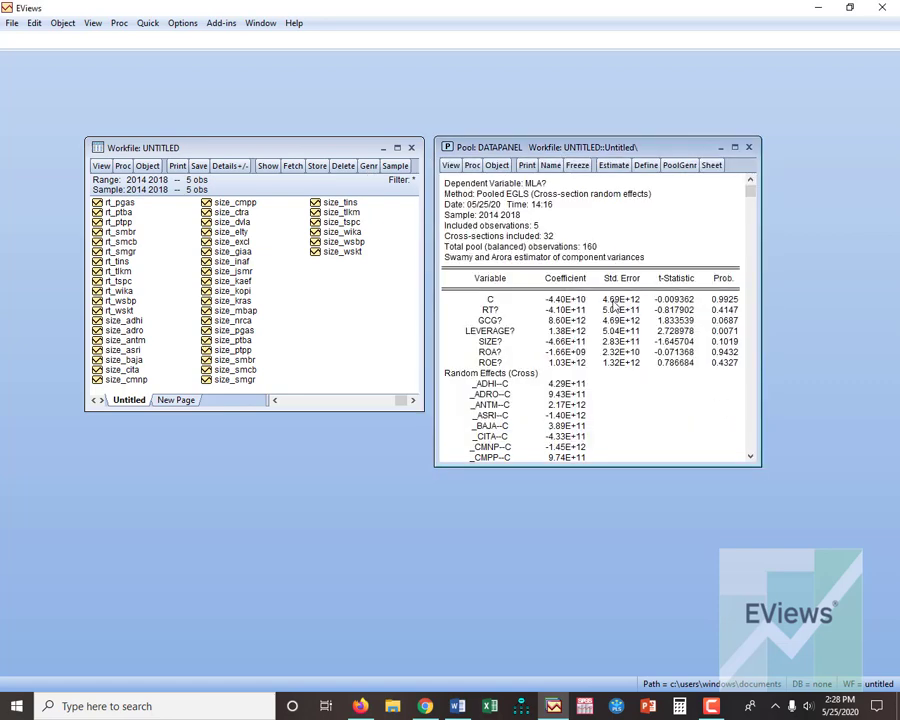
Generate the absolute residual series in the workfile with the equation absres=abs(resid) over the 2014 2018 sample.
{"action": "left_click", "coordinate": [369, 167]}
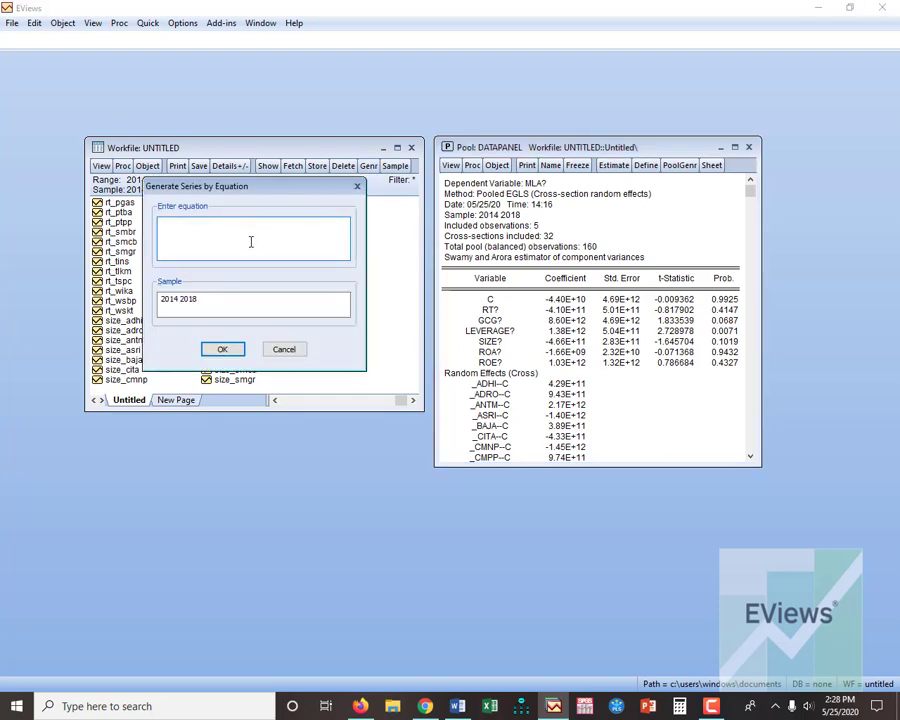
{"action": "type", "text": "absres=abs(resid)"}
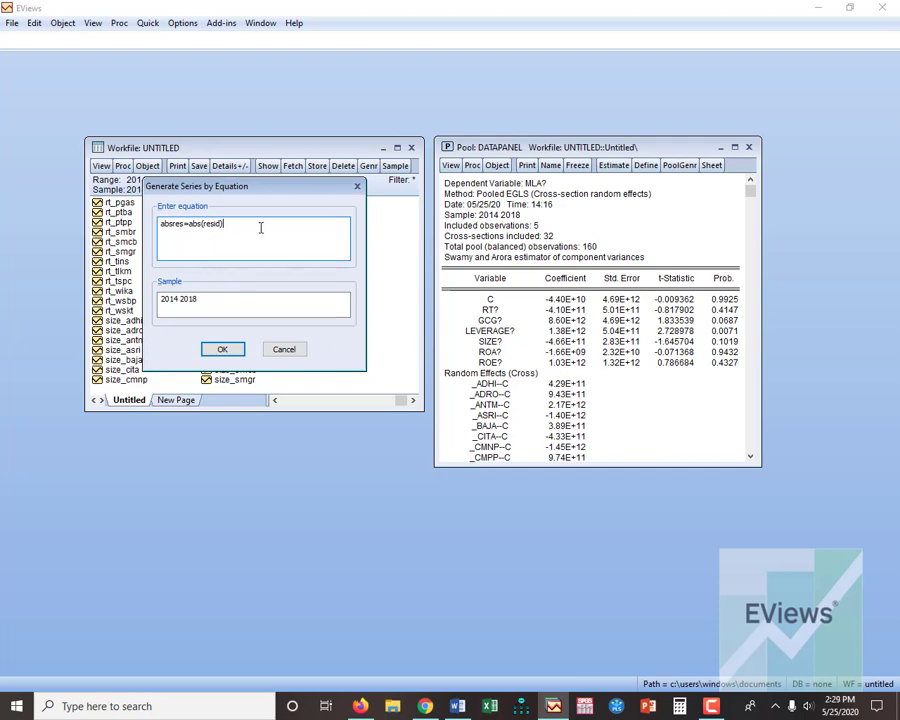
{"action": "left_click_drag", "start_coordinate": [275, 192], "coordinate": [391, 199]}
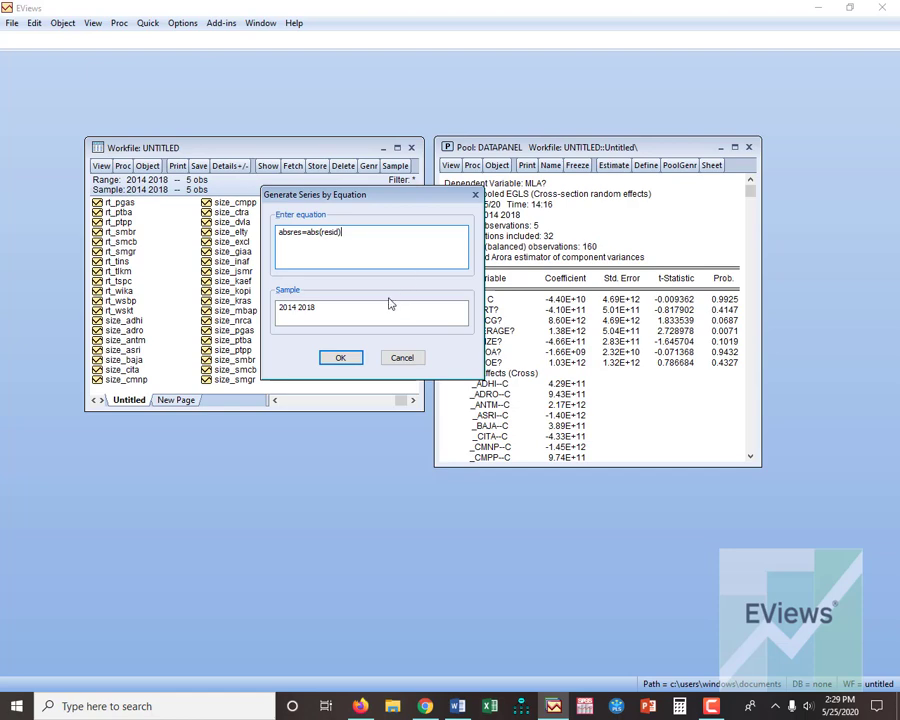
{"action": "left_click", "coordinate": [338, 236]}
{"action": "left_click", "coordinate": [339, 359]}
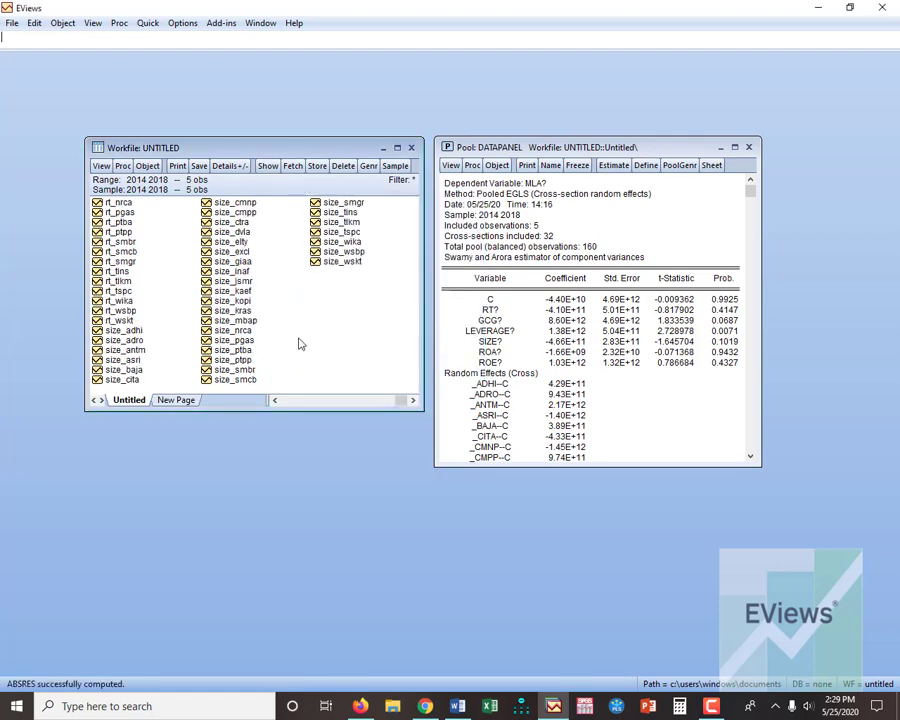
Look through the workfile's series list, checking absres and the company series for each variable.
{"action": "scroll", "coordinate": [298, 344], "scroll_direction": "up", "scroll_amount": 6}
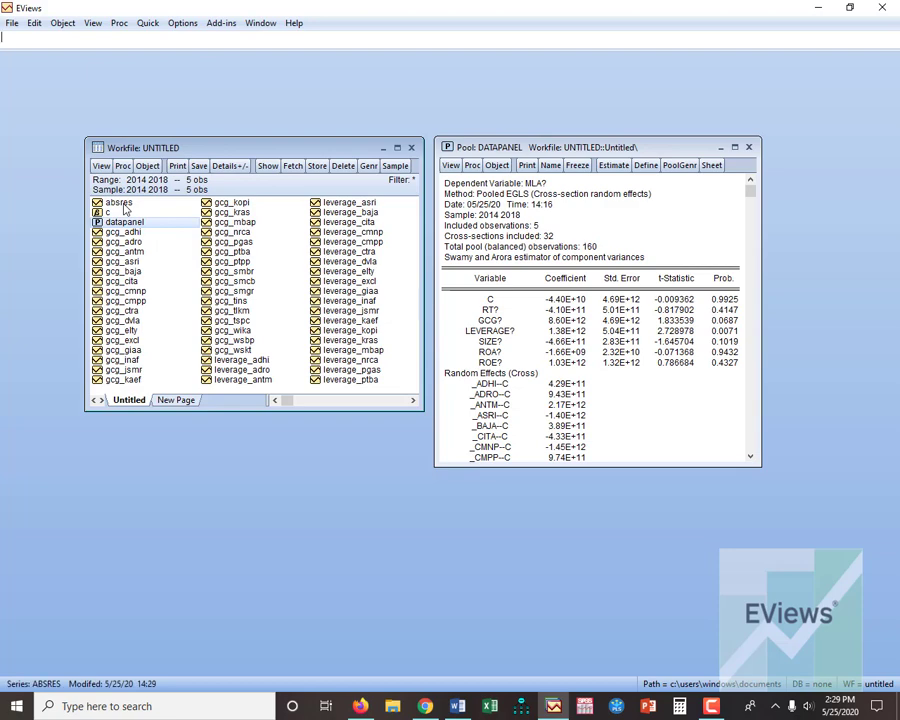
{"action": "scroll", "coordinate": [181, 263], "scroll_direction": "down", "scroll_amount": 5}
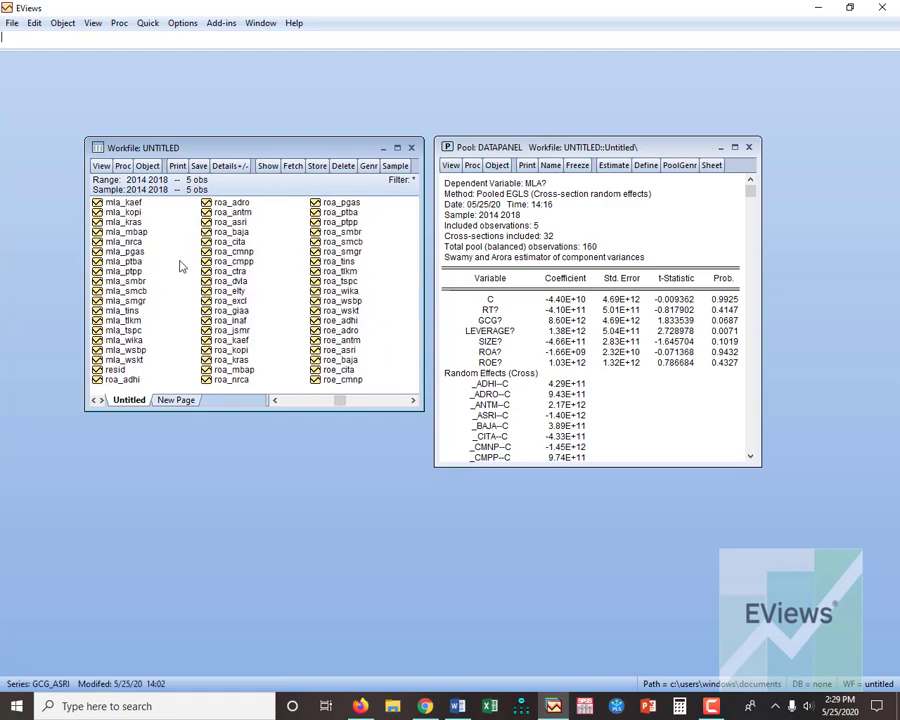
{"action": "scroll", "coordinate": [181, 266], "scroll_direction": "down", "scroll_amount": 2}
{"action": "scroll", "coordinate": [128, 352], "scroll_direction": "up", "scroll_amount": 1}
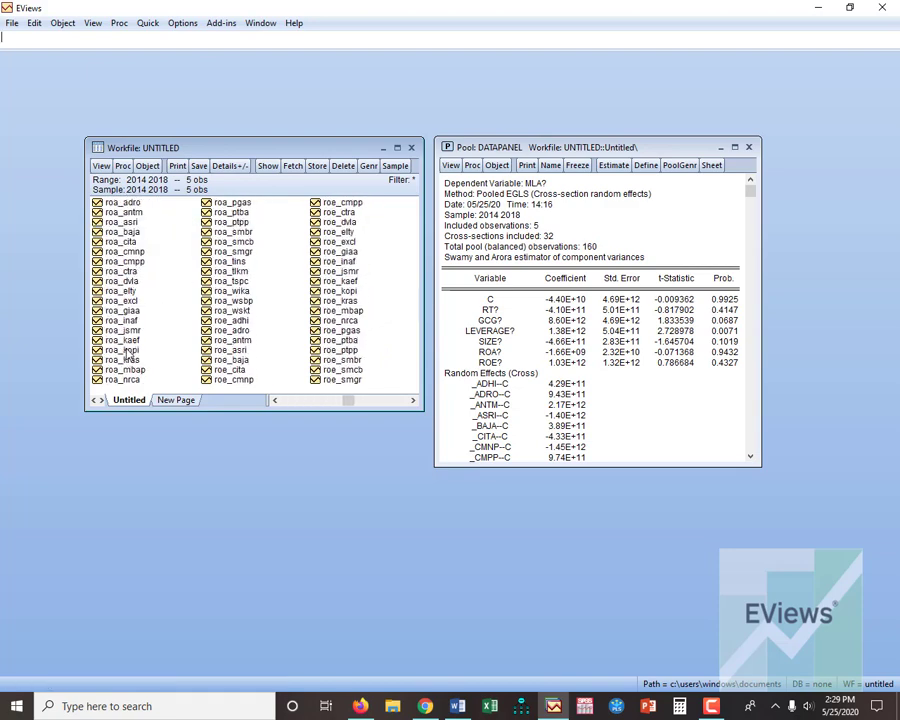
{"action": "scroll", "coordinate": [128, 351], "scroll_direction": "down", "scroll_amount": 3}
{"action": "scroll", "coordinate": [128, 351], "scroll_direction": "up", "scroll_amount": 1}
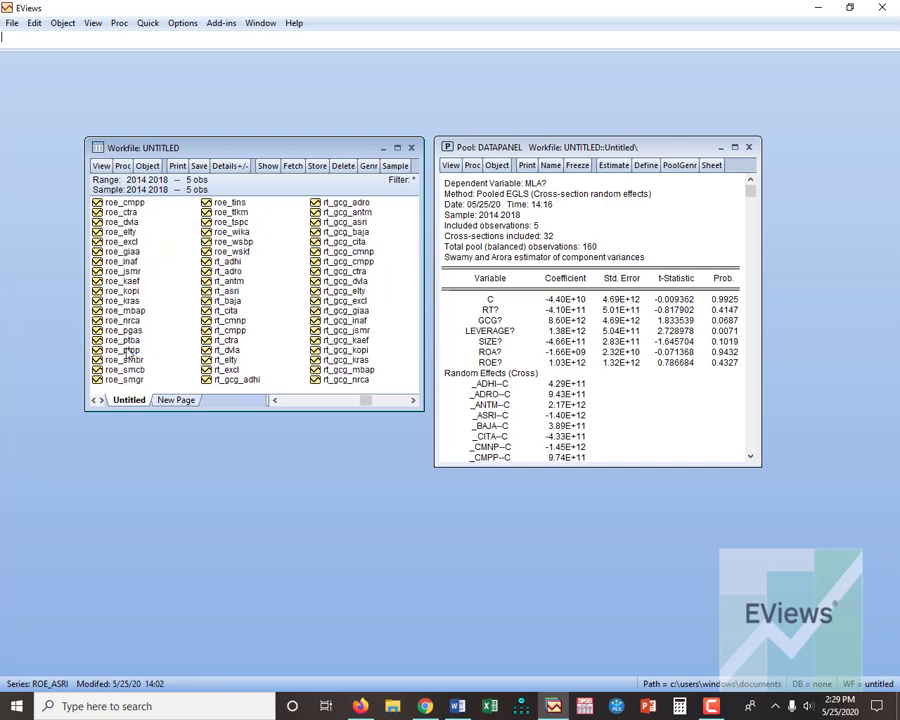
{"action": "scroll", "coordinate": [128, 351], "scroll_direction": "up", "scroll_amount": 7}
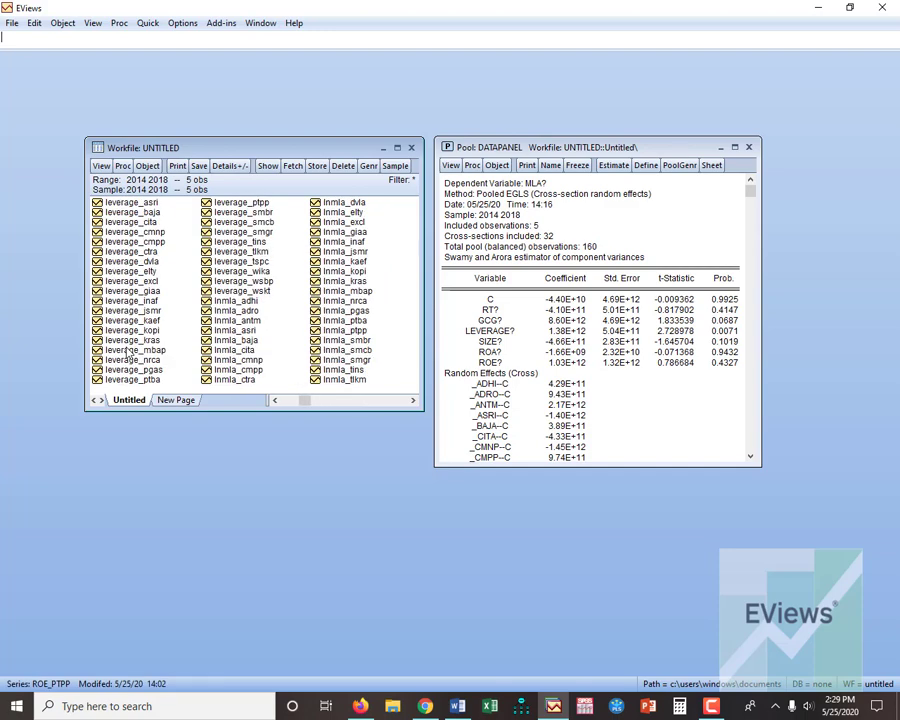
{"action": "scroll", "coordinate": [128, 352], "scroll_direction": "down", "scroll_amount": 5}
{"action": "scroll", "coordinate": [128, 351], "scroll_direction": "down", "scroll_amount": 4}
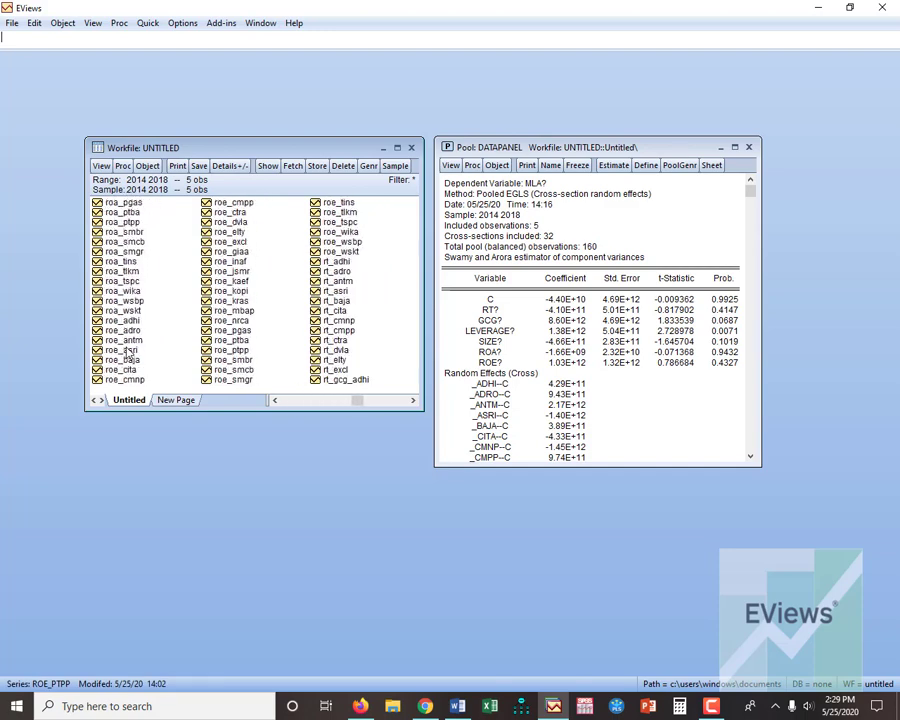
{"action": "scroll", "coordinate": [128, 352], "scroll_direction": "up", "scroll_amount": 1}
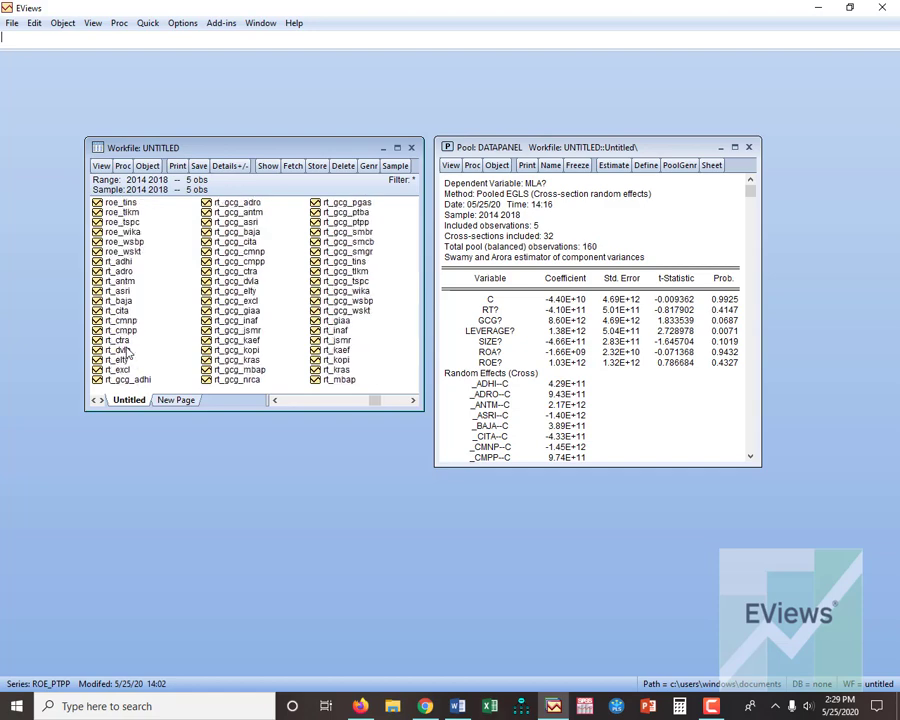
{"action": "scroll", "coordinate": [128, 351], "scroll_direction": "down", "scroll_amount": 2}
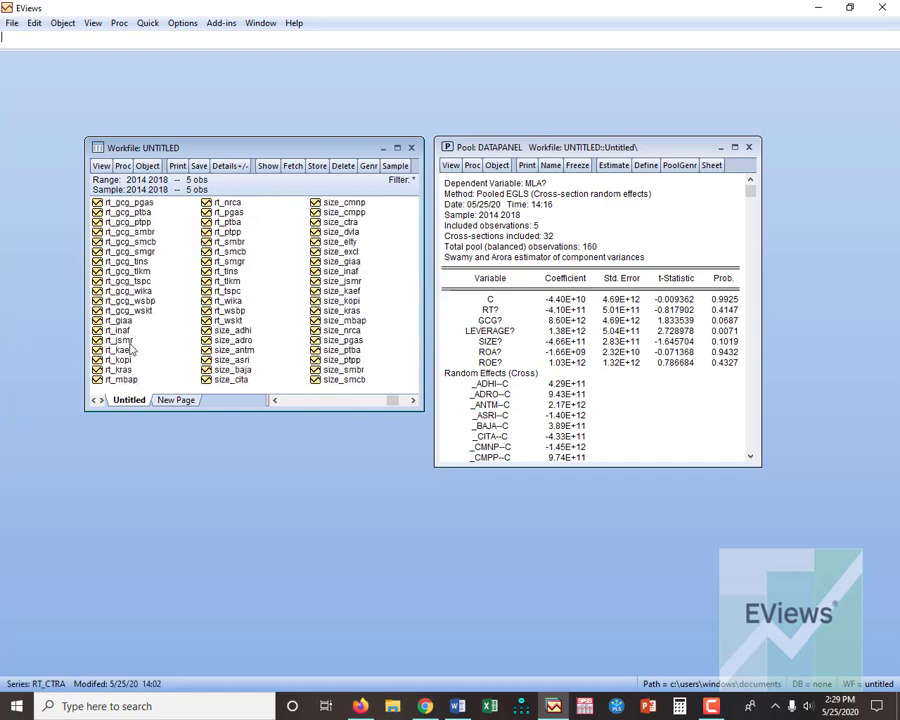
{"action": "scroll", "coordinate": [155, 281], "scroll_direction": "up", "scroll_amount": 6}
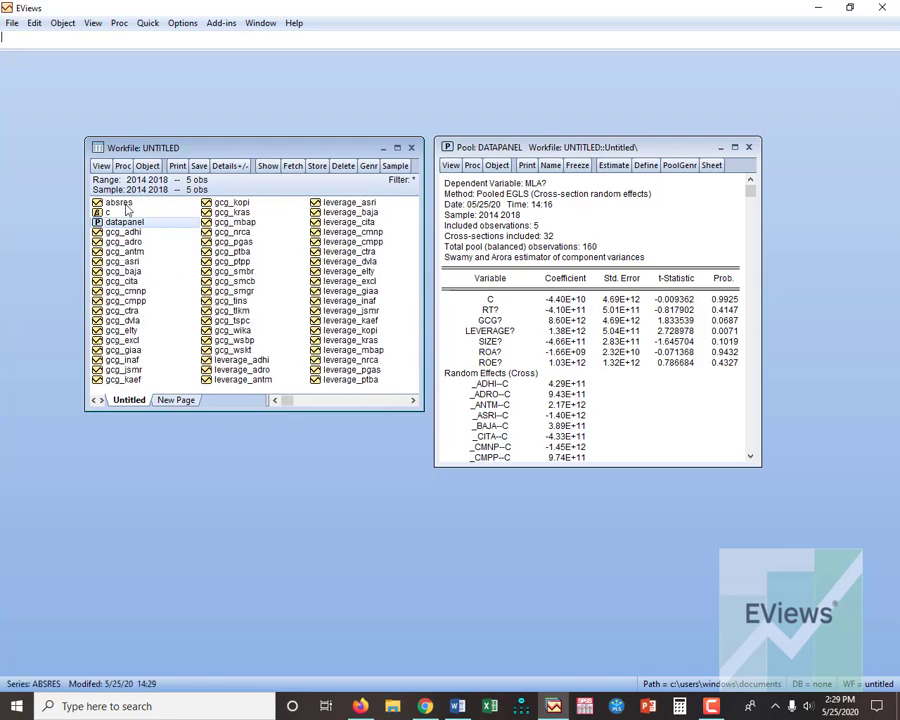
{"action": "scroll", "coordinate": [155, 268], "scroll_direction": "down", "scroll_amount": 2}
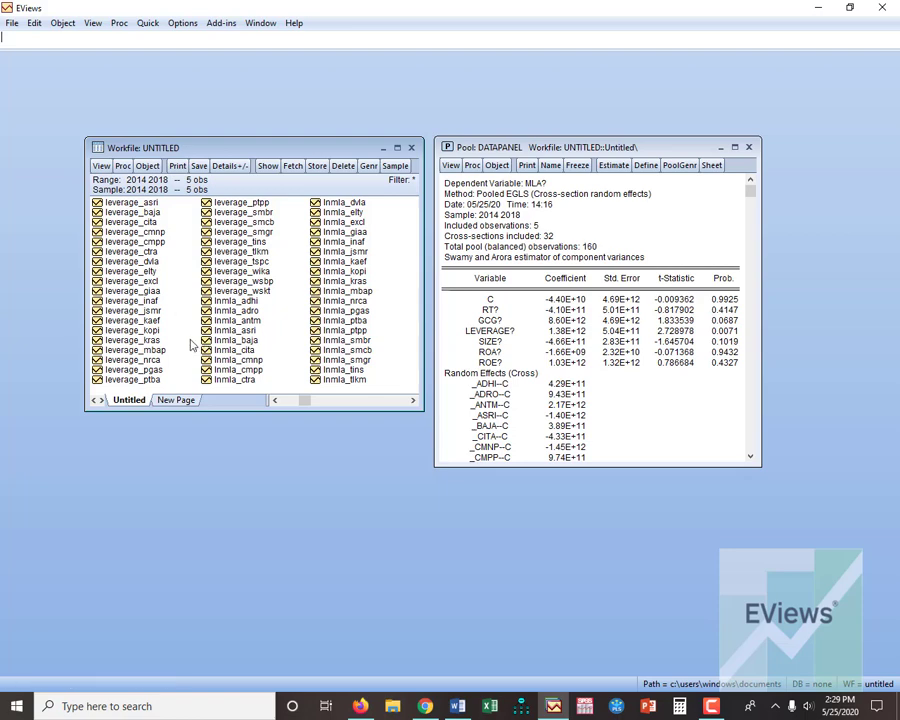
{"action": "scroll", "coordinate": [160, 338], "scroll_direction": "up", "scroll_amount": 1}
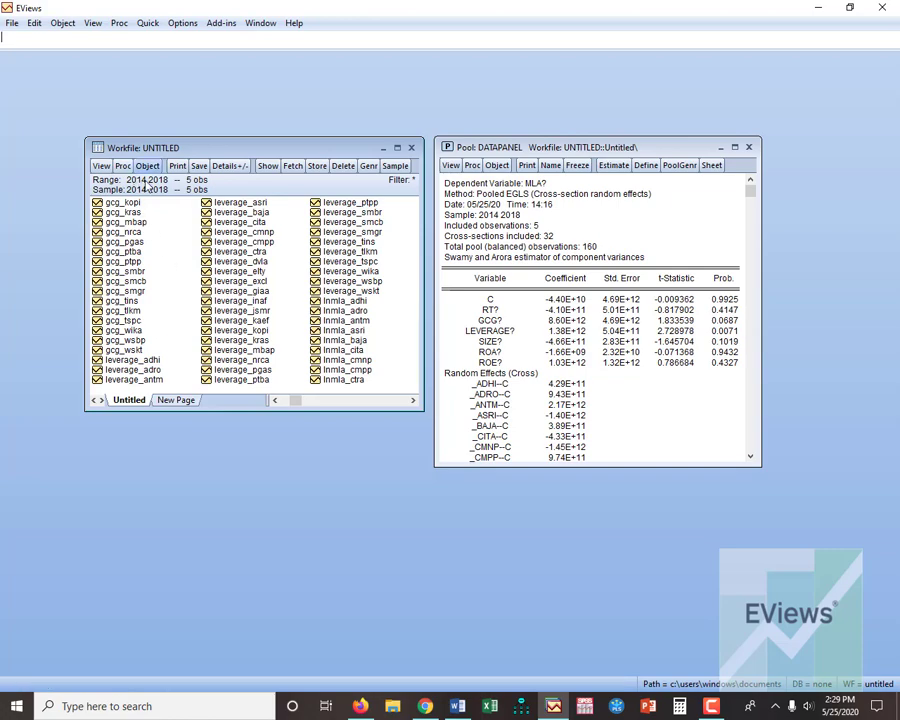
Try to estimate the datapanel pool with resid as the dependent variable, keeping the existing regressors and random cross-section effects.
{"action": "left_click", "coordinate": [613, 165]}
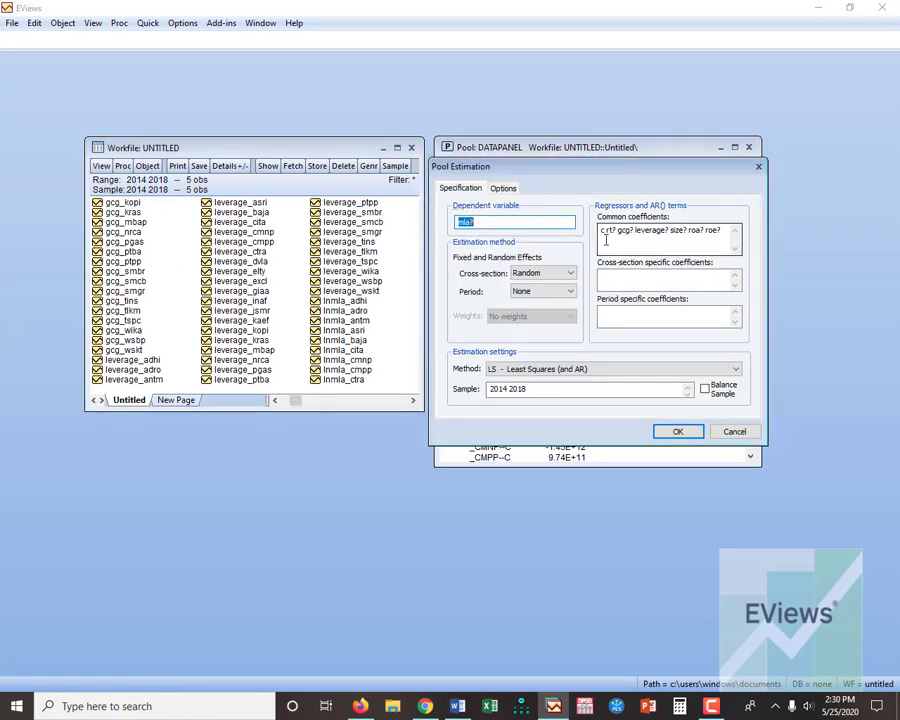
{"action": "left_click", "coordinate": [494, 224]}
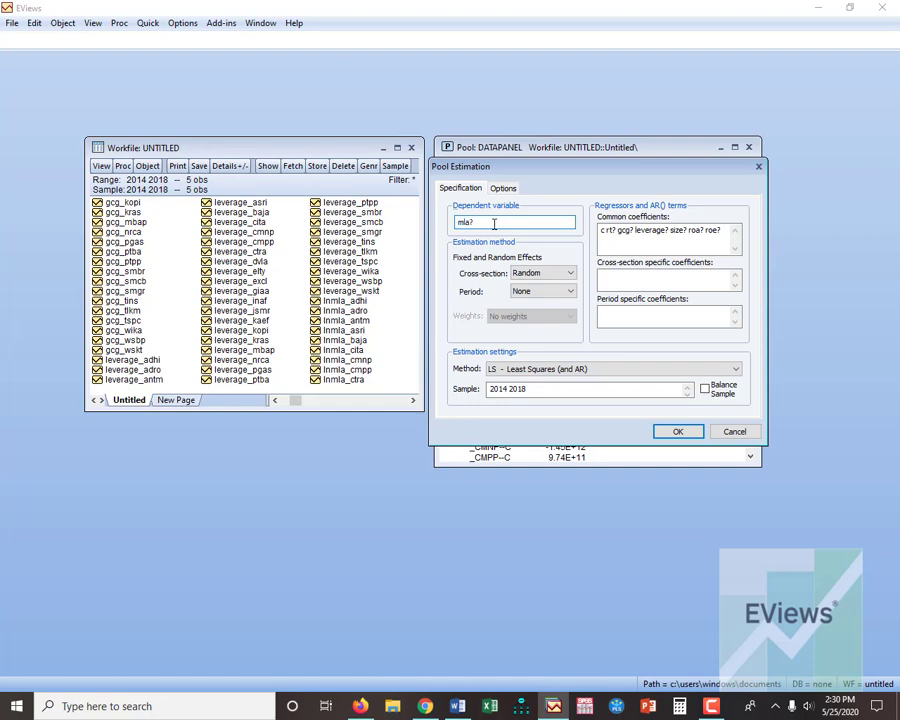
{"action": "left_click_drag", "start_coordinate": [494, 224], "coordinate": [447, 222]}
{"action": "type", "text": "resid"}
{"action": "left_click", "coordinate": [682, 433]}
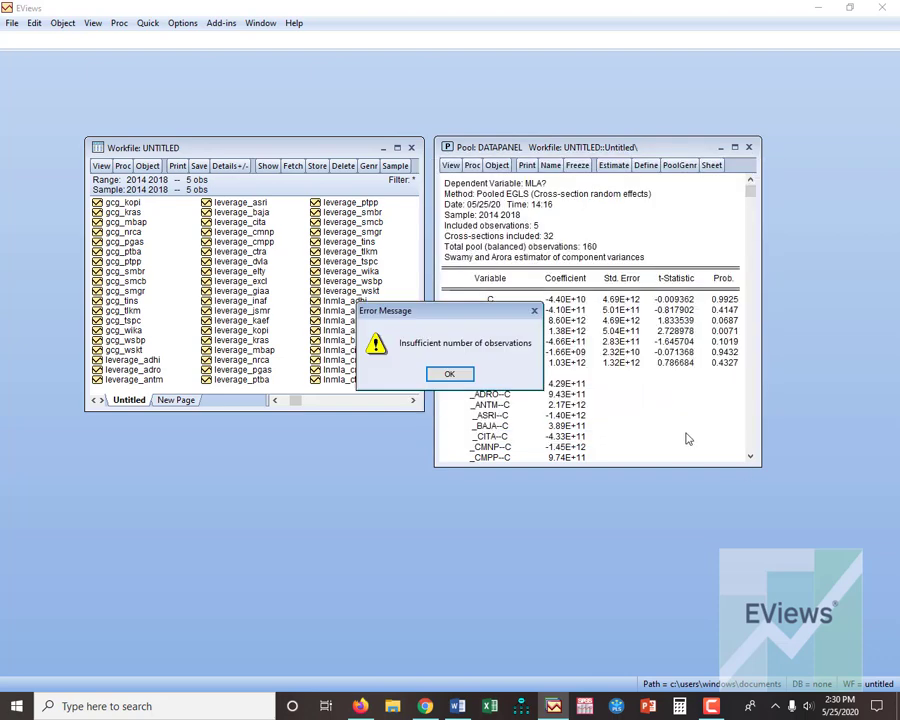
{"action": "left_click", "coordinate": [449, 374]}
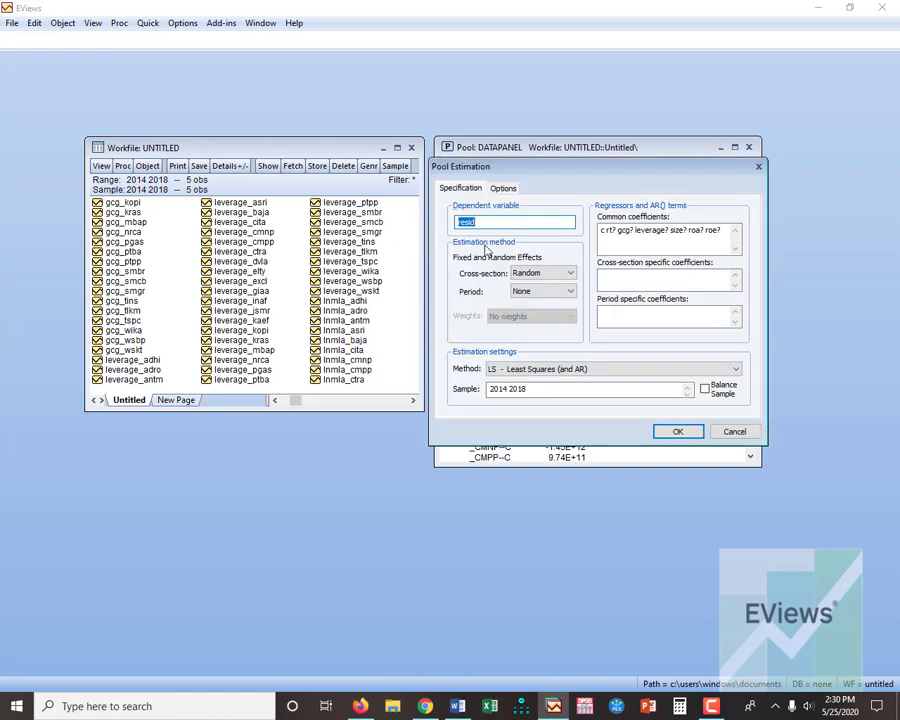
Try the pool estimation with absres as the dependent variable on the same regressors.
{"action": "double_click", "coordinate": [488, 222]}
{"action": "type", "text": "absres"}
{"action": "left_click", "coordinate": [678, 431]}
{"action": "left_click", "coordinate": [454, 374]}
Try the pool estimation with absres? as the dependent variable, using the pool wildcard for the company series.
{"action": "left_click", "coordinate": [495, 222]}
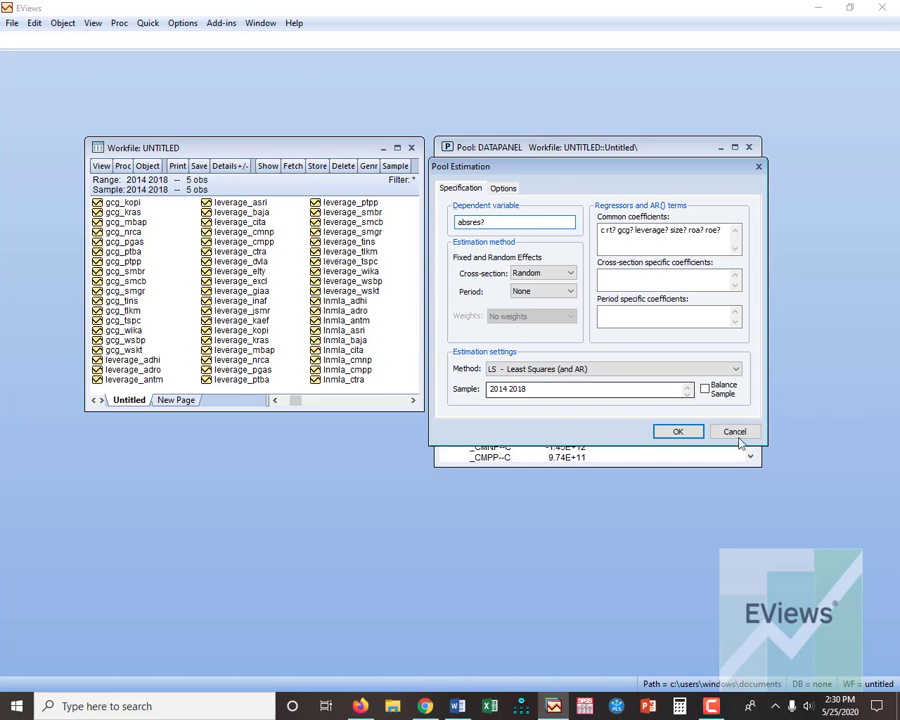
{"action": "left_click", "coordinate": [688, 434]}
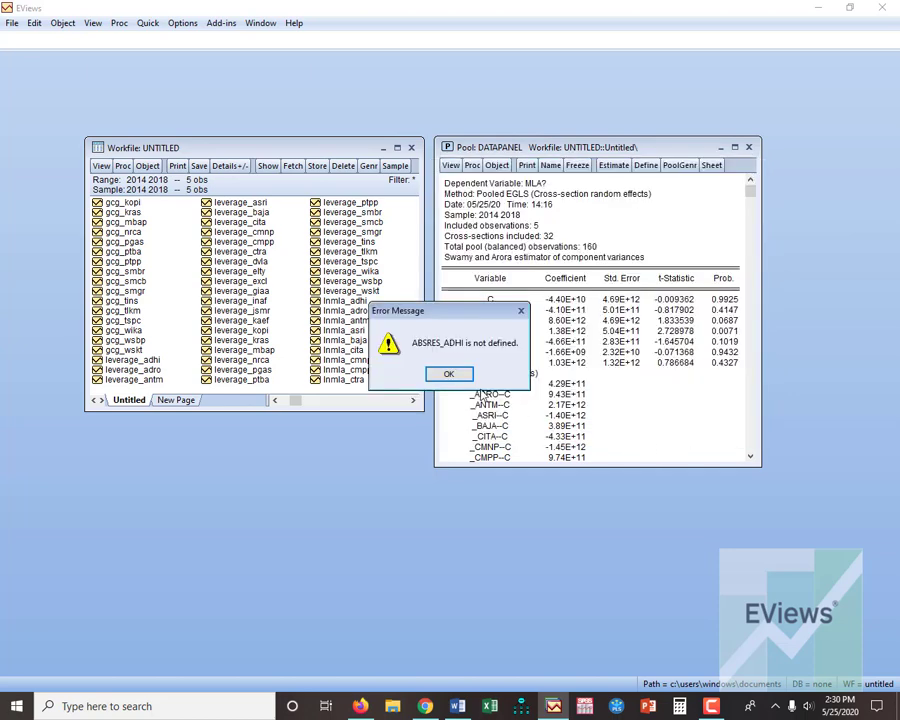
{"action": "left_click", "coordinate": [457, 378]}
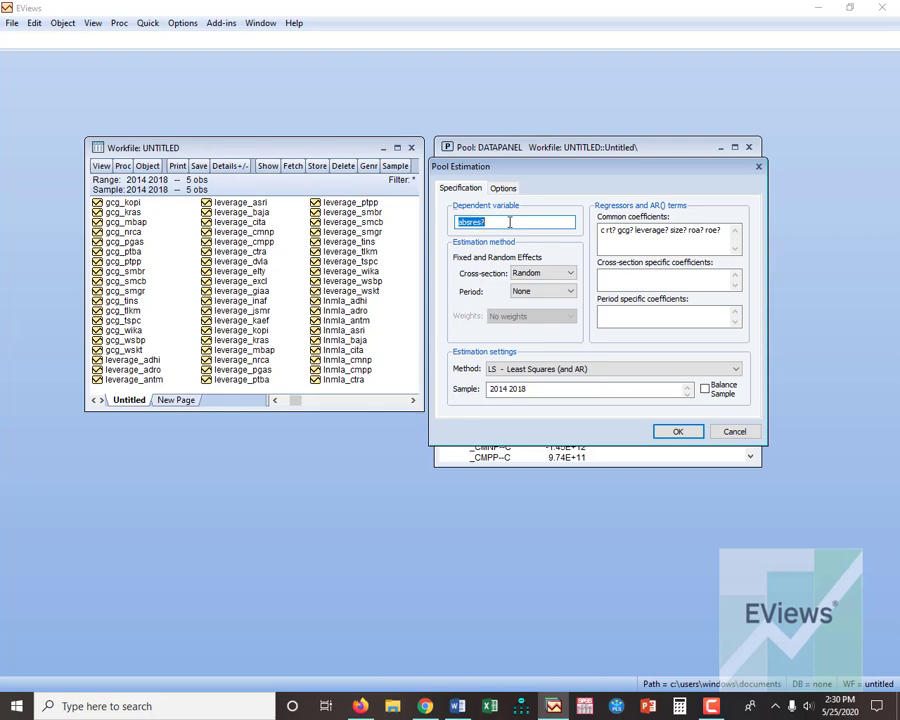
{"action": "key", "text": "Return"}
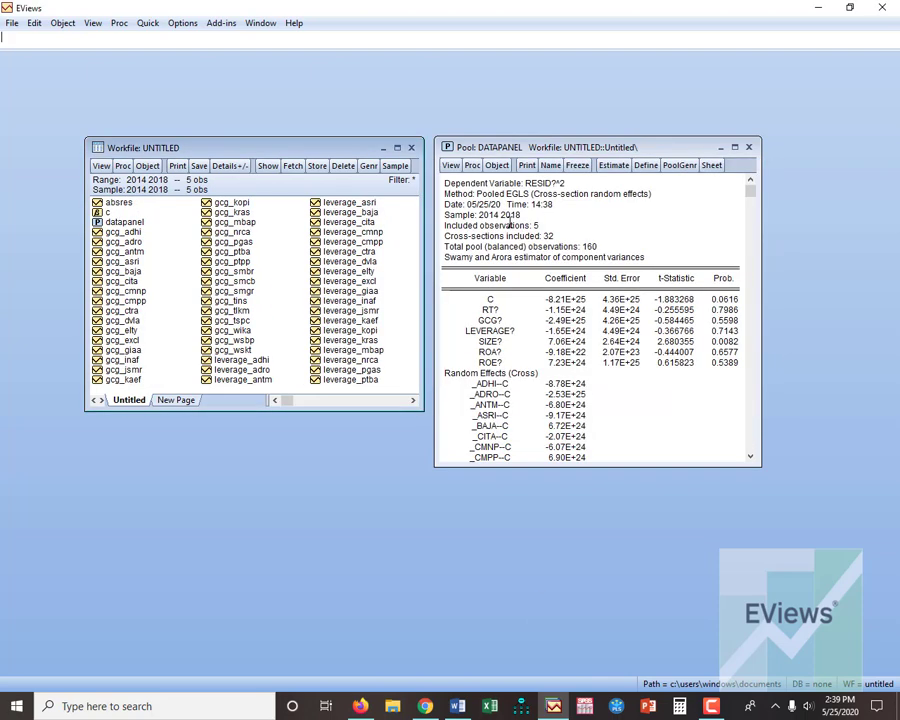
Try to replace the dependent variable resid?^2 with absres in the pool estimation, and abandon the estimation.
{"action": "left_click", "coordinate": [613, 165]}
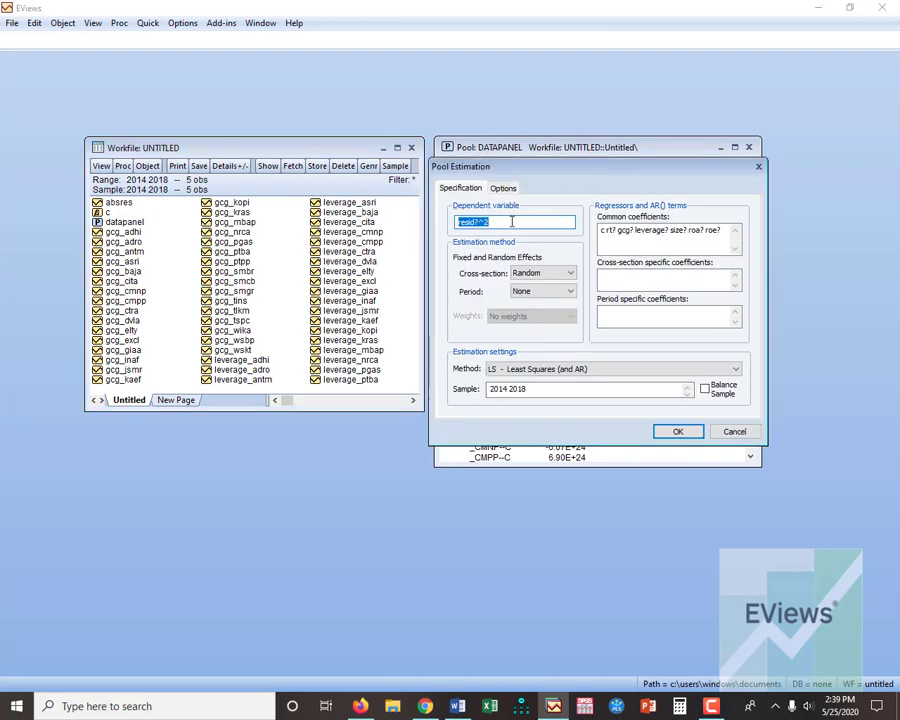
{"action": "key", "text": "BackSpace"}
{"action": "type", "text": "ab"}
{"action": "type", "text": "sres"}
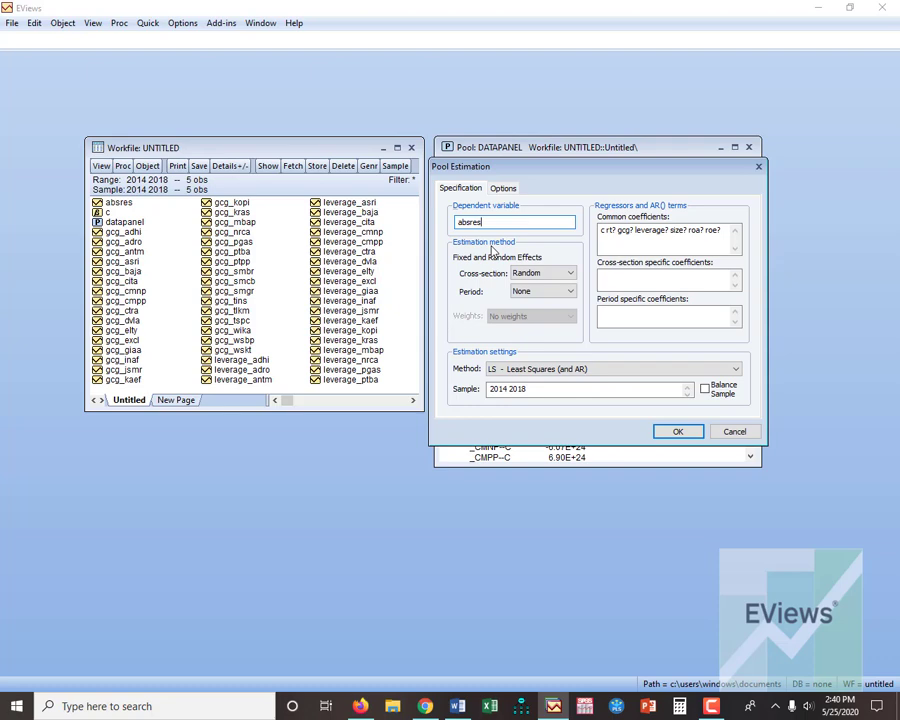
{"action": "left_click", "coordinate": [677, 432]}
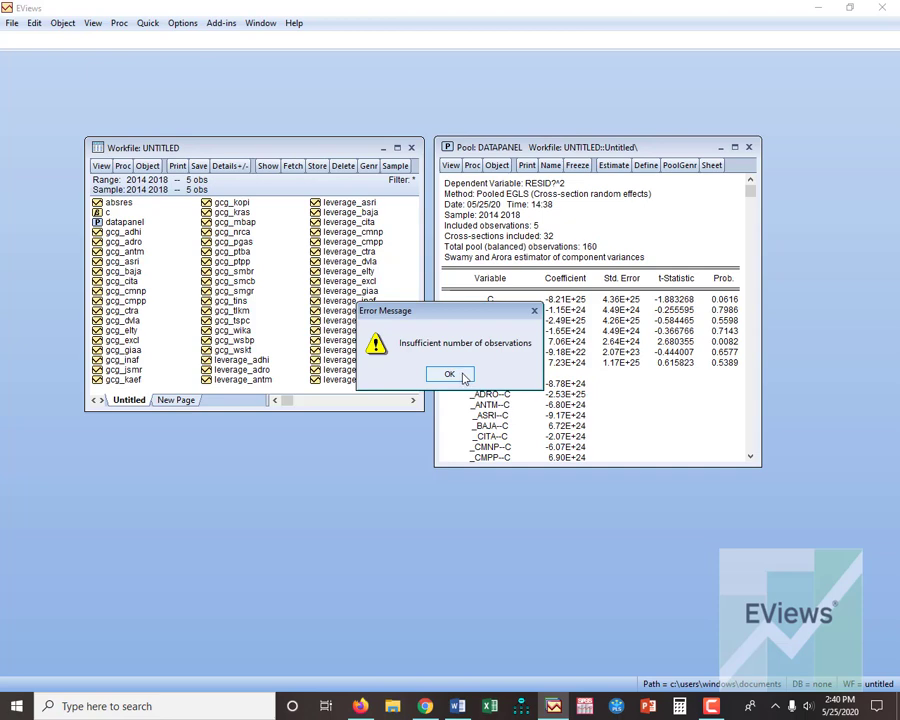
{"action": "left_click", "coordinate": [534, 312]}
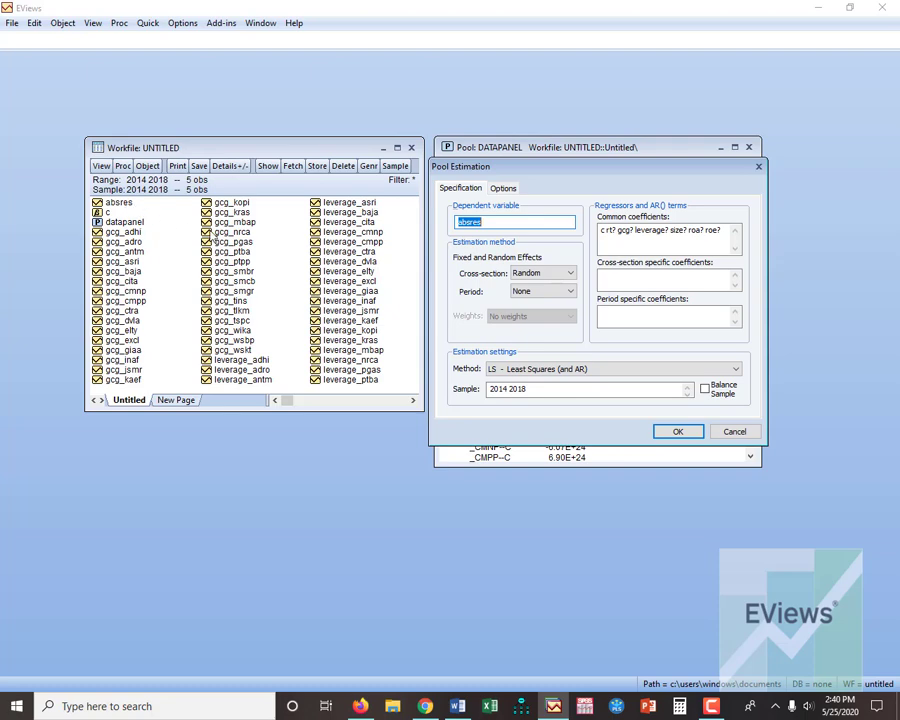
{"action": "left_click", "coordinate": [735, 431]}
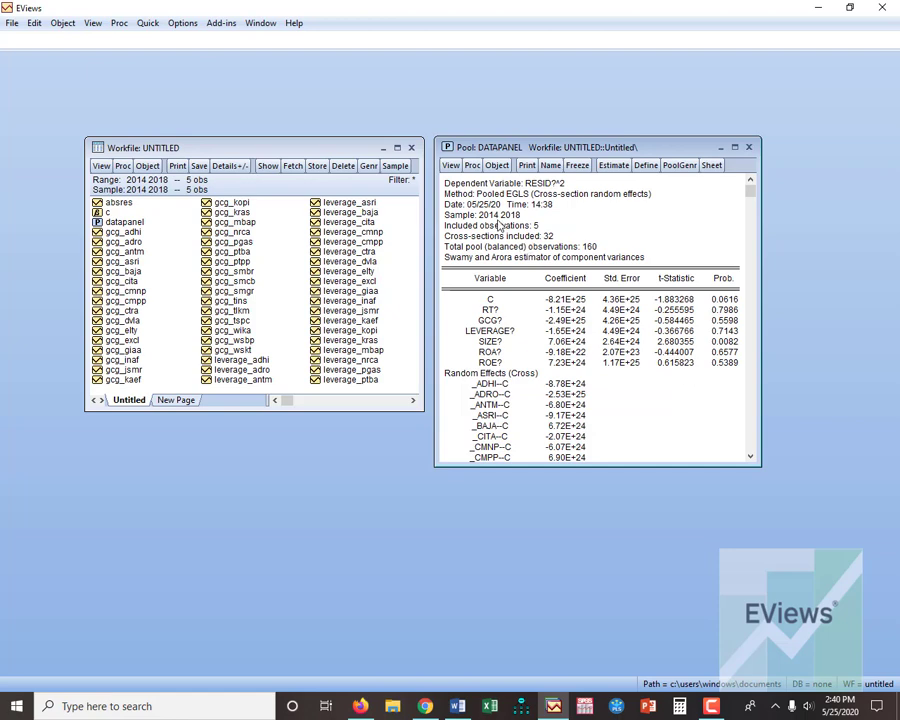
Make residual series from the datapanel estimation and look through the workfile for the per-company resid series.
{"action": "left_click", "coordinate": [472, 166]}
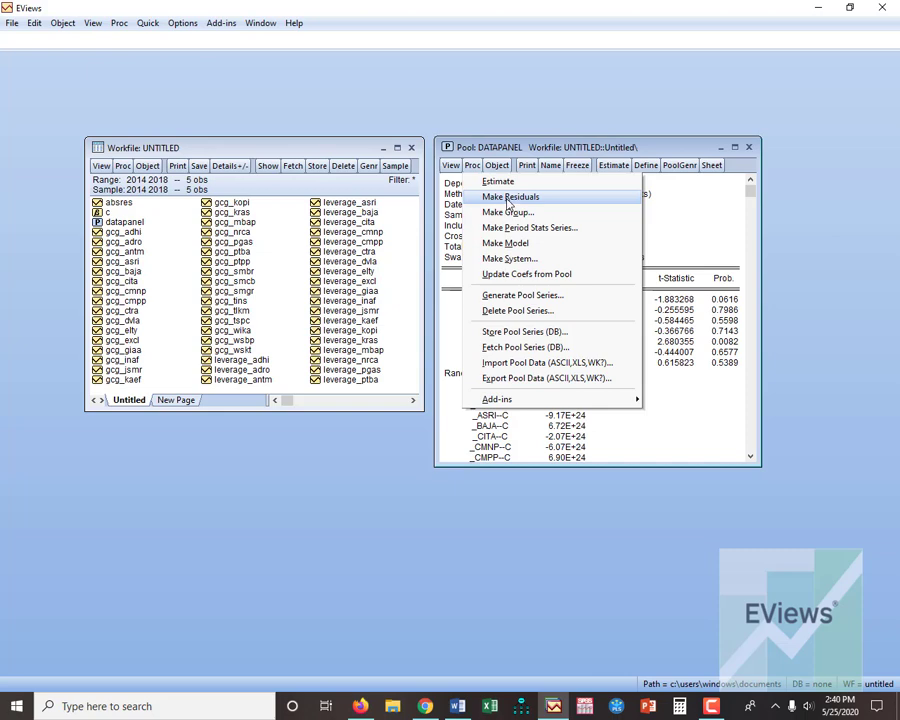
{"action": "left_click", "coordinate": [508, 200]}
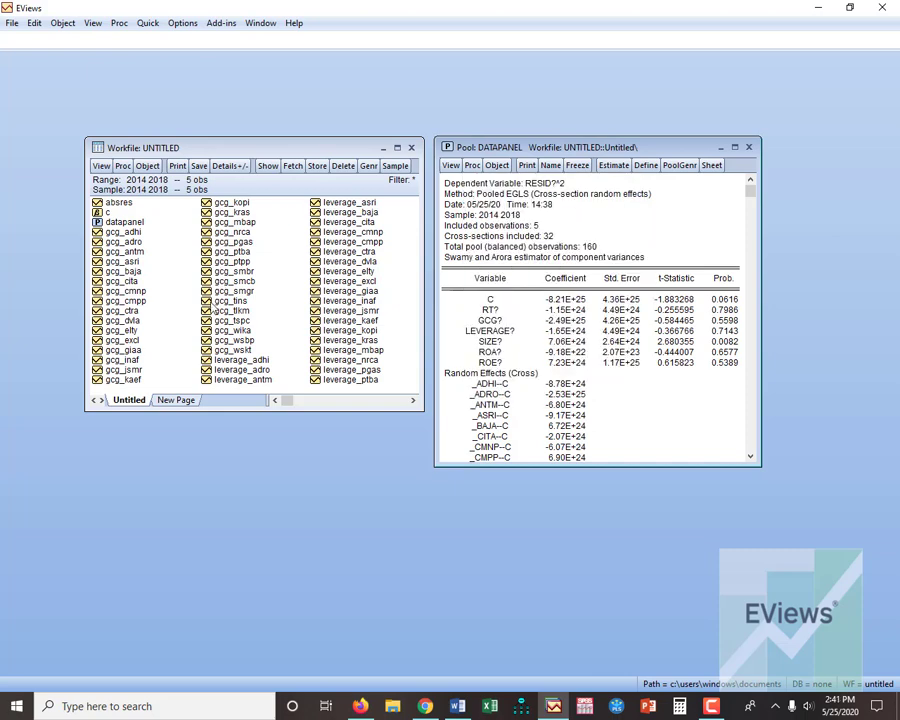
{"action": "scroll", "coordinate": [150, 218], "scroll_direction": "down", "scroll_amount": 2}
{"action": "scroll", "coordinate": [207, 314], "scroll_direction": "down", "scroll_amount": 6}
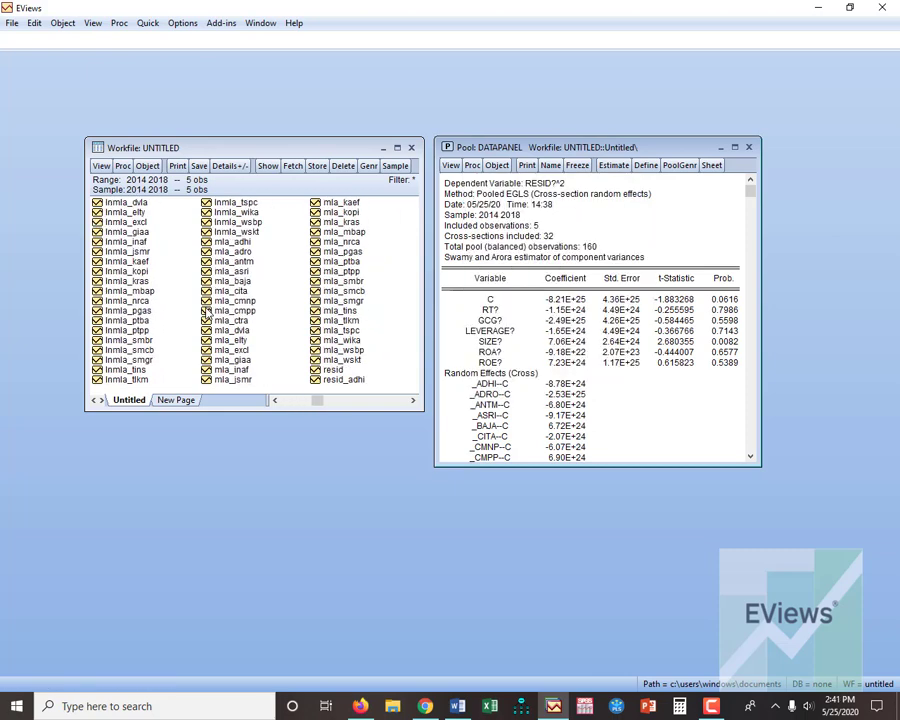
{"action": "scroll", "coordinate": [205, 313], "scroll_direction": "down", "scroll_amount": 3}
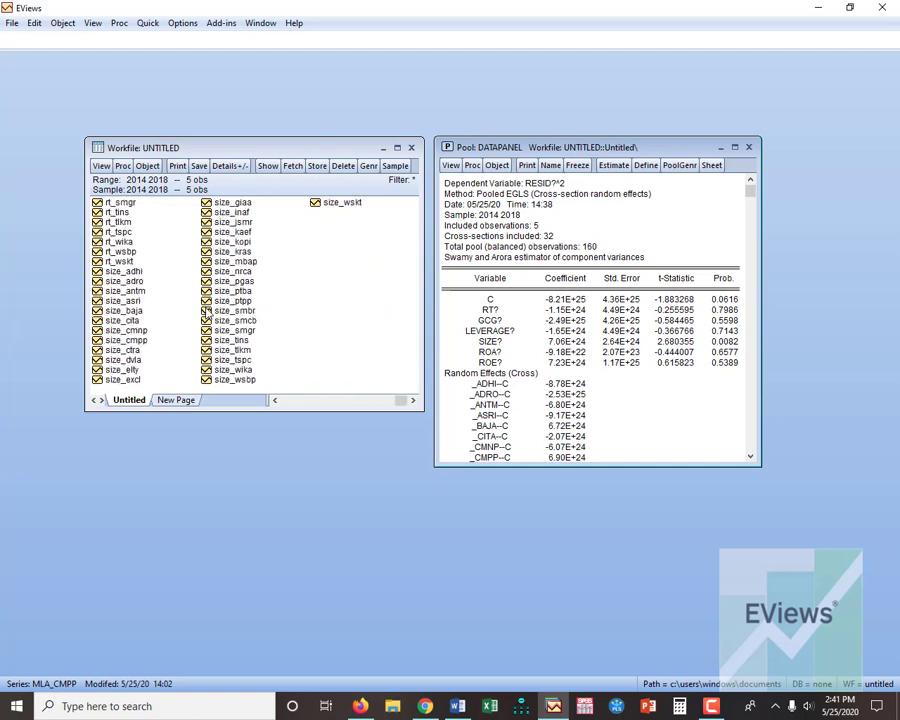
{"action": "scroll", "coordinate": [205, 313], "scroll_direction": "up", "scroll_amount": 2}
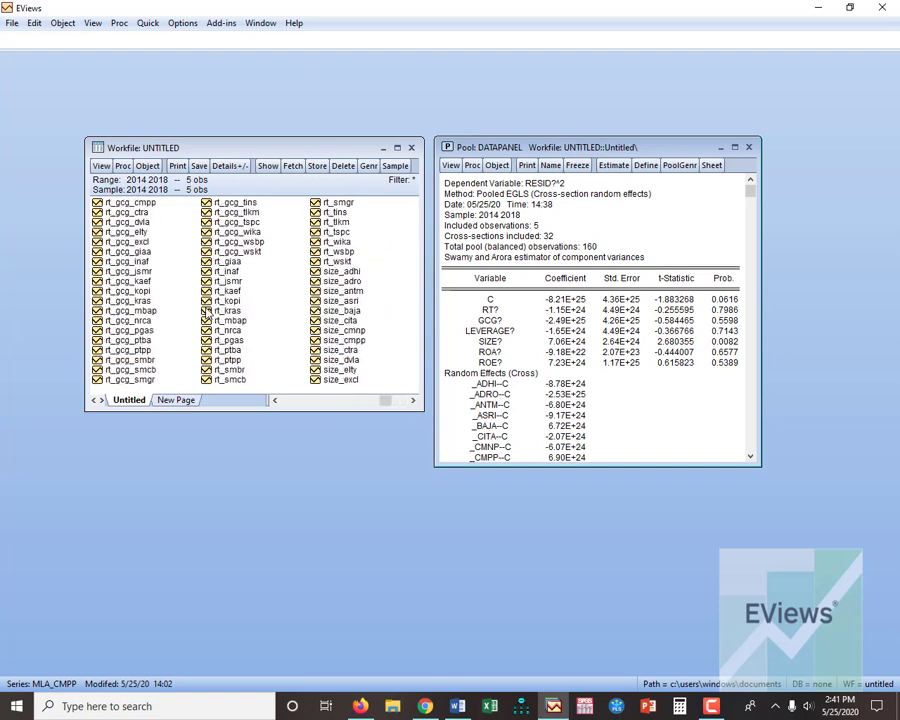
{"action": "scroll", "coordinate": [287, 342], "scroll_direction": "up", "scroll_amount": 2}
{"action": "scroll", "coordinate": [287, 342], "scroll_direction": "up", "scroll_amount": 4}
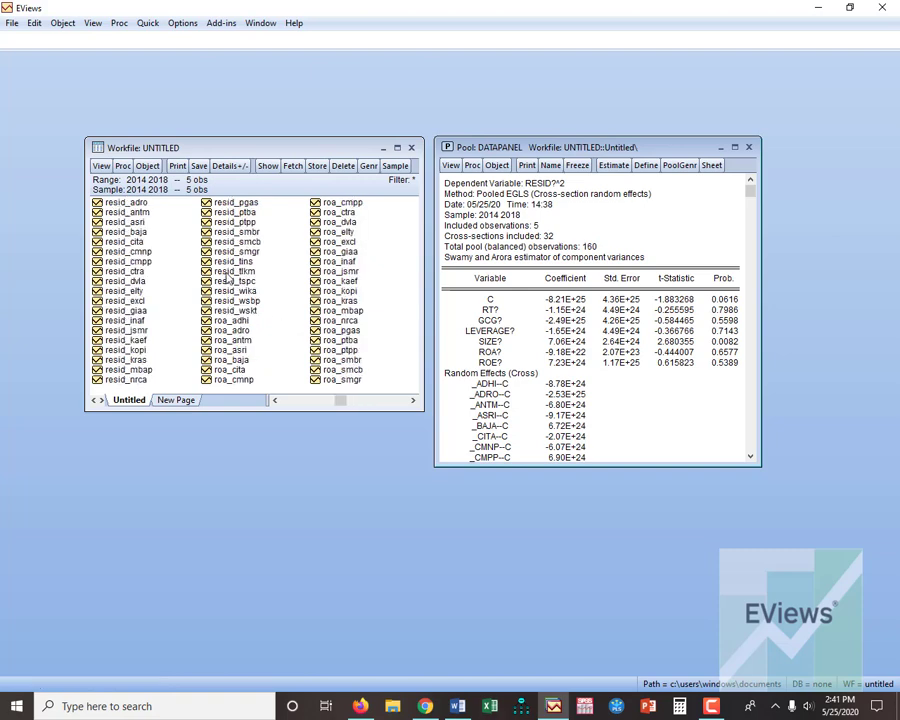
{"action": "scroll", "coordinate": [235, 297], "scroll_direction": "up", "scroll_amount": 2}
{"action": "scroll", "coordinate": [235, 293], "scroll_direction": "up", "scroll_amount": 3}
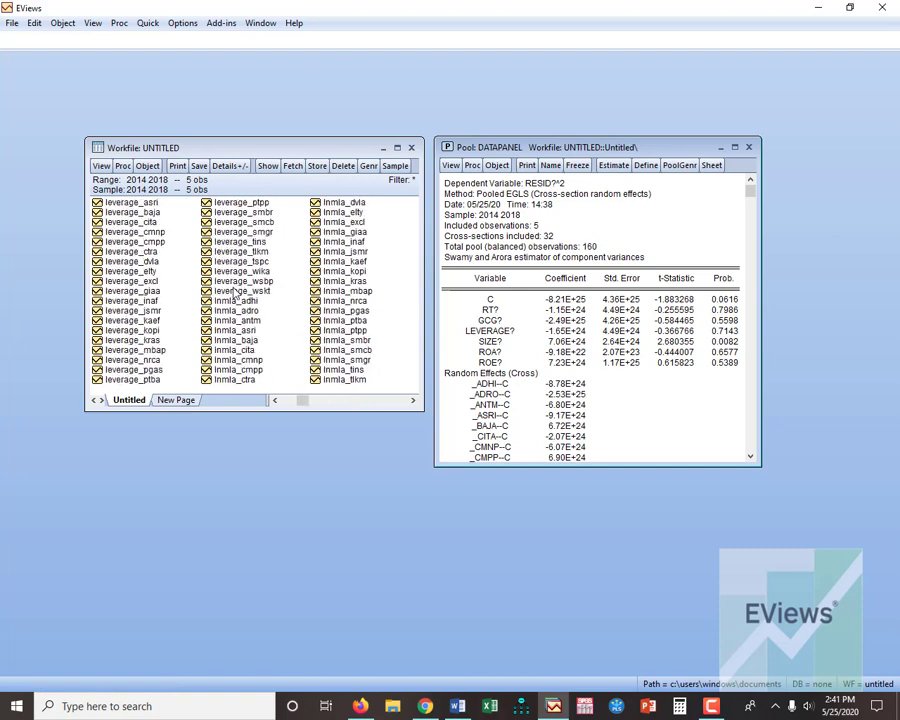
Re-estimate the pool with resid?^2 on c rt? gcg? leverage? size? roa? roe?, keeping random cross-section effects, and read through the output.
{"action": "scroll", "coordinate": [232, 305], "scroll_direction": "down", "scroll_amount": 3}
{"action": "scroll", "coordinate": [232, 305], "scroll_direction": "down", "scroll_amount": 4}
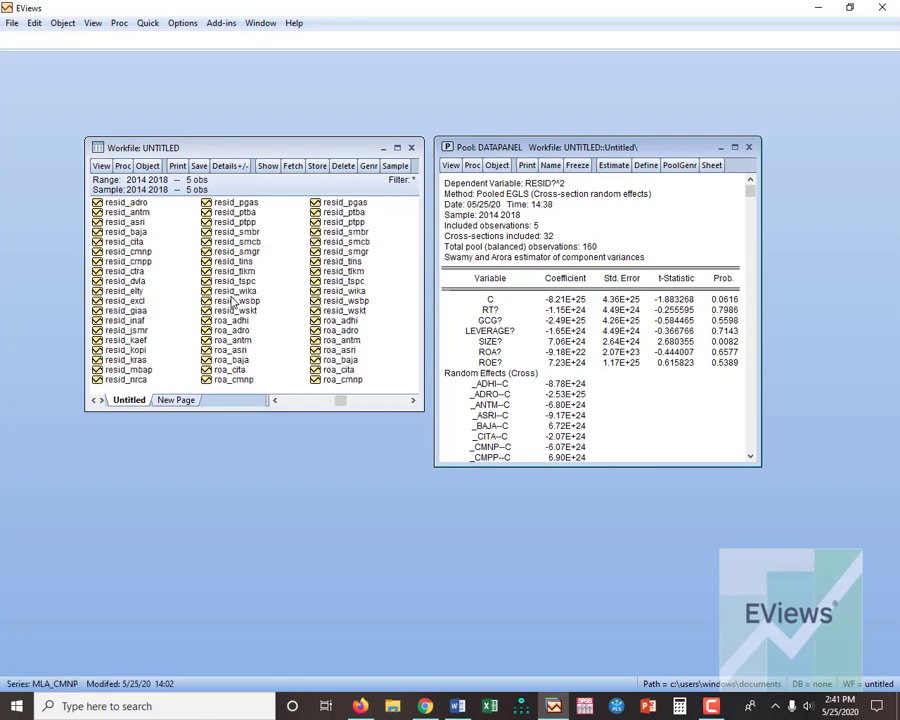
{"action": "scroll", "coordinate": [233, 300], "scroll_direction": "up", "scroll_amount": 3}
{"action": "scroll", "coordinate": [233, 300], "scroll_direction": "up", "scroll_amount": 5}
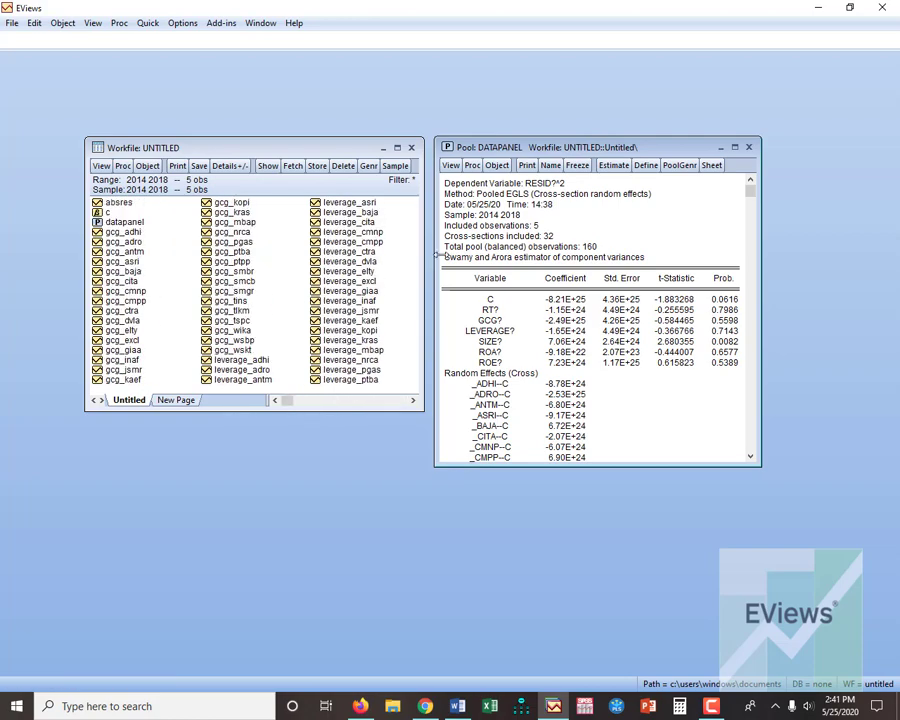
{"action": "left_click", "coordinate": [613, 165]}
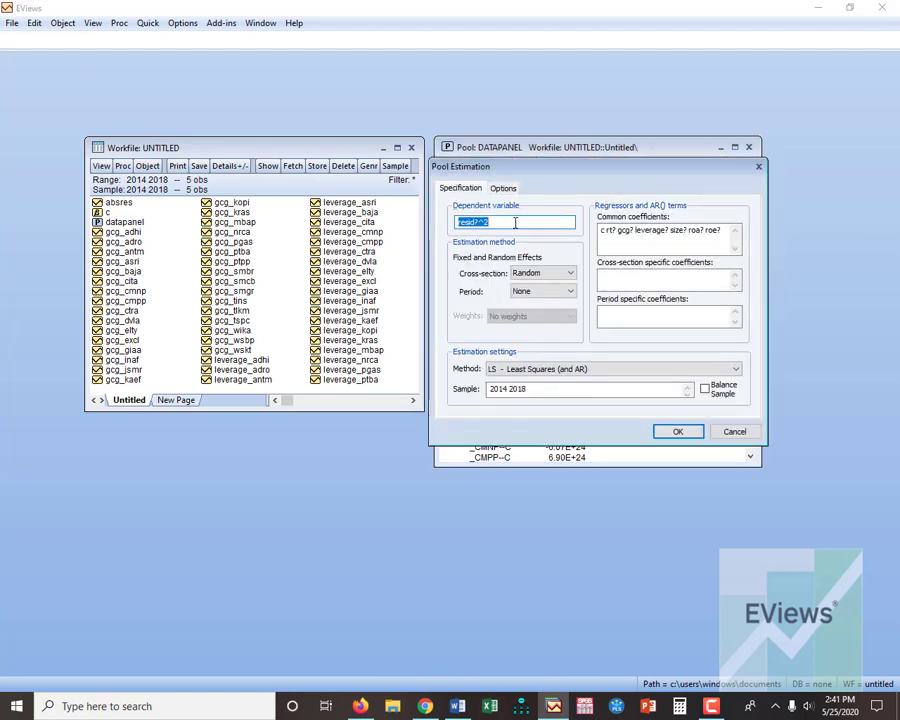
{"action": "left_click", "coordinate": [514, 222]}
{"action": "key", "text": "Home"}
{"action": "key", "text": "shift+Right"}
{"action": "key", "text": "shift+Right"}
{"action": "key", "text": "shift+Right"}
{"action": "key", "text": "shift+Right"}
{"action": "key", "text": "shift+Right"}
{"action": "key", "text": "shift+Right"}
{"action": "key", "text": "Right"}
{"action": "key", "text": "Right"}
{"action": "left_click", "coordinate": [679, 429]}
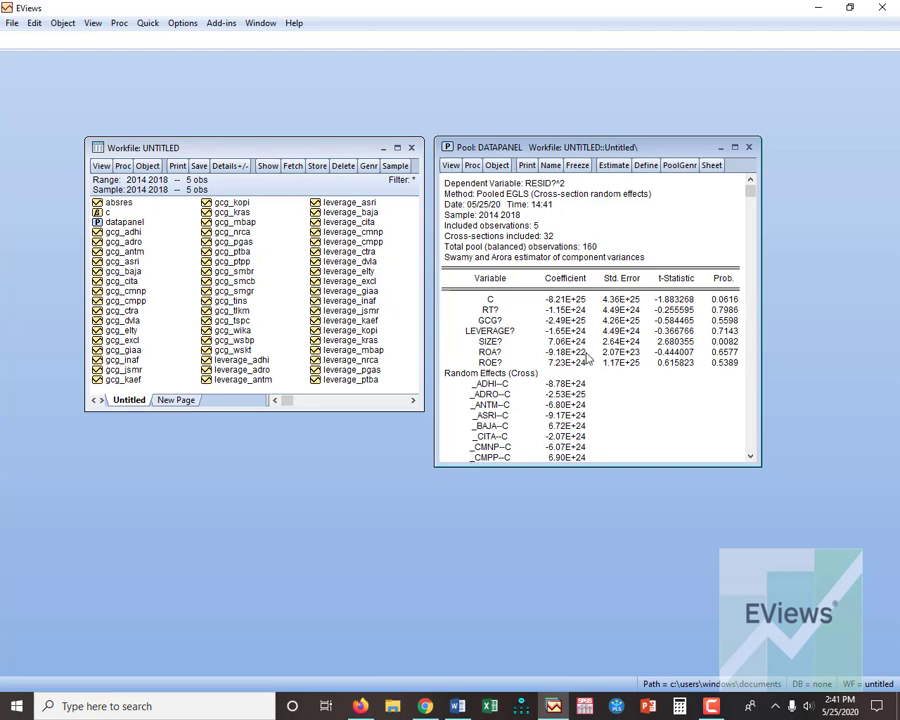
{"action": "scroll", "coordinate": [588, 358], "scroll_direction": "down", "scroll_amount": 10}
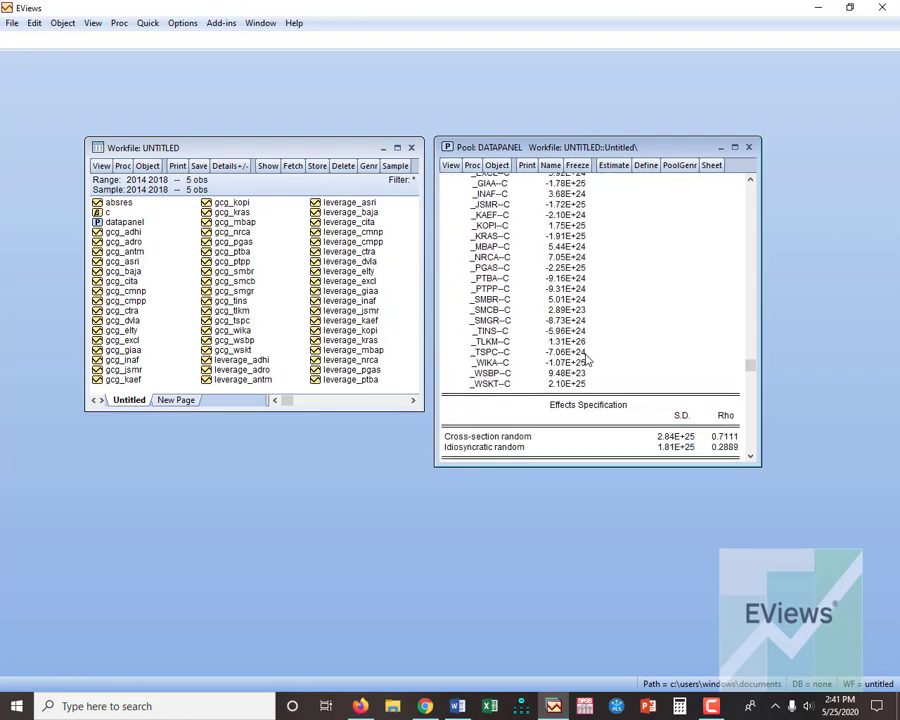
{"action": "scroll", "coordinate": [588, 362], "scroll_direction": "down", "scroll_amount": 5}
{"action": "scroll", "coordinate": [586, 362], "scroll_direction": "up", "scroll_amount": 8}
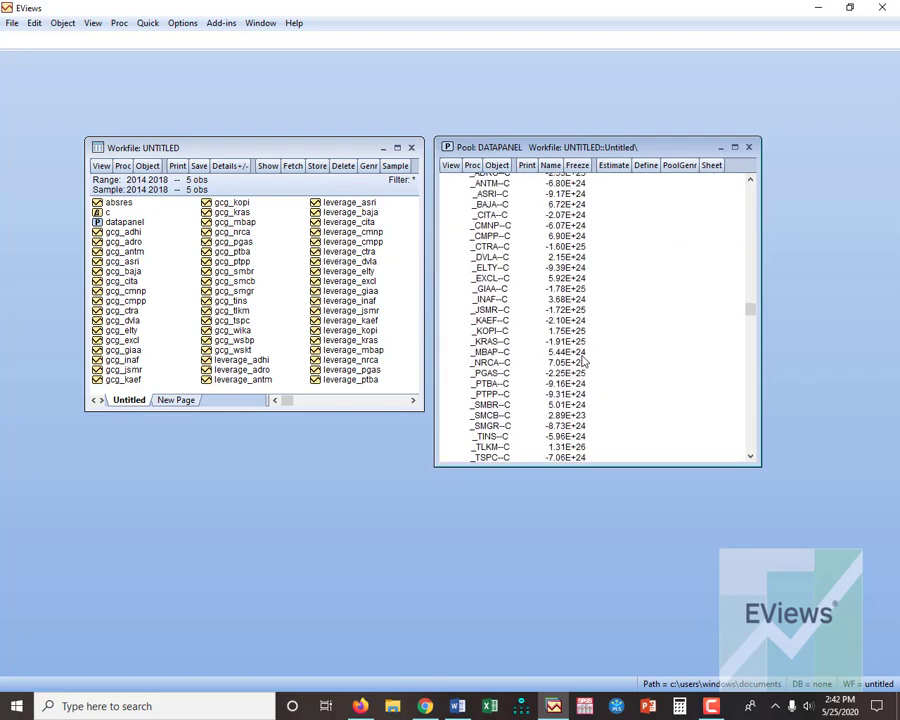
{"action": "scroll", "coordinate": [586, 362], "scroll_direction": "up", "scroll_amount": 7}
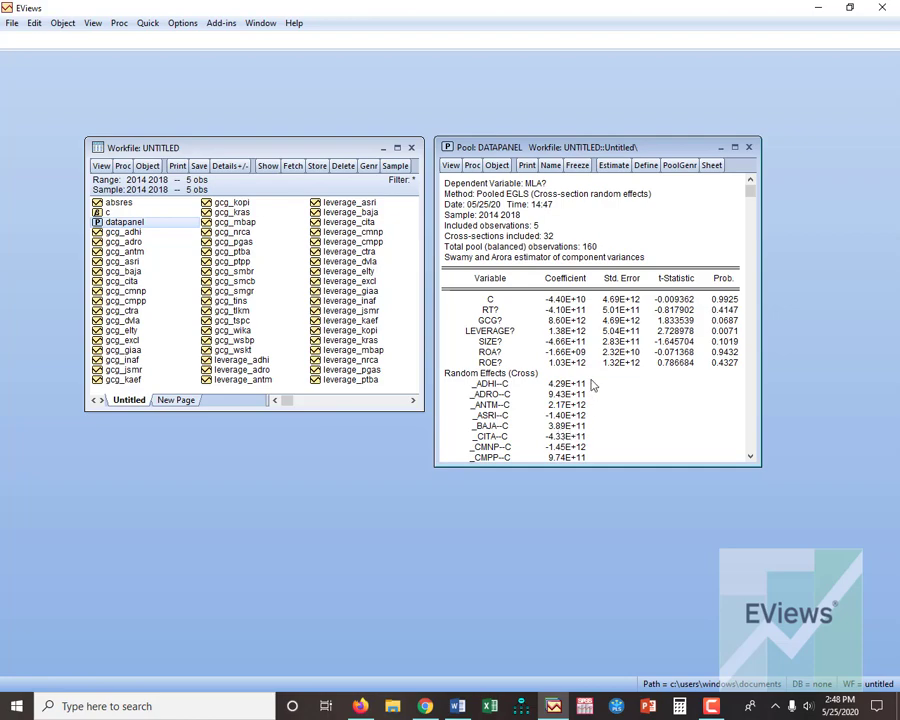
Re-run the pool estimation with mla? as dependent variable on rt? gcg? leverage? size? roa? roe? with random cross-section effects.
{"action": "scroll", "coordinate": [553, 371], "scroll_direction": "down", "scroll_amount": 1}
{"action": "scroll", "coordinate": [553, 371], "scroll_direction": "down", "scroll_amount": 2}
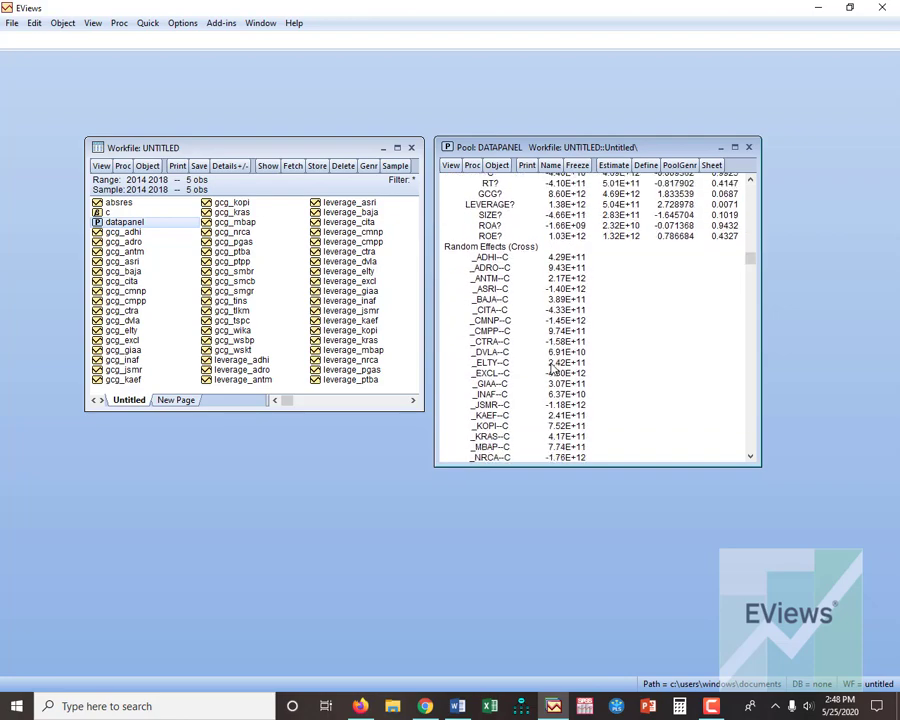
{"action": "left_click", "coordinate": [614, 166]}
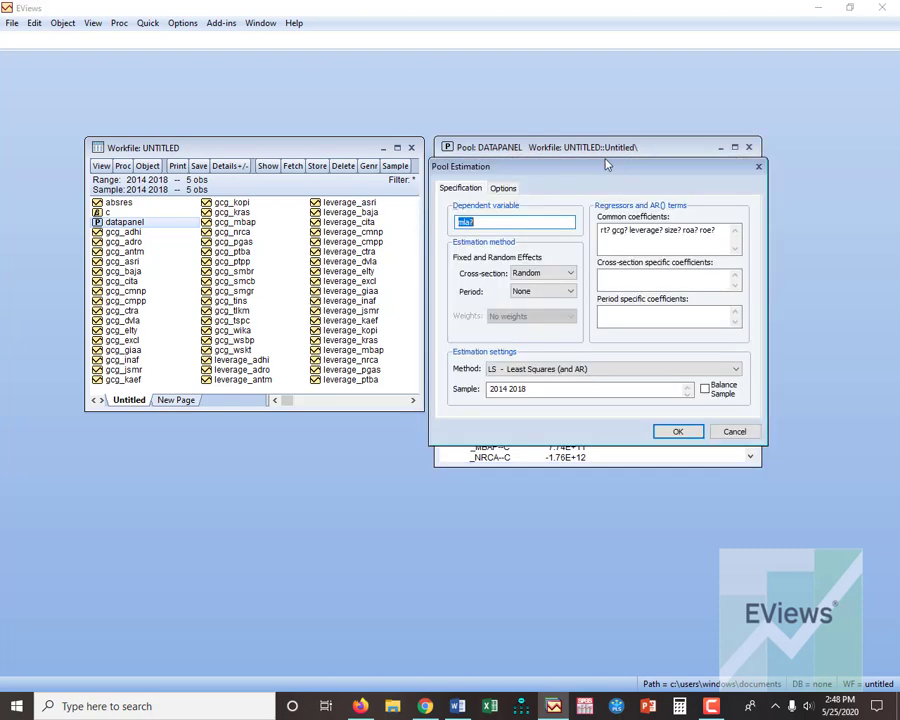
{"action": "left_click", "coordinate": [678, 432]}
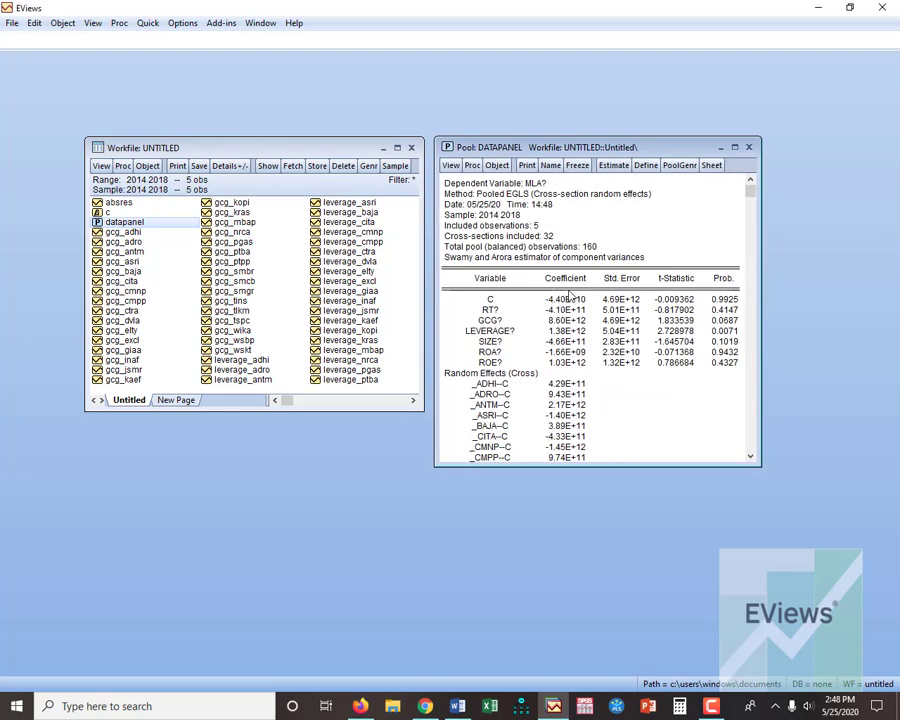
Show the residual correlation matrix of the datapanel estimation and examine the correlations between companies.
{"action": "left_click", "coordinate": [451, 166]}
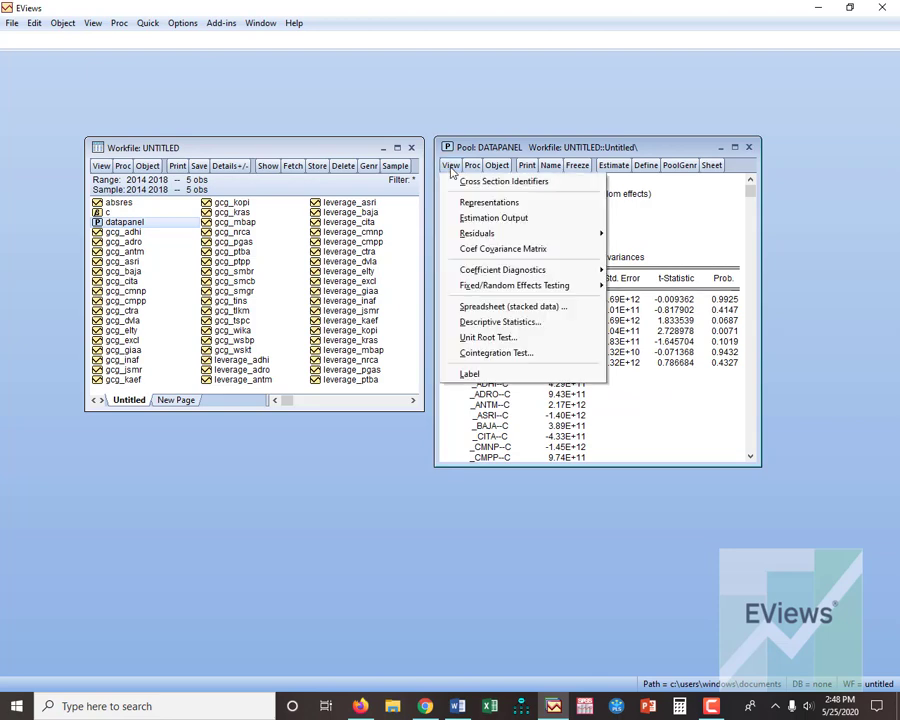
{"action": "mouse_move", "coordinate": [499, 272]}
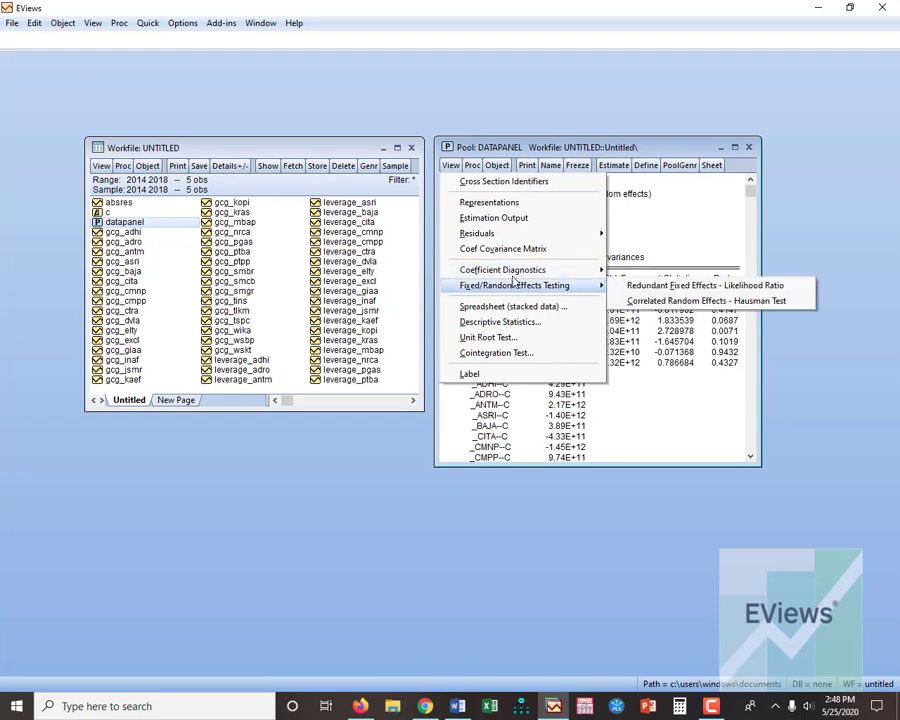
{"action": "mouse_move", "coordinate": [552, 240]}
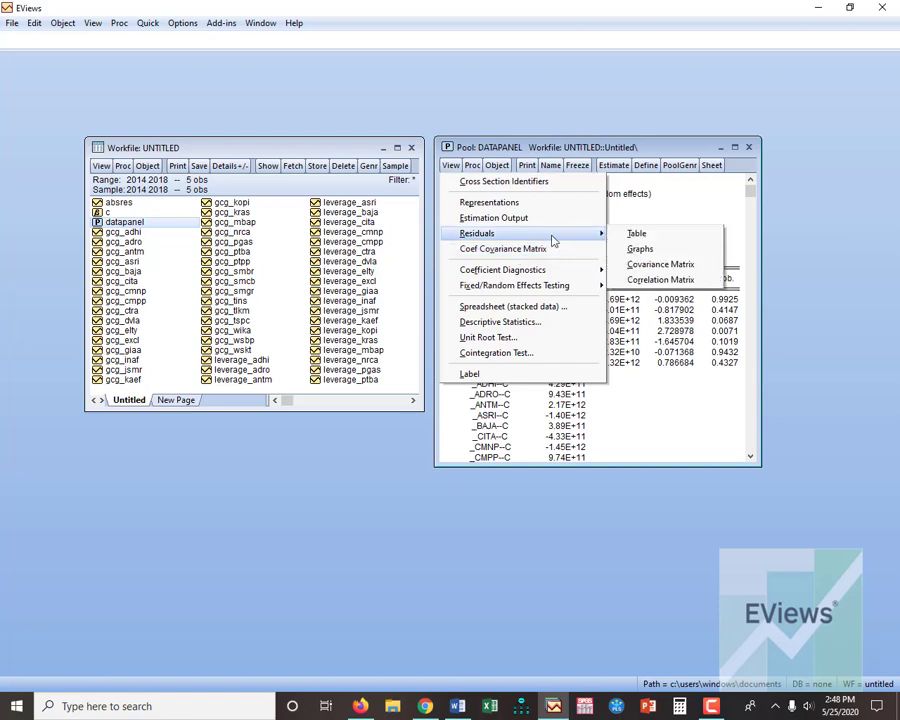
{"action": "left_click", "coordinate": [660, 279]}
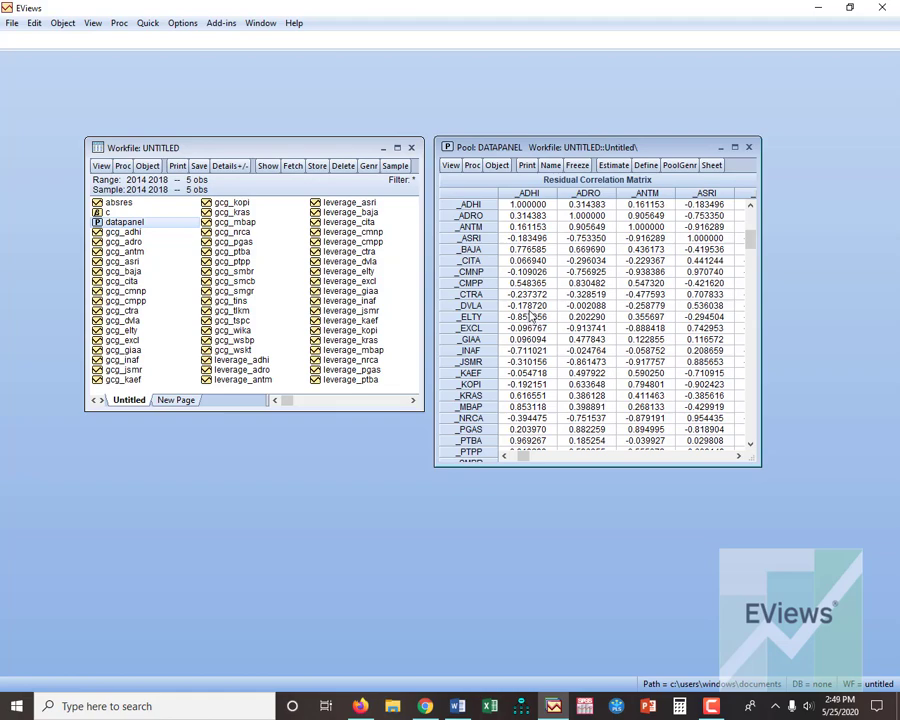
{"action": "scroll", "coordinate": [536, 304], "scroll_direction": "up", "scroll_amount": 1}
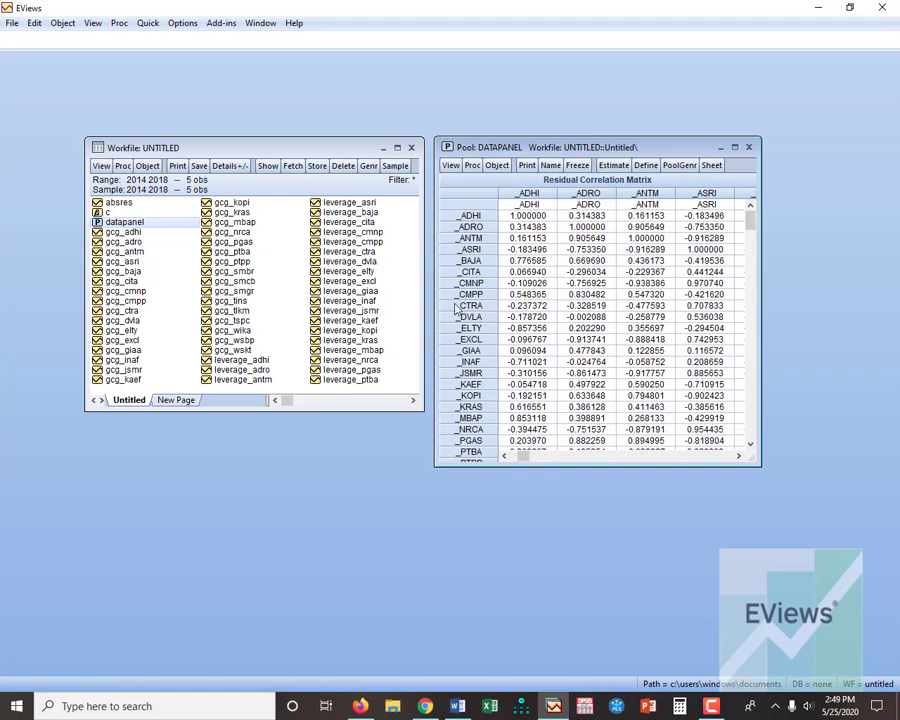
{"action": "scroll", "coordinate": [455, 308], "scroll_direction": "down", "scroll_amount": 3}
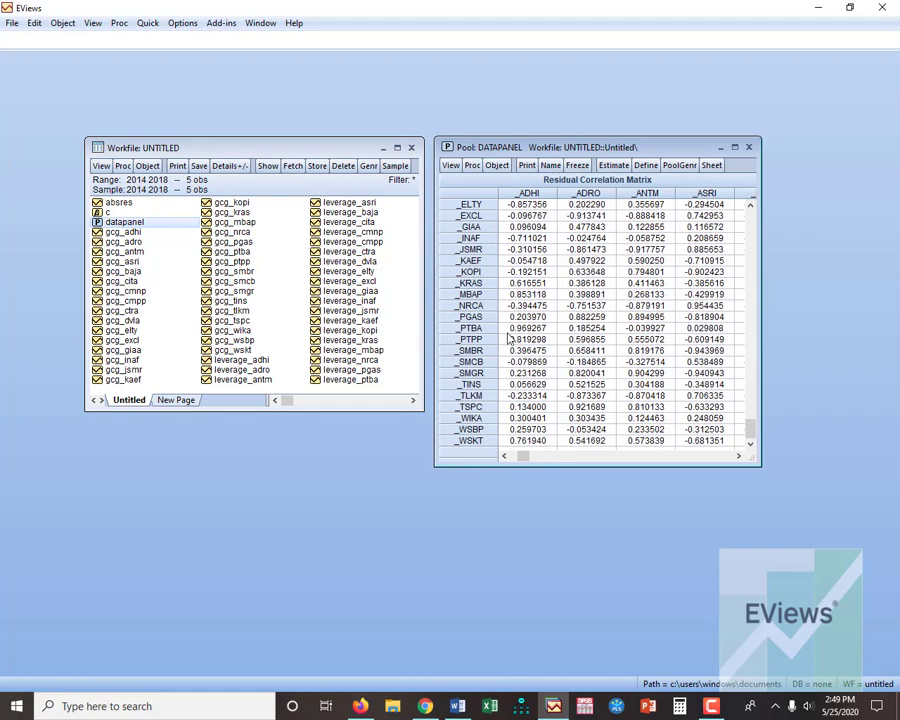
{"action": "scroll", "coordinate": [505, 338], "scroll_direction": "up", "scroll_amount": 3}
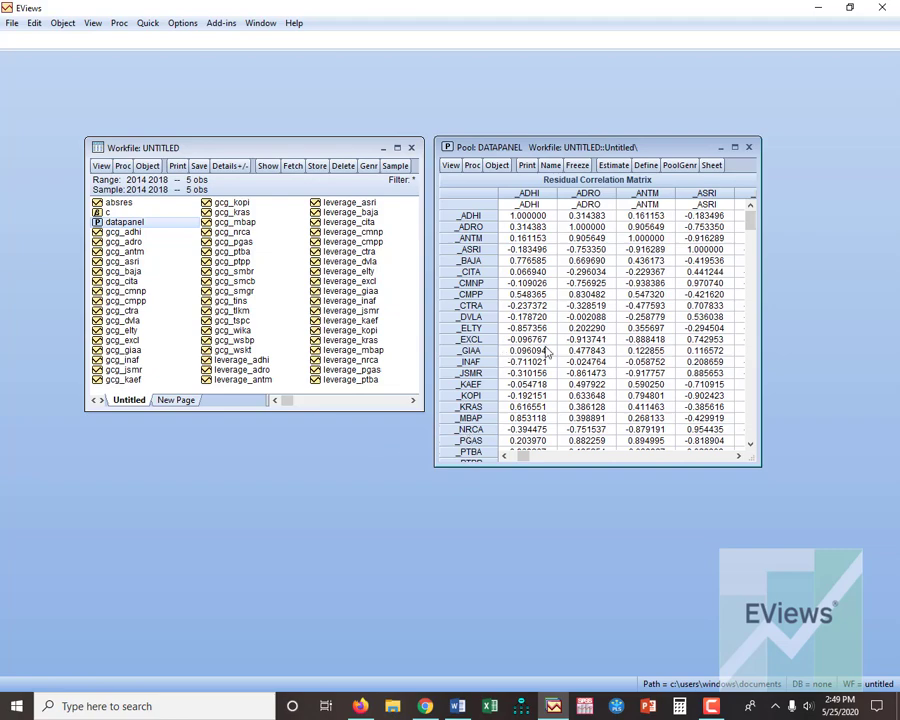
{"action": "scroll", "coordinate": [547, 352], "scroll_direction": "down", "scroll_amount": 4}
{"action": "scroll", "coordinate": [557, 428], "scroll_direction": "up", "scroll_amount": 3}
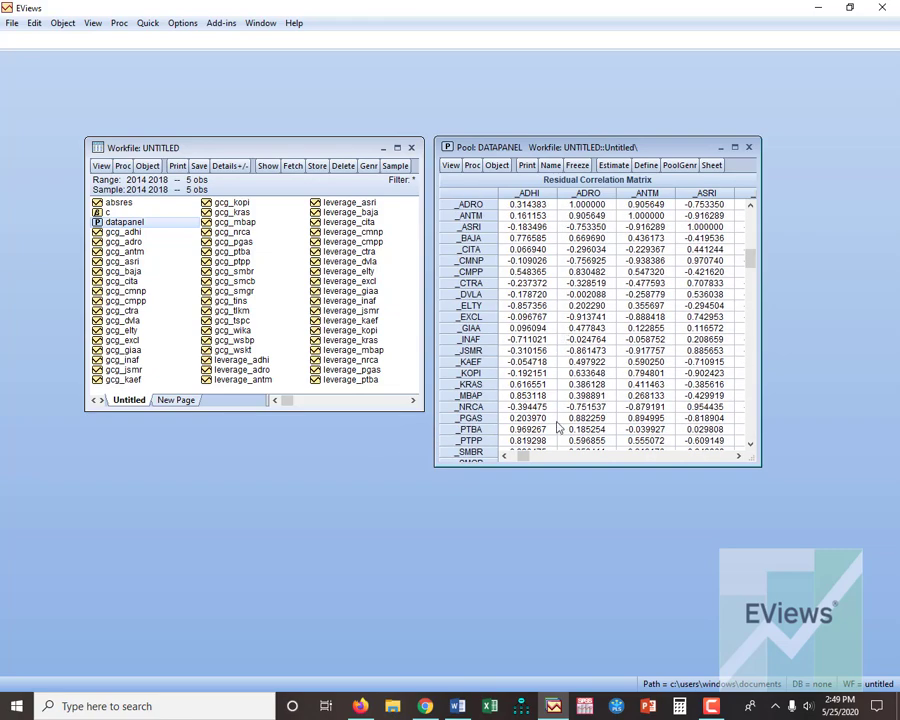
{"action": "mouse_move", "coordinate": [526, 457]}
{"action": "left_mouse_down"}
{"action": "mouse_move", "coordinate": [715, 458]}
{"action": "mouse_move", "coordinate": [510, 458]}
{"action": "left_mouse_up"}
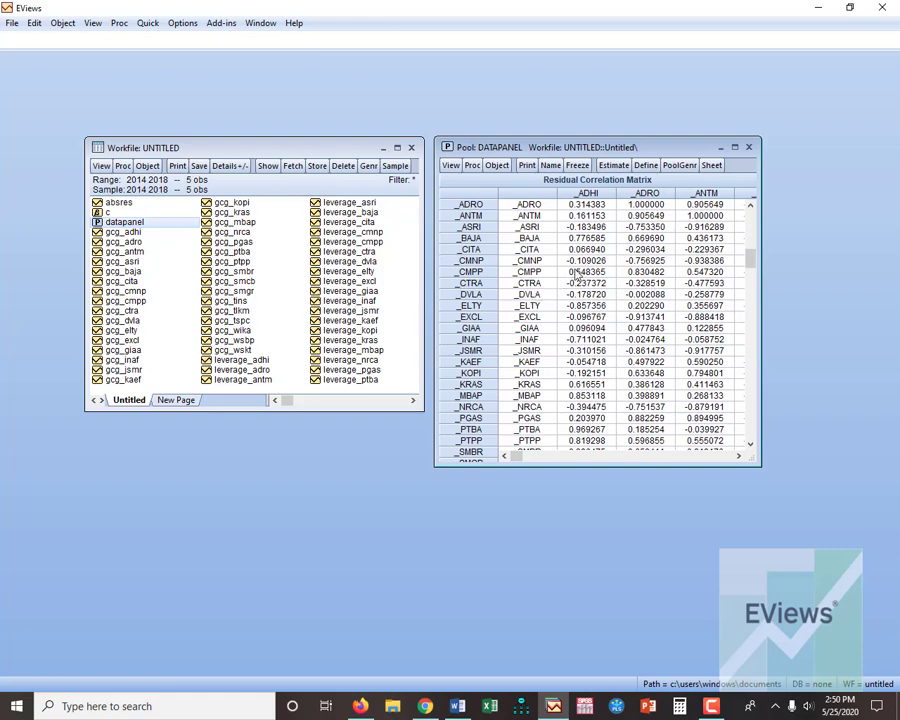
Try specifying rt? as the pool's dependent variable with c gcg? leverage? size? roa? roe? as common coefficients.
{"action": "left_click", "coordinate": [605, 172]}
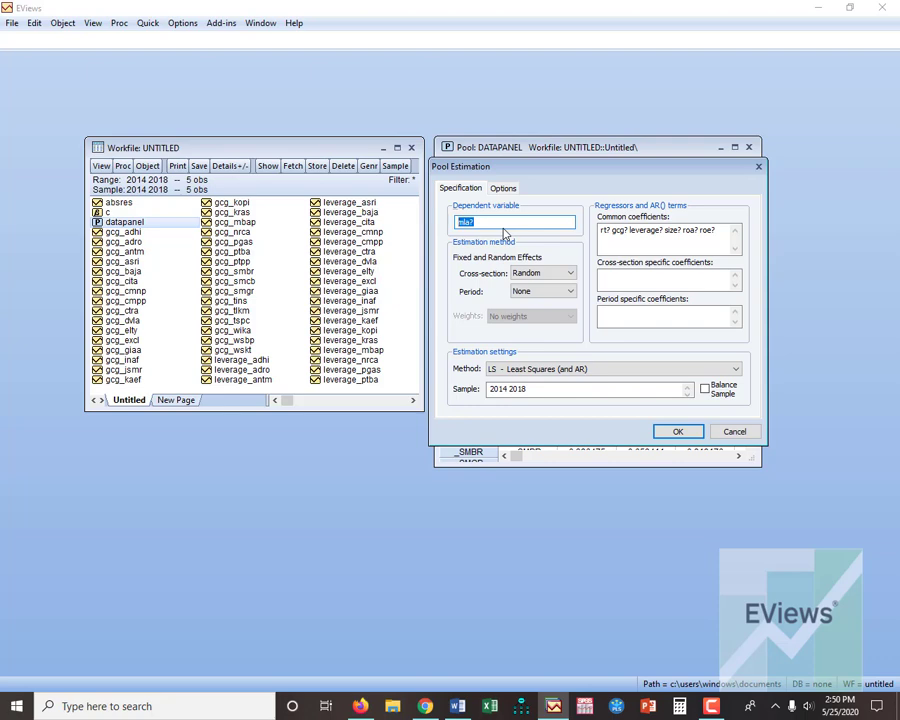
{"action": "key", "text": "BackSpace"}
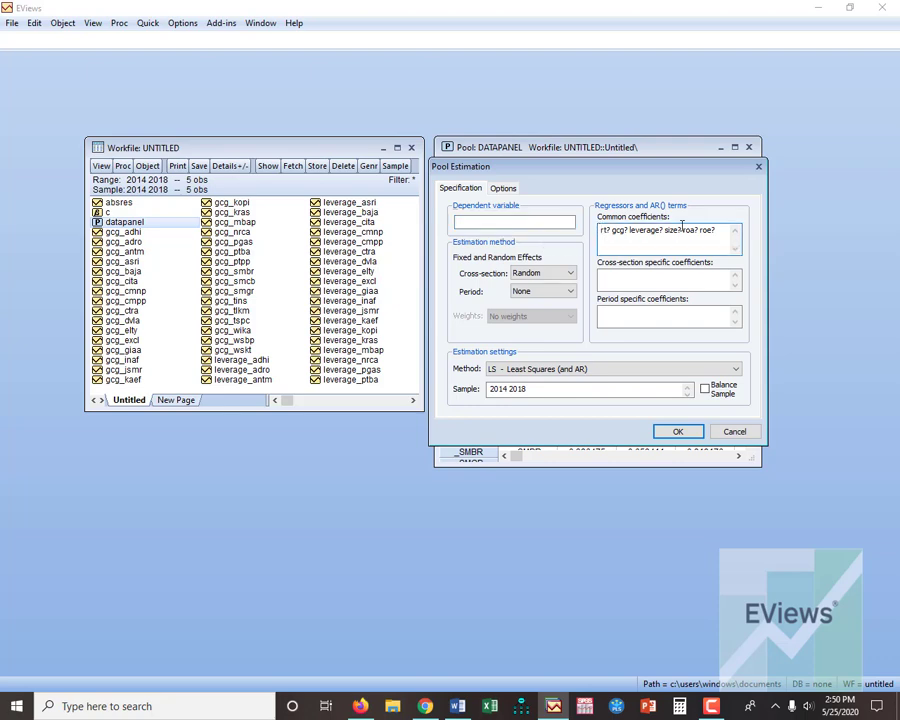
{"action": "type", "text": "c"}
{"action": "key", "text": "shift+Right"}
{"action": "key", "text": "shift+Right"}
{"action": "key", "text": "shift+Right"}
{"action": "key", "text": "ctrl+c"}
{"action": "key", "text": "Delete"}
{"action": "left_click", "coordinate": [482, 220]}
{"action": "key", "text": "ctrl+v"}
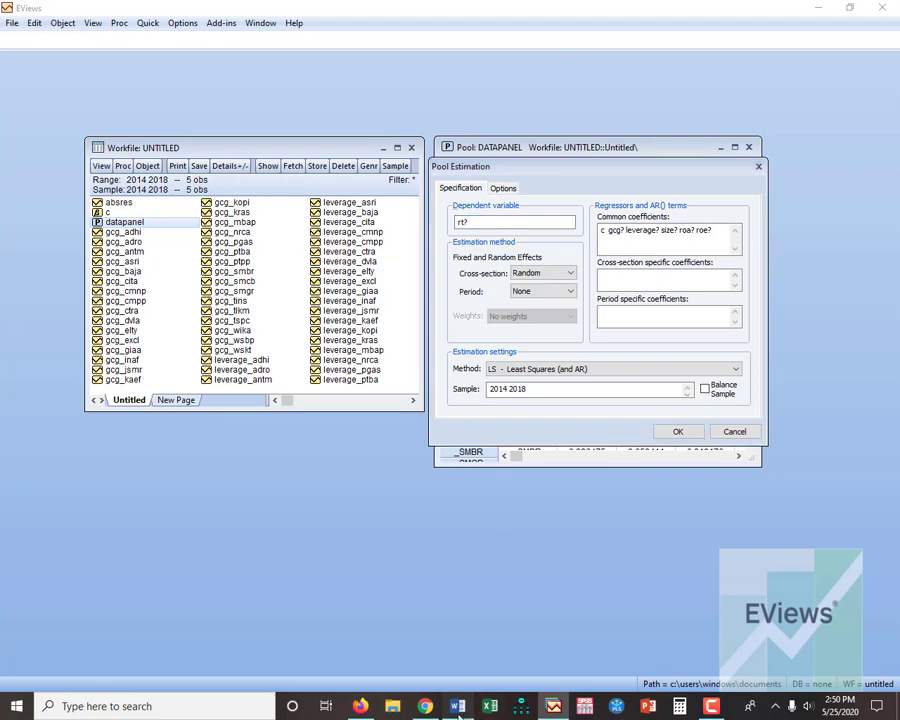
Switch to Supplements.docx in Word and examine the Model 1 equation and the LNMLA term in the variable line.
{"action": "key", "text": "alt+Tab"}
{"action": "left_click", "coordinate": [292, 410]}
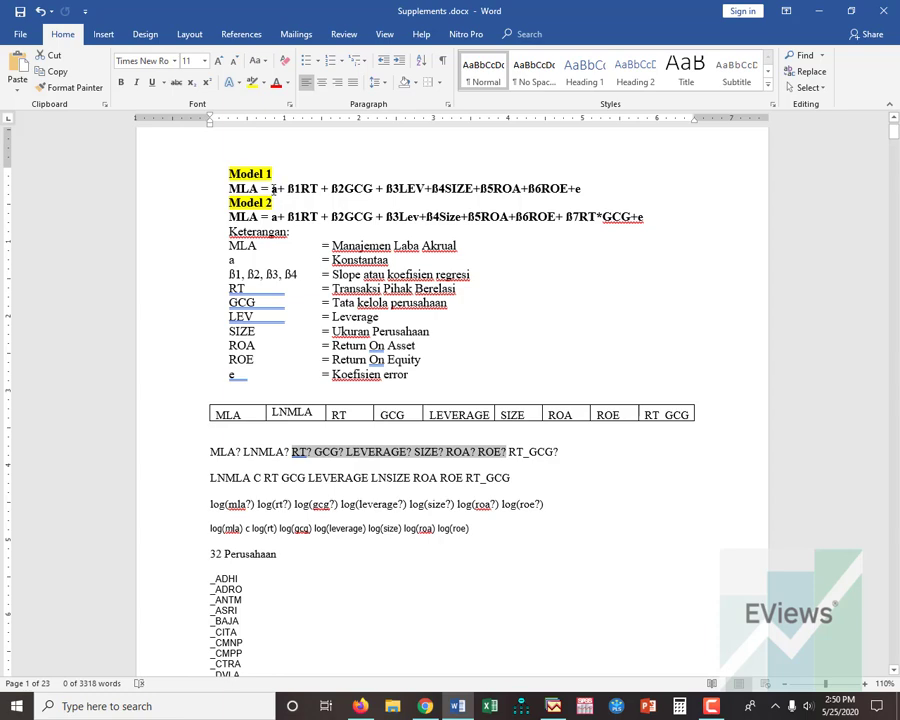
{"action": "left_click", "coordinate": [333, 188]}
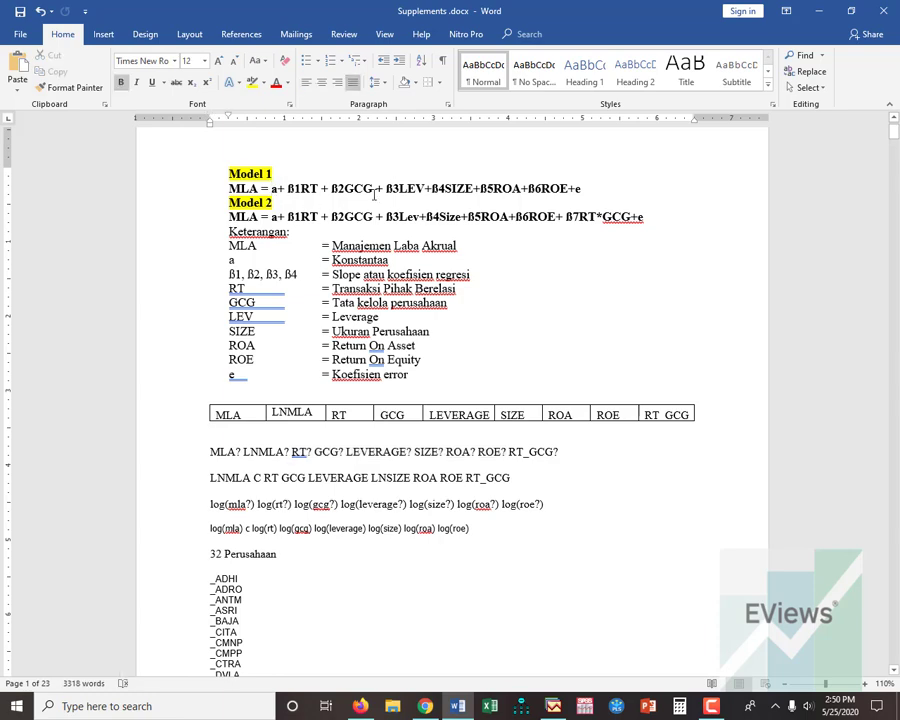
{"action": "key", "text": "Right"}
{"action": "key", "text": "Right"}
{"action": "key", "text": "Right"}
{"action": "left_click", "coordinate": [240, 452]}
{"action": "key", "text": "shift+Right"}
{"action": "key", "text": "shift+Right"}
{"action": "key", "text": "shift+Right"}
{"action": "key", "text": "shift+Right"}
{"action": "key", "text": "shift+Right"}
{"action": "key", "text": "shift+Right"}
{"action": "key", "text": "shift+Right"}
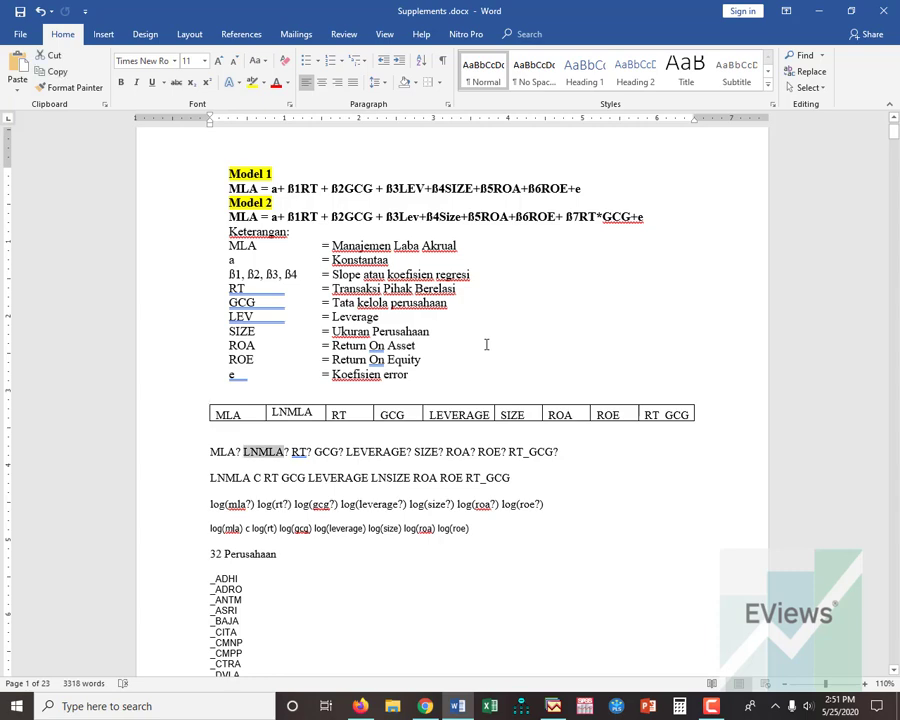
Highlight the regressors RT? GCG? LEVERAGE? SIZE? ROA? ROE? in the document's variable line to compare them with the model.
{"action": "key", "text": "Right"}
{"action": "key", "text": "shift+Right"}
{"action": "key", "text": "shift+Right"}
{"action": "key", "text": "shift+Right"}
{"action": "key", "text": "shift+Right"}
{"action": "key", "text": "shift+Right"}
{"action": "key", "text": "shift+Right"}
{"action": "key", "text": "shift+Right"}
{"action": "key", "text": "shift+Right"}
{"action": "key", "text": "shift+Right"}
{"action": "key", "text": "shift+Right"}
{"action": "key", "text": "shift+Right"}
{"action": "key", "text": "shift+Right"}
{"action": "key", "text": "shift+Right"}
{"action": "key", "text": "shift+Right"}
{"action": "key", "text": "shift+Right"}
{"action": "key", "text": "shift+Right"}
{"action": "key", "text": "shift+Right"}
{"action": "key", "text": "shift+Right"}
{"action": "key", "text": "shift+Right"}
{"action": "key", "text": "shift+Right"}
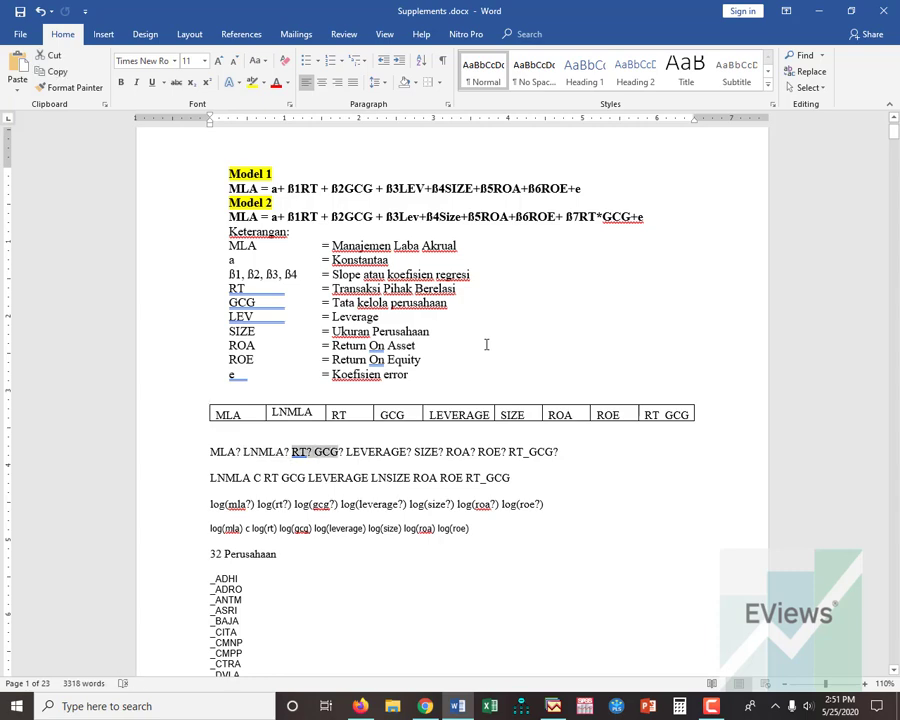
{"action": "key", "text": "shift+Right"}
{"action": "key", "text": "shift+Right"}
{"action": "key", "text": "shift+Right"}
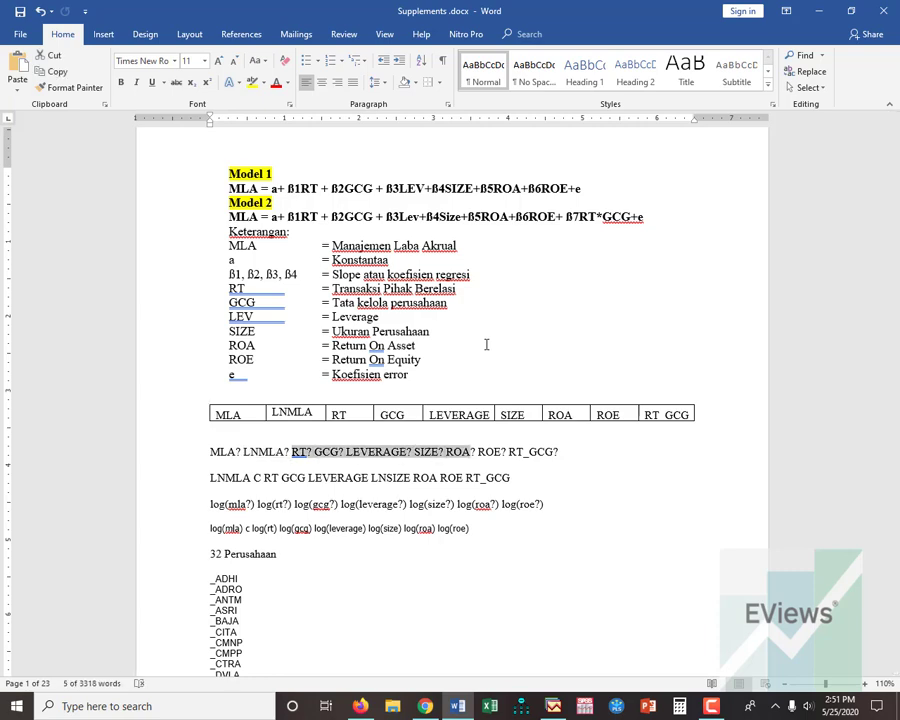
{"action": "key", "text": "shift+Right"}
{"action": "key", "text": "shift+Right"}
{"action": "key", "text": "shift+Right"}
{"action": "key", "text": "shift+Right"}
{"action": "key", "text": "shift+Right"}
{"action": "key", "text": "shift+Right"}
{"action": "key", "text": "shift+Right"}
Switch back to EViews, add rt? to the common coefficients after c, set mla? as dependent variable and run the pool estimation.
{"action": "left_click", "coordinate": [555, 708]}
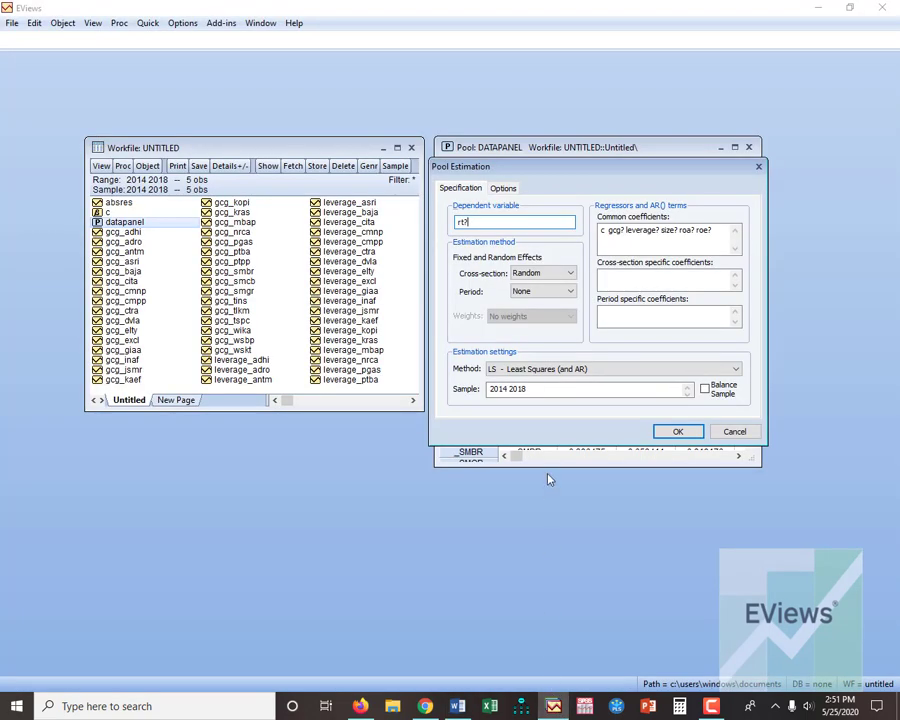
{"action": "left_click", "coordinate": [603, 231]}
{"action": "type", "text": "rt"}
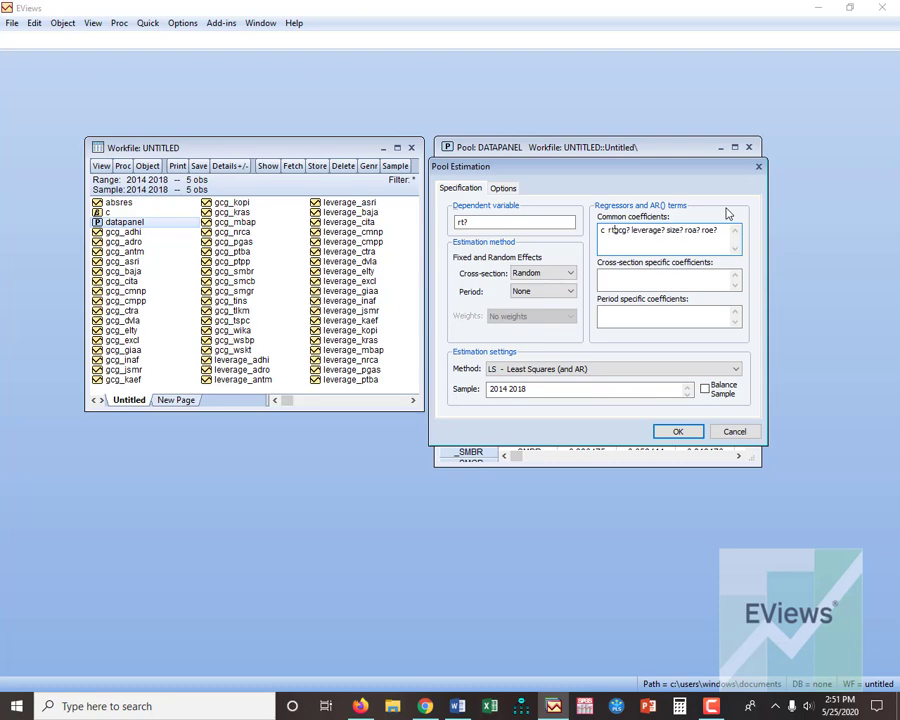
{"action": "type", "text": "?"}
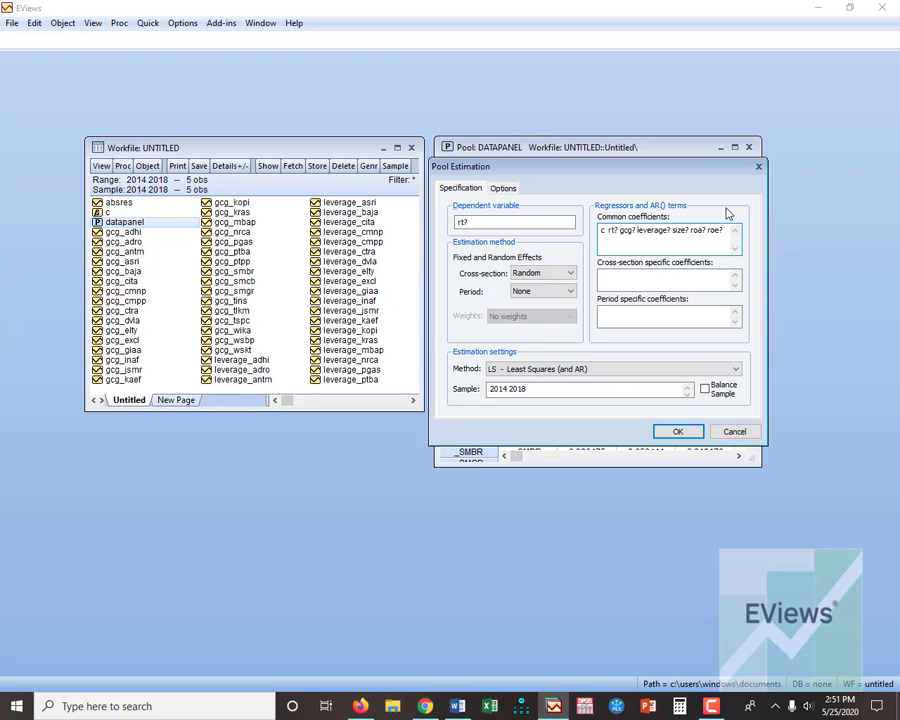
{"action": "left_click_drag", "start_coordinate": [505, 222], "coordinate": [428, 222]}
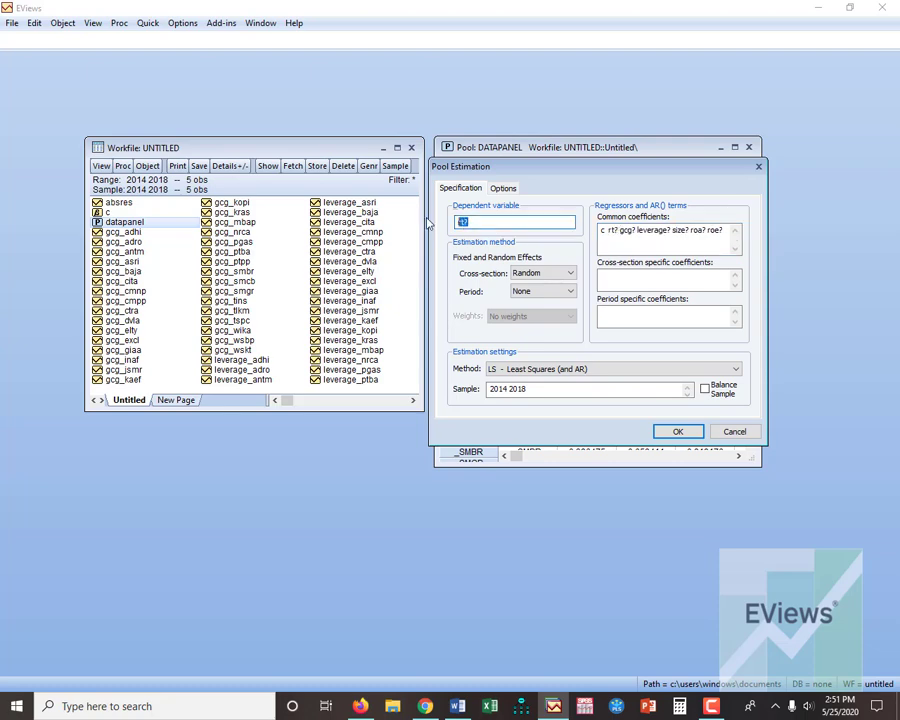
{"action": "type", "text": "mla?"}
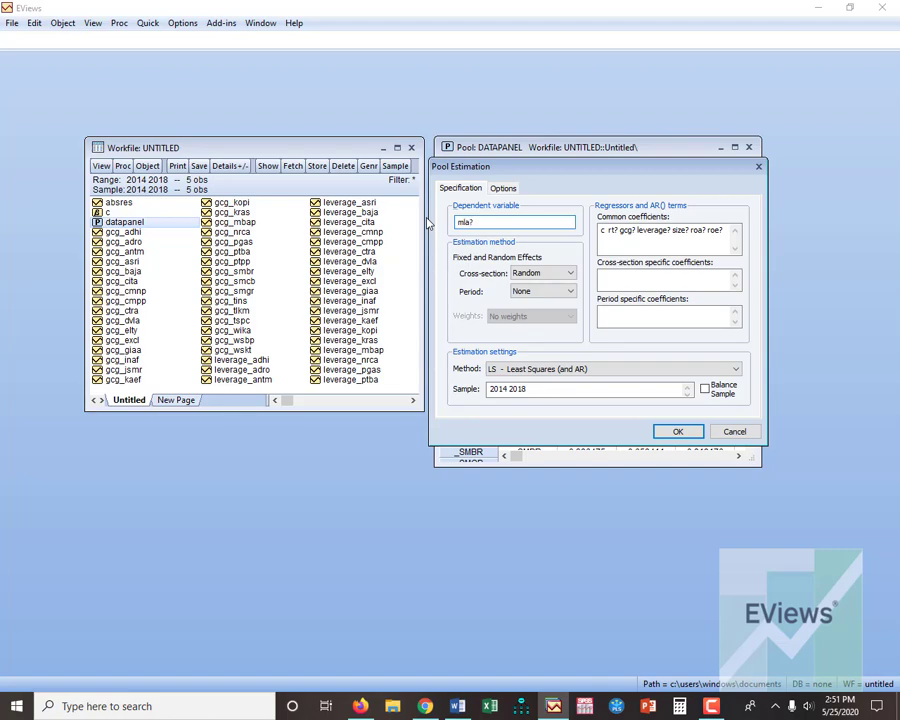
{"action": "left_click", "coordinate": [677, 431]}
Examine the random-effects output for MLA?, from the coefficients down to the weighted and unweighted statistics.
{"action": "scroll", "coordinate": [635, 374], "scroll_direction": "down", "scroll_amount": 10}
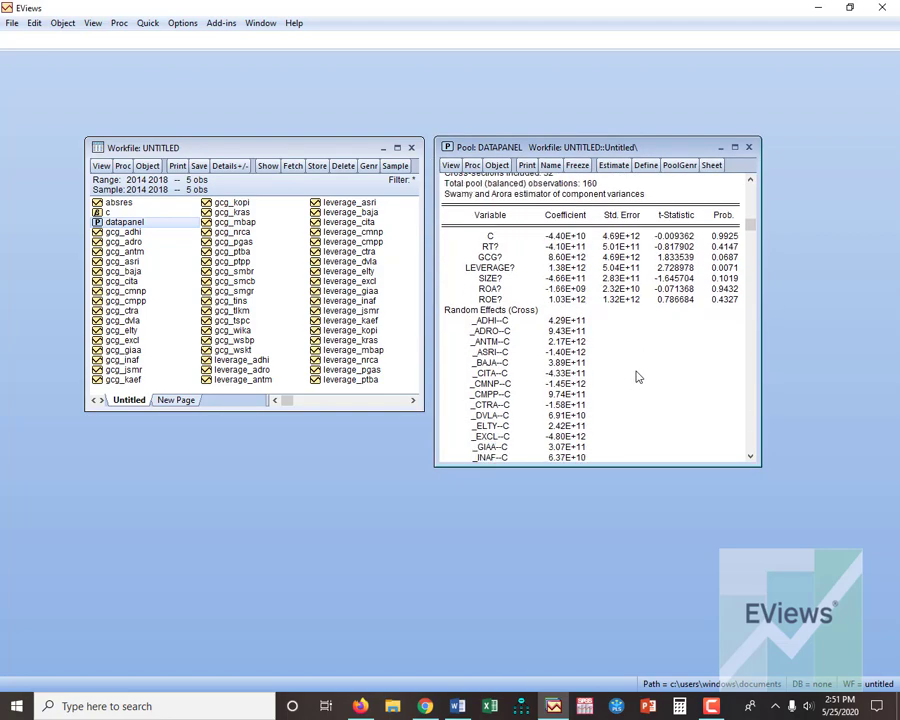
{"action": "scroll", "coordinate": [631, 369], "scroll_direction": "down", "scroll_amount": 3}
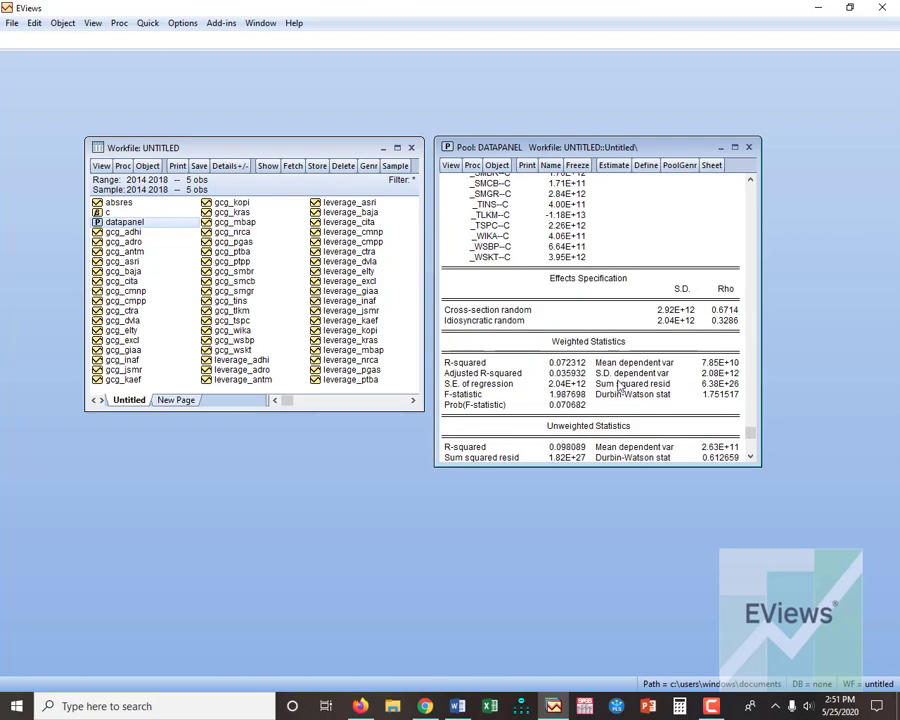
{"action": "scroll", "coordinate": [619, 386], "scroll_direction": "up", "scroll_amount": 3}
Re-estimate mla? with random cross-section effects under the same specification and review its coefficients, effects specification and weighted statistics.
{"action": "left_click", "coordinate": [615, 166]}
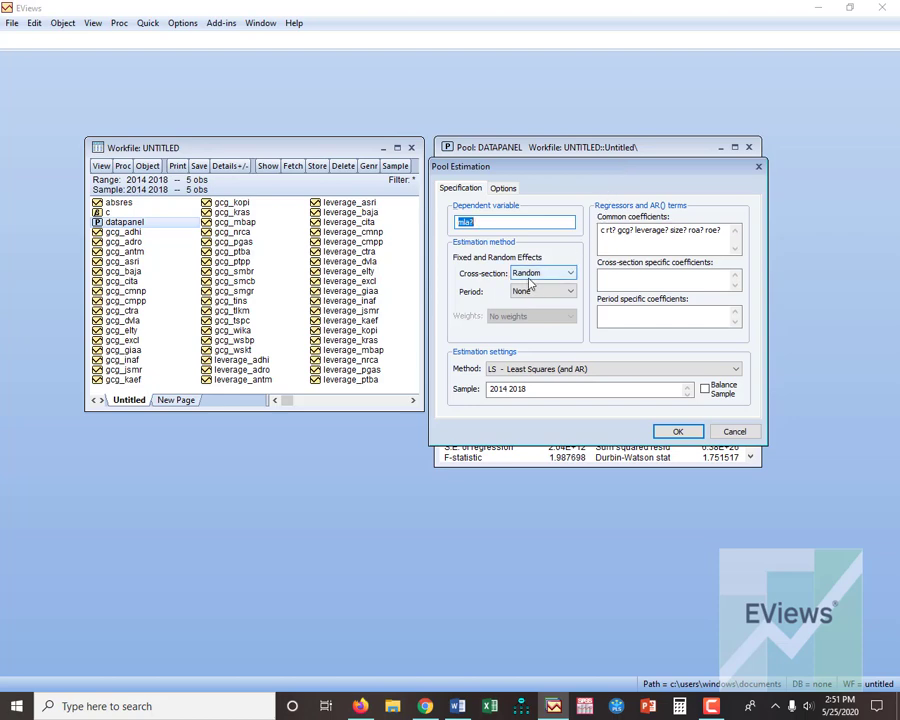
{"action": "left_click", "coordinate": [678, 432]}
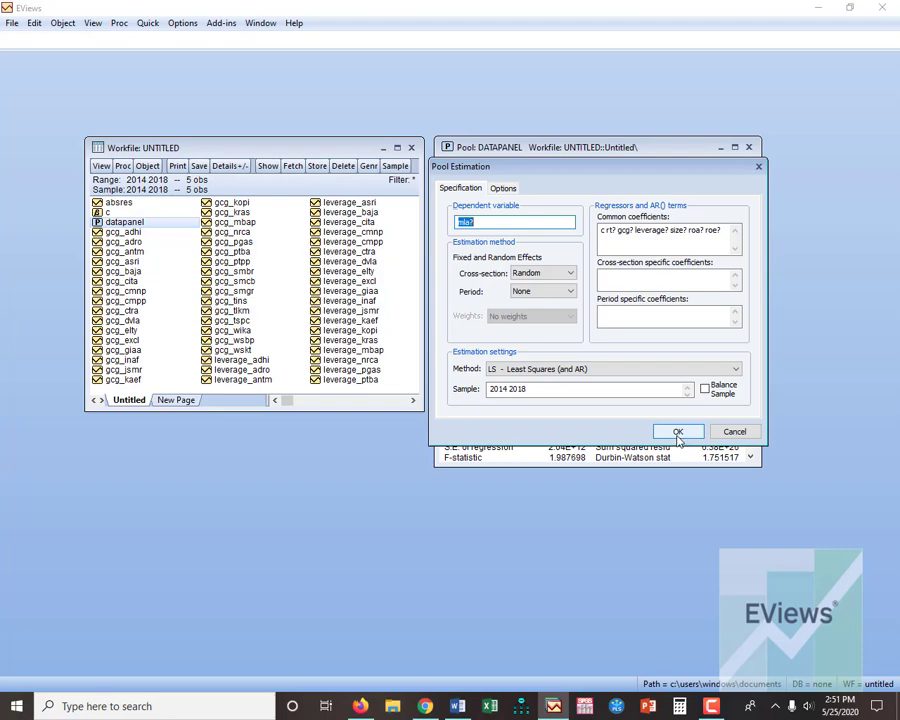
{"action": "left_click", "coordinate": [678, 434]}
{"action": "scroll", "coordinate": [614, 380], "scroll_direction": "down", "scroll_amount": 3}
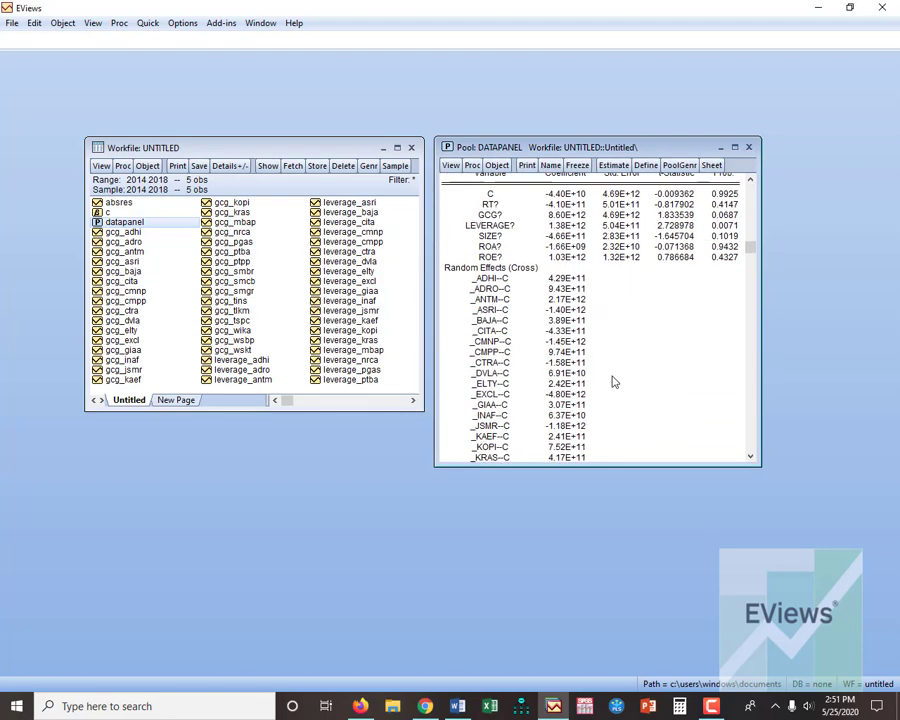
{"action": "scroll", "coordinate": [614, 380], "scroll_direction": "up", "scroll_amount": 2}
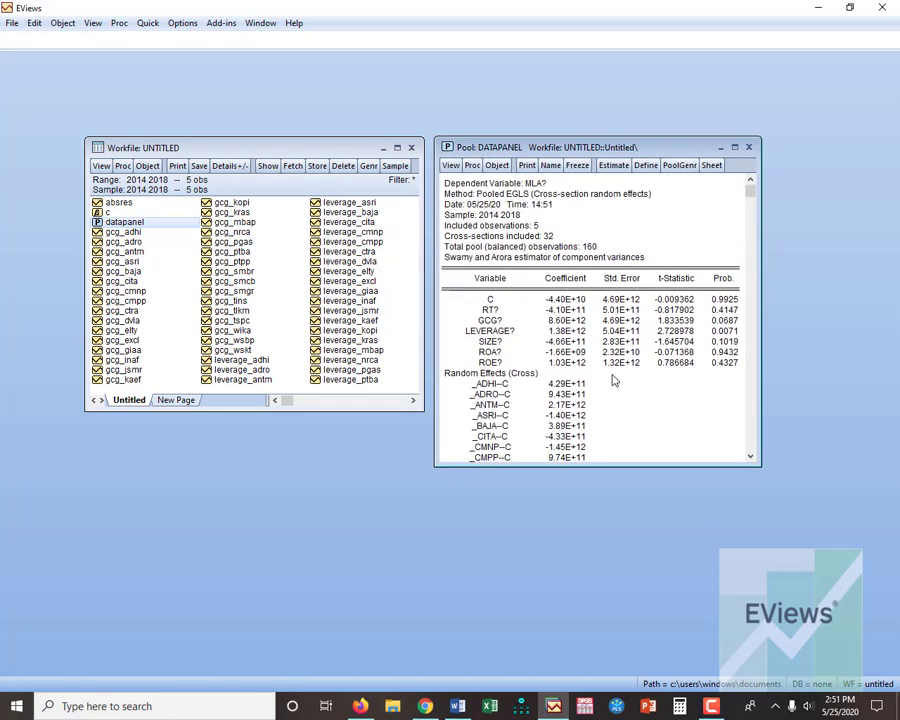
{"action": "scroll", "coordinate": [614, 380], "scroll_direction": "down", "scroll_amount": 10}
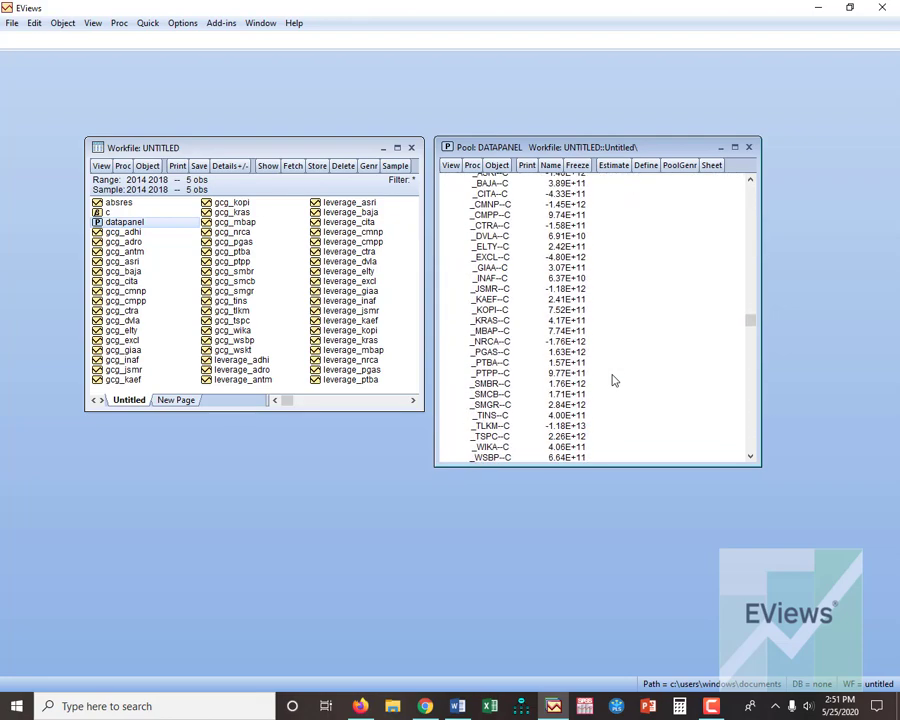
{"action": "scroll", "coordinate": [614, 380], "scroll_direction": "down", "scroll_amount": 1}
{"action": "scroll", "coordinate": [614, 380], "scroll_direction": "down", "scroll_amount": 1}
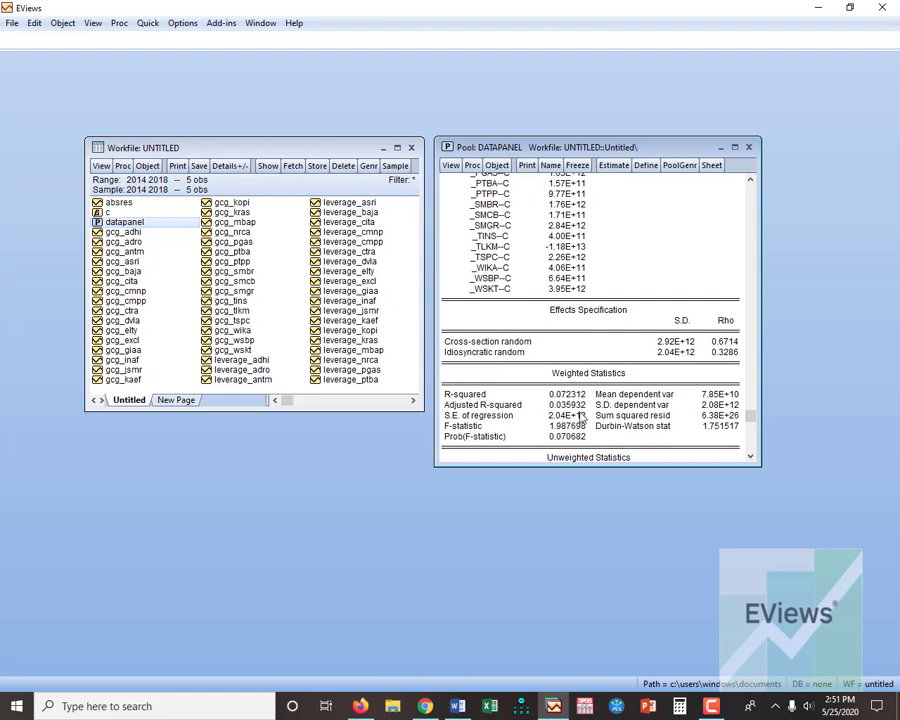
Inspect the pool estimation's specification, coefficient covariance method and random effects weighting options without changing them.
{"action": "left_click", "coordinate": [615, 166]}
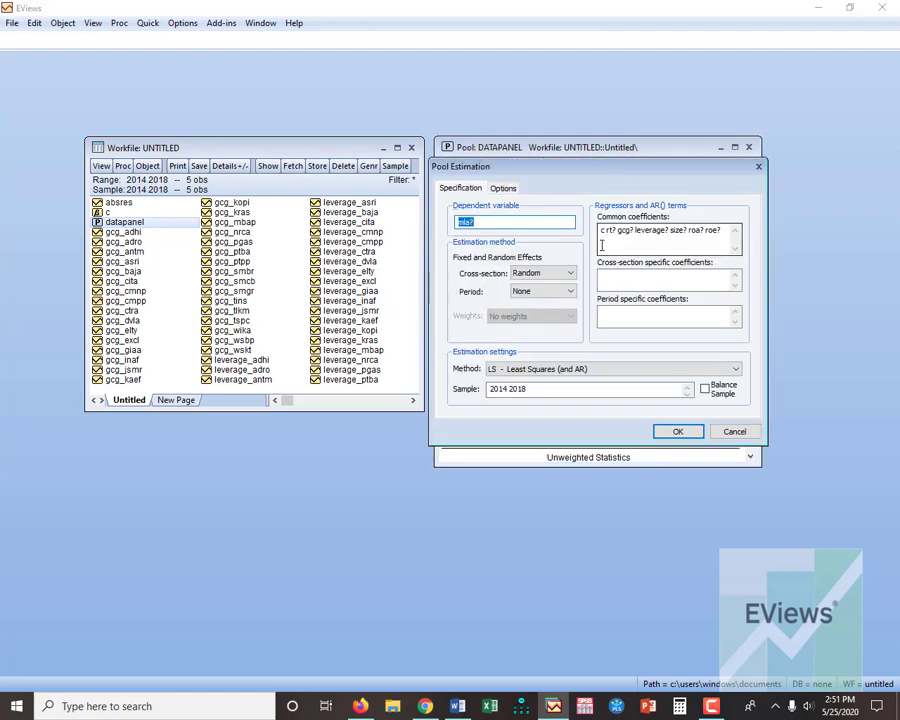
{"action": "left_click", "coordinate": [504, 189]}
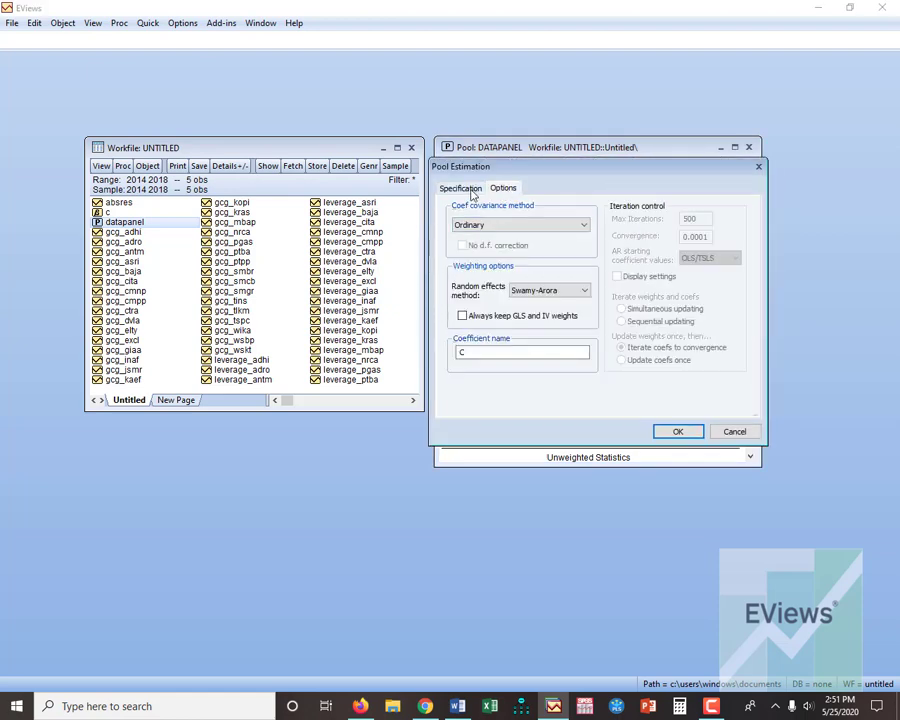
{"action": "left_click", "coordinate": [473, 194]}
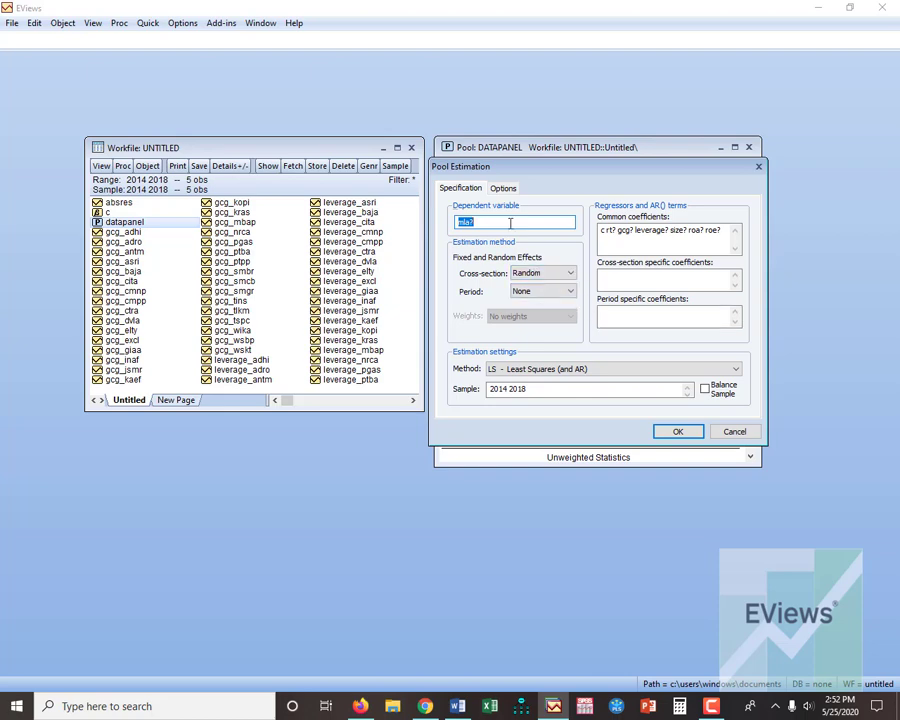
{"action": "left_click", "coordinate": [503, 190]}
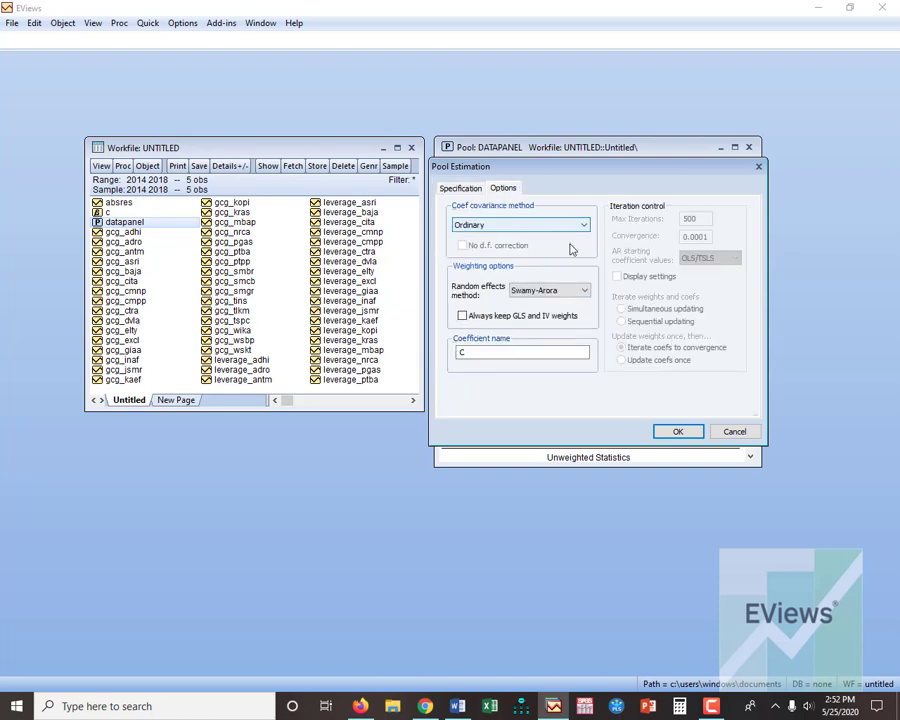
{"action": "left_click", "coordinate": [734, 433]}
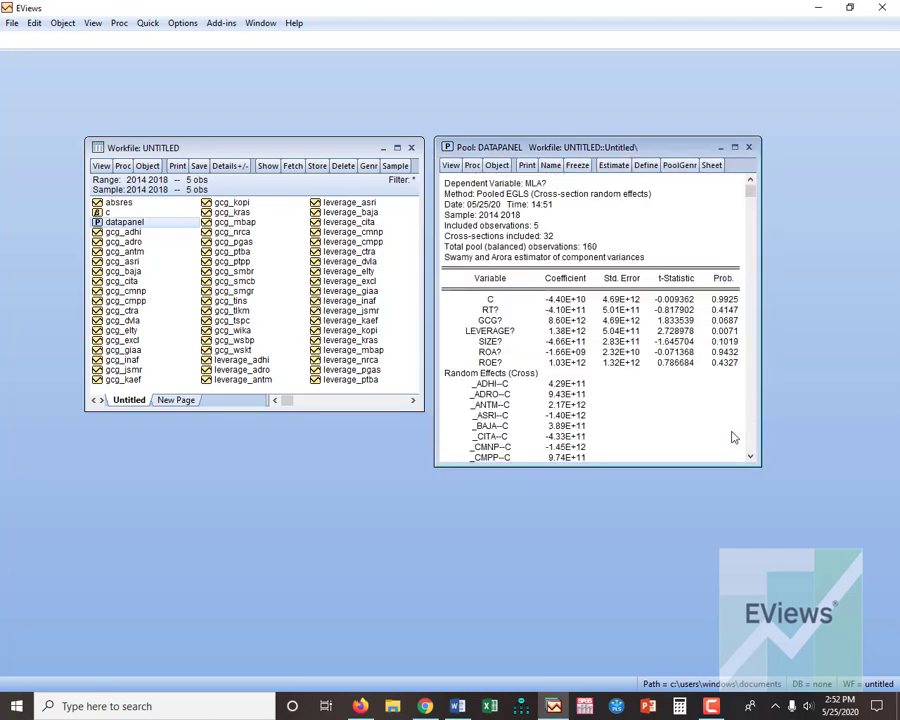
{"action": "left_click", "coordinate": [612, 166]}
{"action": "left_click", "coordinate": [506, 190]}
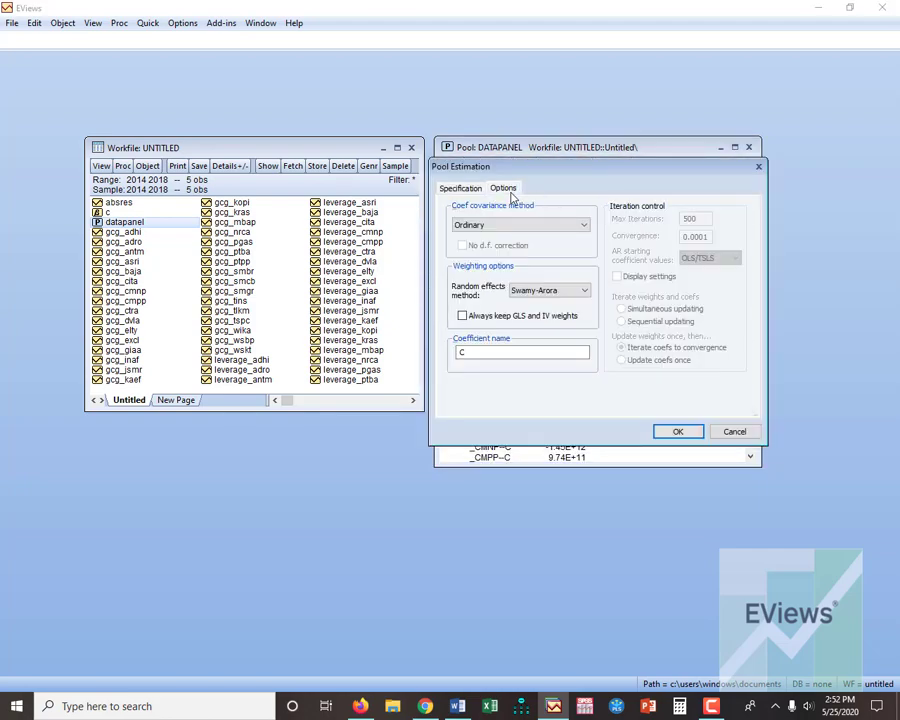
Estimate the mla? pool model again with random cross-section effects and review its coefficients, company effects and fit statistics.
{"action": "key", "text": "Return"}
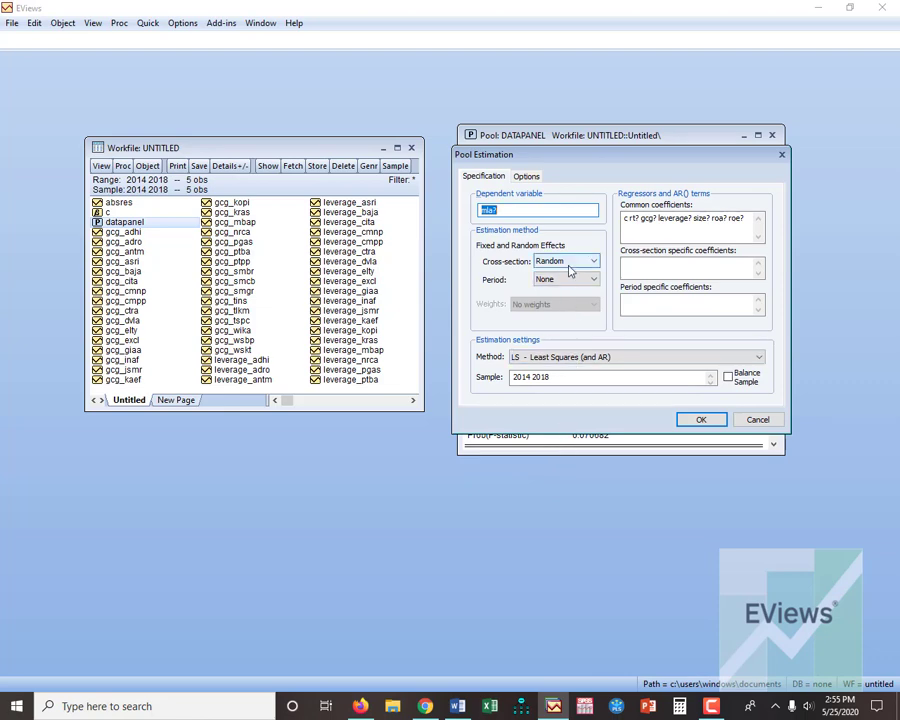
{"action": "left_click", "coordinate": [698, 419]}
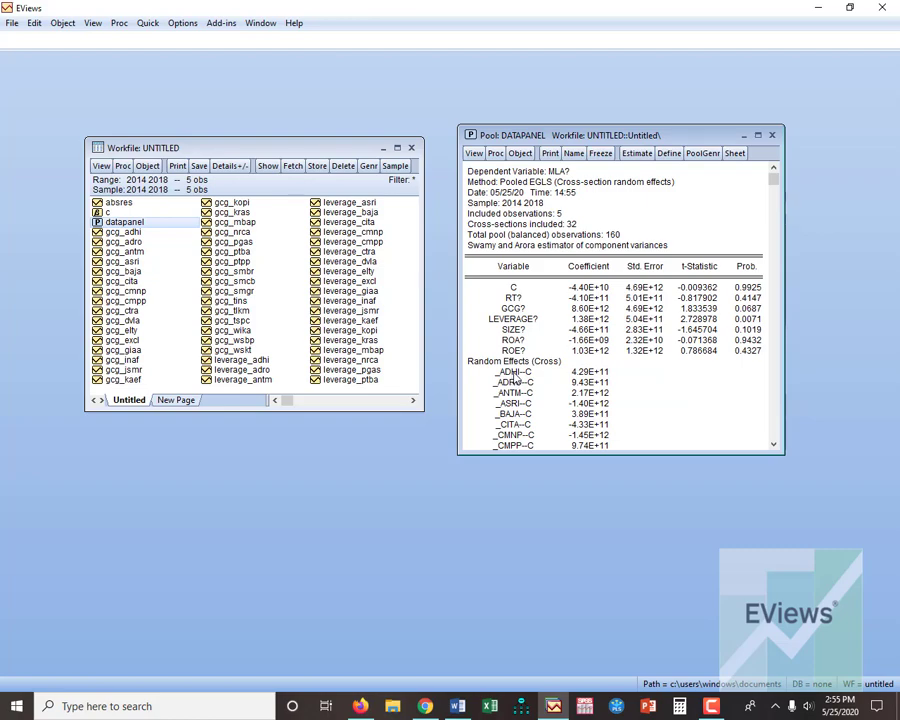
{"action": "scroll", "coordinate": [515, 375], "scroll_direction": "down", "scroll_amount": 12}
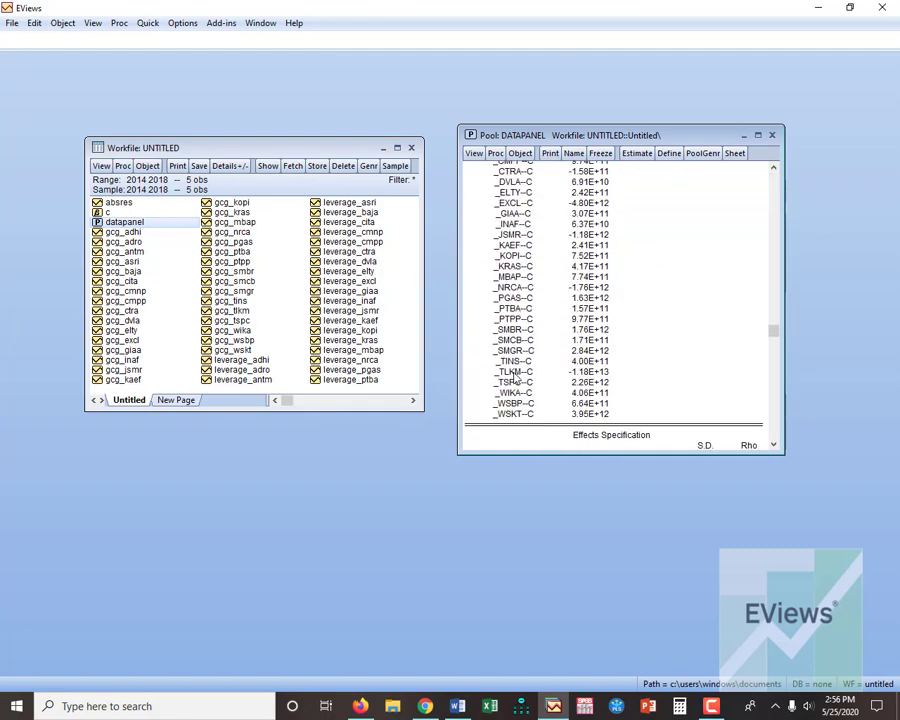
{"action": "scroll", "coordinate": [515, 377], "scroll_direction": "down", "scroll_amount": 2}
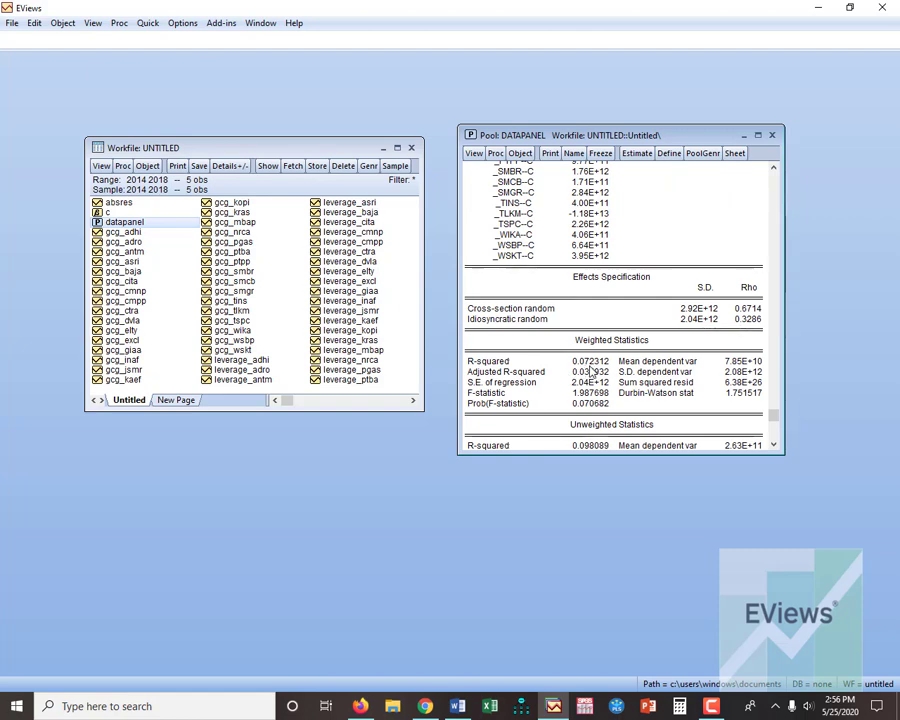
{"action": "scroll", "coordinate": [592, 372], "scroll_direction": "up", "scroll_amount": 5}
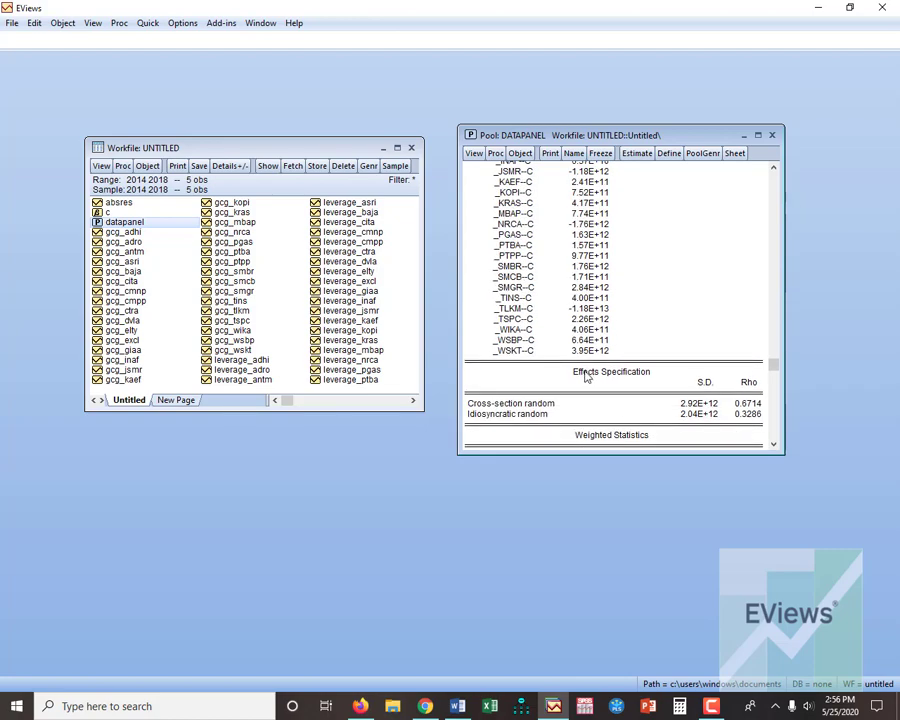
{"action": "scroll", "coordinate": [585, 378], "scroll_direction": "up", "scroll_amount": 6}
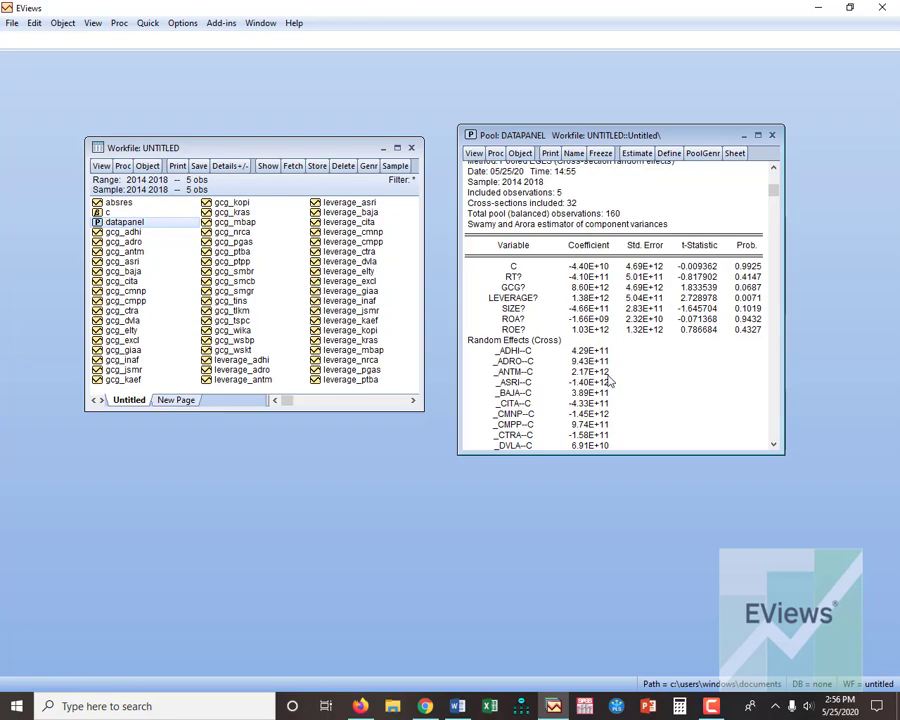
{"action": "scroll", "coordinate": [609, 381], "scroll_direction": "down", "scroll_amount": 10}
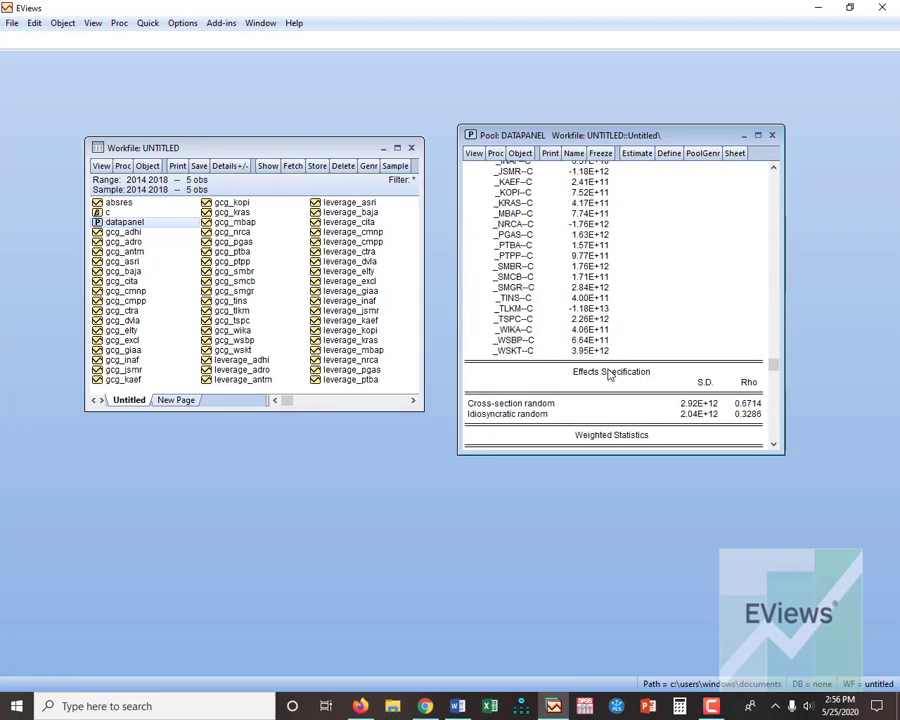
{"action": "scroll", "coordinate": [609, 374], "scroll_direction": "down", "scroll_amount": 4}
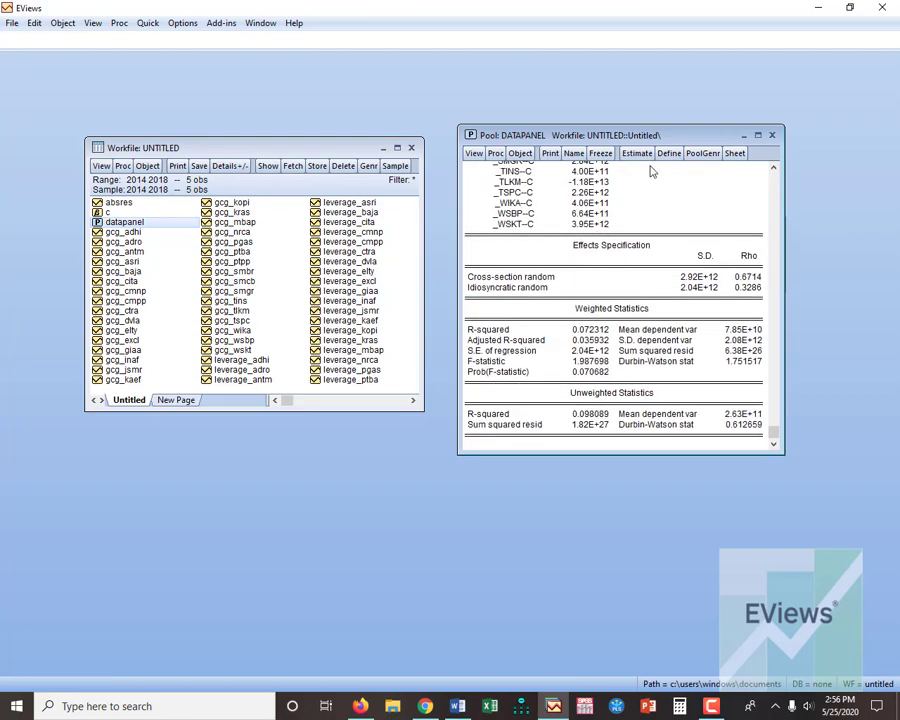
Re-estimate the mla? pool model with fixed cross-section effects and review its coefficients and fit statistics.
{"action": "left_click", "coordinate": [637, 155]}
{"action": "left_click", "coordinate": [583, 264]}
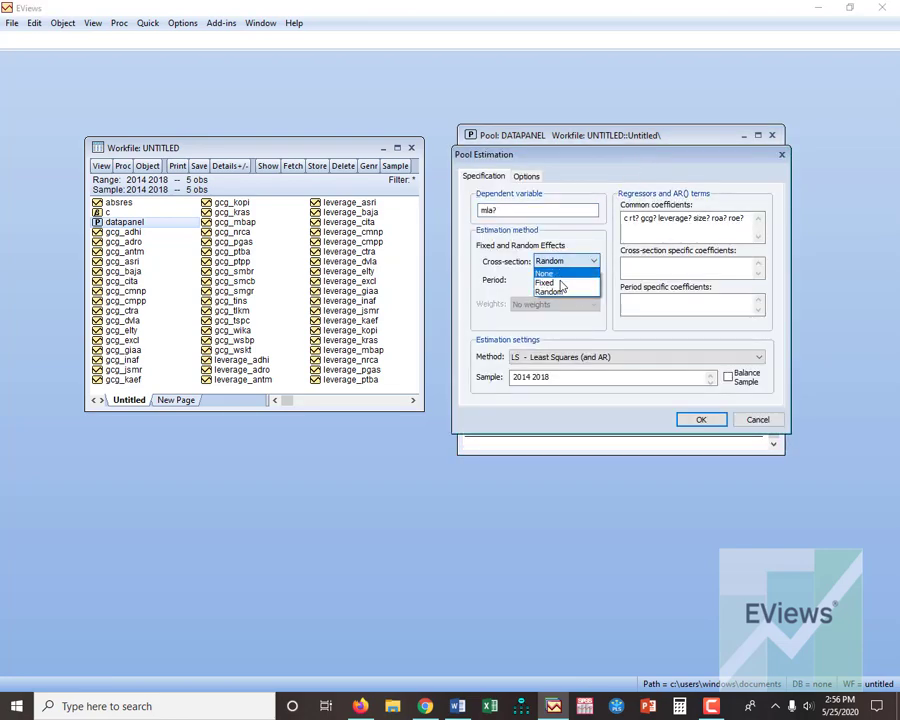
{"action": "left_click", "coordinate": [562, 281]}
{"action": "left_click", "coordinate": [701, 419]}
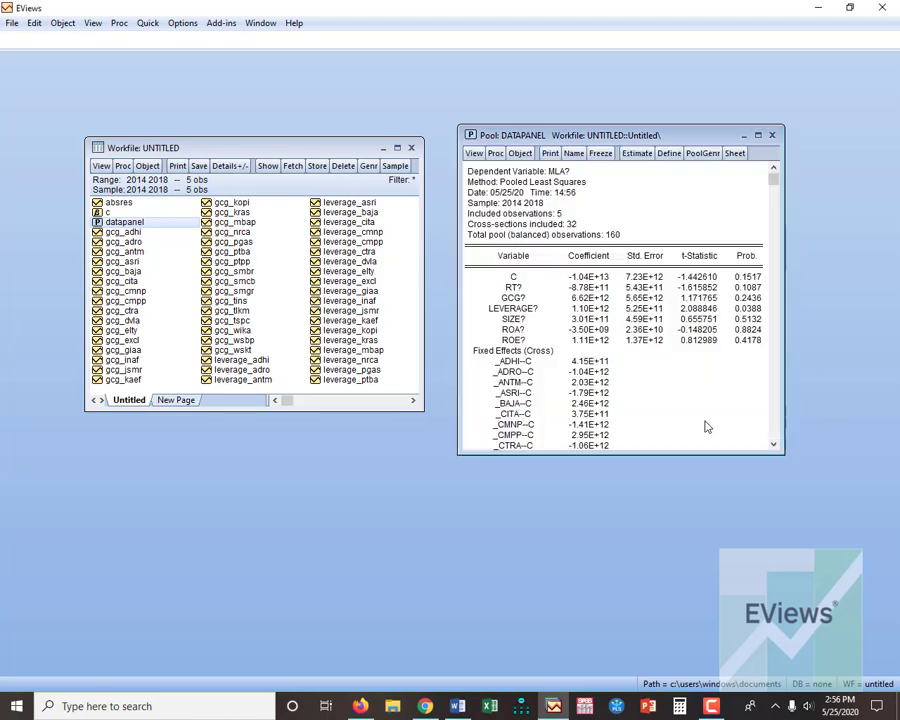
{"action": "scroll", "coordinate": [643, 381], "scroll_direction": "down", "scroll_amount": 2}
{"action": "scroll", "coordinate": [640, 378], "scroll_direction": "down", "scroll_amount": 10}
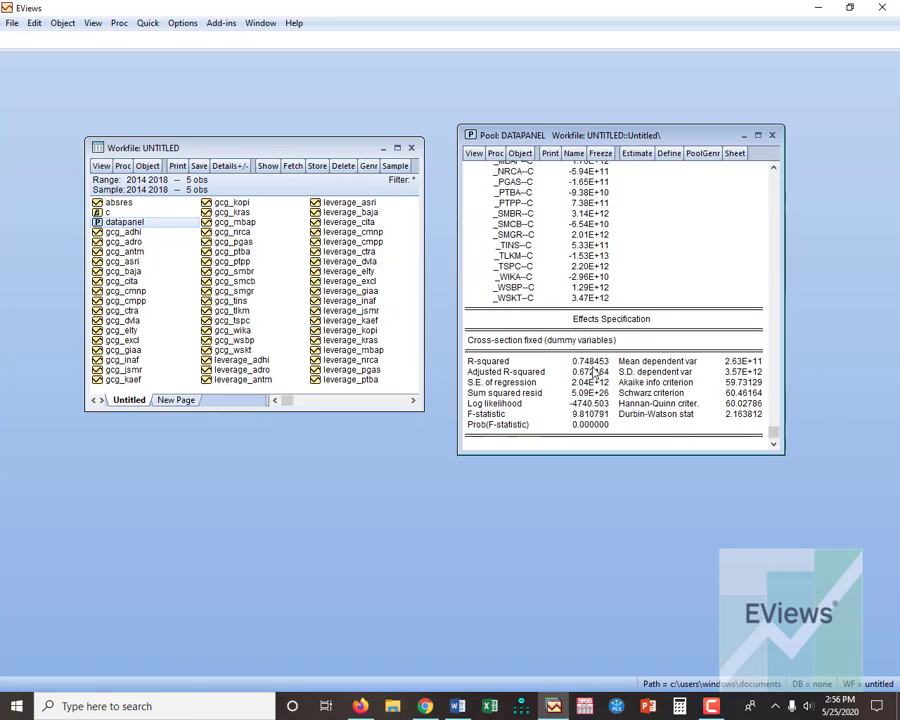
{"action": "scroll", "coordinate": [615, 377], "scroll_direction": "up", "scroll_amount": 2}
{"action": "scroll", "coordinate": [622, 377], "scroll_direction": "up", "scroll_amount": 10}
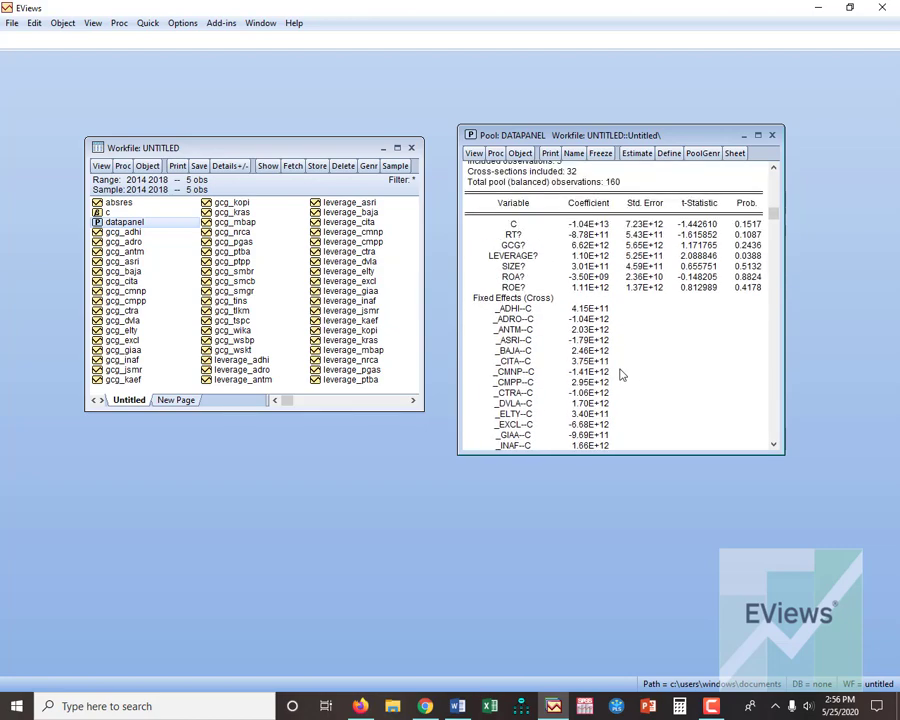
Run the Redundant Fixed Effects - Likelihood Ratio test on the fixed-effects pool estimation.
{"action": "left_click", "coordinate": [476, 157]}
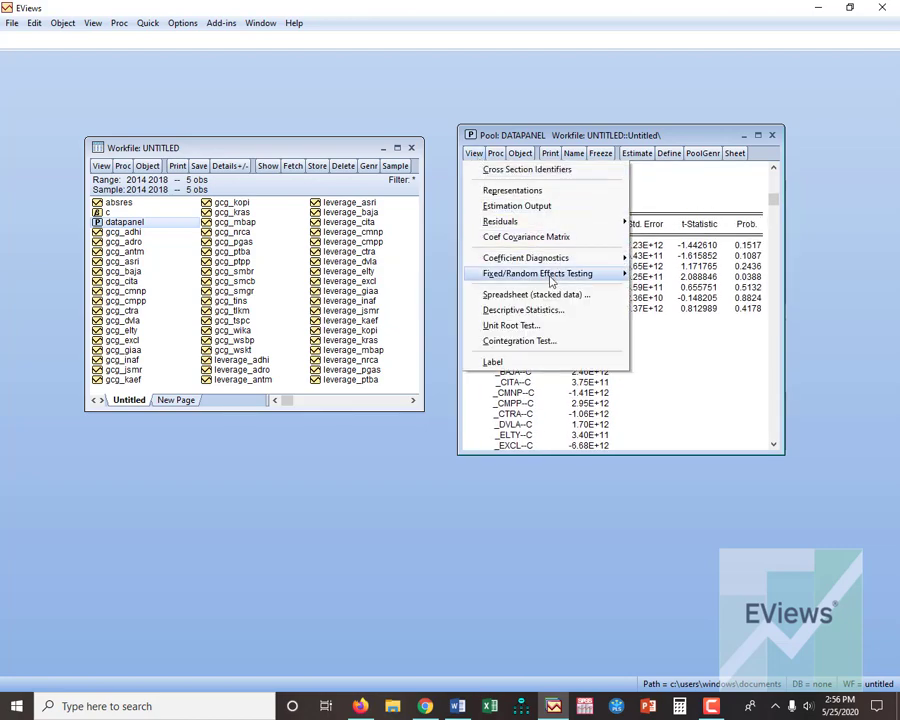
{"action": "mouse_move", "coordinate": [552, 273]}
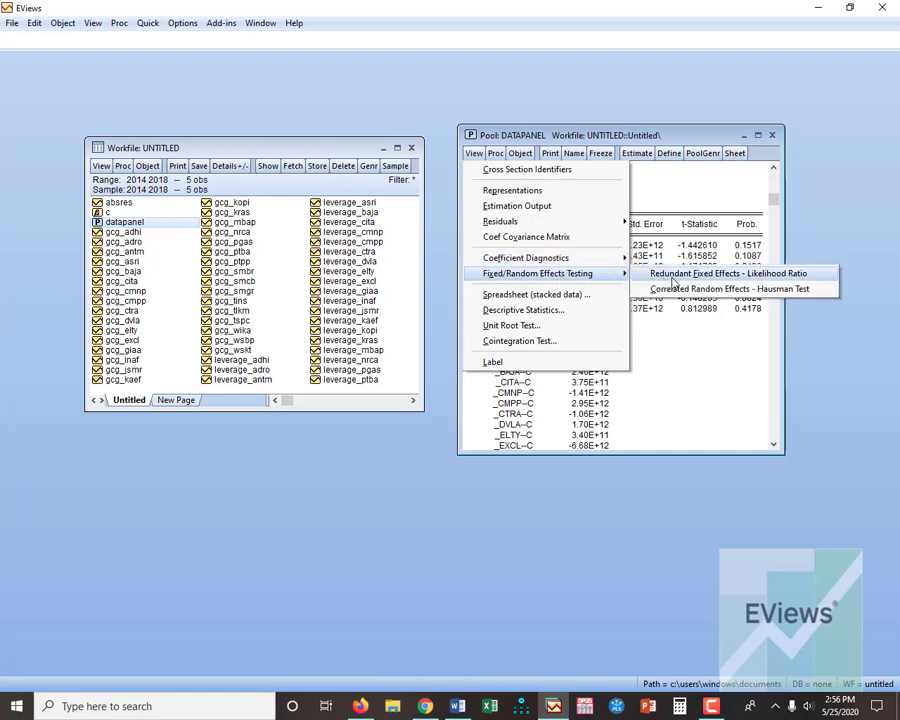
{"action": "left_click", "coordinate": [660, 276]}
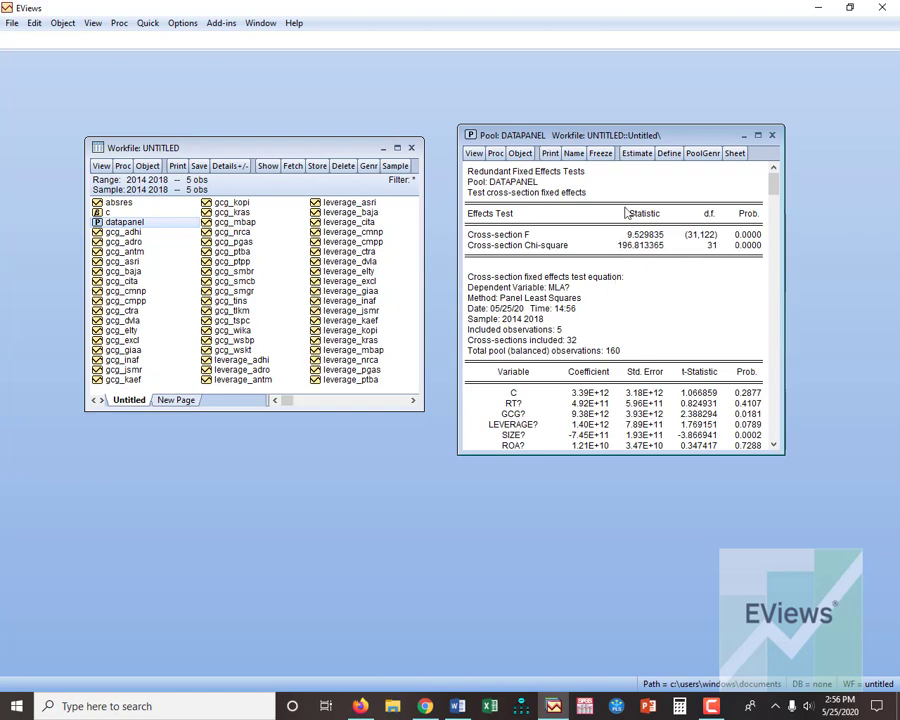
Switch the pool estimation's cross-section effects to Random, estimate the model and review its weighted and unweighted statistics.
{"action": "left_click", "coordinate": [643, 160]}
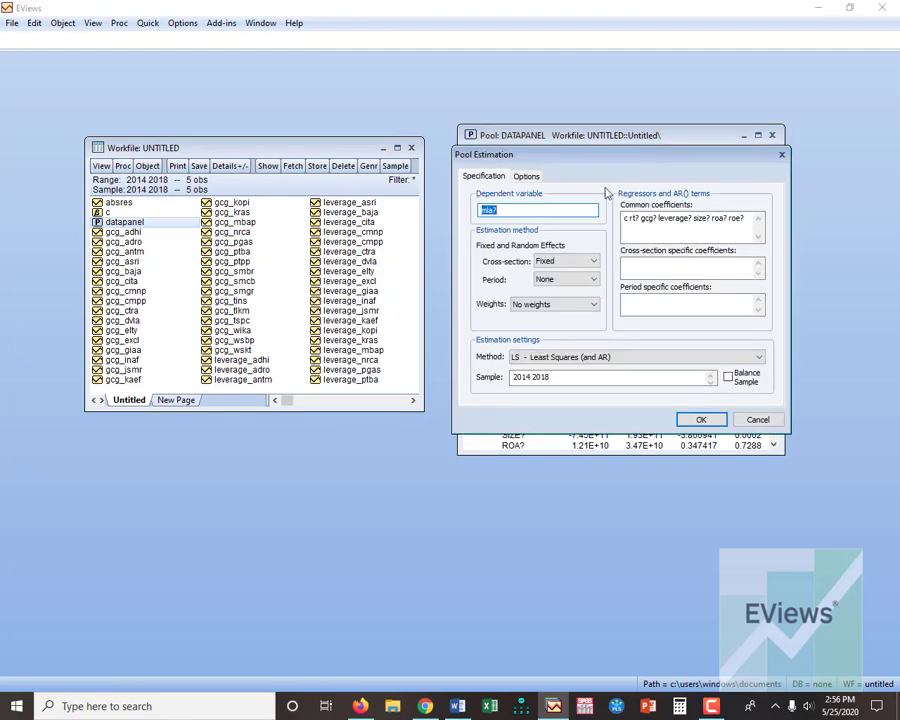
{"action": "left_click", "coordinate": [575, 263]}
{"action": "left_click", "coordinate": [572, 289]}
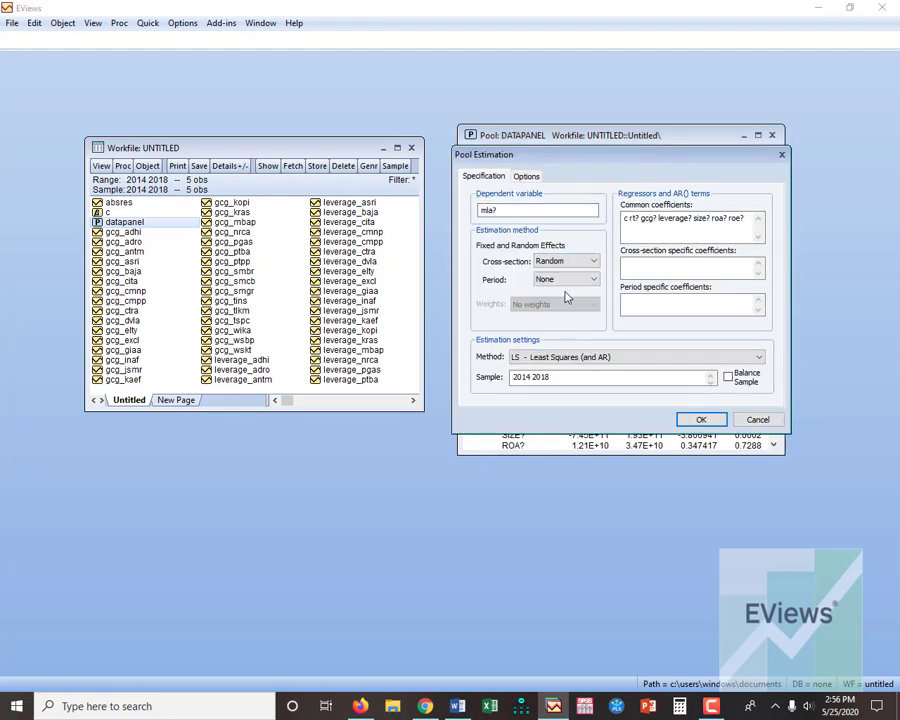
{"action": "left_click", "coordinate": [694, 421]}
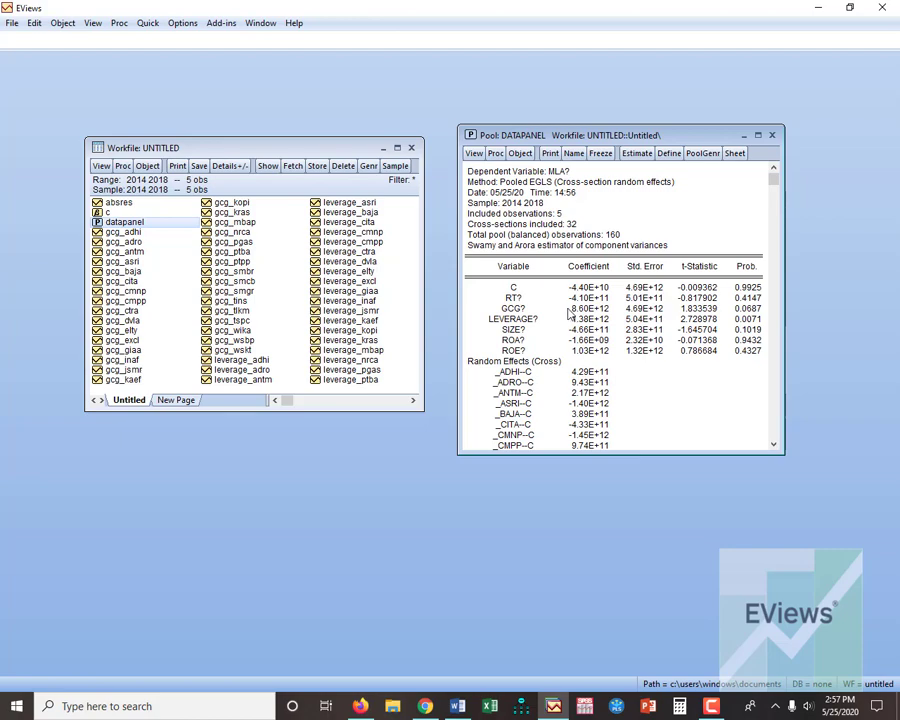
{"action": "scroll", "coordinate": [570, 310], "scroll_direction": "down", "scroll_amount": 15}
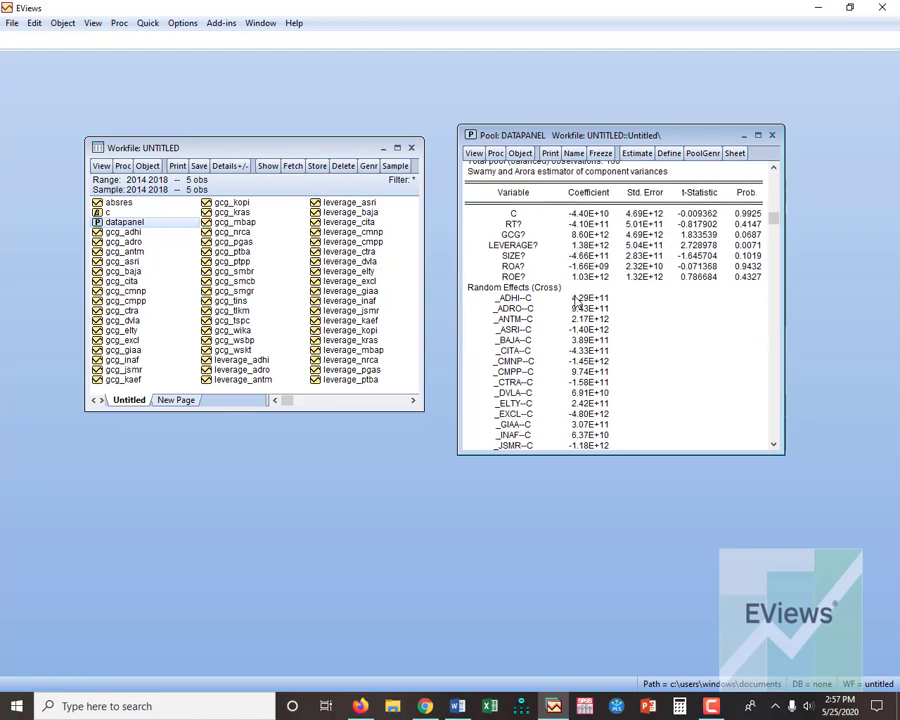
{"action": "scroll", "coordinate": [577, 302], "scroll_direction": "down", "scroll_amount": 1}
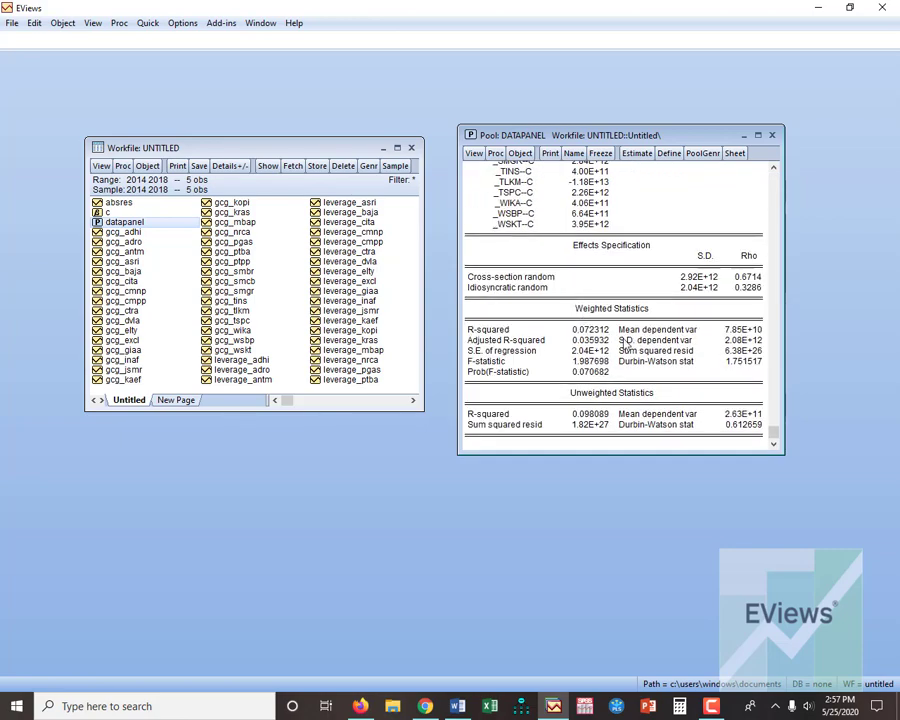
Run the Correlated Random Effects - Hausman Test on the random-effects pool estimation and review its summary and coefficient comparisons.
{"action": "left_click", "coordinate": [474, 153]}
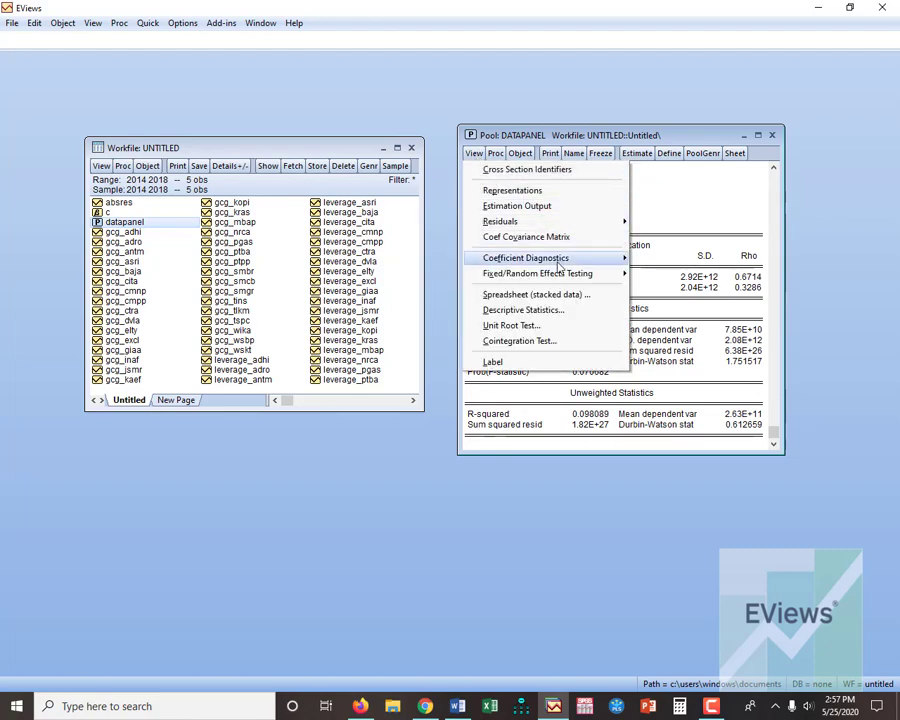
{"action": "mouse_move", "coordinate": [600, 273]}
{"action": "left_click", "coordinate": [670, 288]}
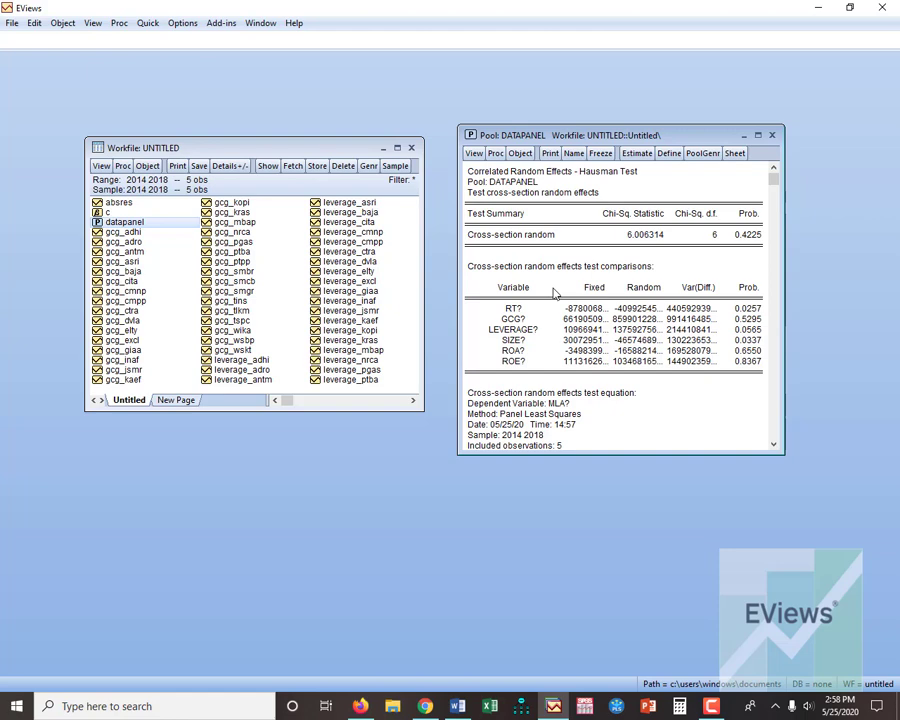
Estimate the pool with rt? as dependent variable on c gcg? leverage? size? roa? roe?, keeping random cross-section effects, and review the fit statistics.
{"action": "left_click", "coordinate": [637, 154]}
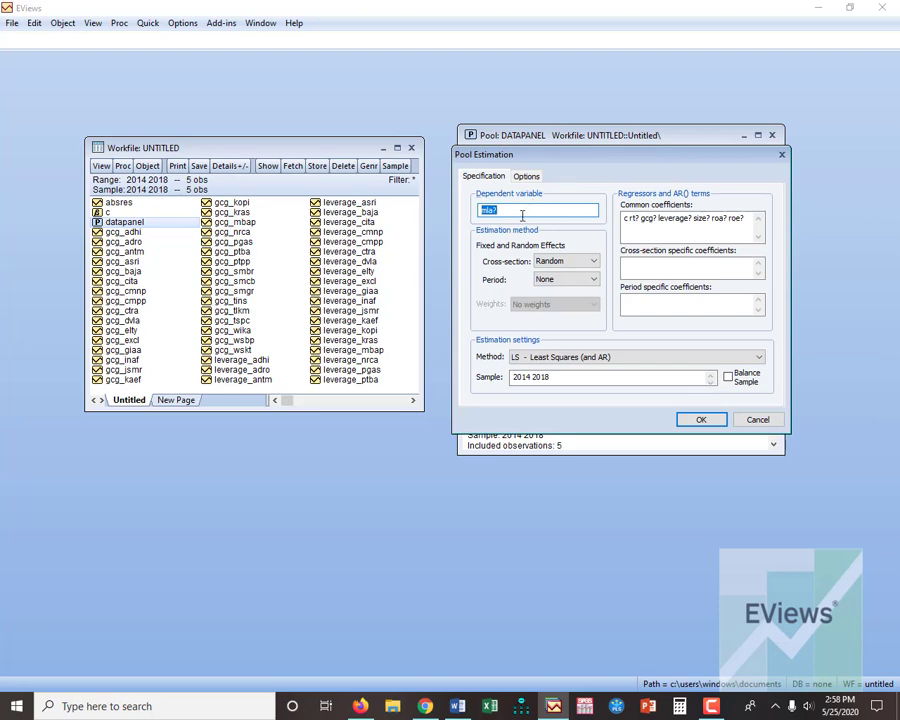
{"action": "type", "text": "rt?"}
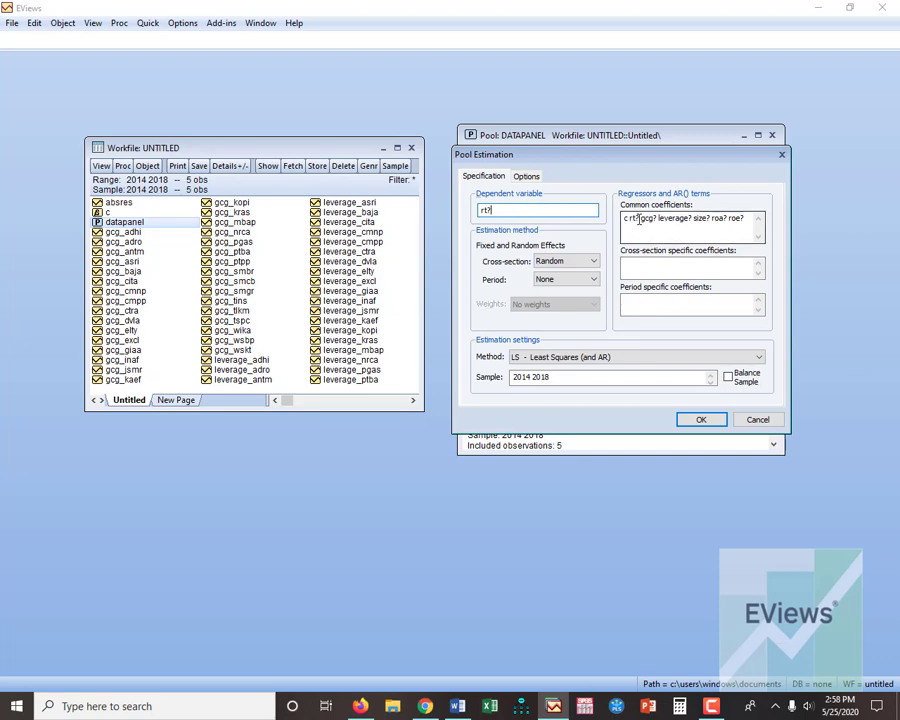
{"action": "left_click_drag", "start_coordinate": [639, 218], "coordinate": [627, 219]}
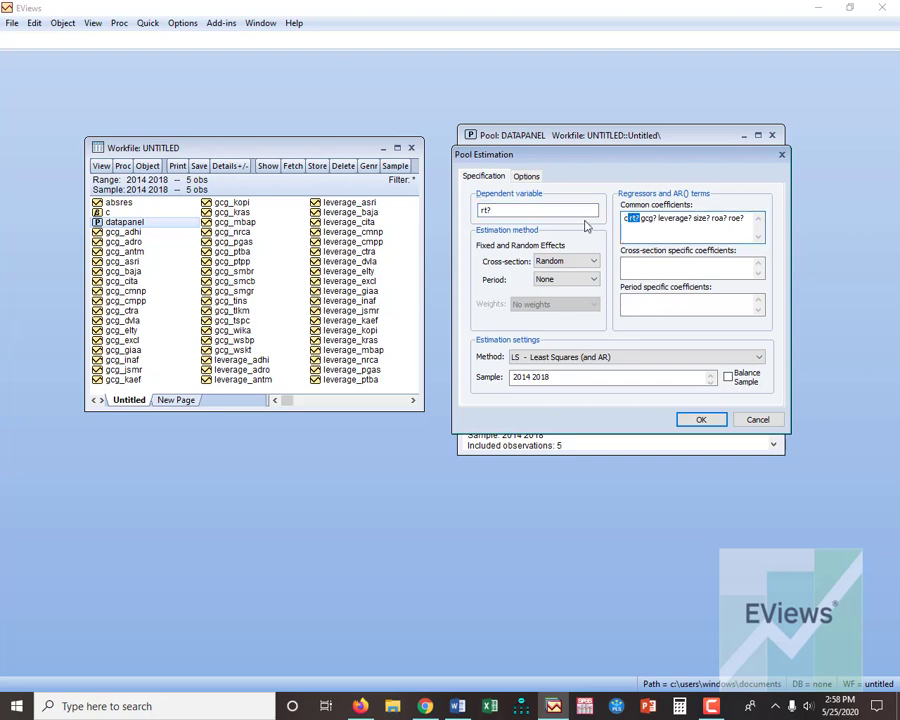
{"action": "key", "text": "Delete"}
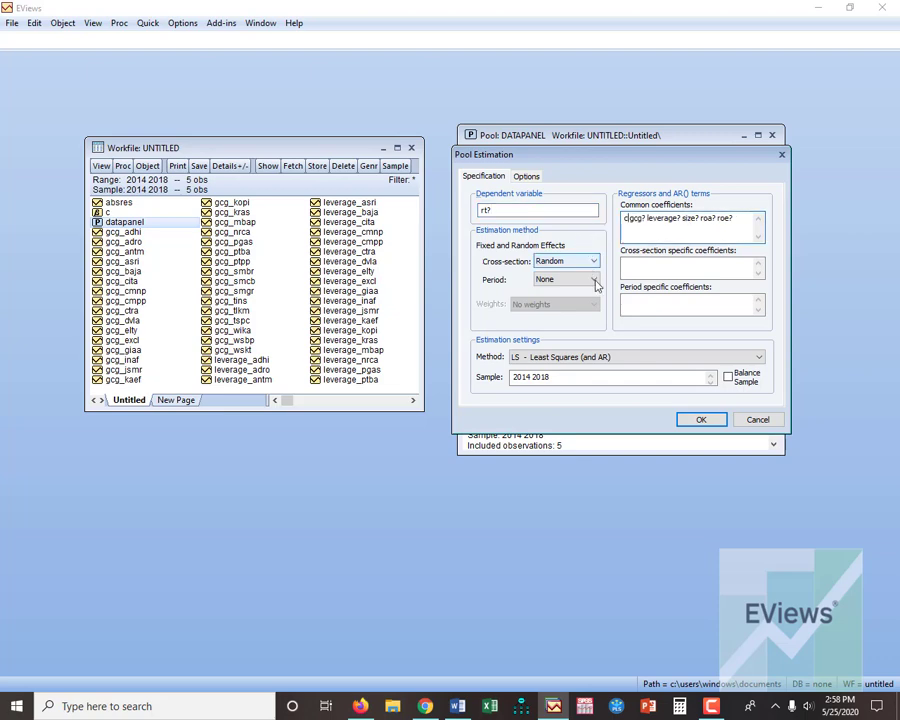
{"action": "left_click", "coordinate": [699, 421]}
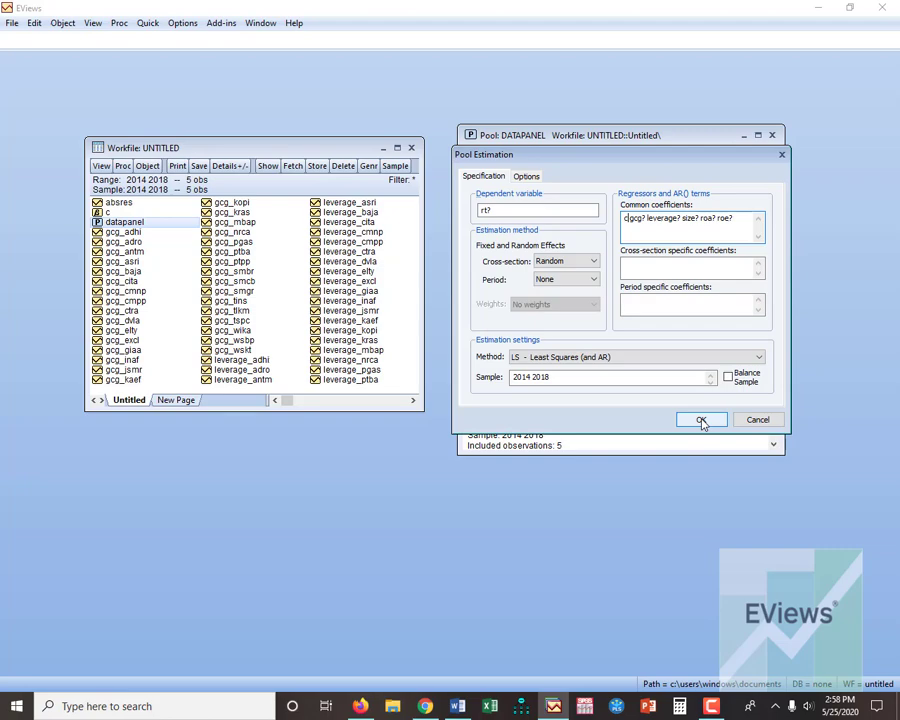
{"action": "left_click", "coordinate": [701, 420]}
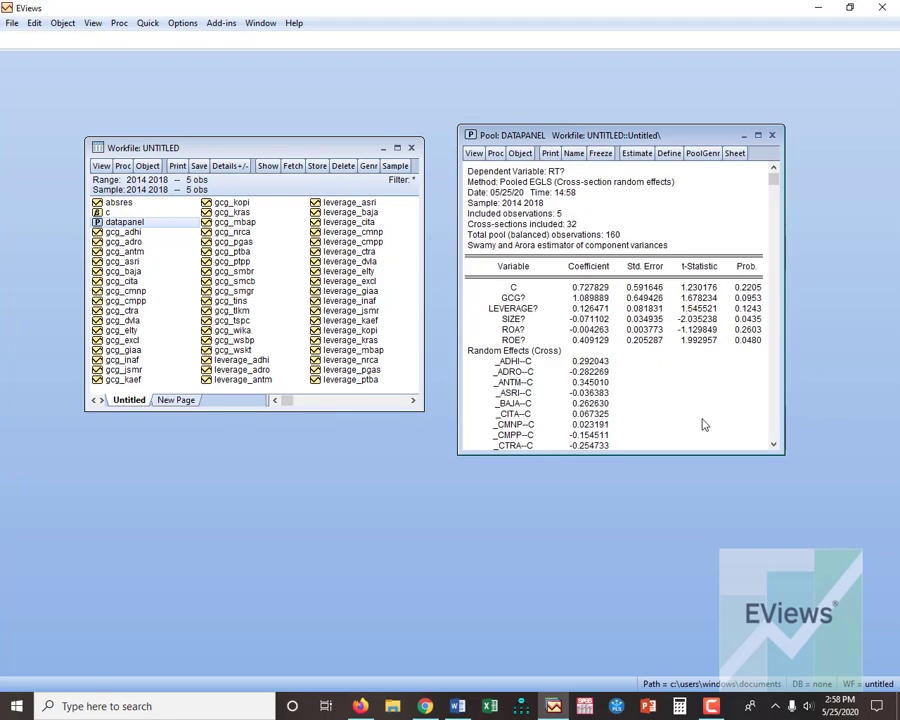
{"action": "scroll", "coordinate": [583, 378], "scroll_direction": "down", "scroll_amount": 1}
{"action": "scroll", "coordinate": [583, 378], "scroll_direction": "down", "scroll_amount": 12}
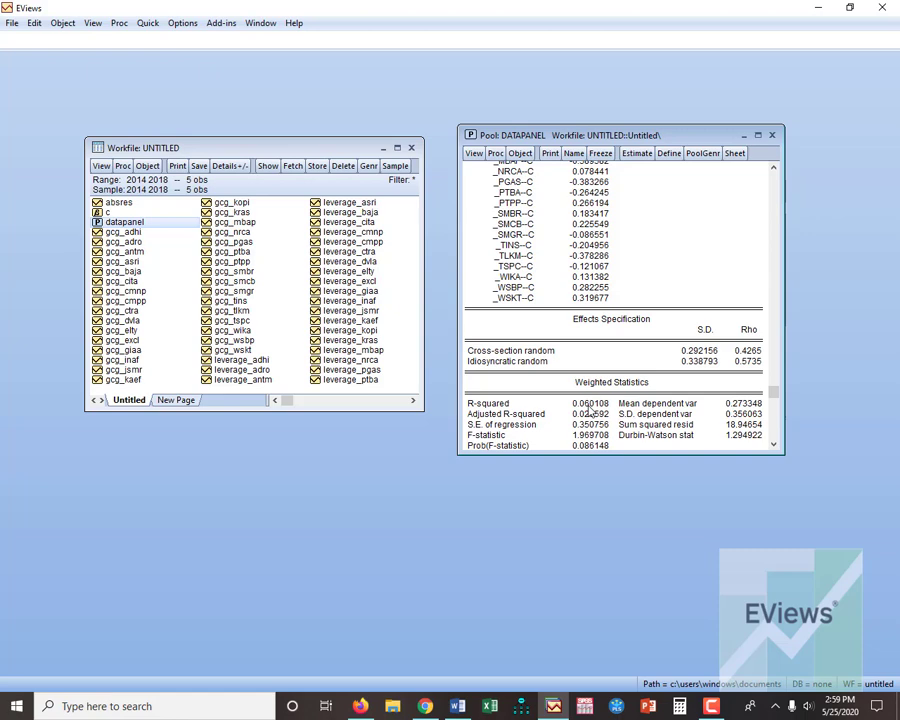
Reopen the pool estimation specification and set its dependent variable to gcg?
{"action": "left_click", "coordinate": [636, 153]}
{"action": "left_click", "coordinate": [506, 209]}
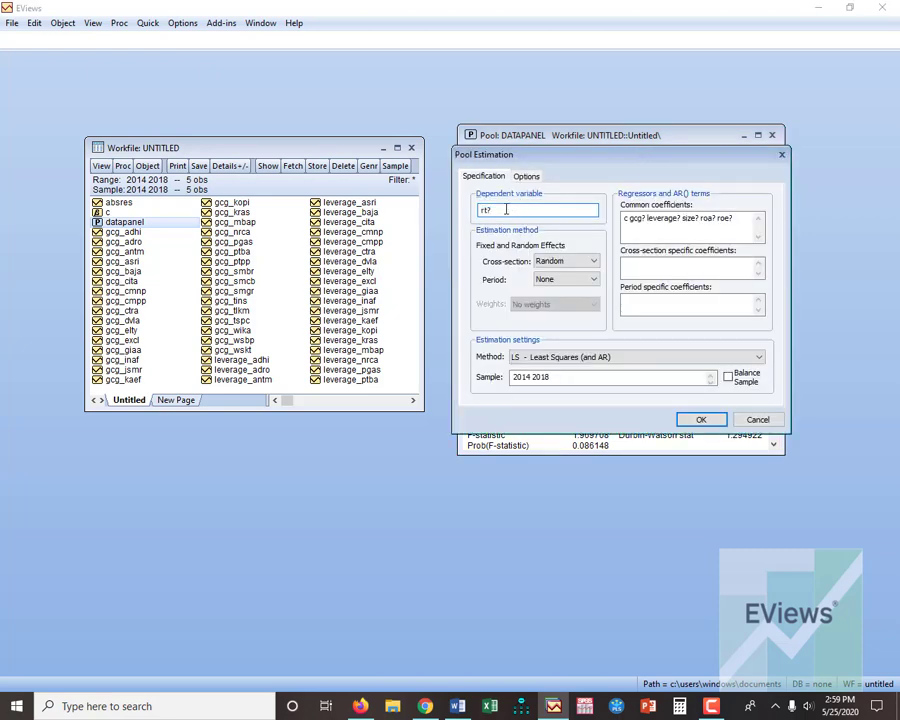
{"action": "key", "text": "Left"}
{"action": "key", "text": "Left"}
{"action": "key", "text": "BackSpace"}
{"action": "type", "text": "gc"}
{"action": "key", "text": "Delete"}
{"action": "type", "text": "g"}
Replace gcg? with rt? among the common coefficients, estimate the gcg? model and review its R-squared and other weighted statistics.
{"action": "left_click", "coordinate": [628, 218]}
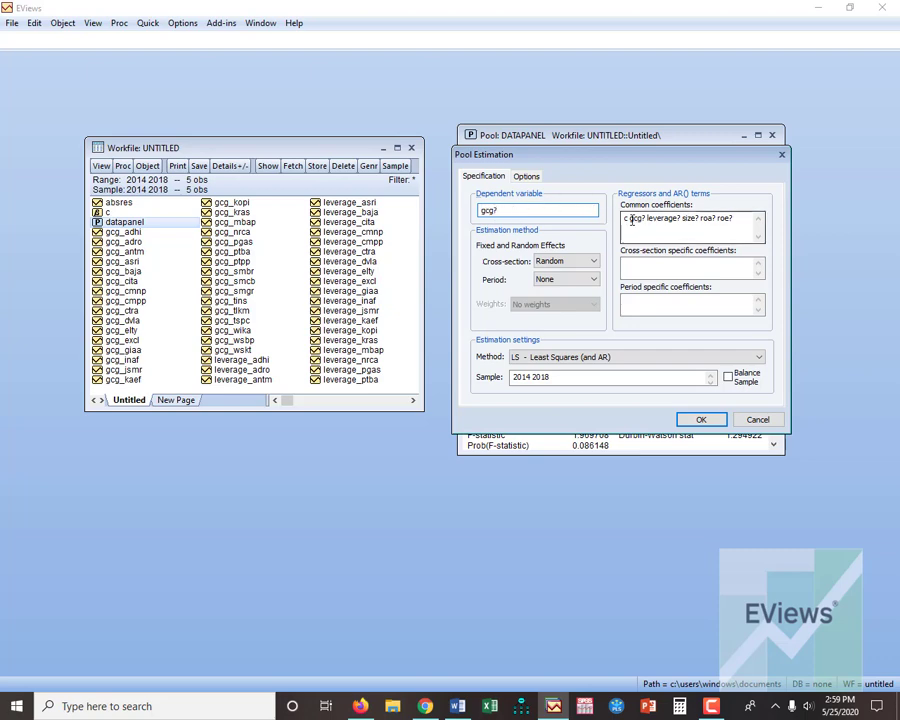
{"action": "key", "text": "Delete"}
{"action": "key", "text": "Delete"}
{"action": "key", "text": "Delete"}
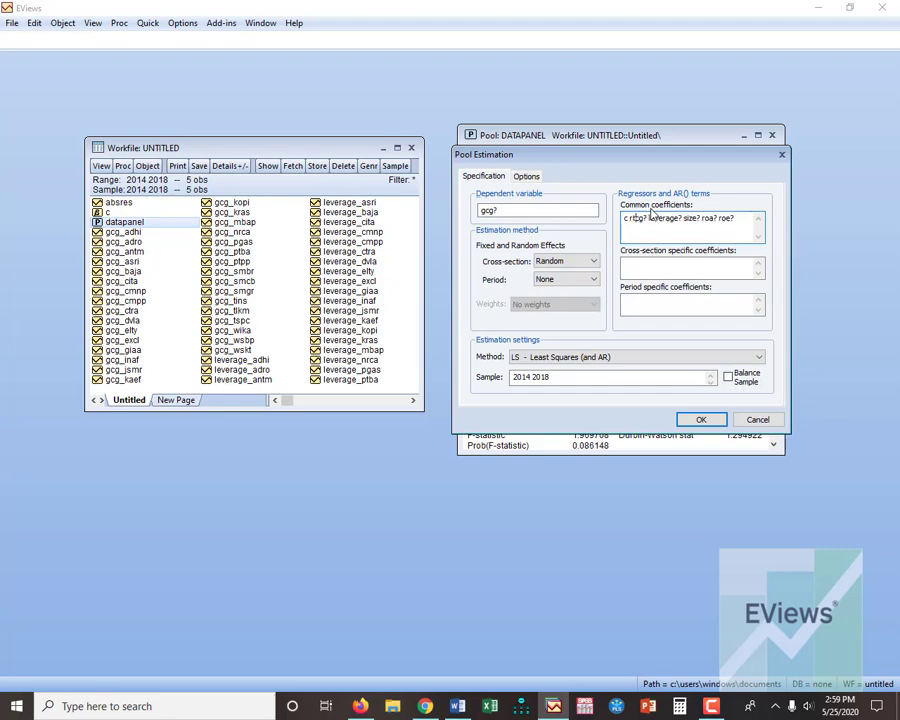
{"action": "type", "text": "r"}
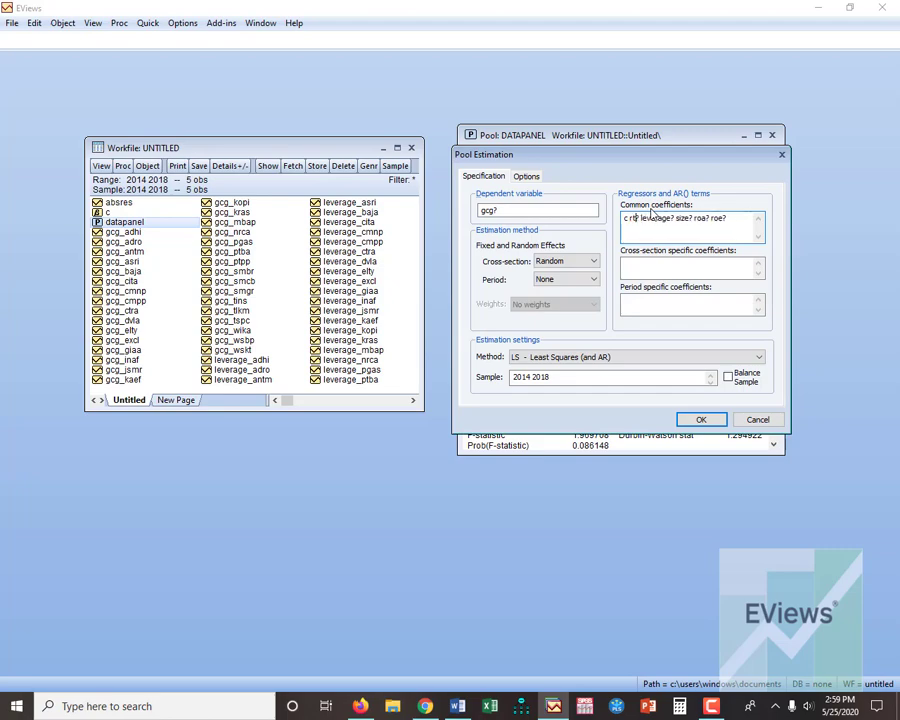
{"action": "left_click", "coordinate": [701, 419]}
{"action": "scroll", "coordinate": [628, 363], "scroll_direction": "down", "scroll_amount": 10}
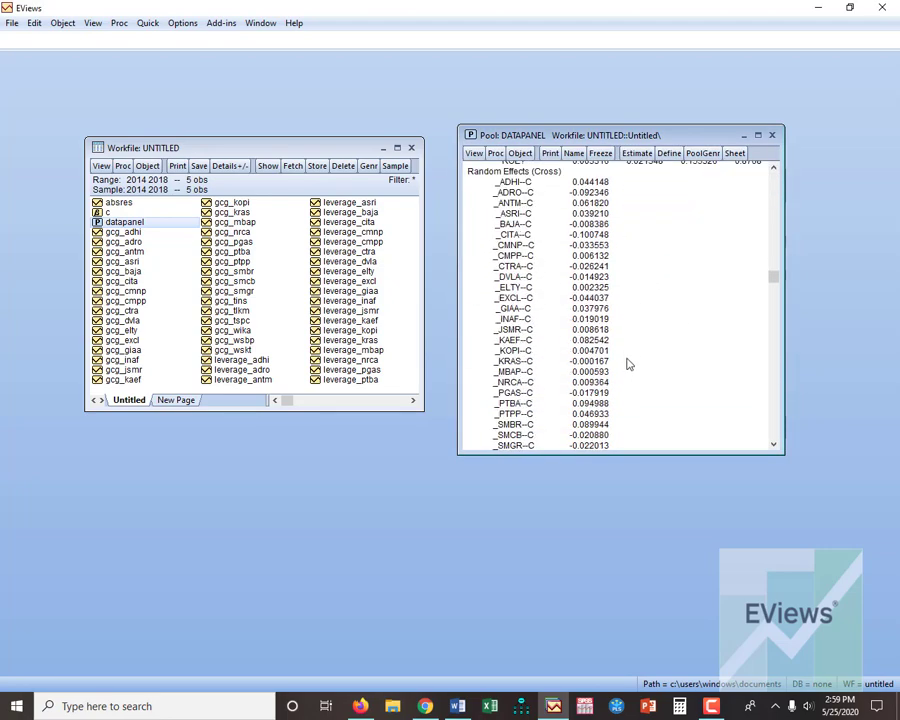
{"action": "scroll", "coordinate": [628, 363], "scroll_direction": "down", "scroll_amount": 2}
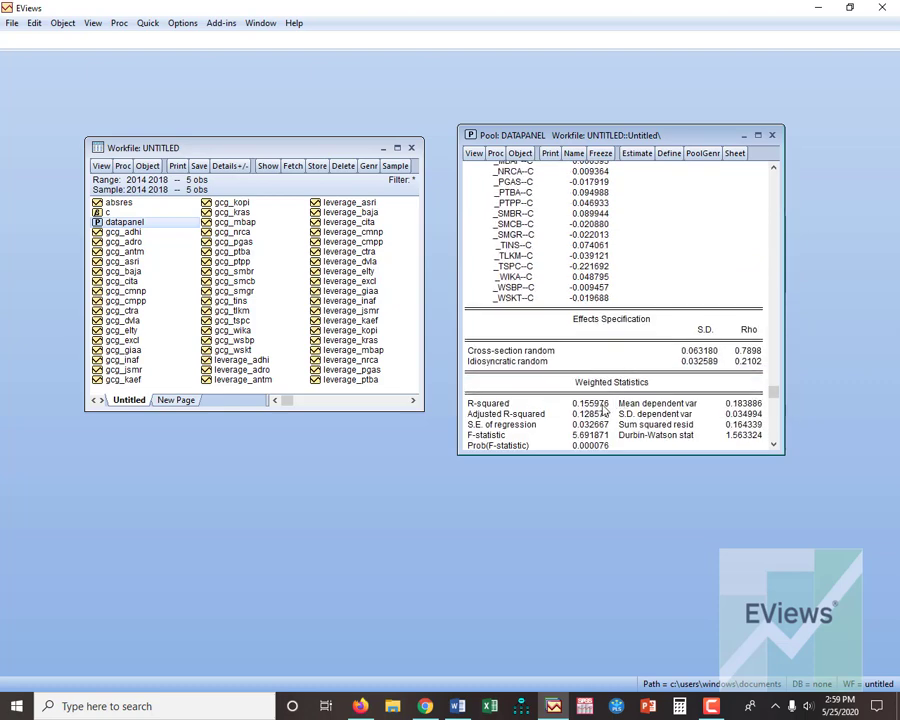
Reopen the pool estimation specification and set its dependent variable to leverage?
{"action": "left_click", "coordinate": [637, 153]}
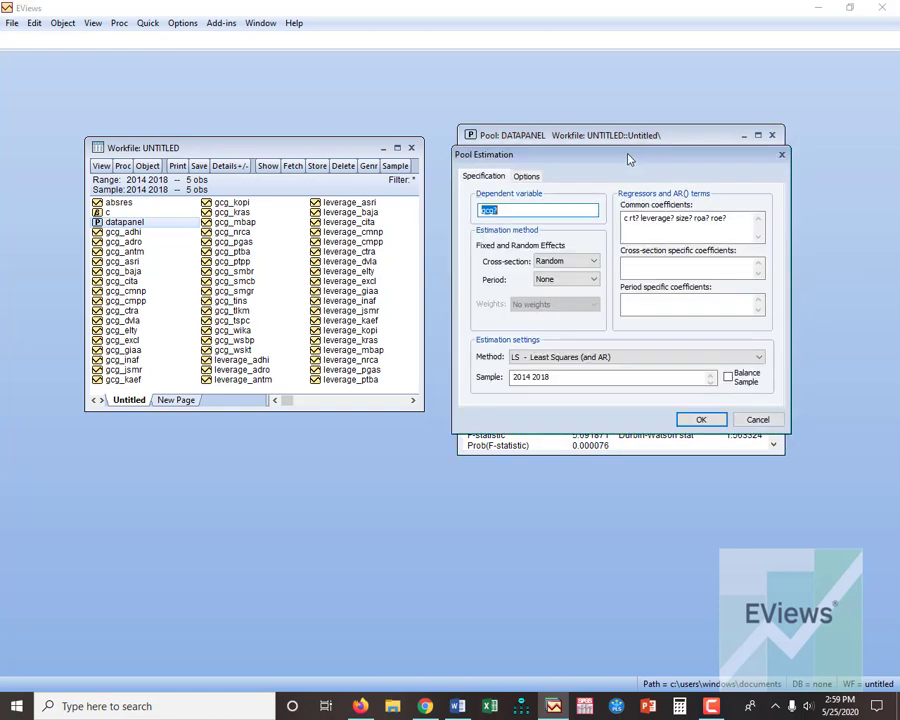
{"action": "left_click", "coordinate": [545, 209]}
{"action": "key", "text": "Home"}
{"action": "type", "text": "leverage"}
{"action": "key", "text": "Delete"}
{"action": "key", "text": "Delete"}
{"action": "key", "text": "Delete"}
Replace leverage? with gcg? among the common coefficients, estimate the leverage? model and review its coefficients and weighted statistics.
{"action": "left_click", "coordinate": [640, 218]}
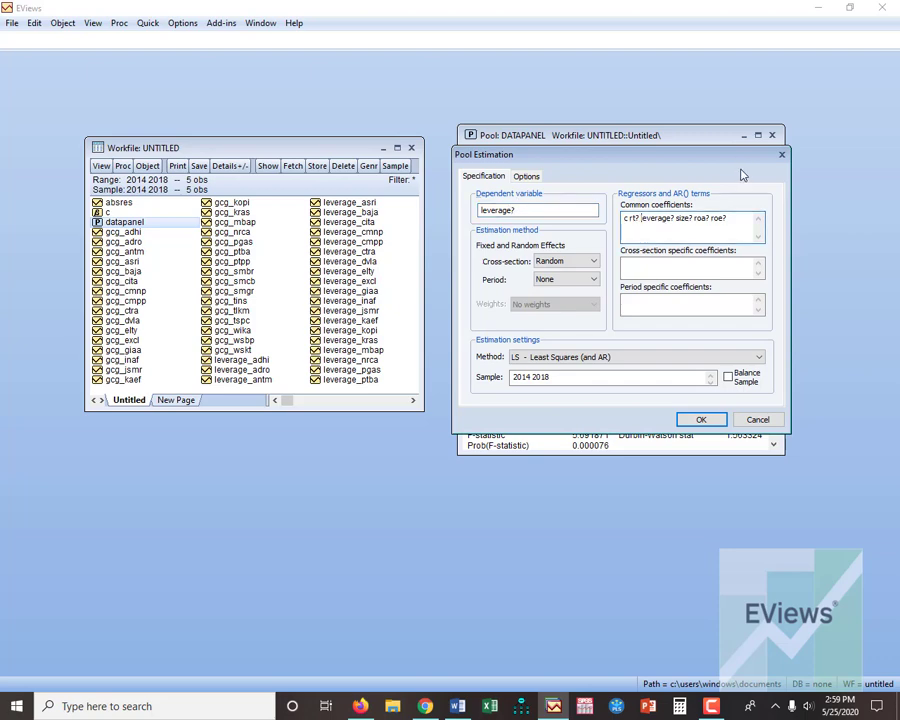
{"action": "type", "text": "gcg"}
{"action": "key", "text": "Delete"}
{"action": "key", "text": "Delete"}
{"action": "key", "text": "Delete"}
{"action": "key", "text": "Delete"}
{"action": "key", "text": "Delete"}
{"action": "key", "text": "Delete"}
{"action": "key", "text": "Delete"}
{"action": "key", "text": "Delete"}
{"action": "key", "text": "Delete"}
{"action": "type", "text": "?"}
{"action": "key", "text": "Return"}
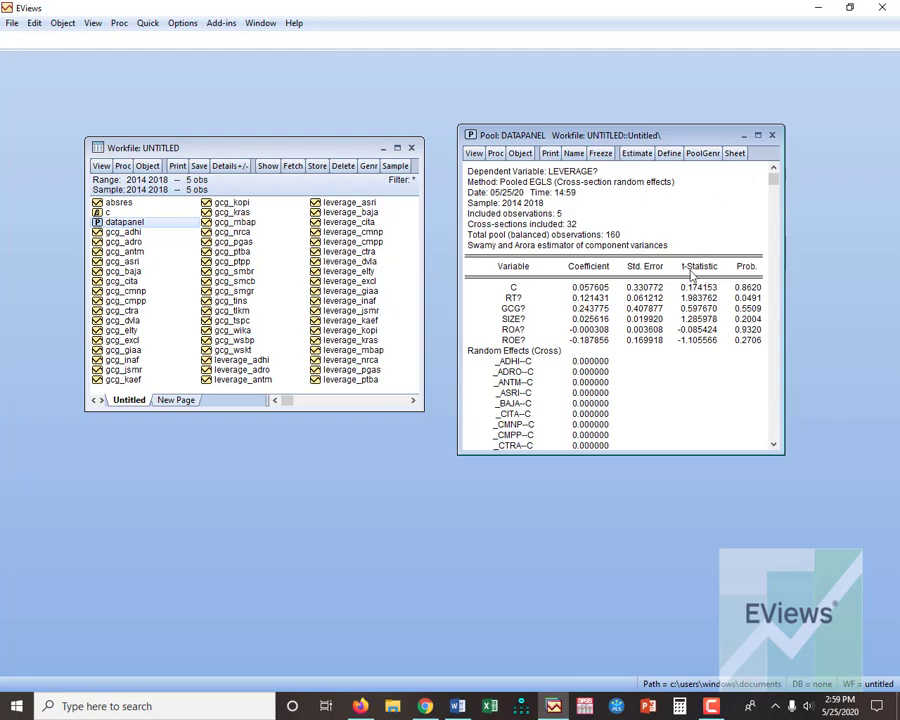
{"action": "scroll", "coordinate": [598, 300], "scroll_direction": "down", "scroll_amount": 3}
{"action": "scroll", "coordinate": [598, 300], "scroll_direction": "down", "scroll_amount": 10}
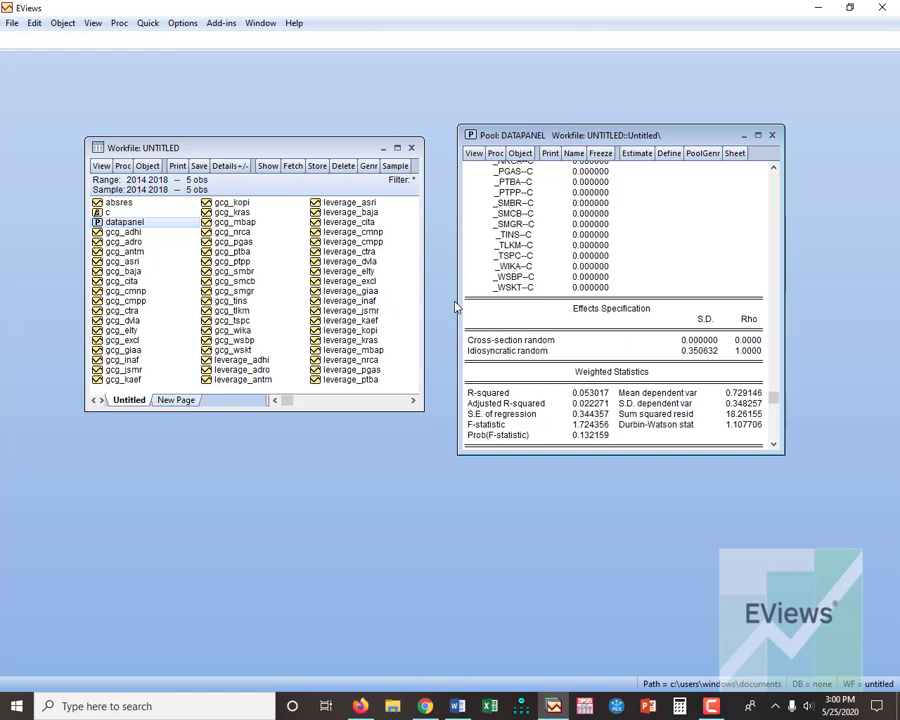
Replace the pool estimation's common coefficients with c RT? GCG? LEVERAGE? SIZE? ROA? ROE?, following the variable list in Supplements.docx.
{"action": "left_click", "coordinate": [638, 153]}
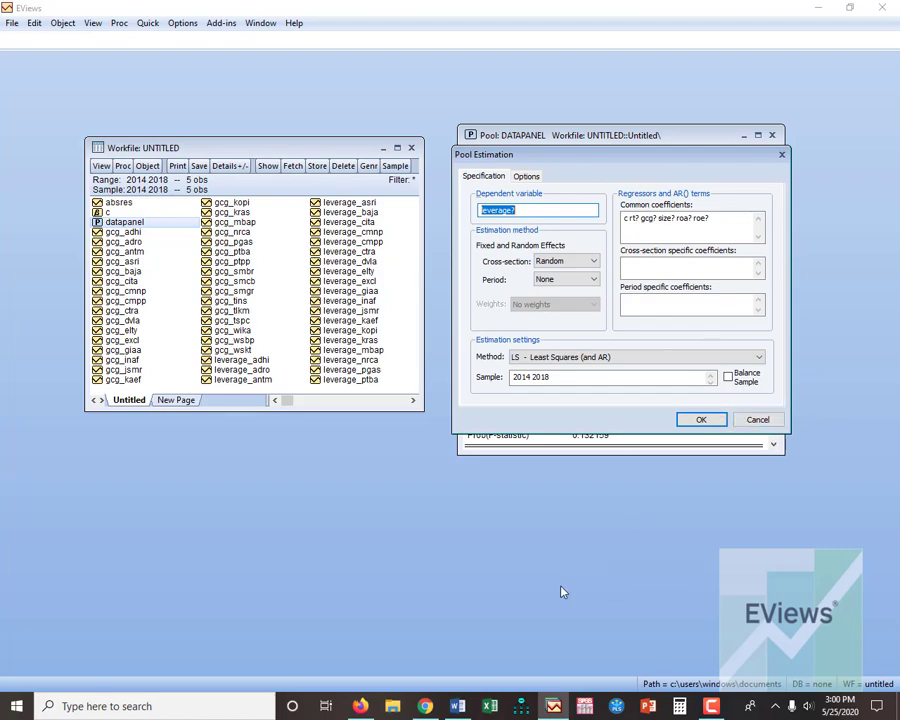
{"action": "left_click", "coordinate": [459, 707]}
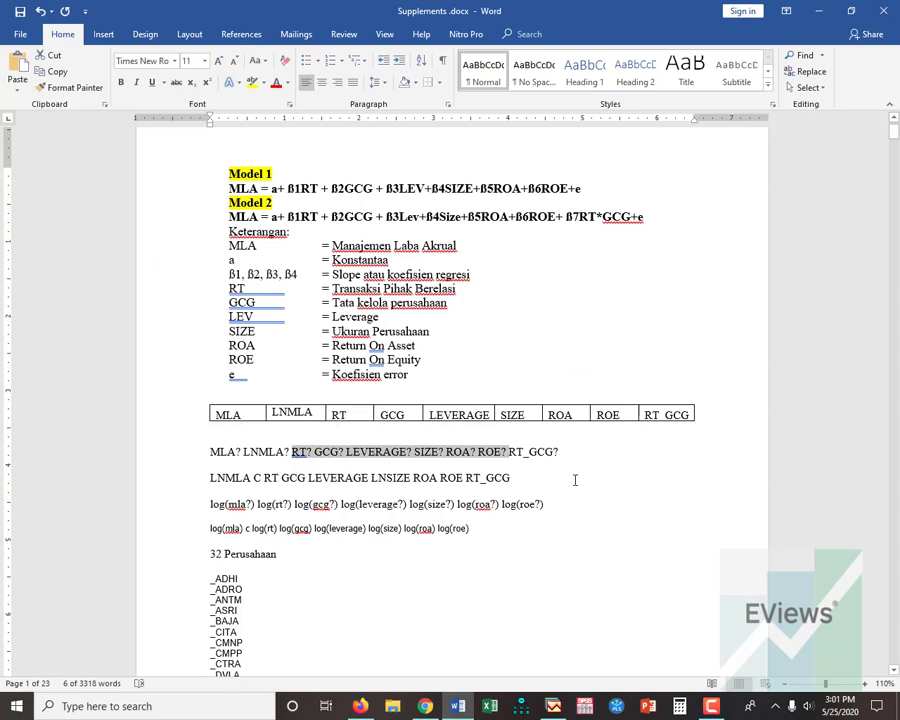
{"action": "left_click", "coordinate": [553, 706]}
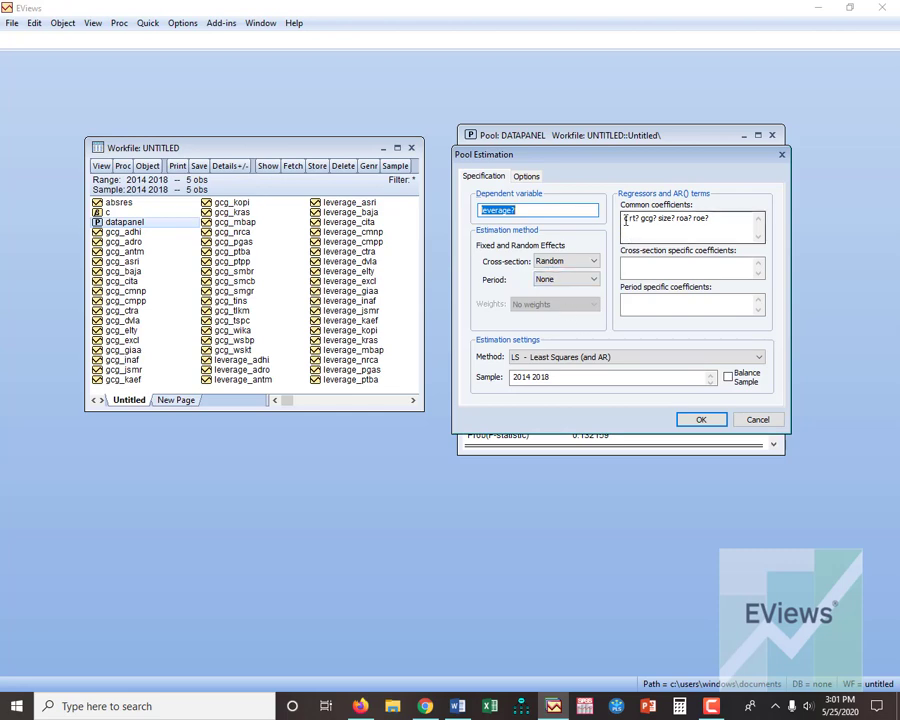
{"action": "left_click_drag", "start_coordinate": [626, 219], "coordinate": [727, 225]}
{"action": "type", "text": "RT? GCG? LEVERAGE? SIZE? ROA? ROE?"}
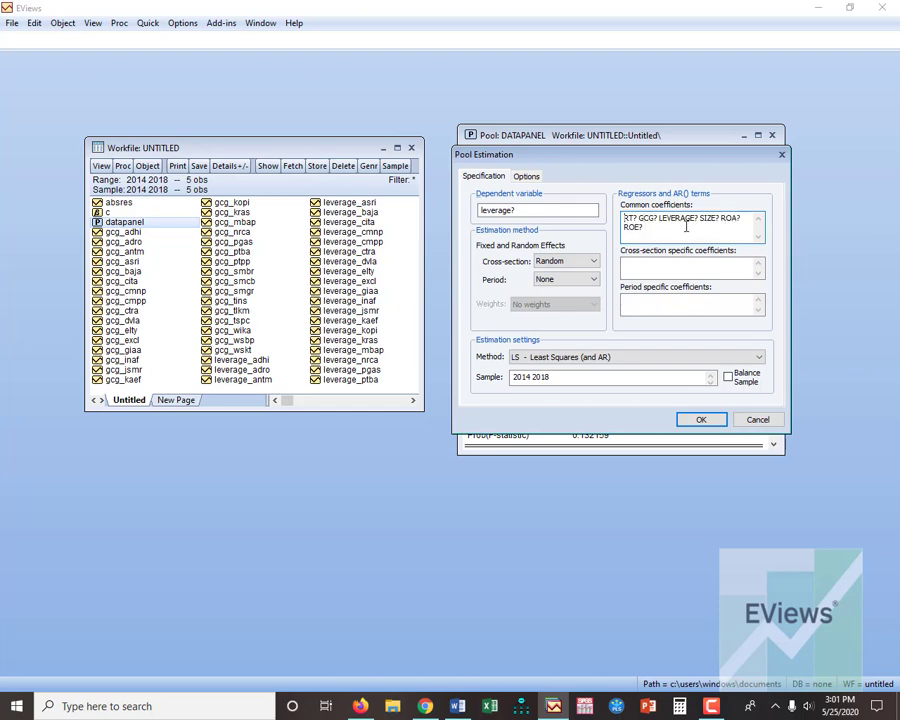
{"action": "type", "text": "c"}
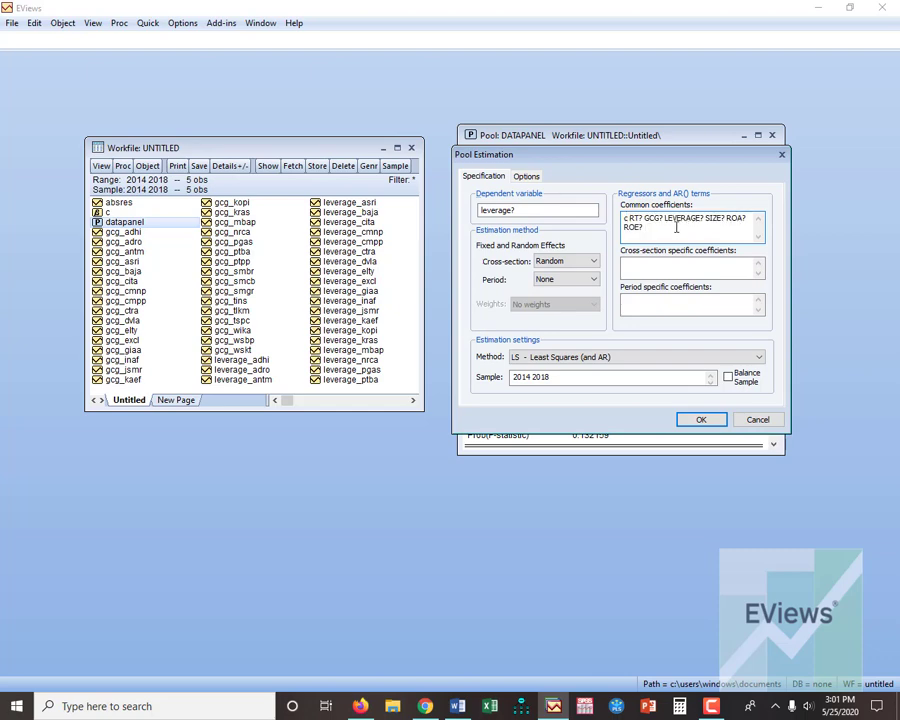
Set the dependent variable to lnmla? and estimate the pool with random cross-section effects.
{"action": "left_click", "coordinate": [540, 210]}
{"action": "double_click", "coordinate": [592, 213]}
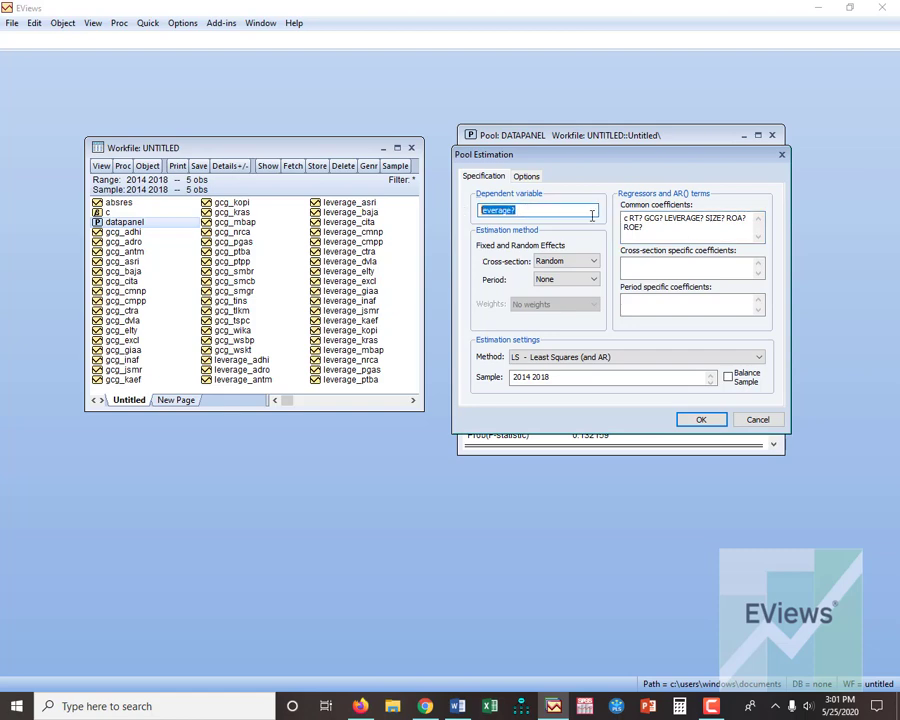
{"action": "type", "text": "mla?"}
{"action": "left_click", "coordinate": [455, 706]}
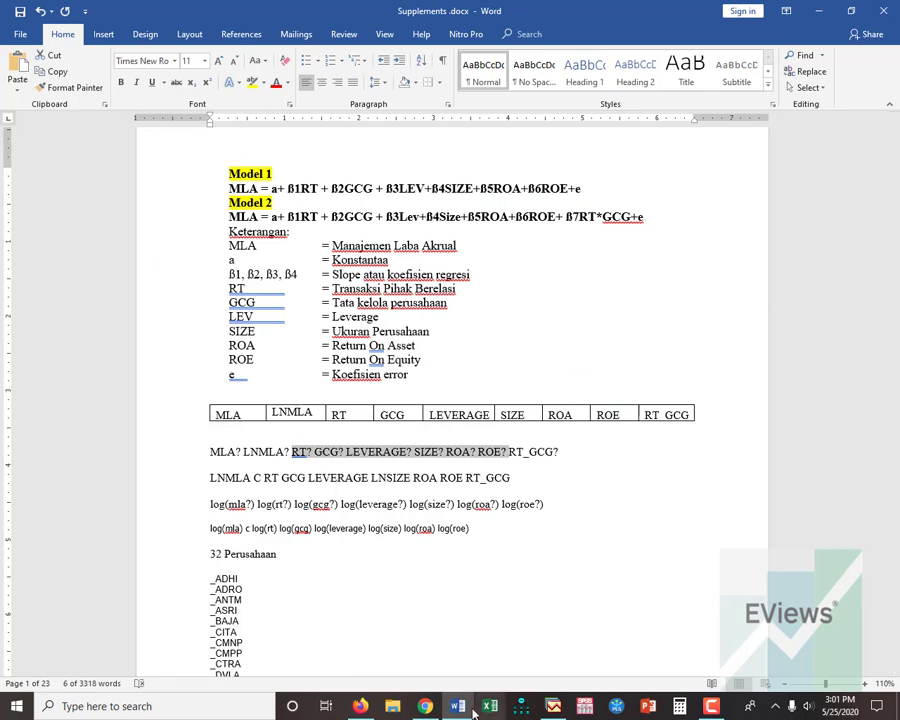
{"action": "left_click", "coordinate": [556, 708]}
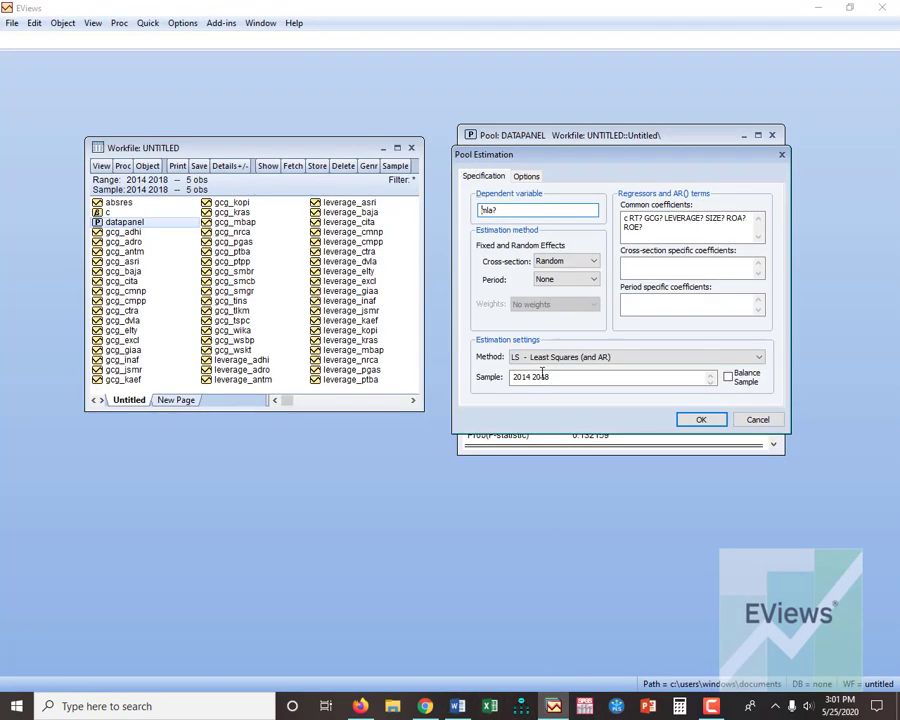
{"action": "type", "text": "ln"}
{"action": "left_click", "coordinate": [697, 420]}
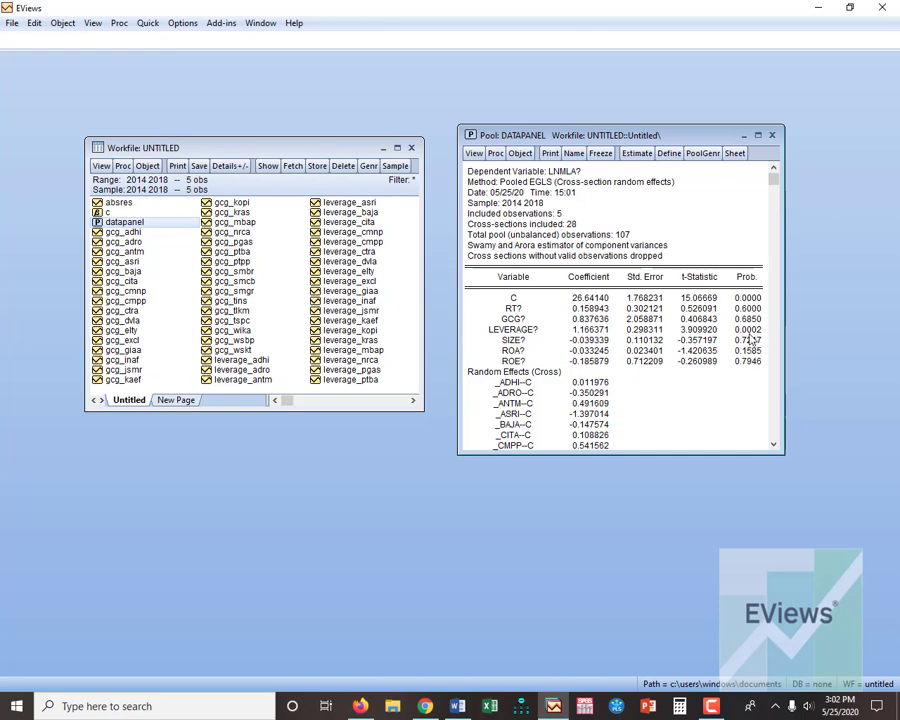
Set the cross-section effects to None, estimate the lnmla? pool model and review its coefficients and fit statistics.
{"action": "left_click", "coordinate": [637, 153]}
{"action": "left_click", "coordinate": [569, 262]}
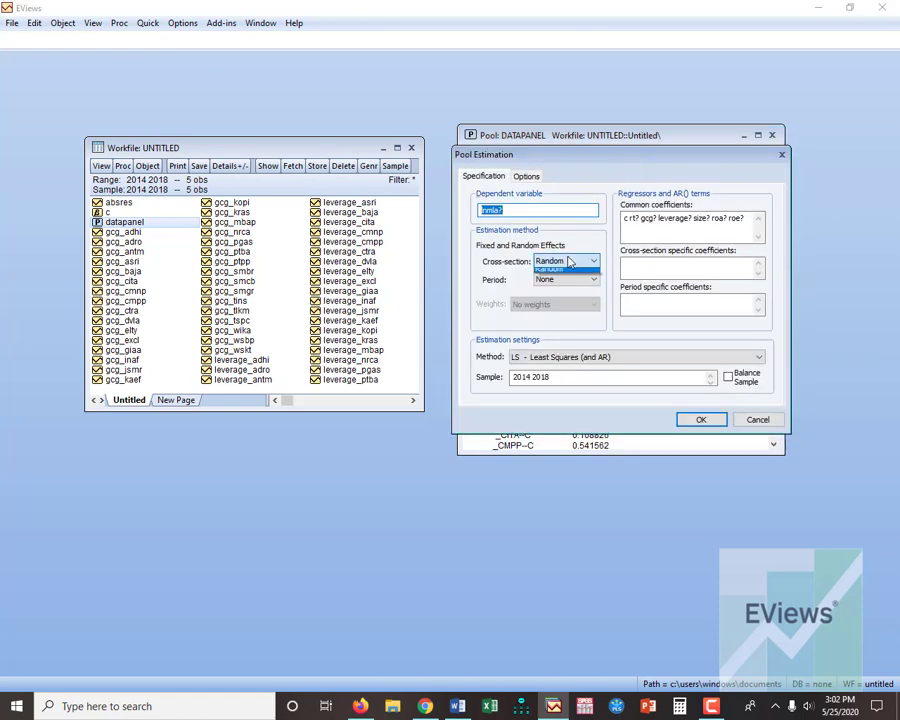
{"action": "left_click", "coordinate": [575, 274]}
{"action": "left_click", "coordinate": [700, 421]}
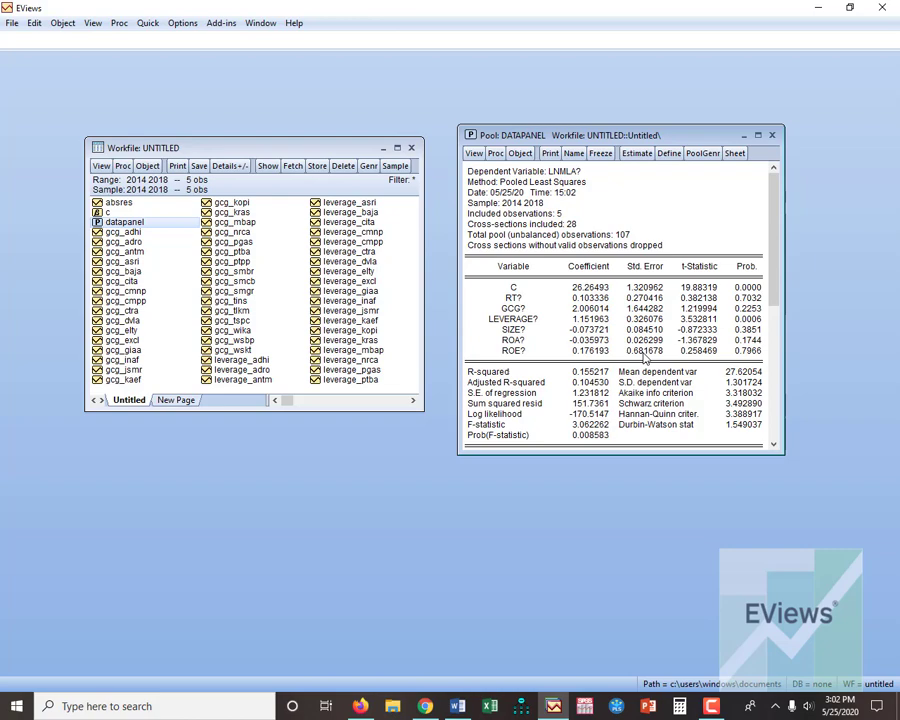
{"action": "scroll", "coordinate": [645, 357], "scroll_direction": "down", "scroll_amount": 1}
{"action": "scroll", "coordinate": [645, 357], "scroll_direction": "up", "scroll_amount": 1}
Set the cross-section effects to Fixed, estimate the lnmla? pool model and review its coefficients, company effects and fit statistics.
{"action": "left_click", "coordinate": [636, 155]}
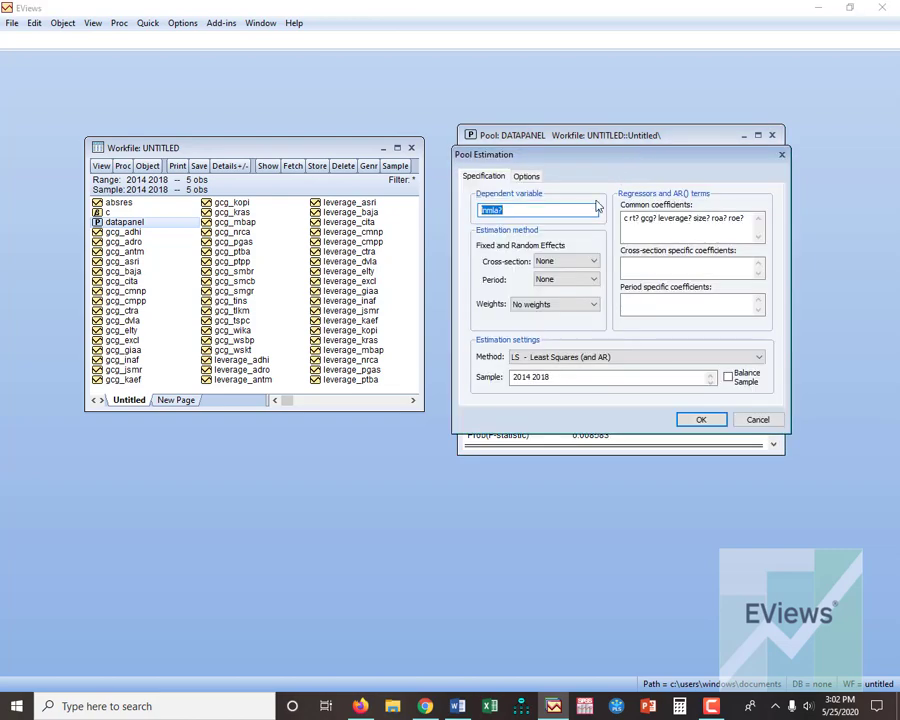
{"action": "left_click", "coordinate": [588, 261]}
{"action": "left_click", "coordinate": [566, 272]}
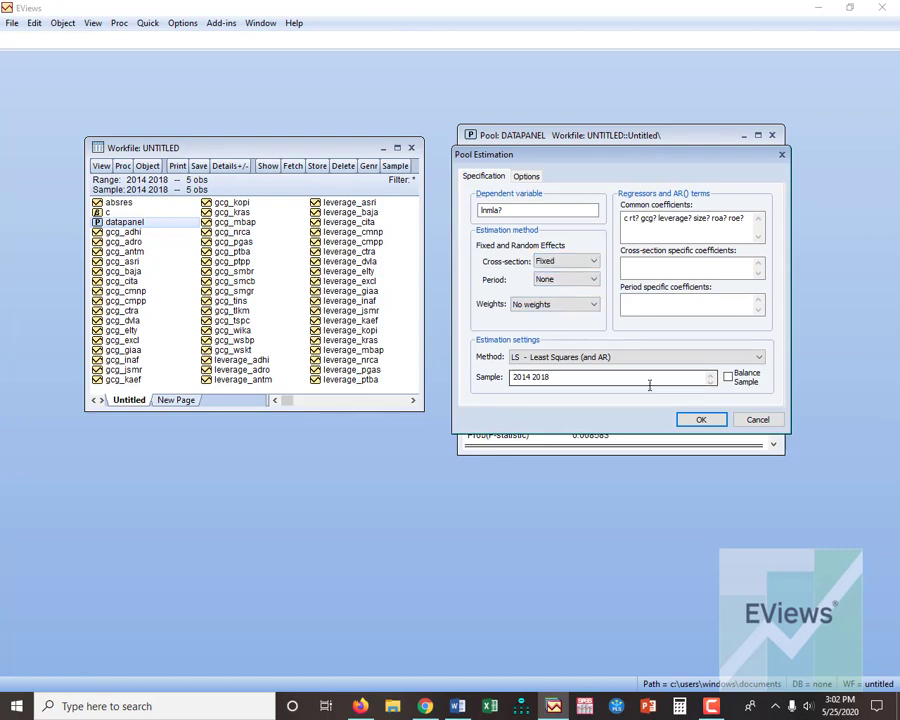
{"action": "left_click", "coordinate": [699, 419]}
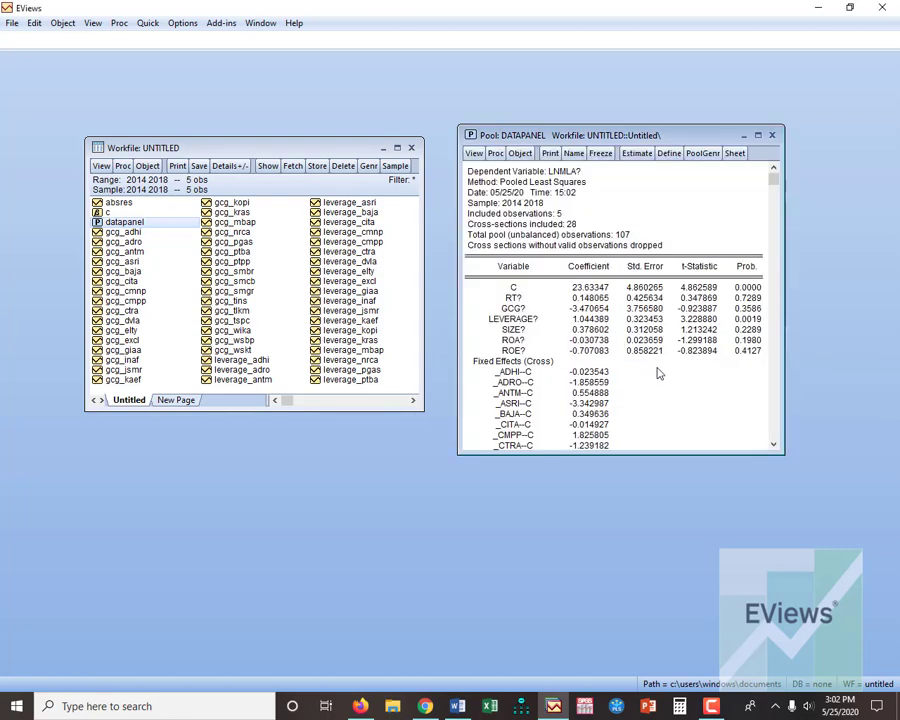
{"action": "scroll", "coordinate": [658, 376], "scroll_direction": "down", "scroll_amount": 10}
{"action": "scroll", "coordinate": [660, 366], "scroll_direction": "down", "scroll_amount": 2}
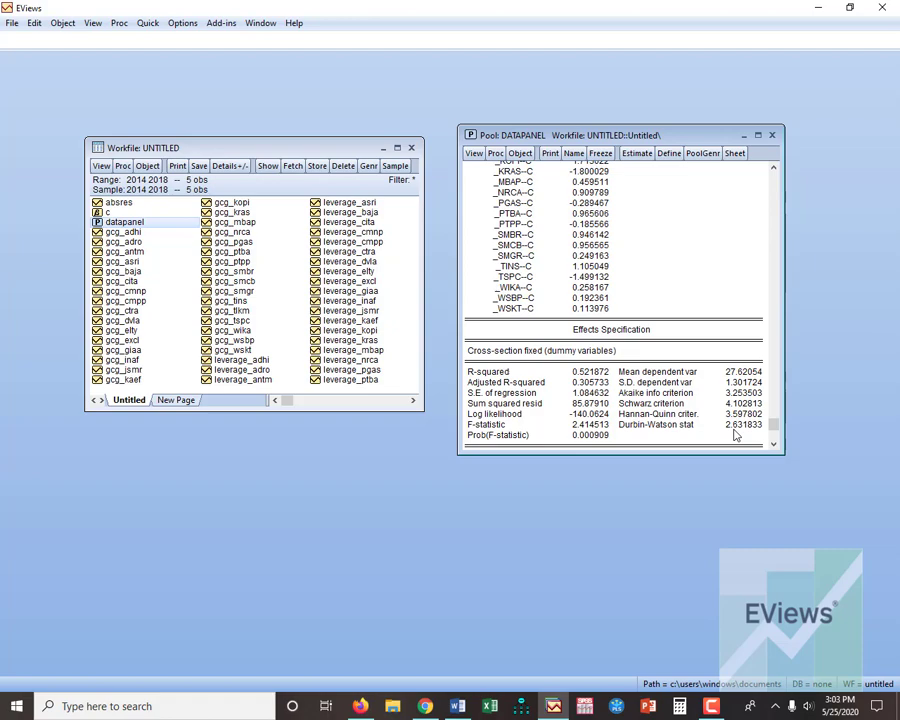
{"action": "scroll", "coordinate": [720, 420], "scroll_direction": "up", "scroll_amount": 3}
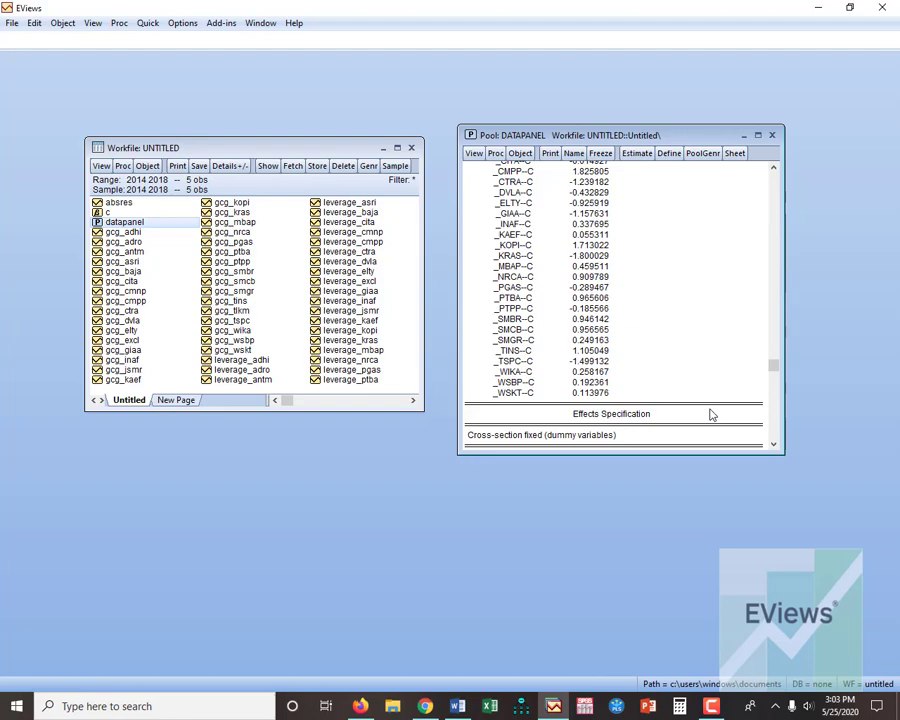
Review the fixed-effects estimates and fit statistics, and run the Redundant Fixed Effects likelihood ratio test on the lnmla? pool model.
{"action": "scroll", "coordinate": [711, 414], "scroll_direction": "up", "scroll_amount": 4}
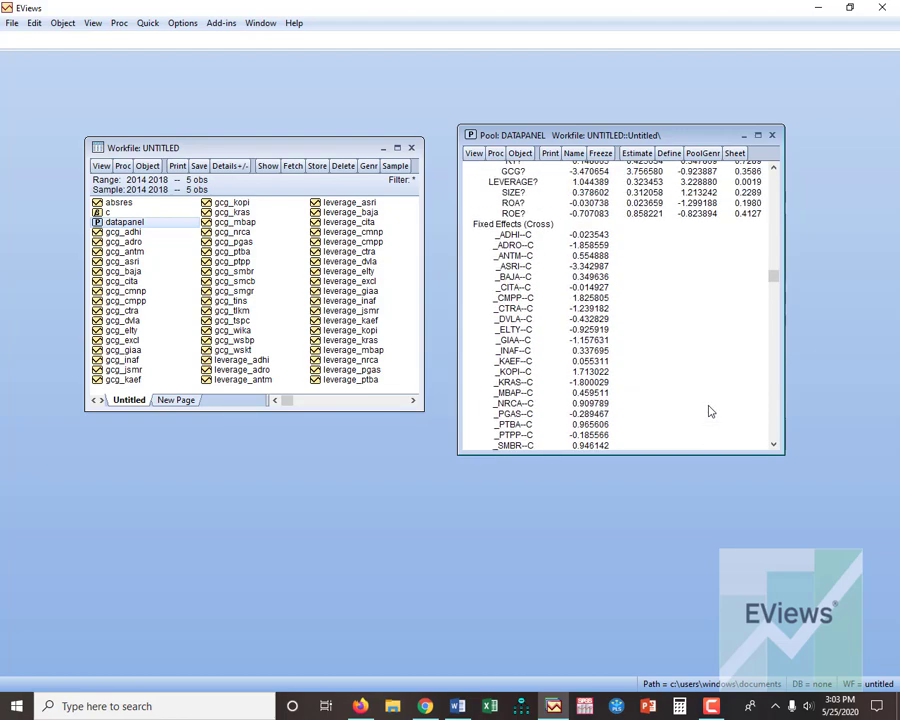
{"action": "scroll", "coordinate": [711, 412], "scroll_direction": "up", "scroll_amount": 3}
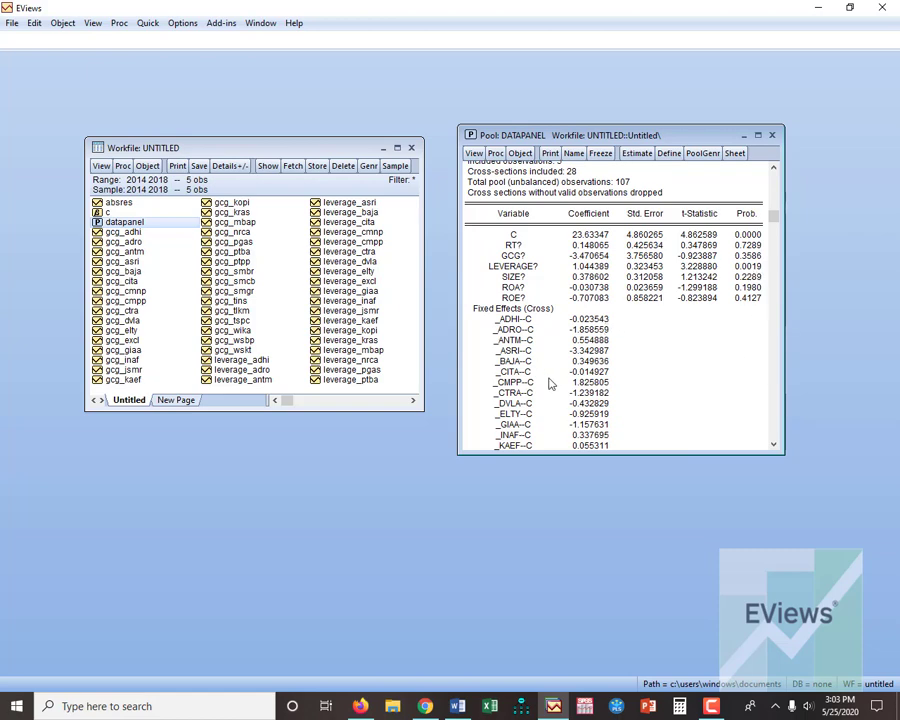
{"action": "scroll", "coordinate": [561, 377], "scroll_direction": "down", "scroll_amount": 10}
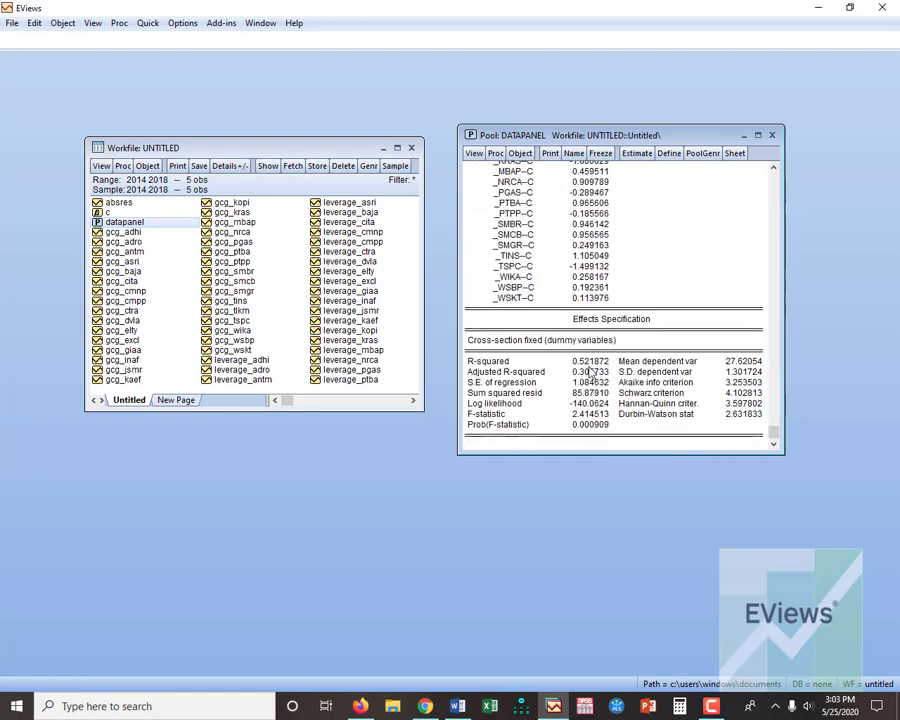
{"action": "left_click", "coordinate": [474, 154]}
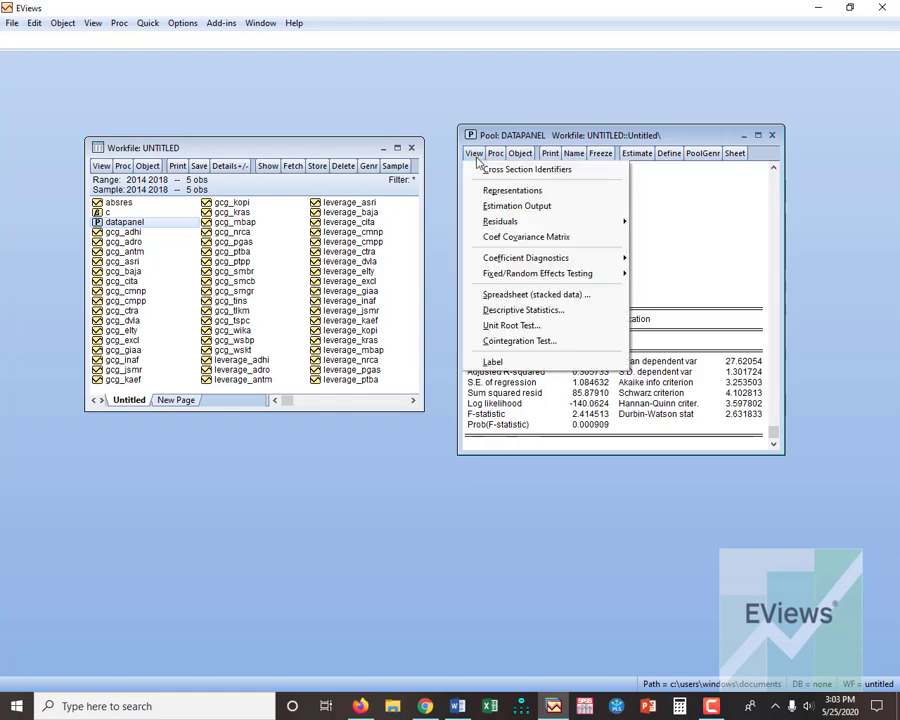
{"action": "mouse_move", "coordinate": [557, 281]}
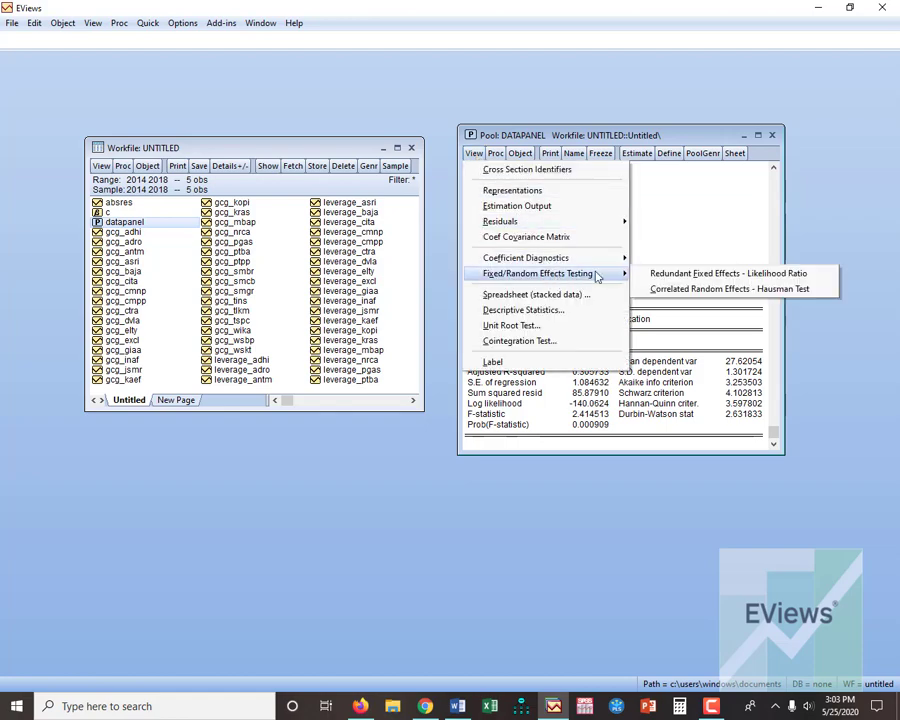
{"action": "left_click", "coordinate": [665, 274]}
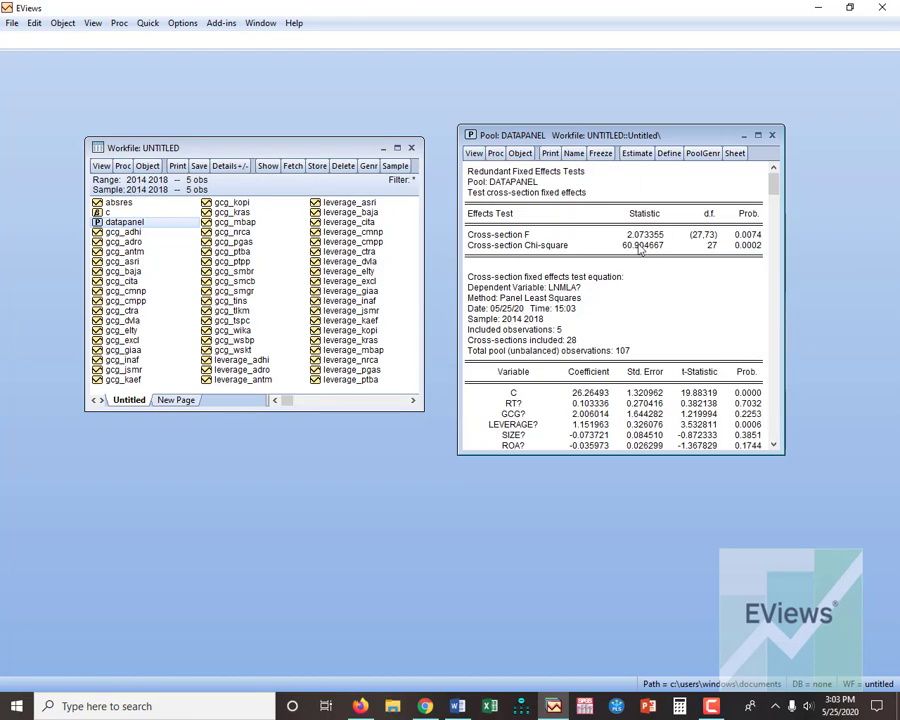
Set the cross-section effects to Random, estimate the lnmla? pool model and review its coefficients, company effects and weighted statistics.
{"action": "left_click", "coordinate": [636, 156]}
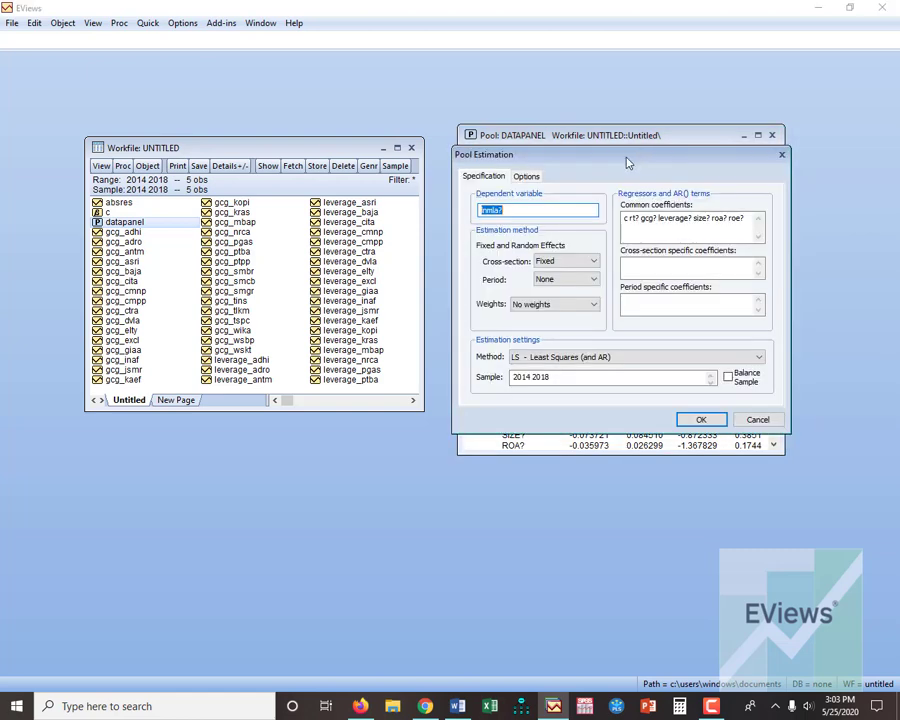
{"action": "left_click", "coordinate": [575, 262]}
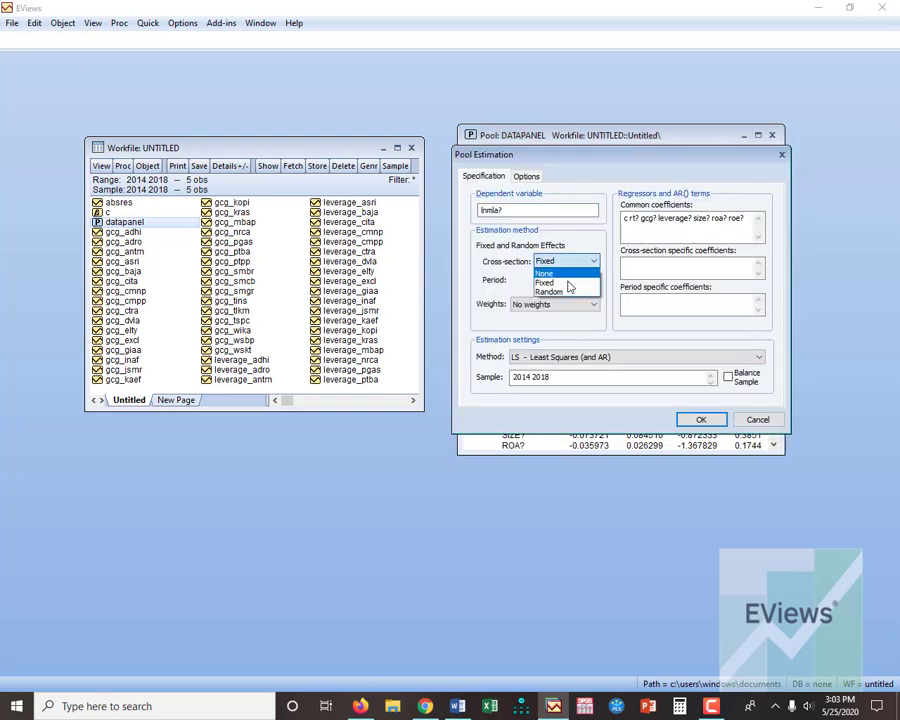
{"action": "left_click", "coordinate": [566, 292]}
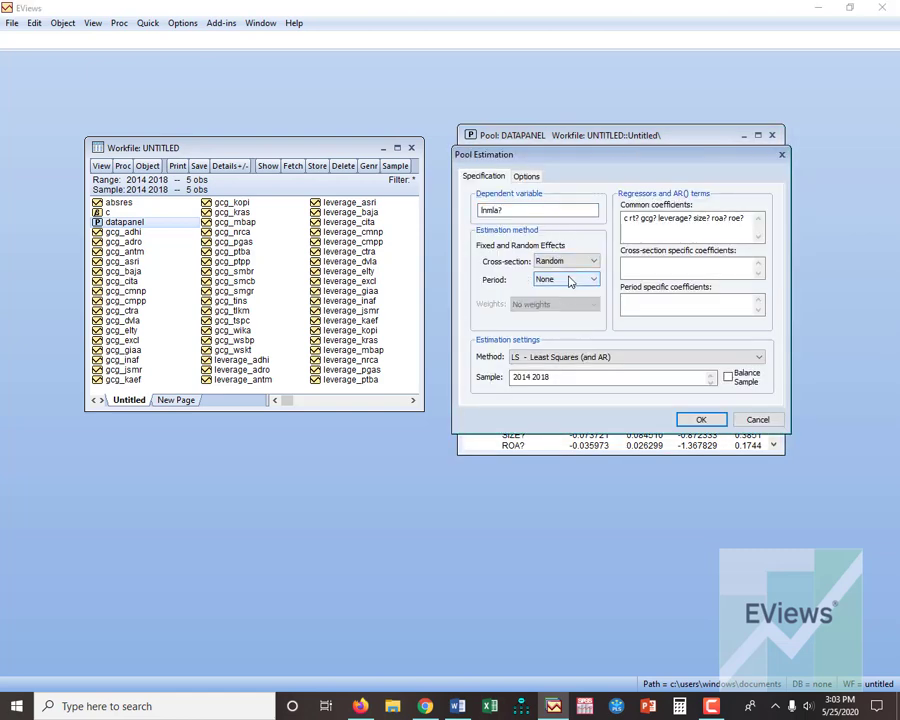
{"action": "left_click", "coordinate": [701, 419]}
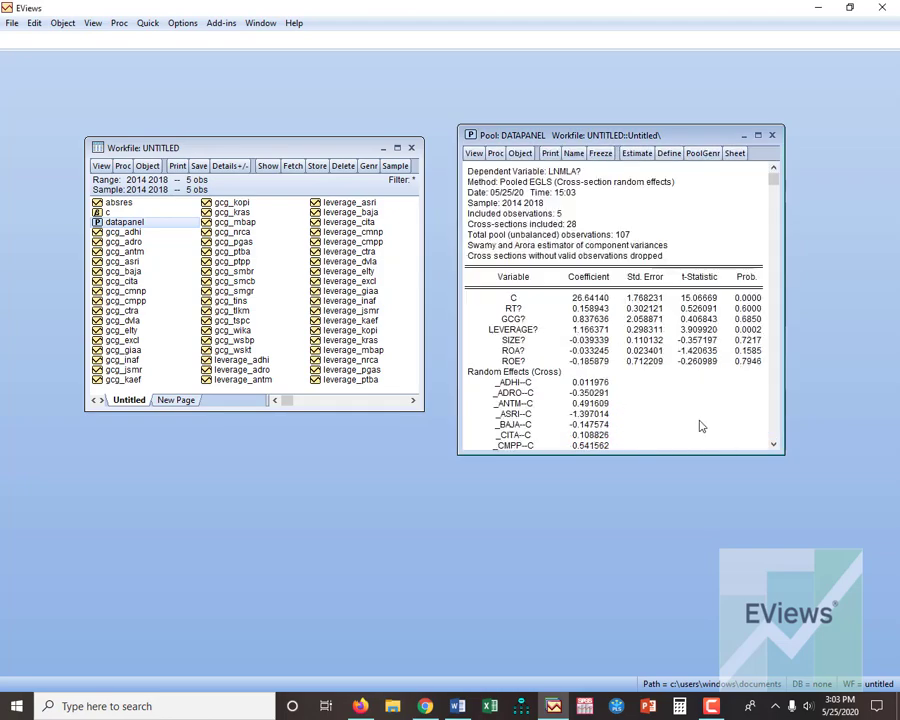
{"action": "scroll", "coordinate": [648, 398], "scroll_direction": "down", "scroll_amount": 1}
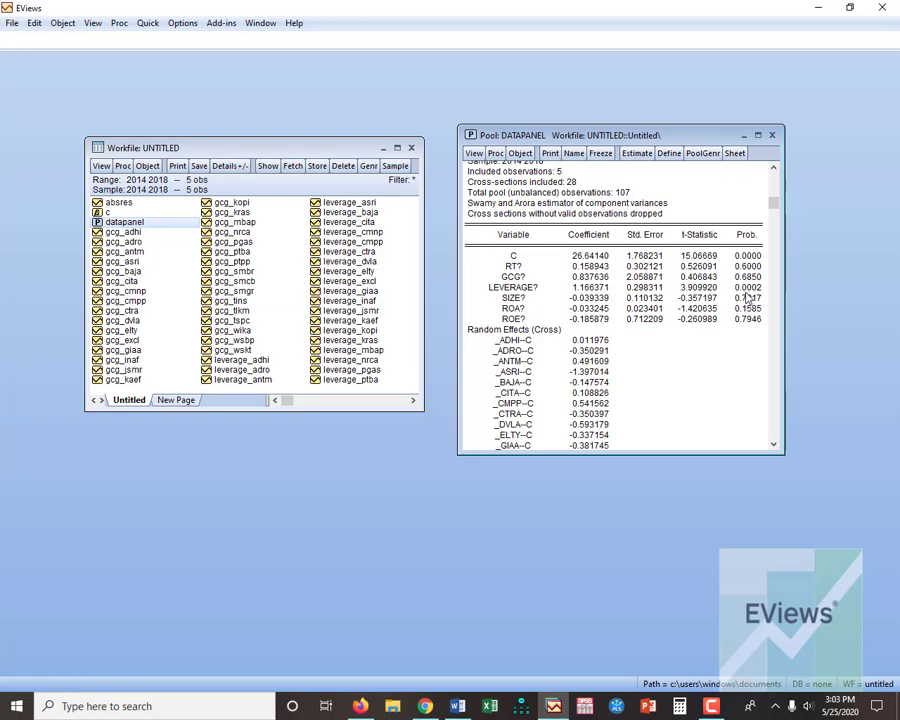
{"action": "scroll", "coordinate": [673, 414], "scroll_direction": "down", "scroll_amount": 4}
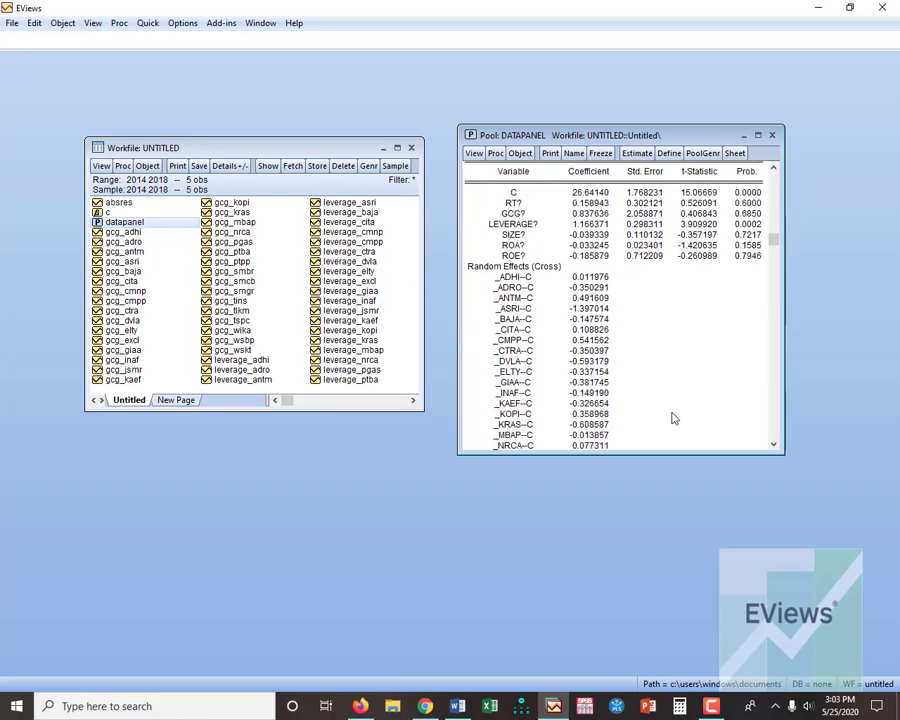
{"action": "scroll", "coordinate": [673, 414], "scroll_direction": "down", "scroll_amount": 6}
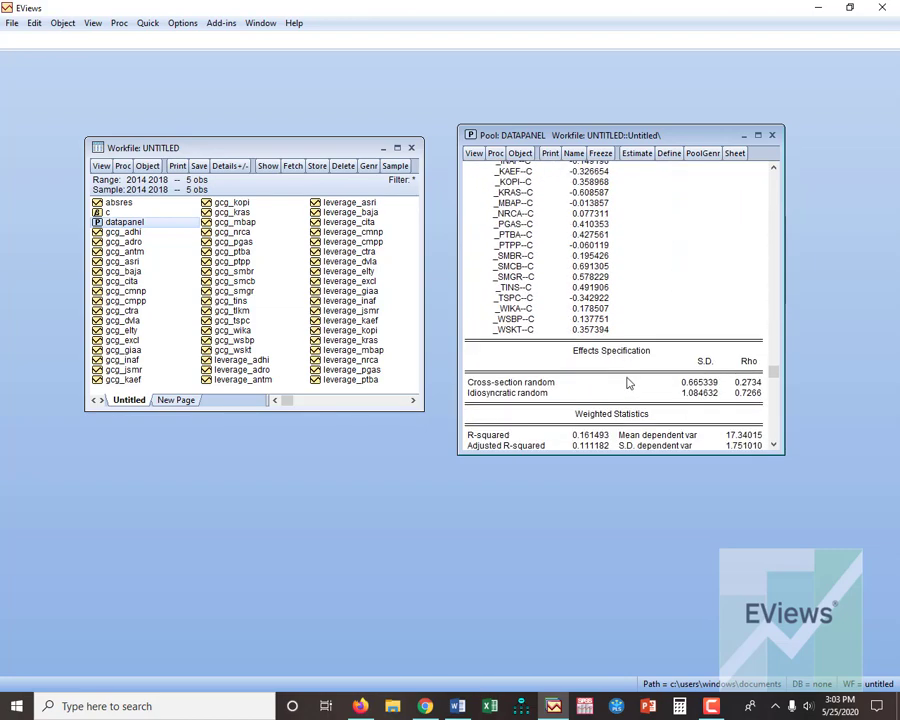
{"action": "scroll", "coordinate": [628, 381], "scroll_direction": "down", "scroll_amount": 4}
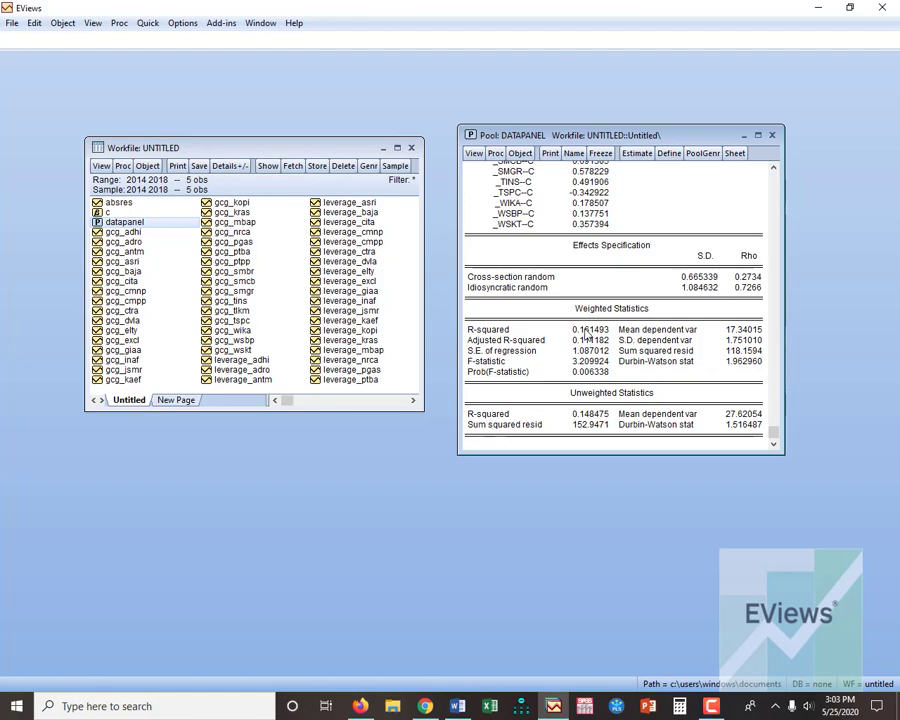
{"action": "scroll", "coordinate": [610, 333], "scroll_direction": "up", "scroll_amount": 3}
{"action": "scroll", "coordinate": [612, 333], "scroll_direction": "up", "scroll_amount": 2}
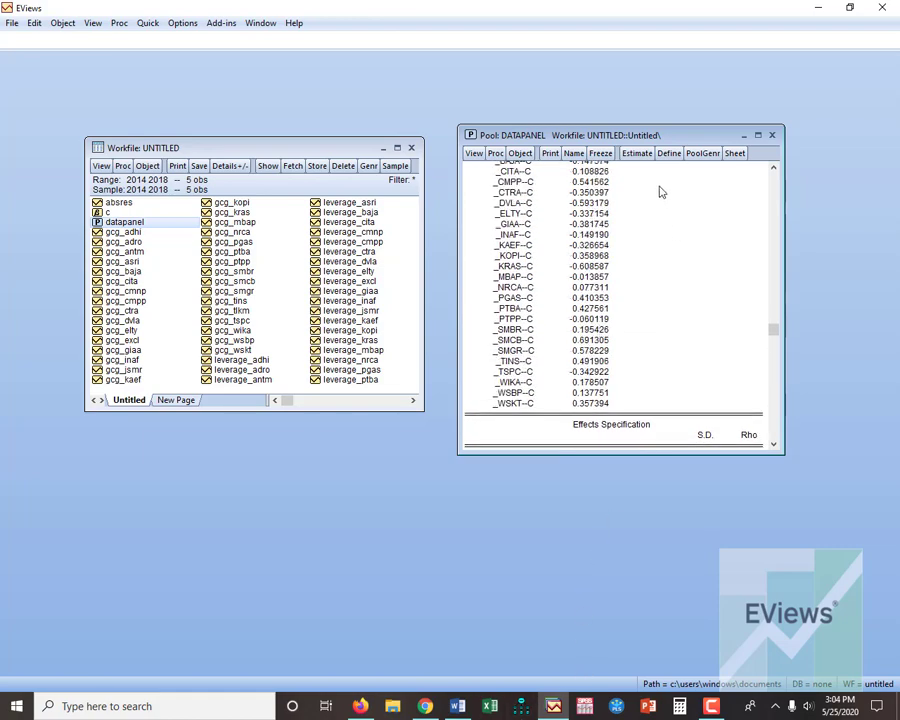
Reopen the pool estimation settings and copy the regressor list RT? GCG? LEVERAGE? SIZE? ROA? ROE? RT_GCG? from Supplements.docx in Word.
{"action": "left_click", "coordinate": [637, 153]}
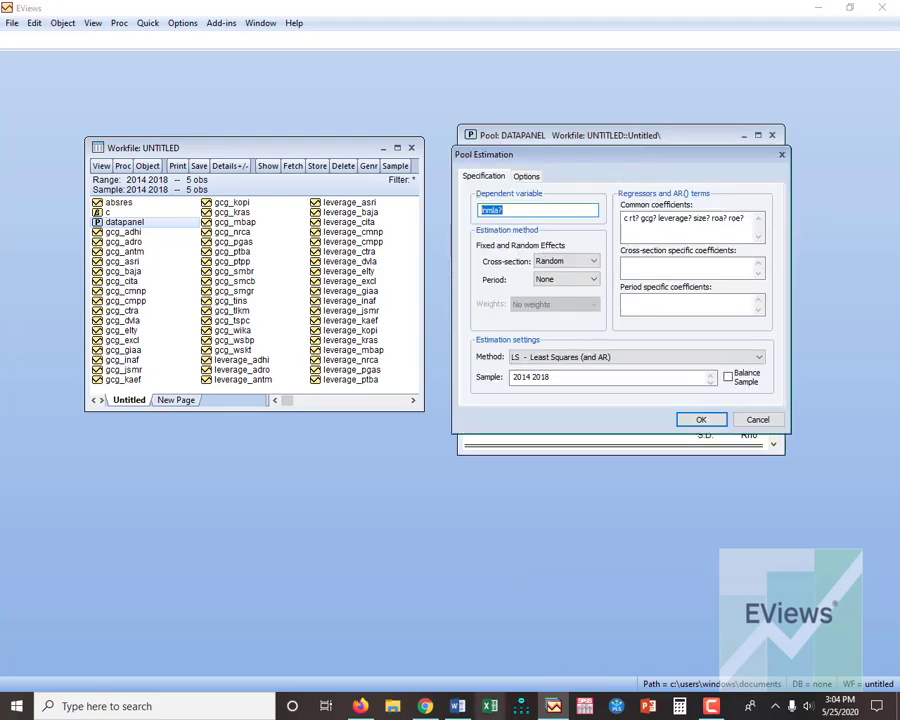
{"action": "key", "text": "alt+Tab"}
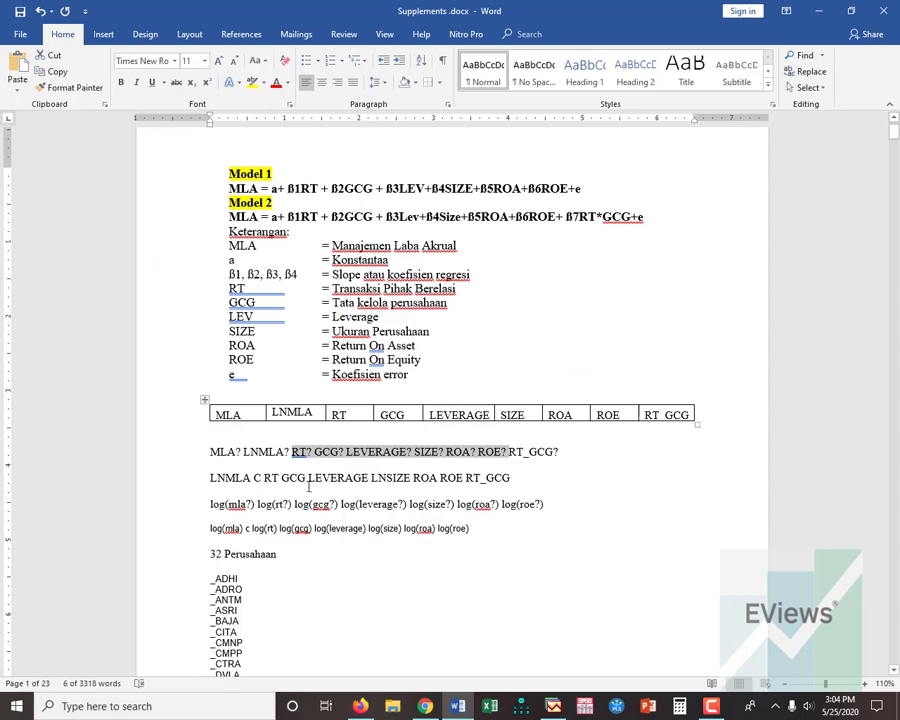
{"action": "left_click", "coordinate": [290, 451]}
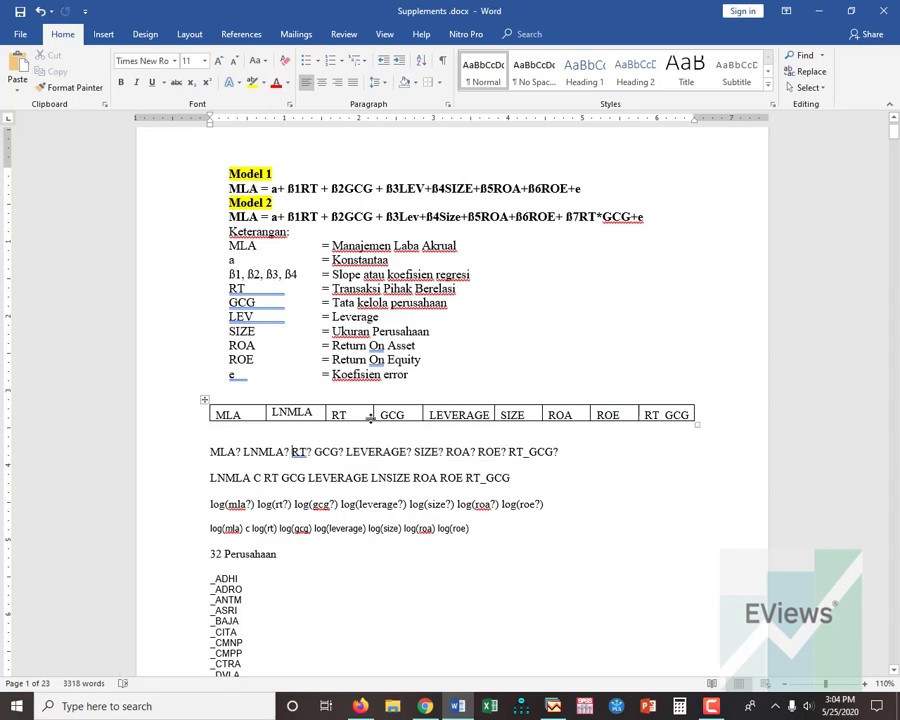
{"action": "key", "text": "ctrl+shift+Right"}
{"action": "key", "text": "ctrl+shift+Right"}
{"action": "key", "text": "ctrl+shift+Right"}
{"action": "key", "text": "ctrl+shift+Right"}
{"action": "key", "text": "ctrl+shift+Right"}
{"action": "key", "text": "ctrl+shift+Right"}
{"action": "key", "text": "ctrl+shift+Right"}
{"action": "key", "text": "ctrl+shift+Right"}
{"action": "key", "text": "ctrl+shift+Right"}
{"action": "key", "text": "ctrl+shift+Right"}
{"action": "key", "text": "ctrl+shift+Right"}
{"action": "key", "text": "ctrl+shift+Right"}
{"action": "key", "text": "ctrl+shift+Right"}
{"action": "key", "text": "ctrl+shift+Right"}
{"action": "key", "text": "ctrl+c"}
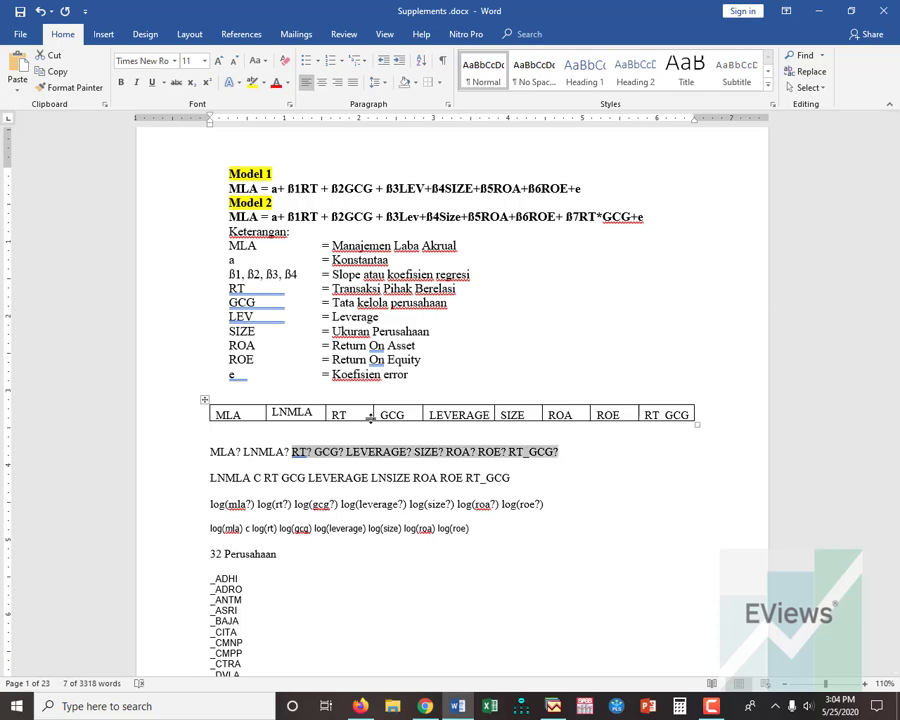
In EViews, replace the common coefficients with c RT? GCG? LEVERAGE? SIZE? ROA? ROE? RT_GCG? and estimate the random-effects pool model.
{"action": "left_click", "coordinate": [552, 706]}
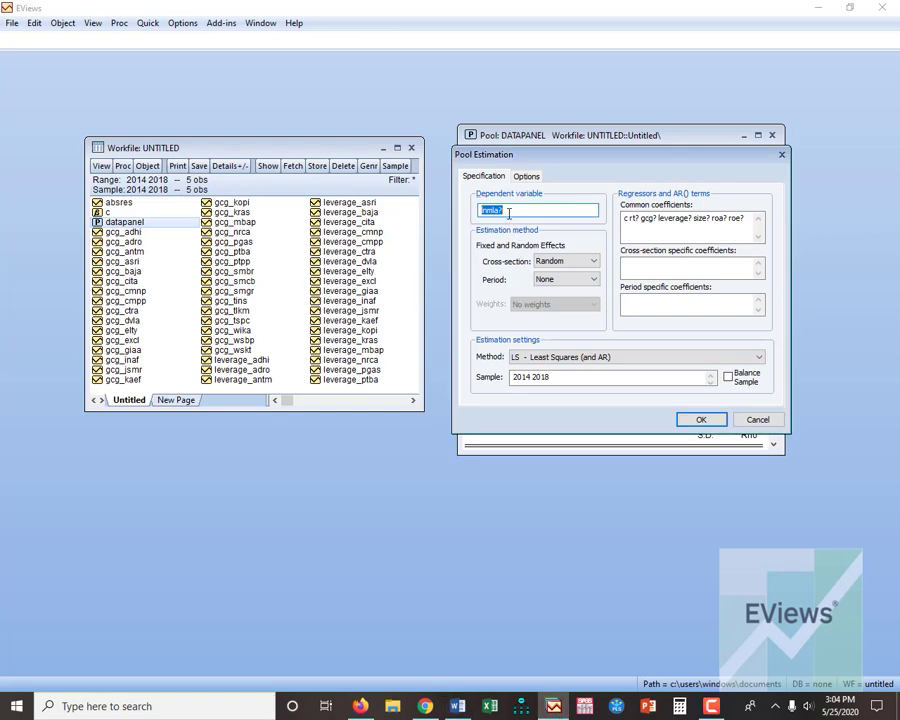
{"action": "left_click", "coordinate": [742, 224]}
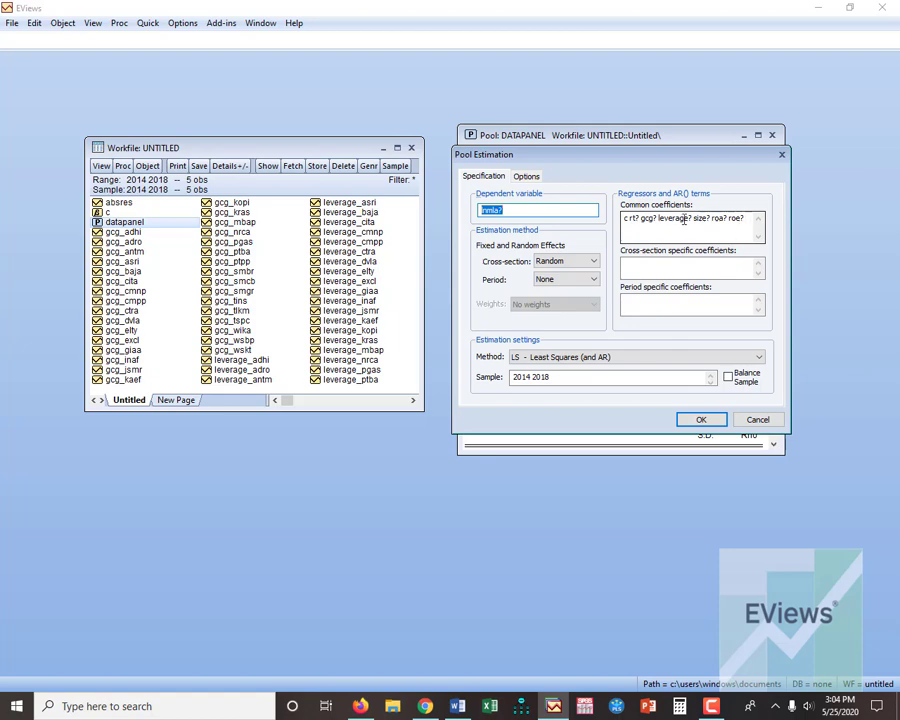
{"action": "left_click_drag", "start_coordinate": [624, 219], "coordinate": [751, 227]}
{"action": "key", "text": "Delete"}
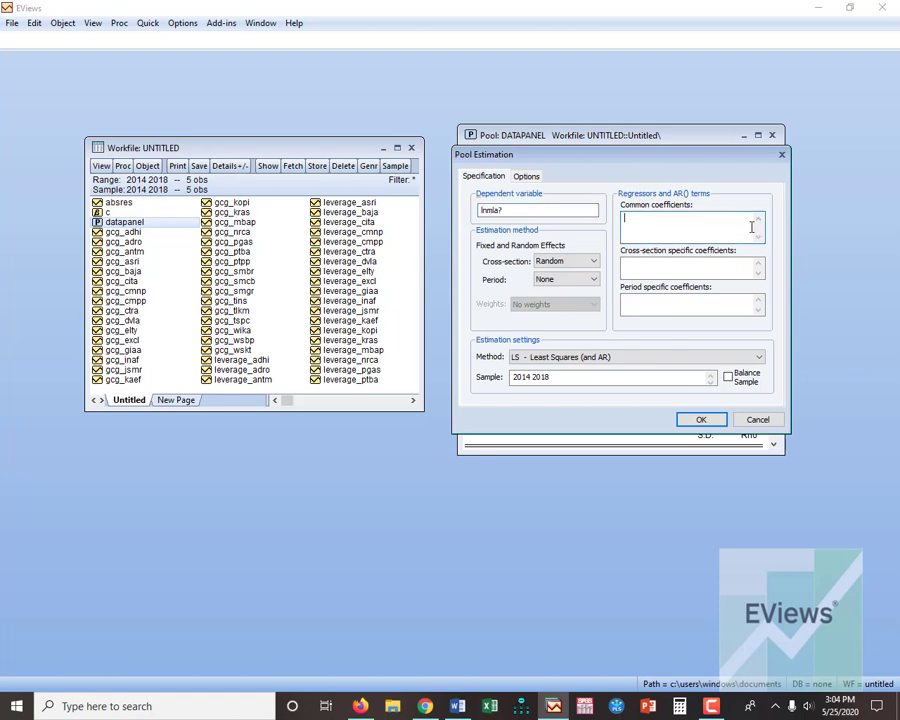
{"action": "key", "text": "ctrl+v"}
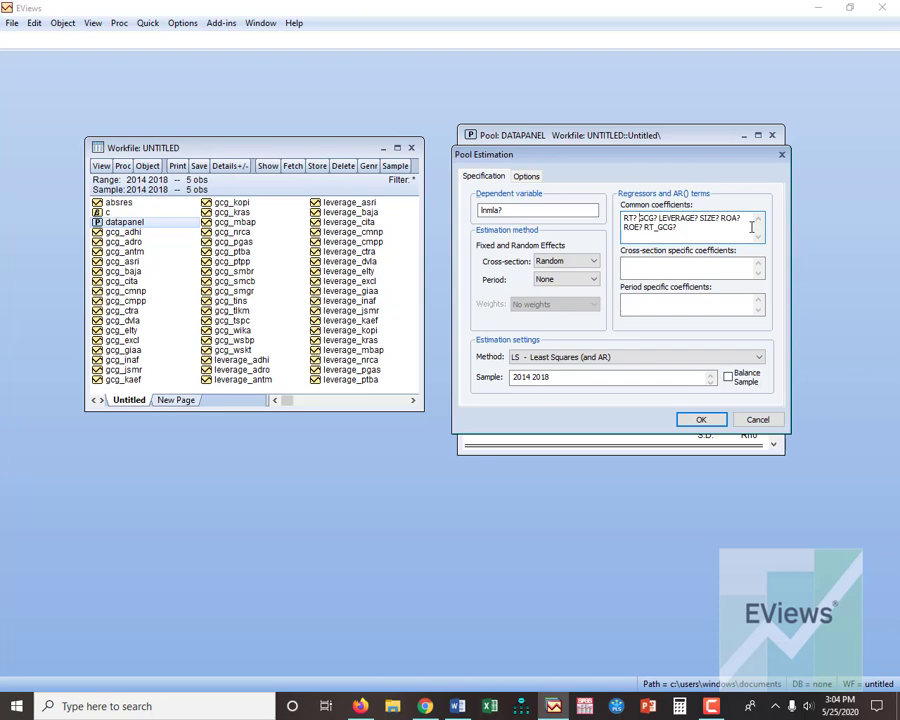
{"action": "type", "text": "c"}
{"action": "key", "text": "Return"}
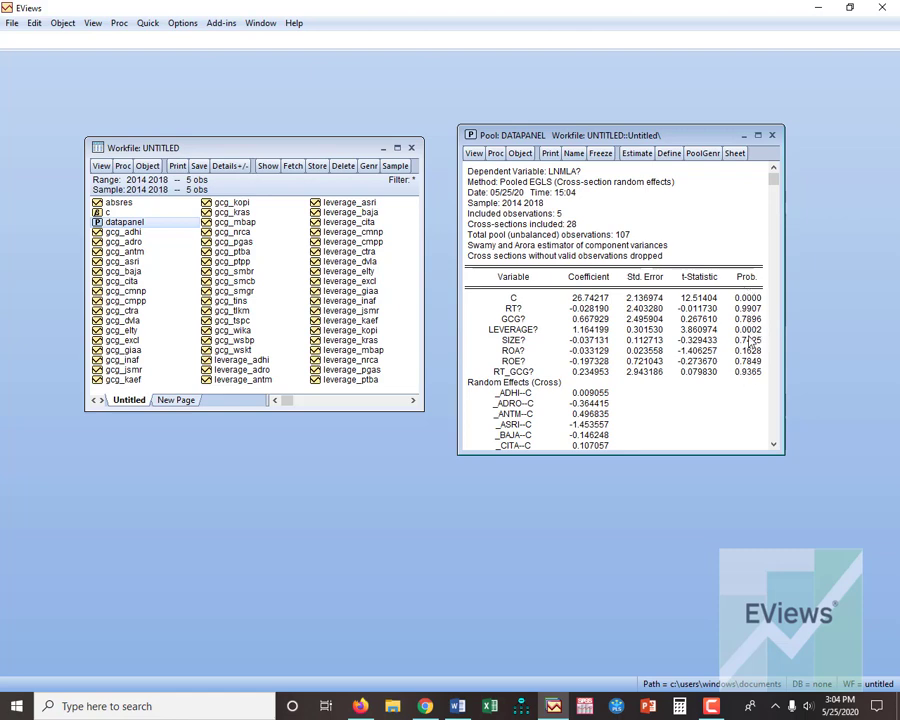
Set the cross-section effects to None and estimate the lnmla? pool model that includes rt_gcg?
{"action": "left_click", "coordinate": [640, 155]}
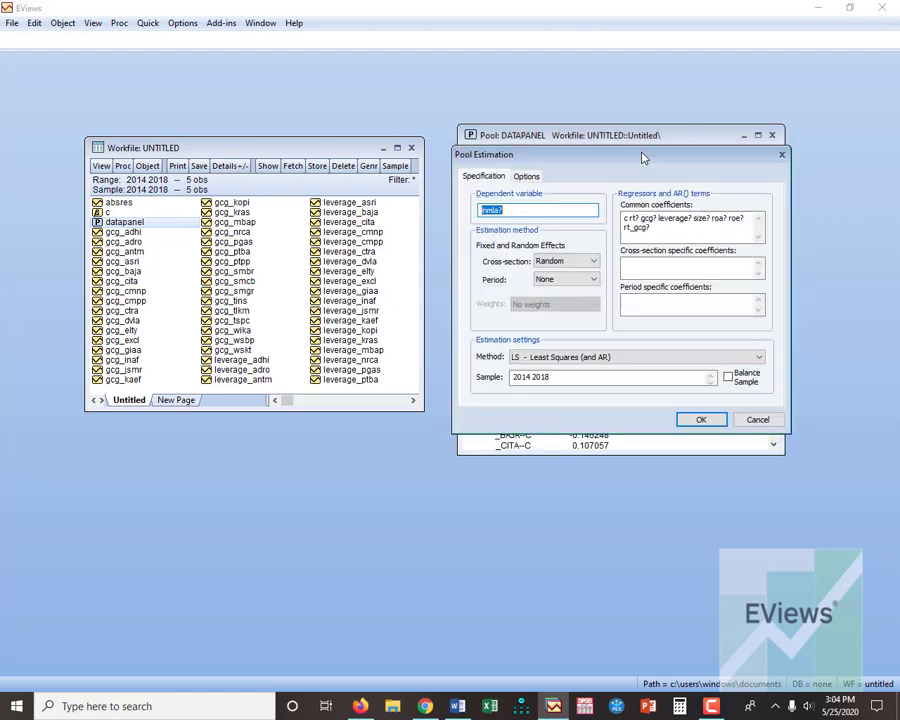
{"action": "left_click", "coordinate": [578, 262]}
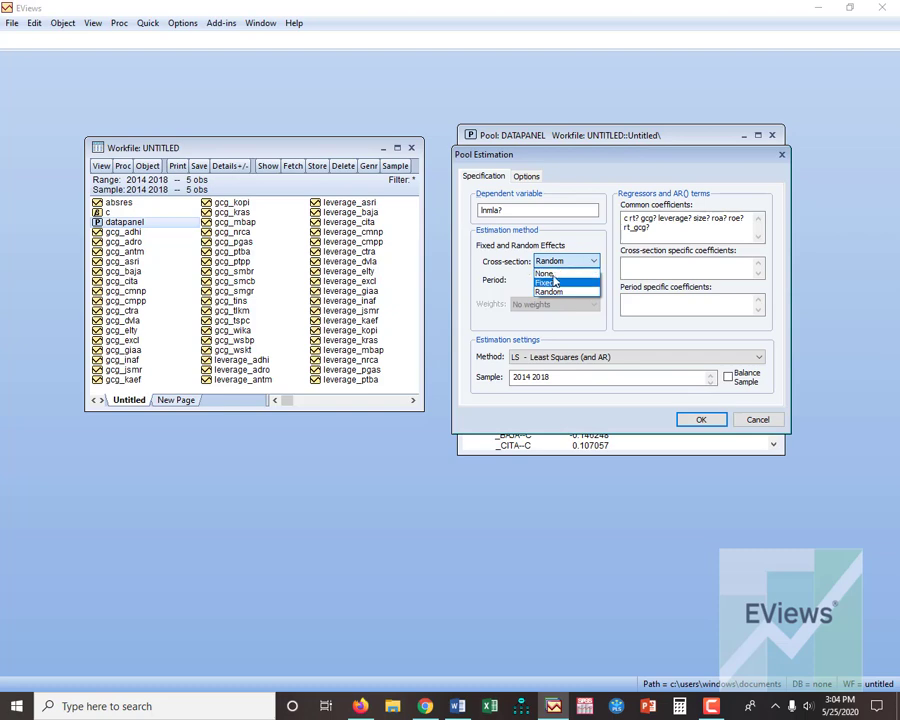
{"action": "left_click", "coordinate": [563, 273]}
{"action": "left_click", "coordinate": [700, 419]}
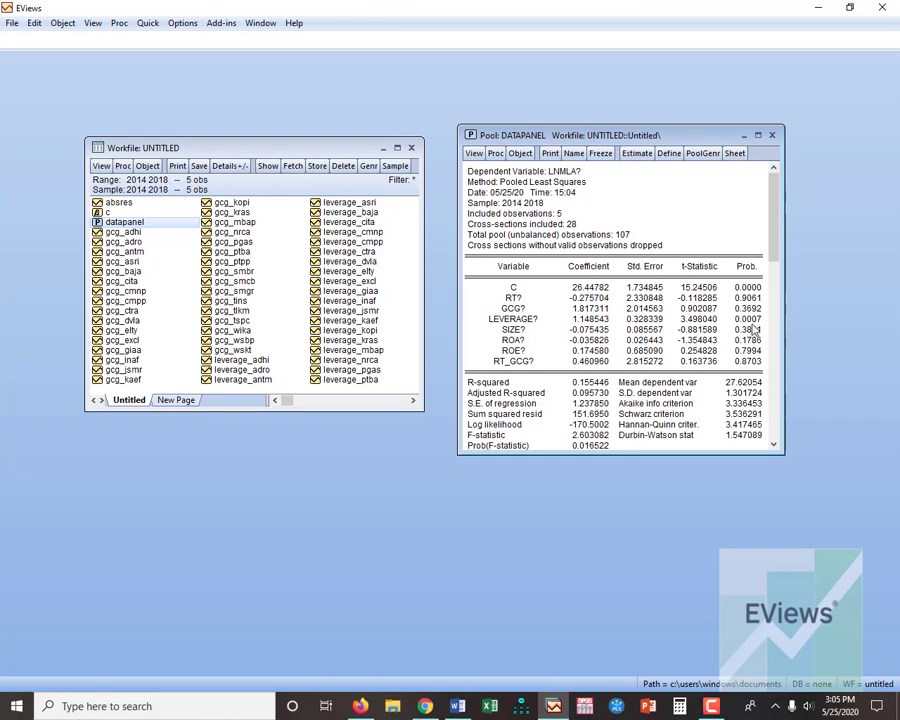
Set the cross-section effects to Fixed, estimate the lnmla? model with rt_gcg? and review its coefficients, company effects and fit statistics.
{"action": "left_click", "coordinate": [632, 156]}
{"action": "left_click", "coordinate": [565, 264]}
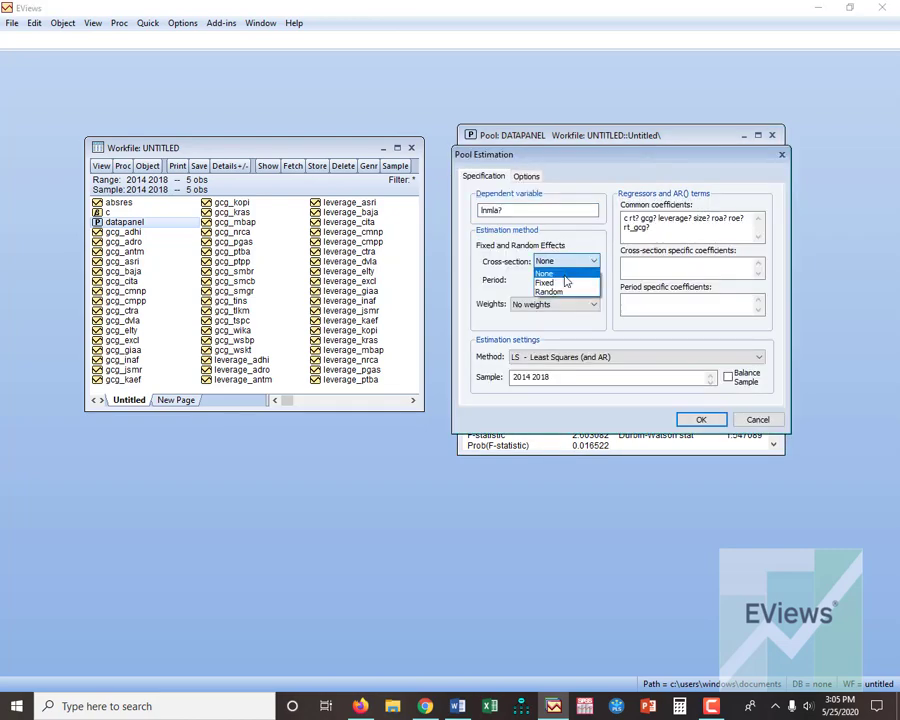
{"action": "left_click", "coordinate": [566, 281]}
{"action": "left_click", "coordinate": [700, 419]}
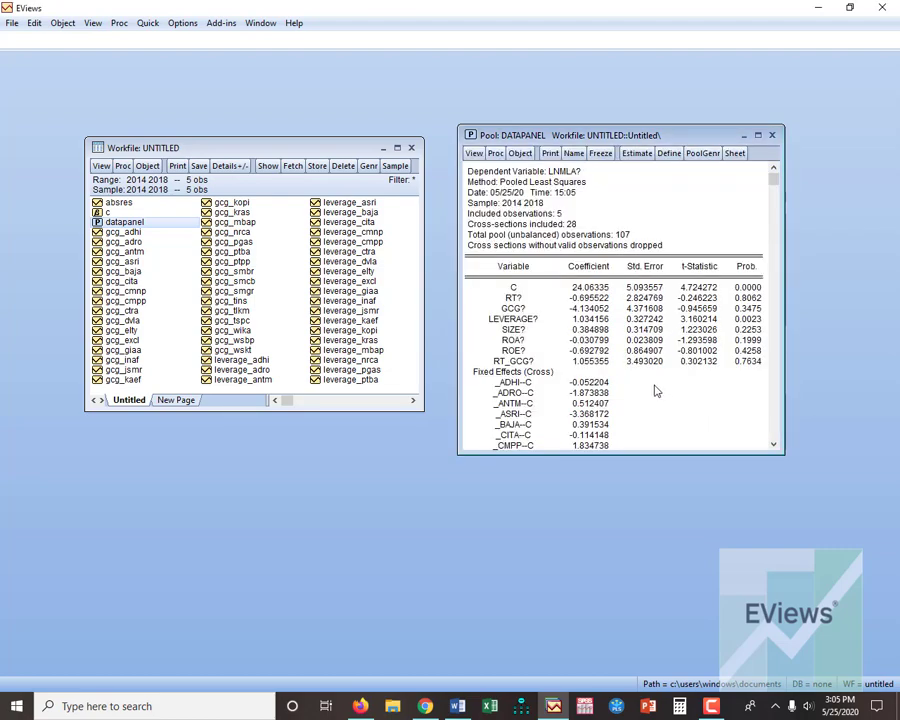
{"action": "scroll", "coordinate": [654, 372], "scroll_direction": "down", "scroll_amount": 2}
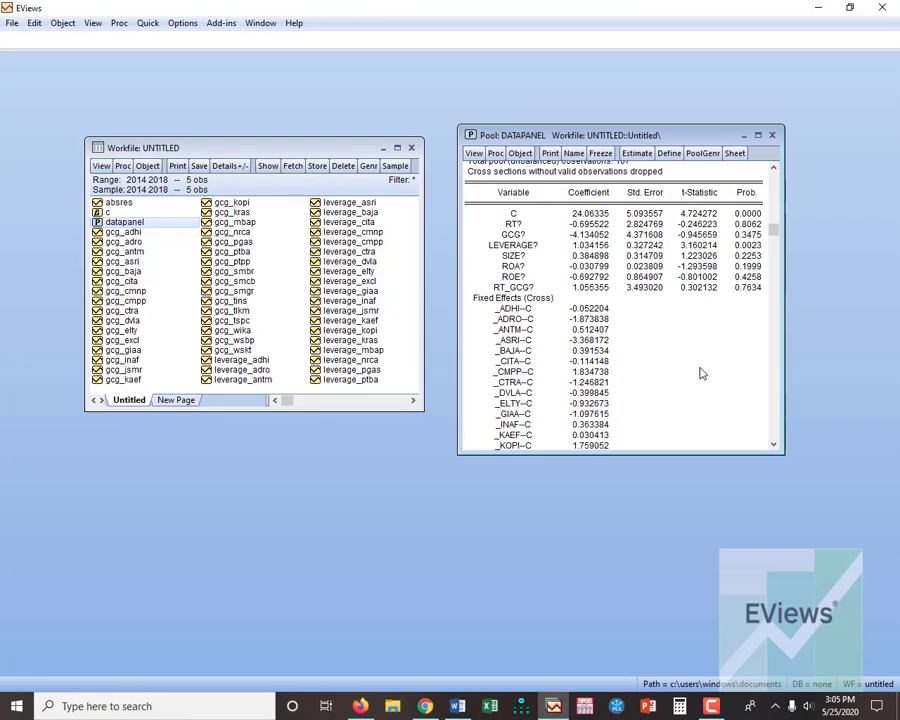
{"action": "scroll", "coordinate": [700, 407], "scroll_direction": "down", "scroll_amount": 8}
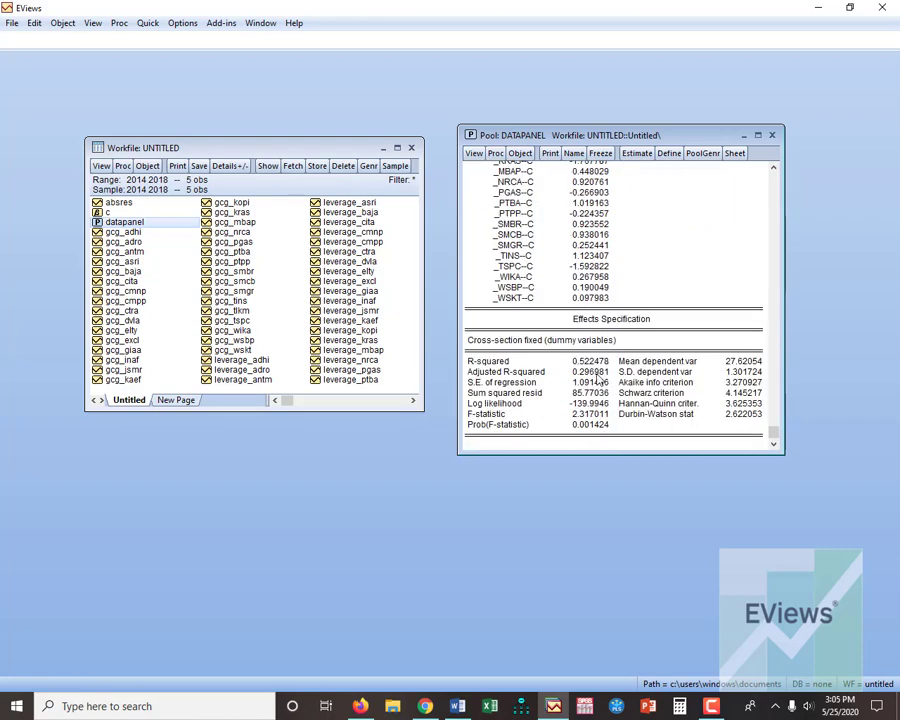
{"action": "scroll", "coordinate": [598, 375], "scroll_direction": "up", "scroll_amount": 10}
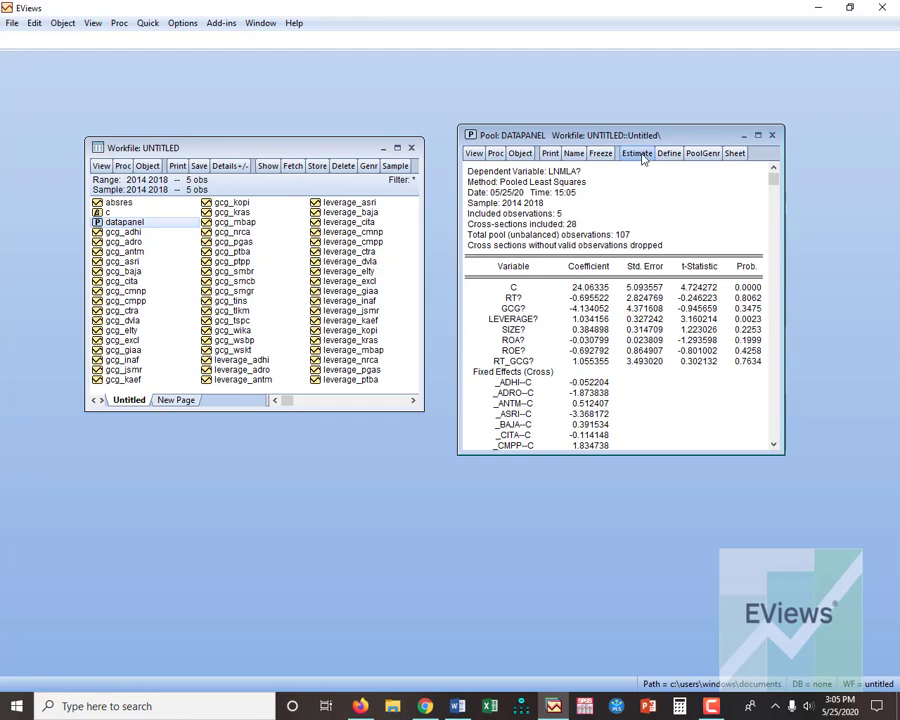
Switch the cross-section effects to Random and re-estimate the lnmla? pool model with the rt_gcg? interaction.
{"action": "left_click", "coordinate": [637, 153]}
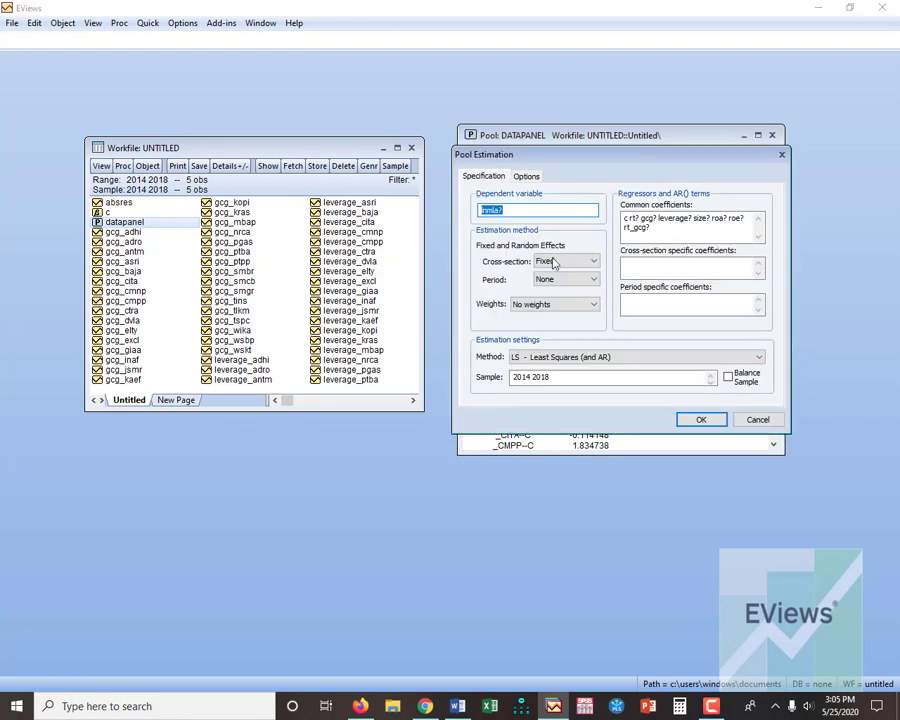
{"action": "left_click", "coordinate": [592, 261]}
{"action": "left_click", "coordinate": [549, 291]}
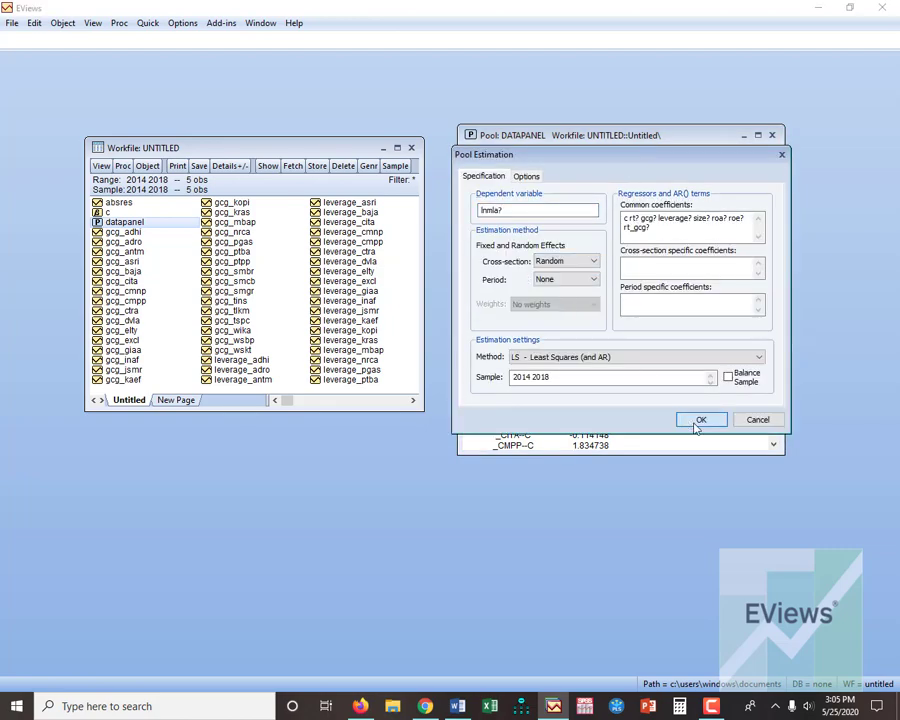
{"action": "left_click", "coordinate": [700, 419]}
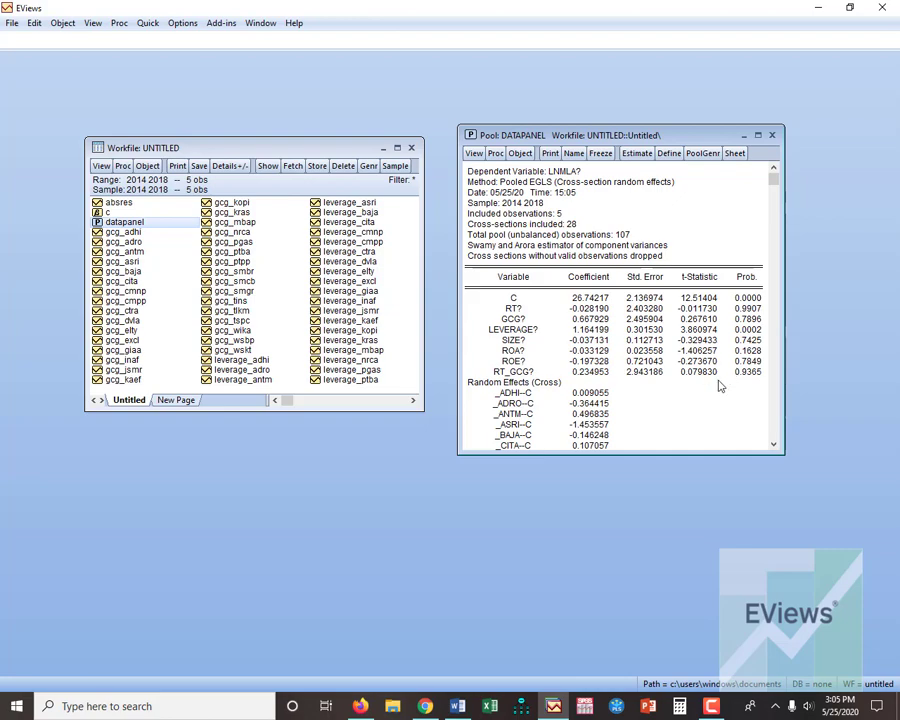
Examine the random-effects lnmla? output, covering the coefficients, company effects, effects specification and the weighted and unweighted statistics.
{"action": "scroll", "coordinate": [669, 380], "scroll_direction": "down", "scroll_amount": 7}
{"action": "scroll", "coordinate": [669, 380], "scroll_direction": "down", "scroll_amount": 9}
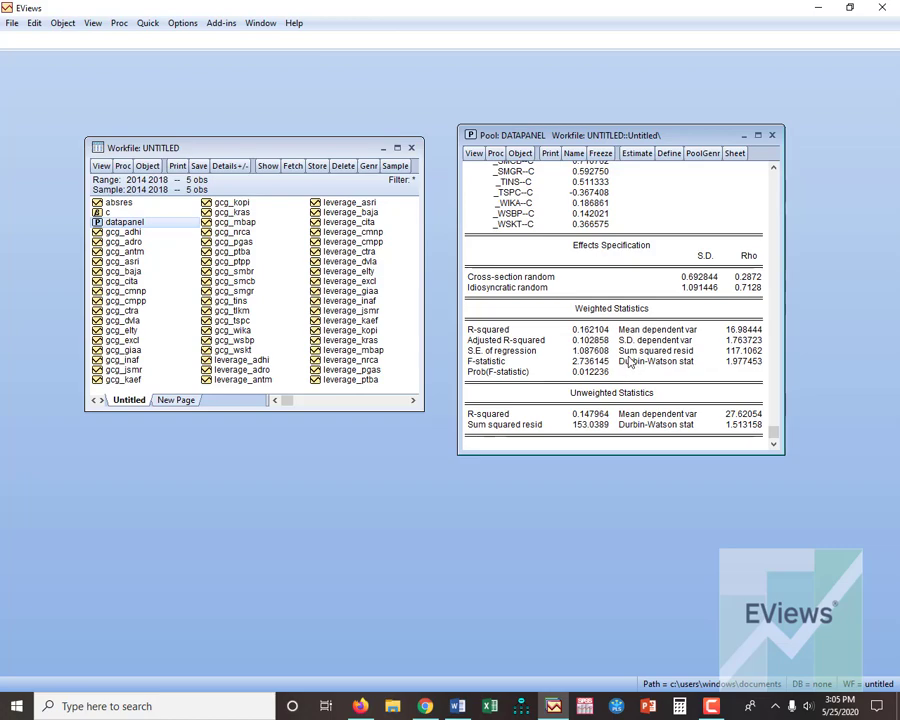
{"action": "scroll", "coordinate": [629, 362], "scroll_direction": "up", "scroll_amount": 5}
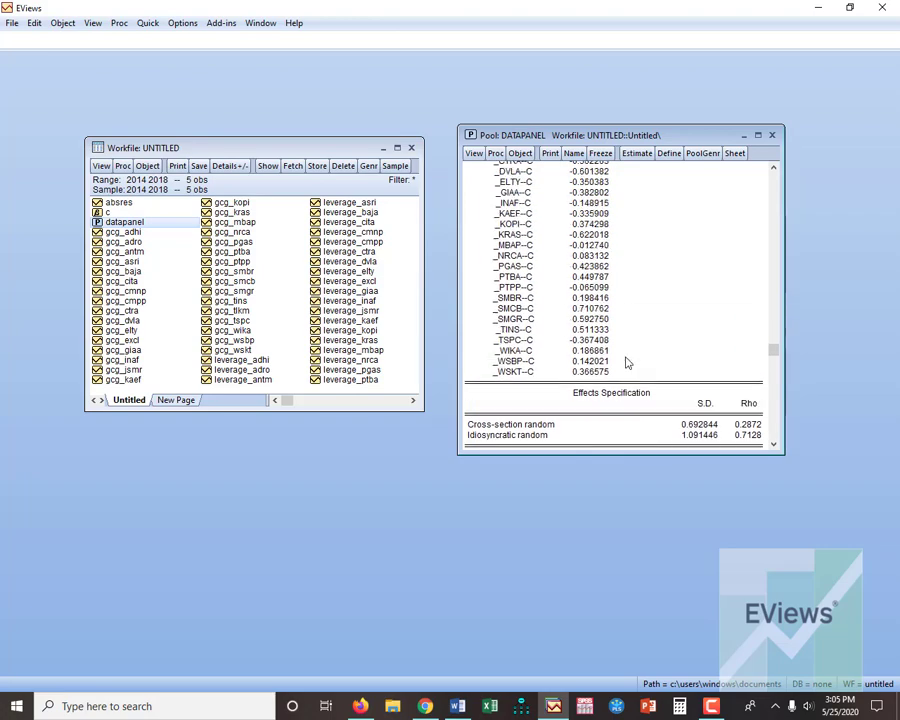
{"action": "scroll", "coordinate": [627, 362], "scroll_direction": "down", "scroll_amount": 5}
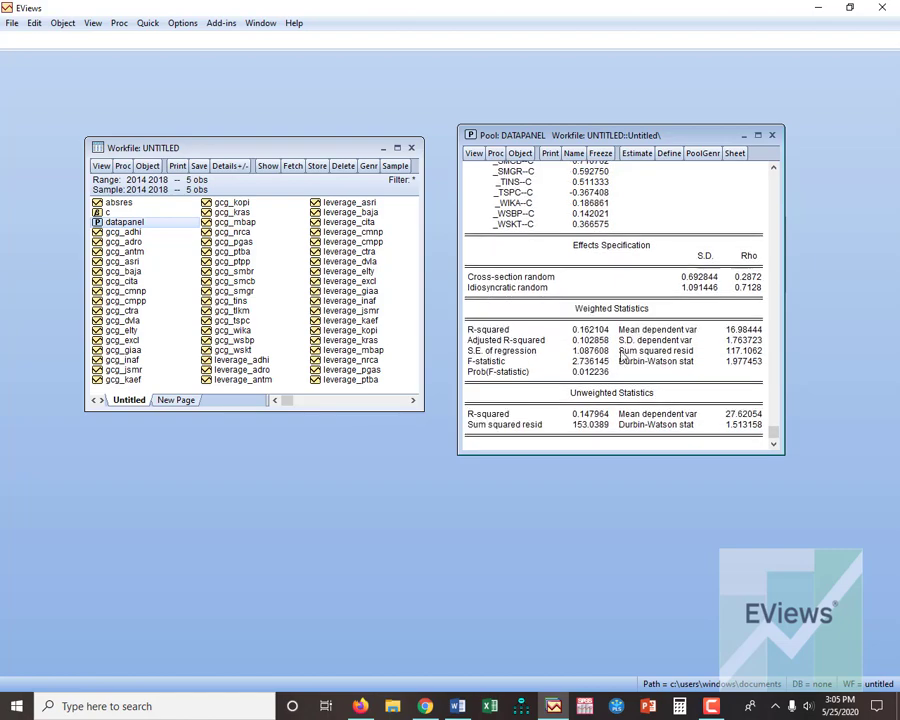
{"action": "scroll", "coordinate": [620, 357], "scroll_direction": "up", "scroll_amount": 6}
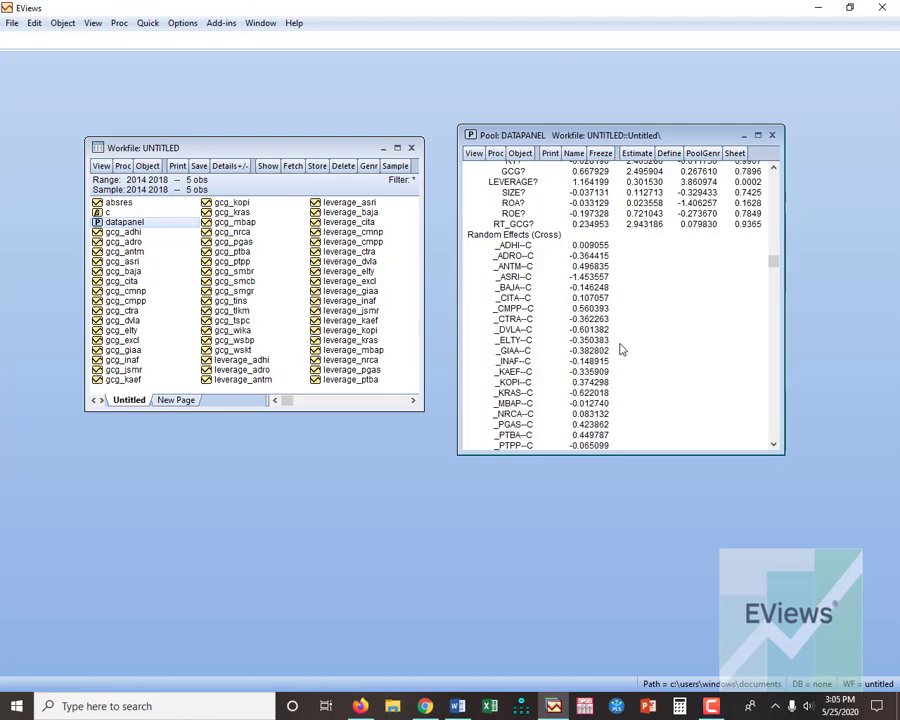
{"action": "scroll", "coordinate": [618, 349], "scroll_direction": "up", "scroll_amount": 5}
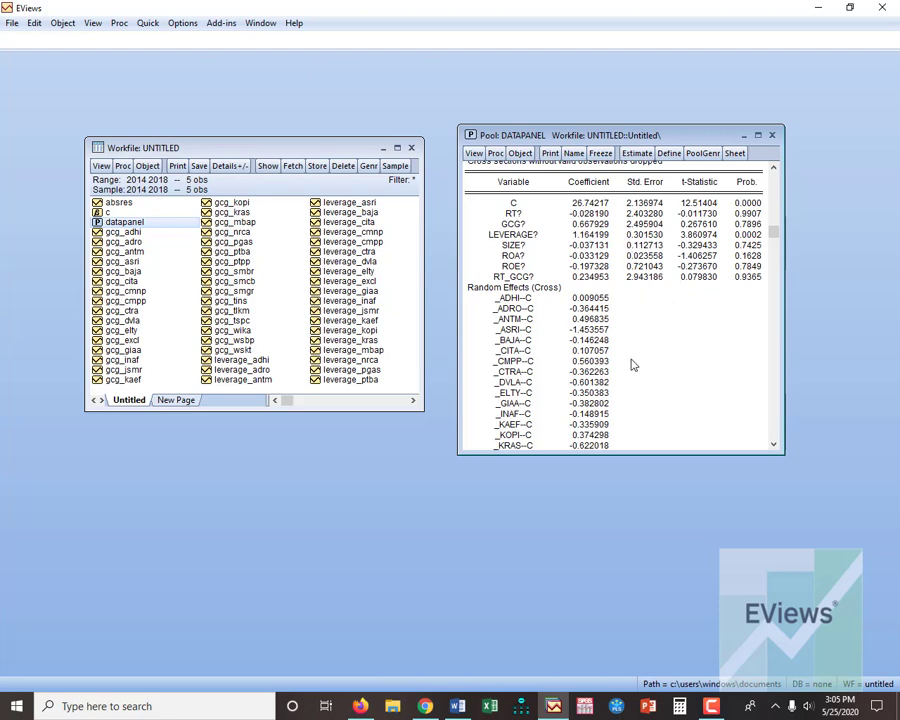
Run the Correlated Random Effects - Hausman Test on the lnmla? pool model and review its test summary, comparisons and test equation.
{"action": "left_click", "coordinate": [474, 153]}
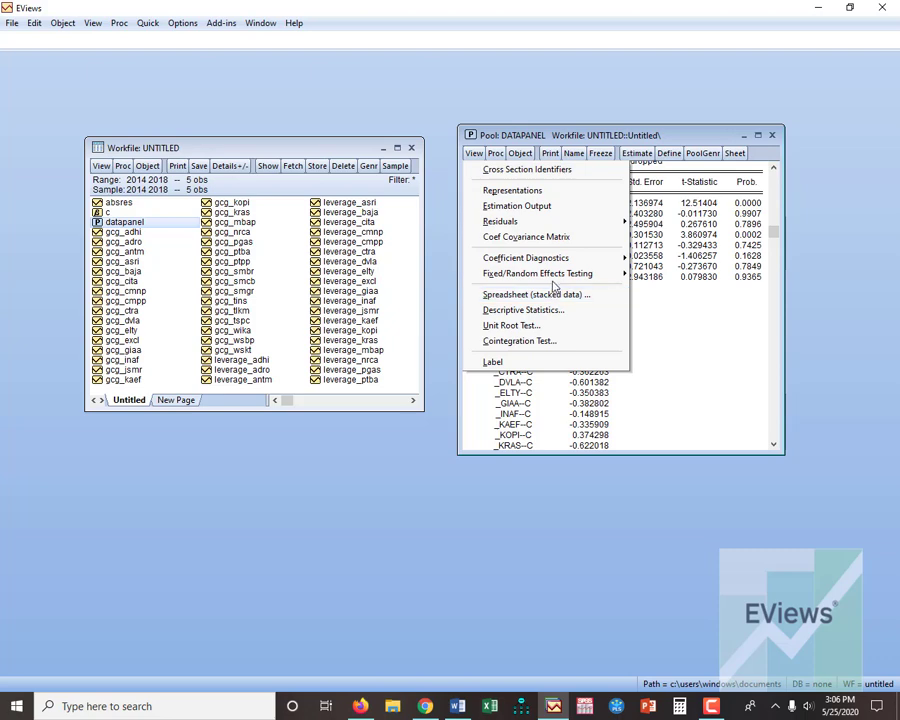
{"action": "mouse_move", "coordinate": [552, 264]}
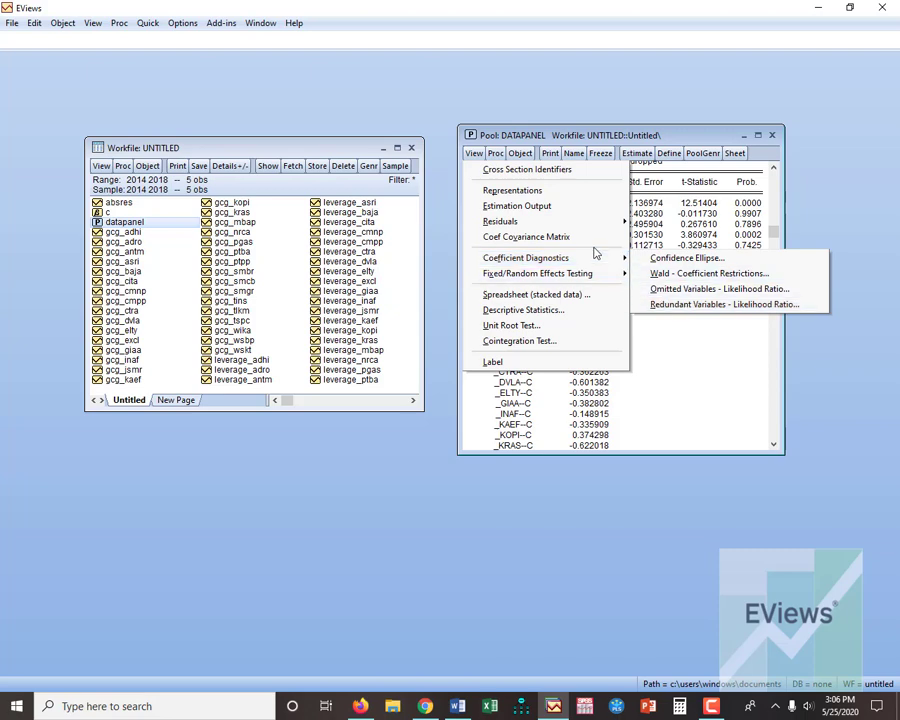
{"action": "mouse_move", "coordinate": [597, 274]}
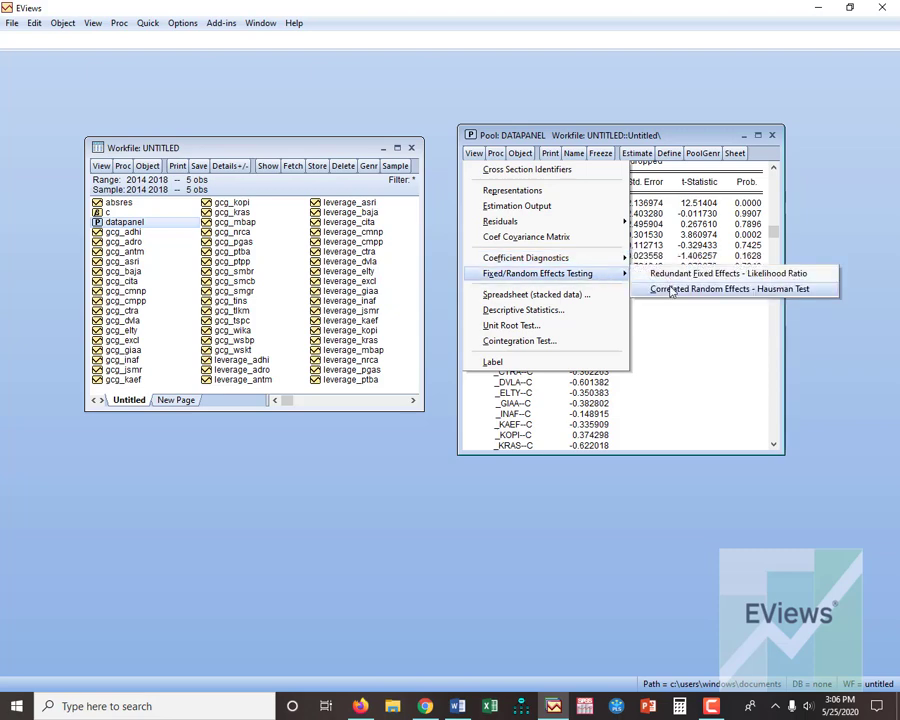
{"action": "left_click", "coordinate": [672, 289]}
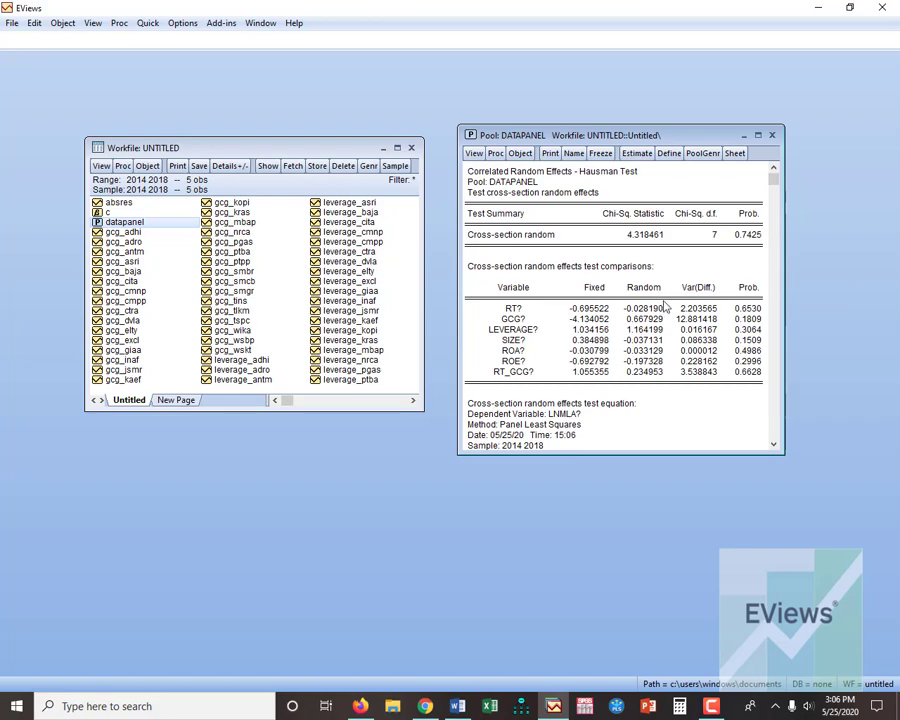
{"action": "scroll", "coordinate": [665, 305], "scroll_direction": "down", "scroll_amount": 7}
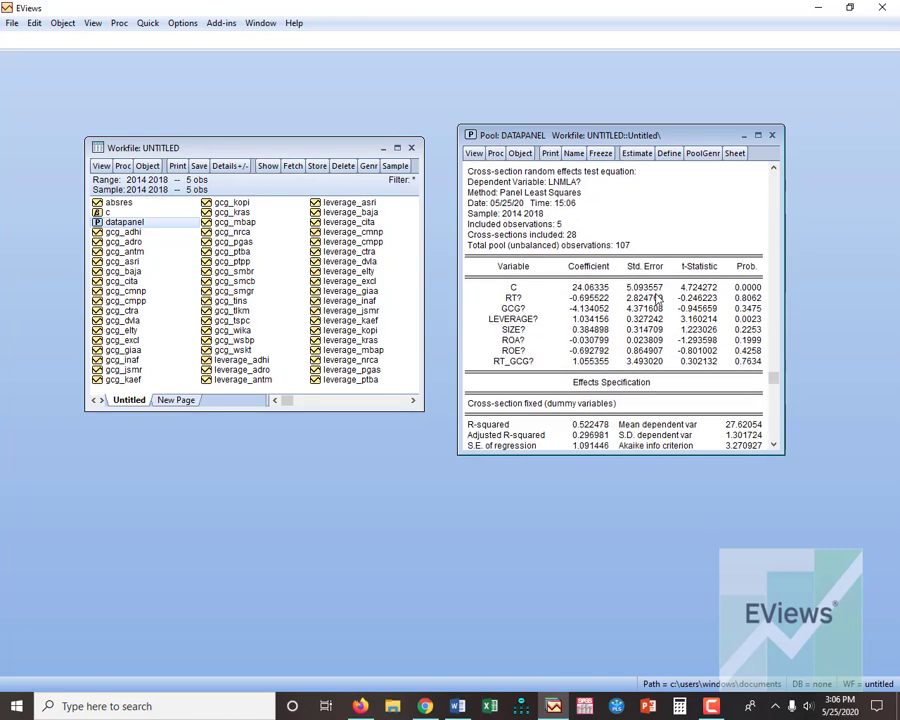
{"action": "scroll", "coordinate": [655, 300], "scroll_direction": "up", "scroll_amount": 2}
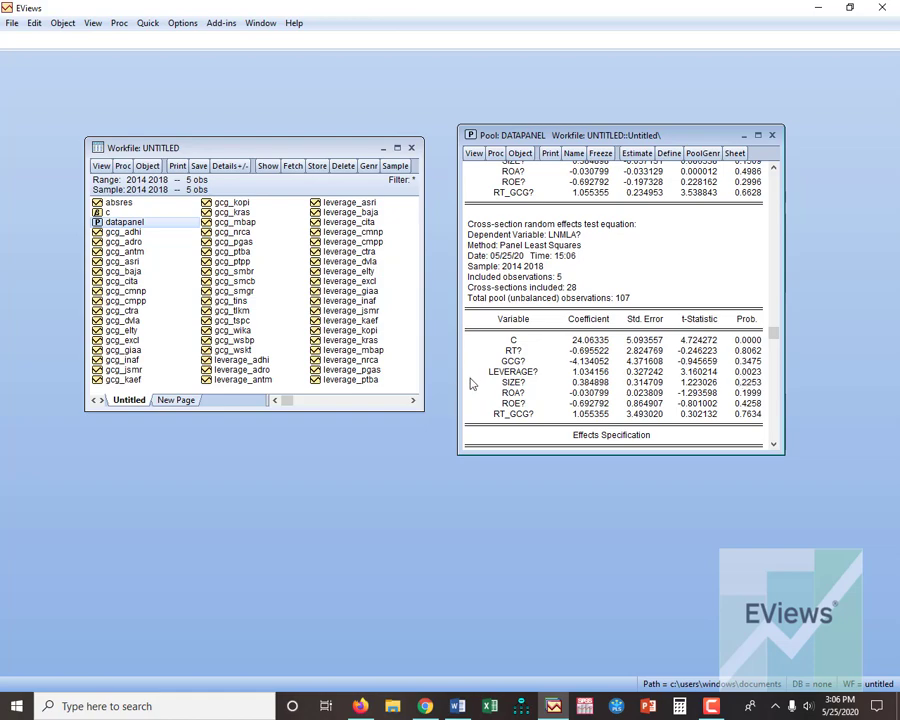
{"action": "scroll", "coordinate": [520, 375], "scroll_direction": "down", "scroll_amount": 3}
{"action": "scroll", "coordinate": [569, 367], "scroll_direction": "down", "scroll_amount": 1}
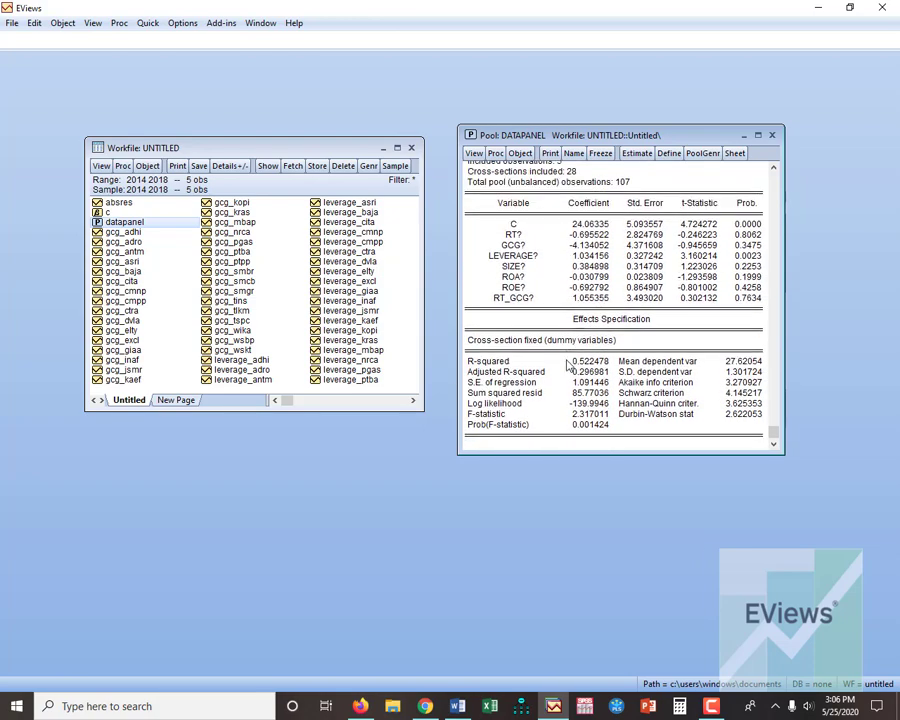
{"action": "scroll", "coordinate": [567, 365], "scroll_direction": "up", "scroll_amount": 3}
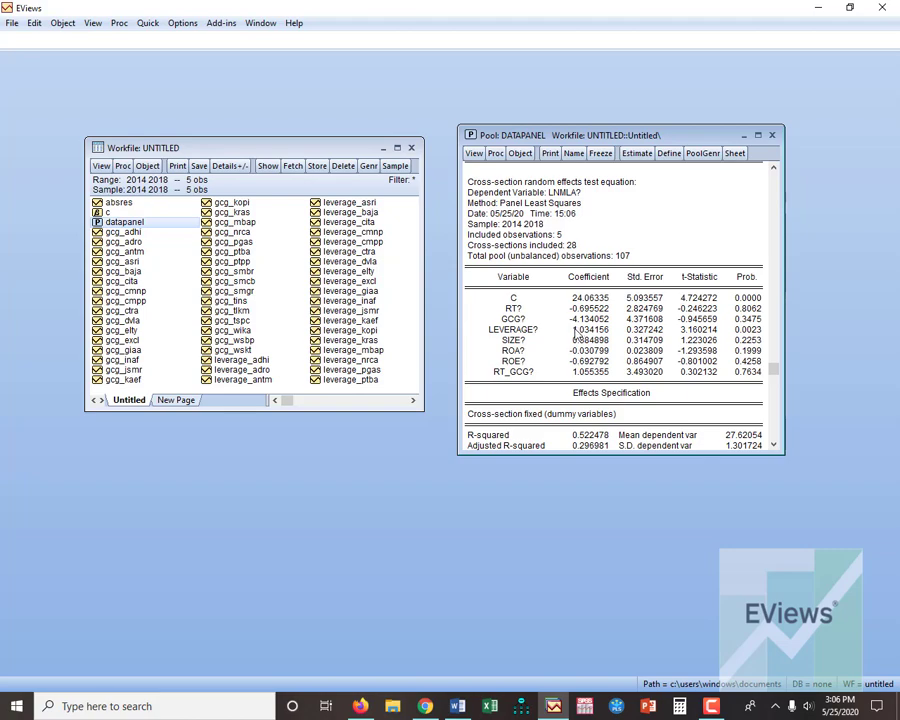
{"action": "scroll", "coordinate": [576, 331], "scroll_direction": "down", "scroll_amount": 2}
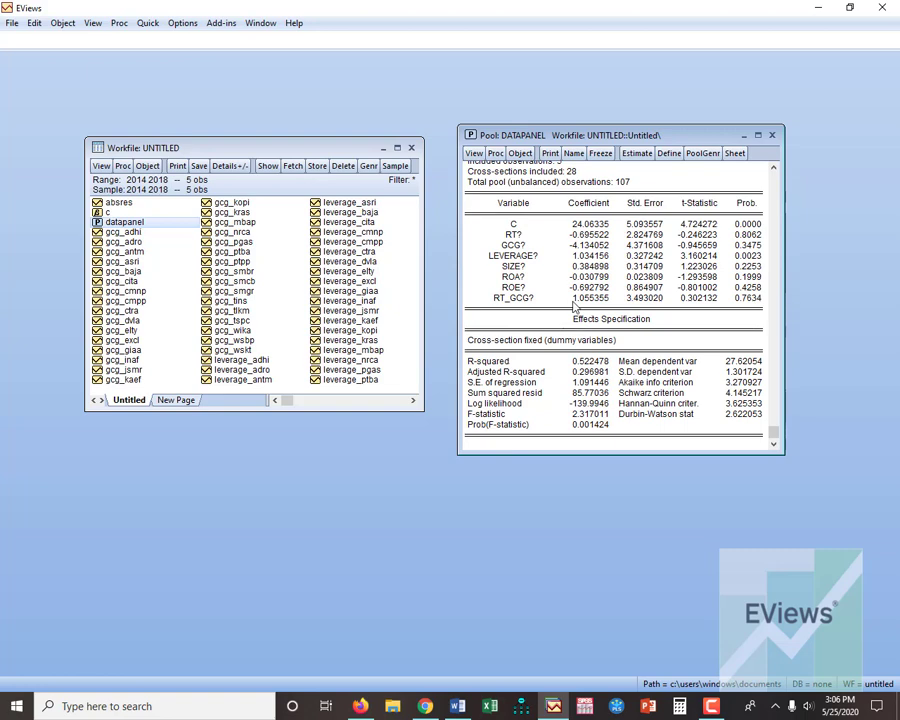